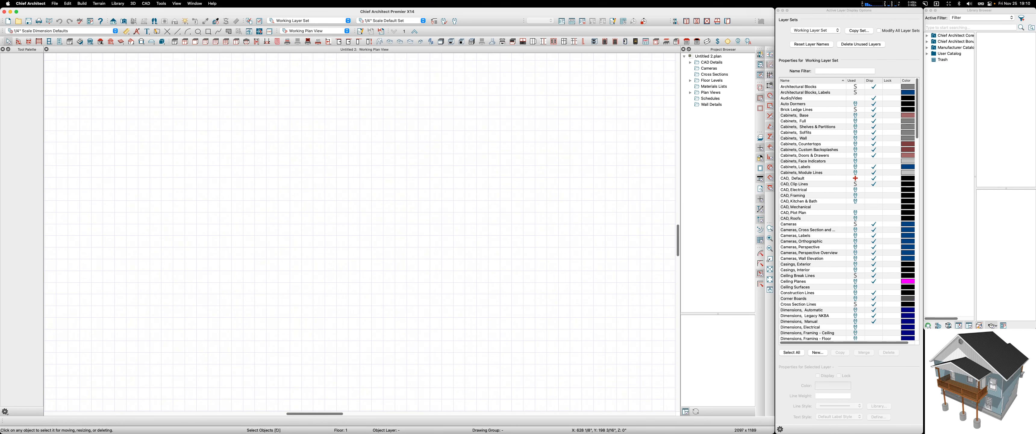
Scale down the picture of the two residential template plan files and remove it from the plan
key(super+Tab)
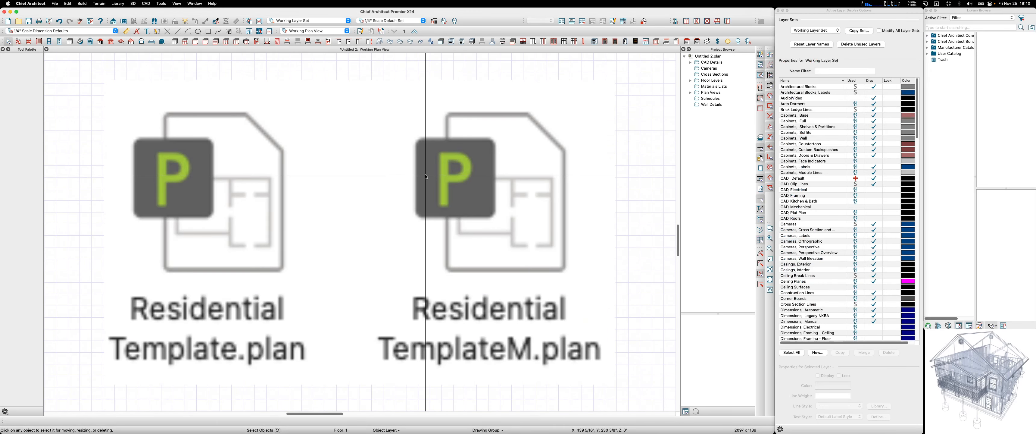
click(371, 174)
drag(104, 80, 555, 192)
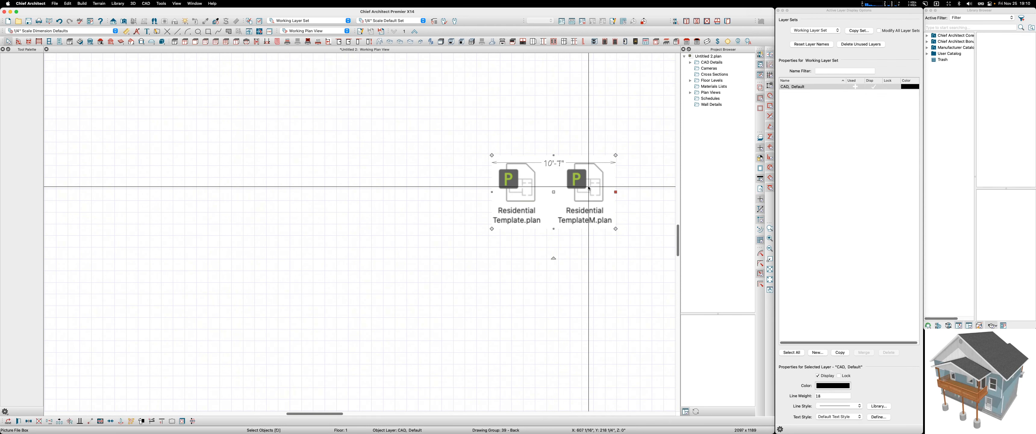
key(Delete)
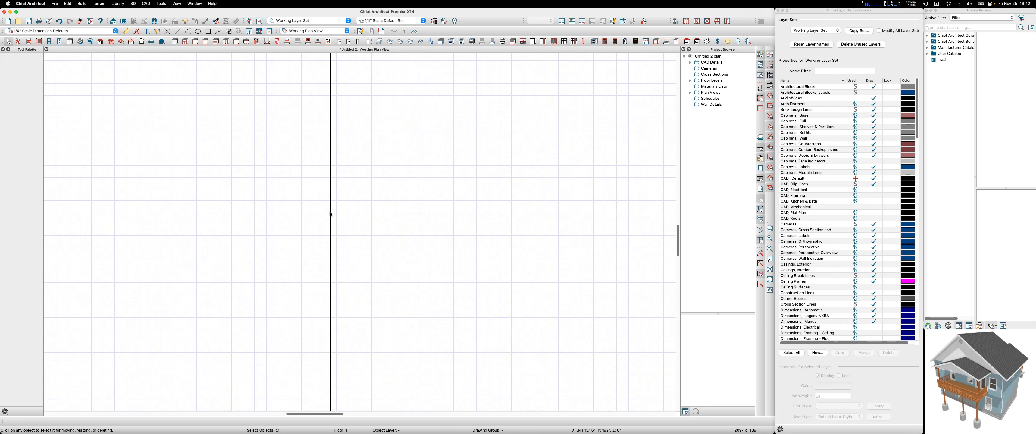
Examine the reference grid in the empty plan, switching its display off and back on
scroll(331, 214, right, 3)
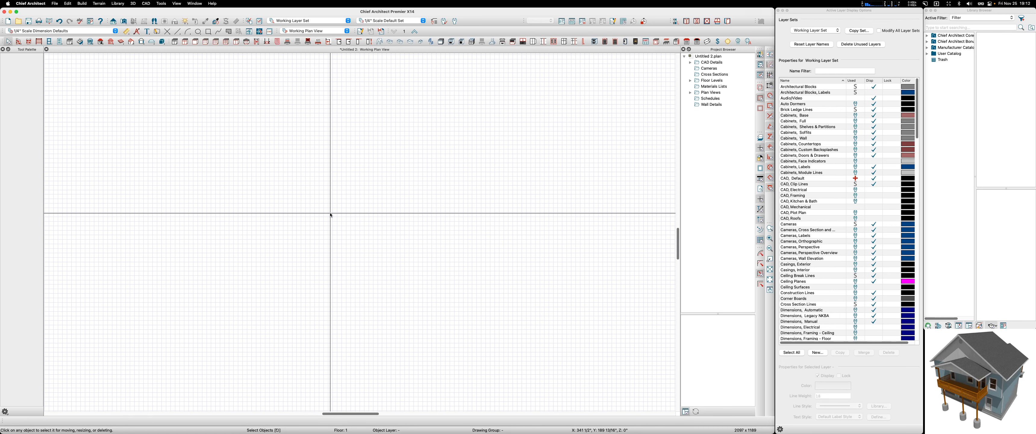
scroll(331, 214, right, 2)
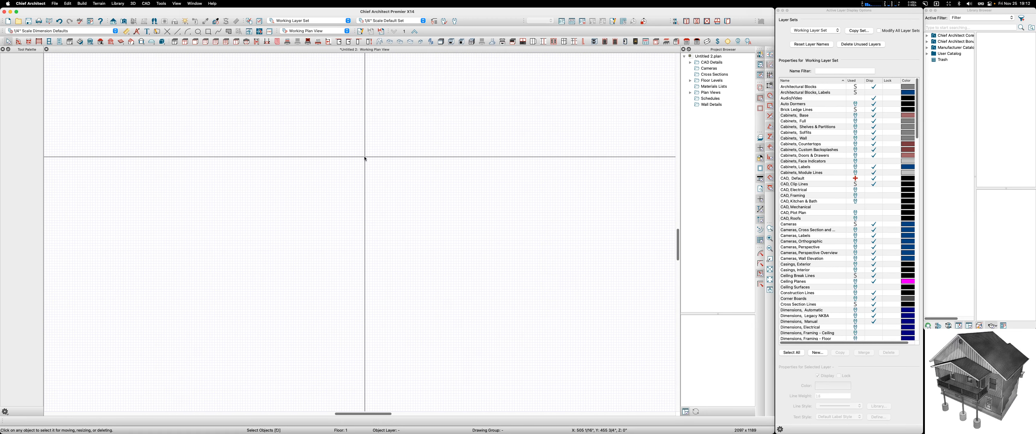
scroll(373, 167, right, 3)
scroll(372, 167, up, 2)
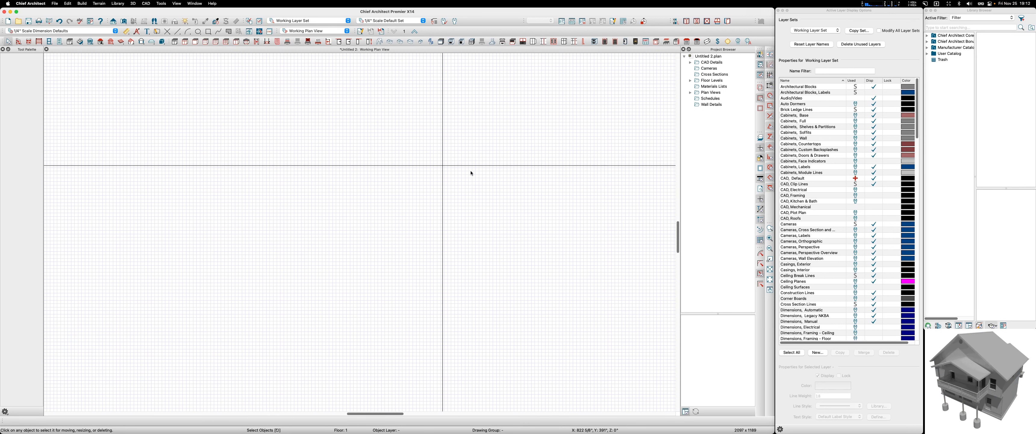
click(761, 241)
click(761, 241)
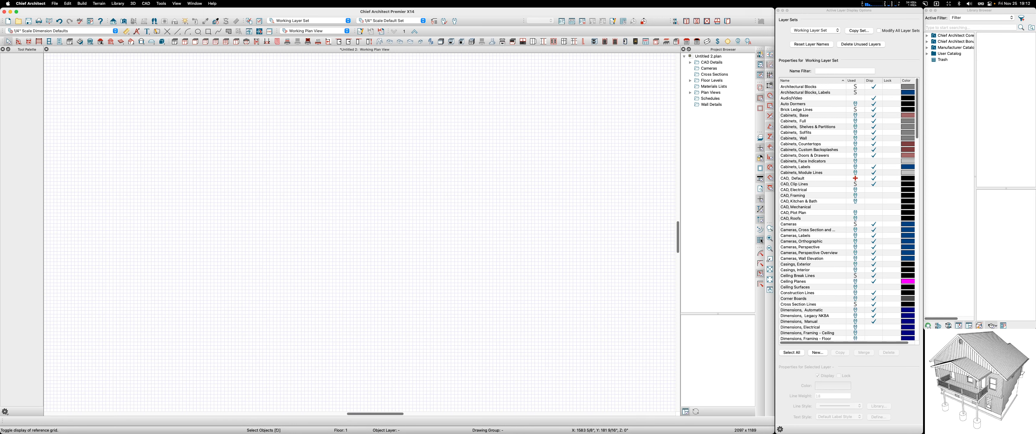
Input a CAD point at the absolute location X 0", Y 0"
click(167, 31)
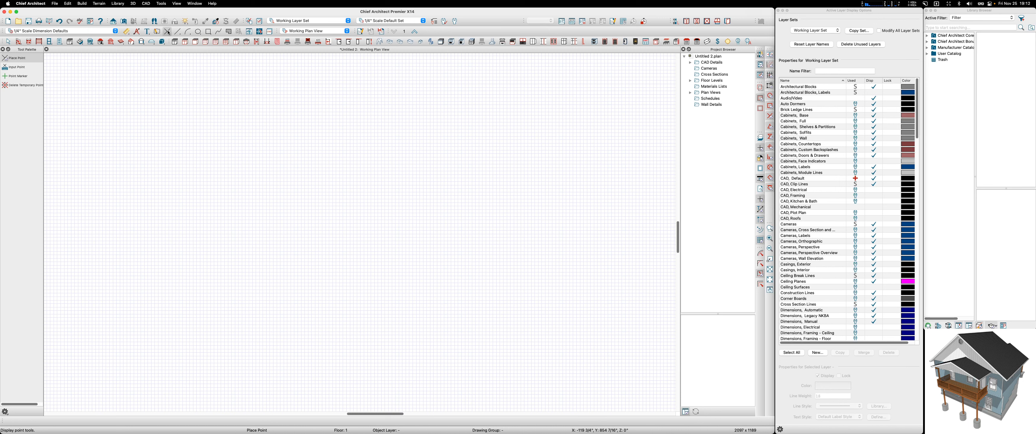
click(23, 68)
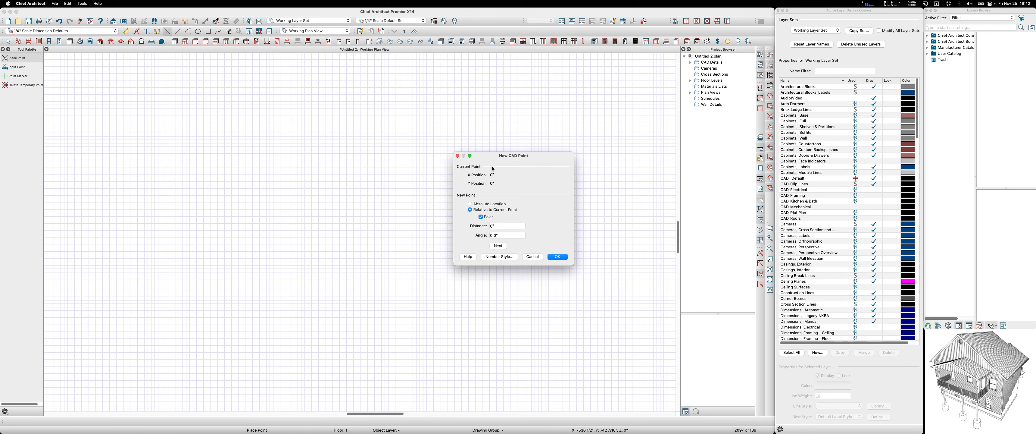
click(475, 206)
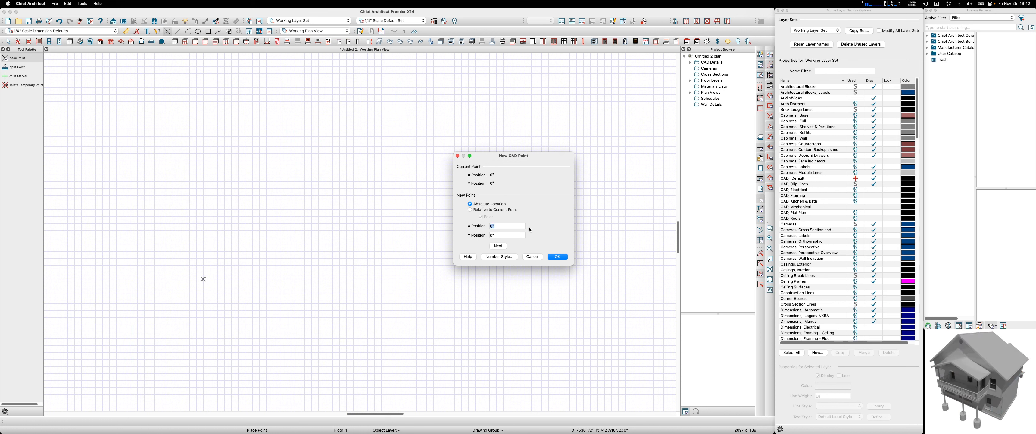
click(457, 155)
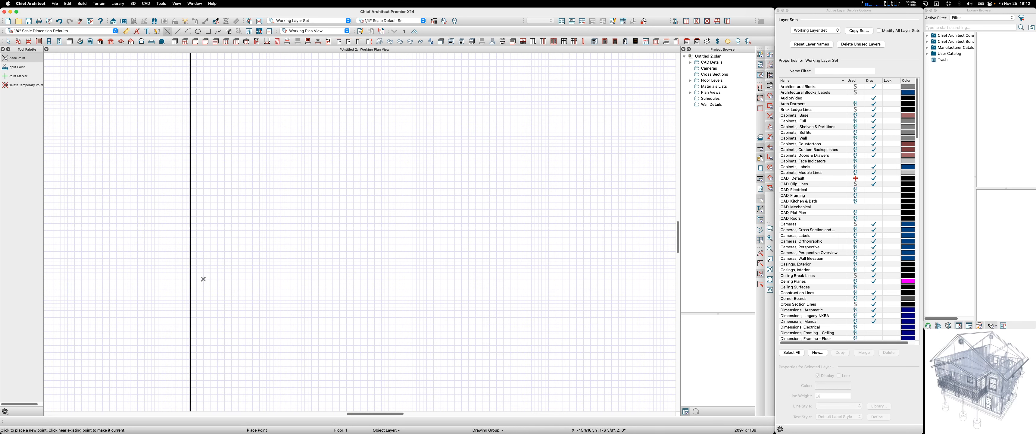
Examine the reference grid around the CAD point at closer and wider views
scroll(208, 278, left, 3)
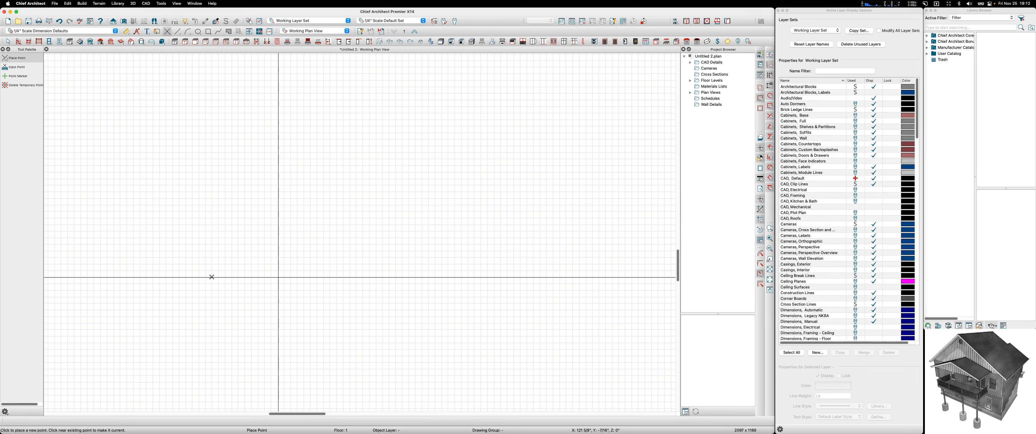
scroll(211, 277, right, 3)
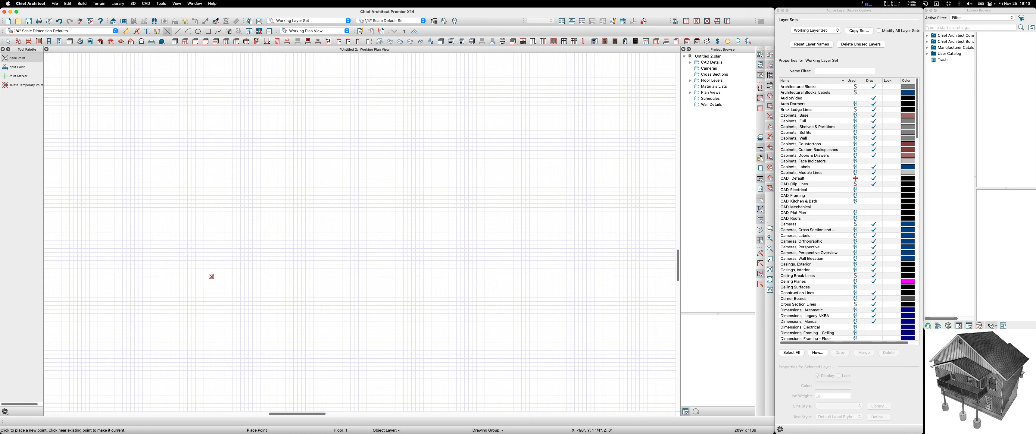
scroll(212, 277, right, 5)
scroll(213, 277, up, 3)
scroll(212, 277, right, 5)
scroll(212, 276, down, 8)
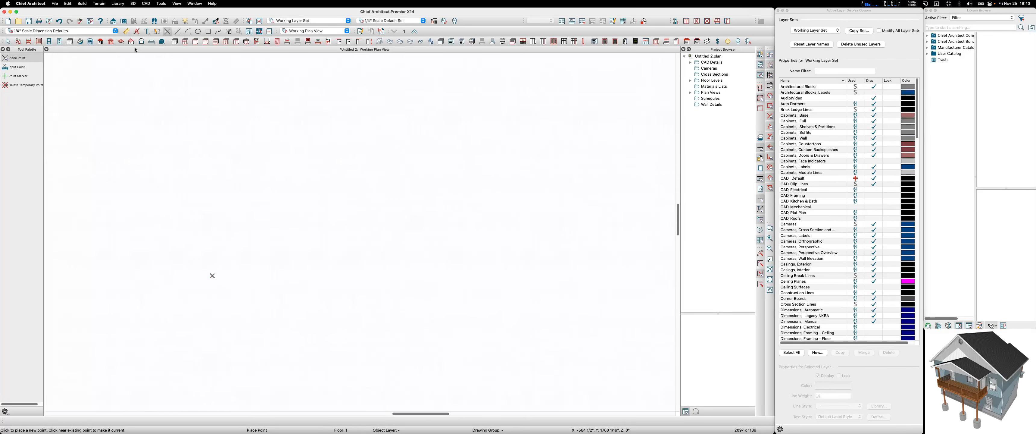
scroll(205, 279, down, 5)
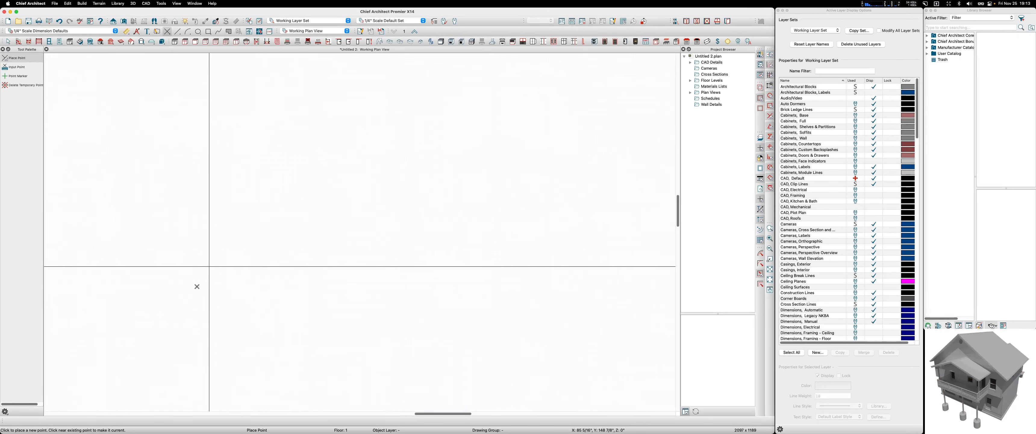
scroll(197, 286, right, 3)
scroll(197, 286, up, 5)
scroll(197, 286, left, 1)
Draw a horizontal CAD line 60' long at an angle of 0° just above the CAD point
key(l)
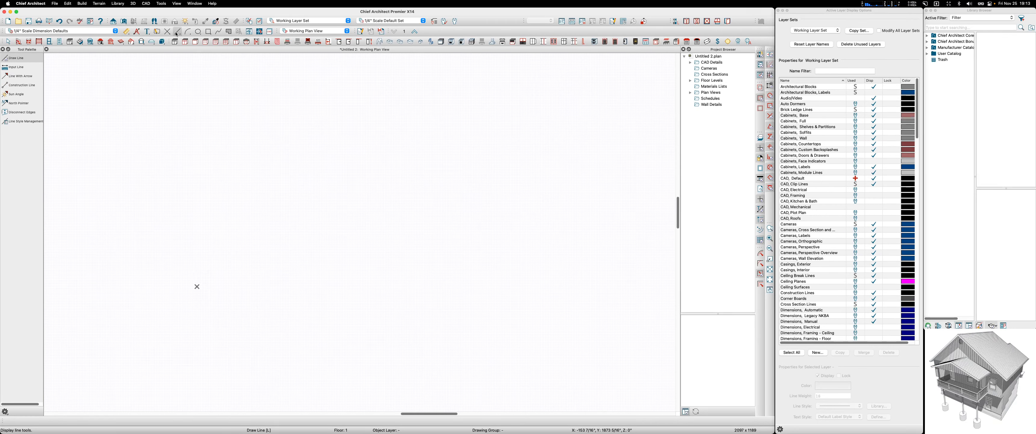
drag(195, 265, 252, 267)
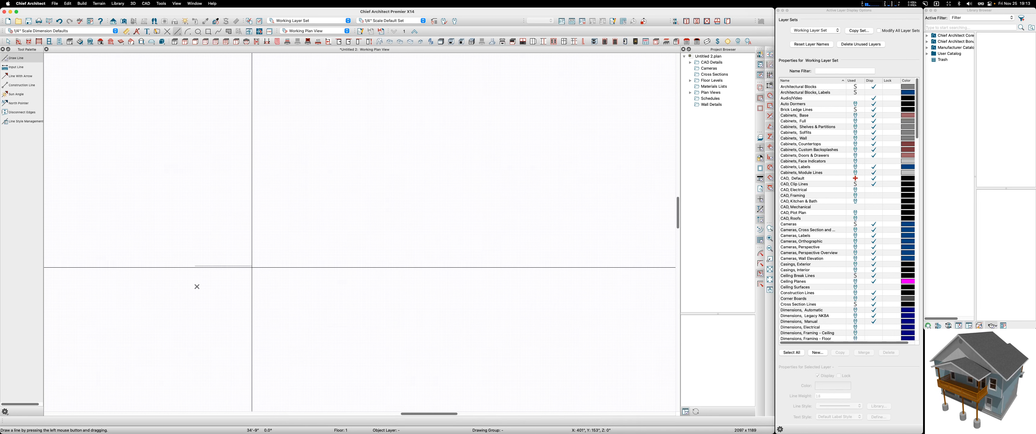
drag(252, 267, 270, 266)
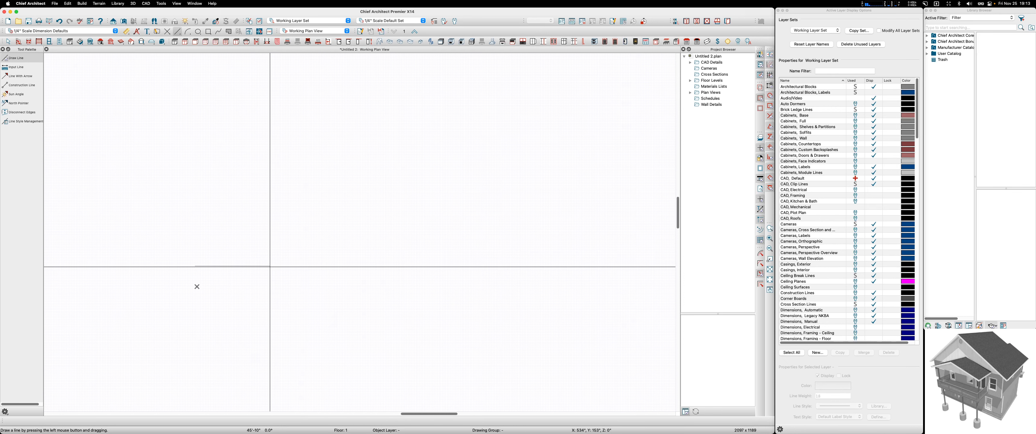
key(Tab)
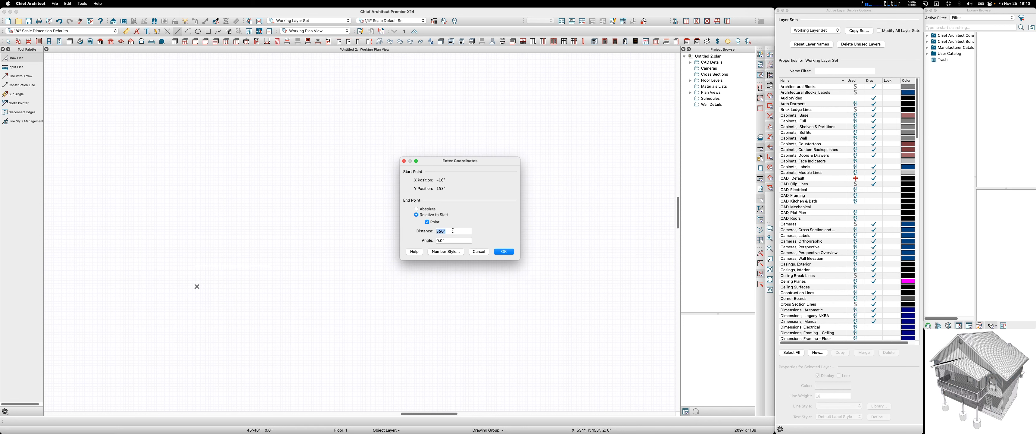
text(60')
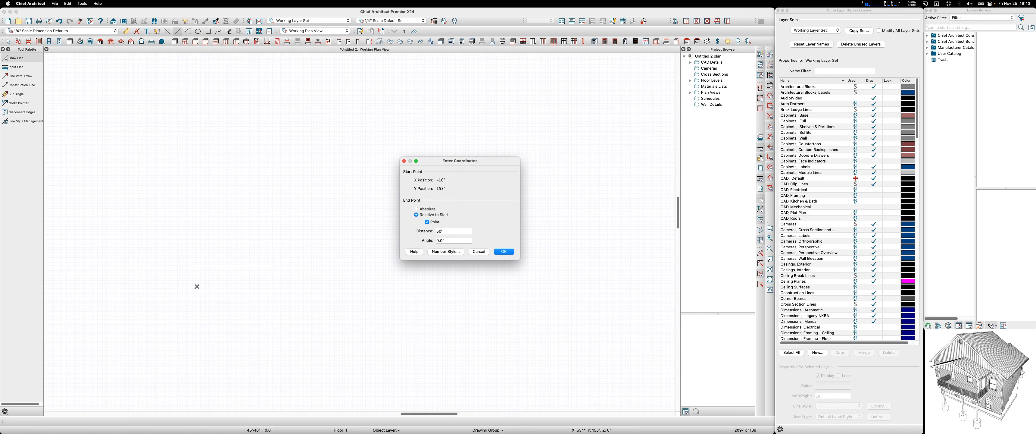
key(Return)
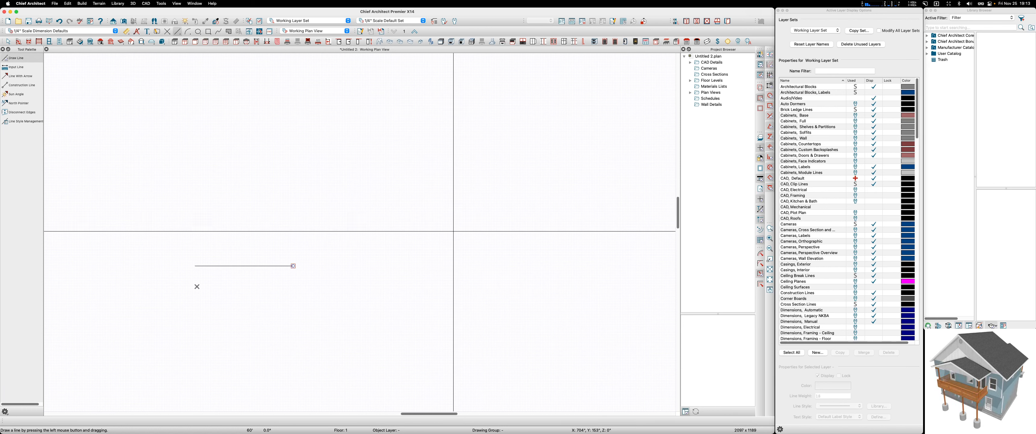
Select the horizontal CAD line above the CAD point and delete it
key(space)
scroll(189, 273, up, 3)
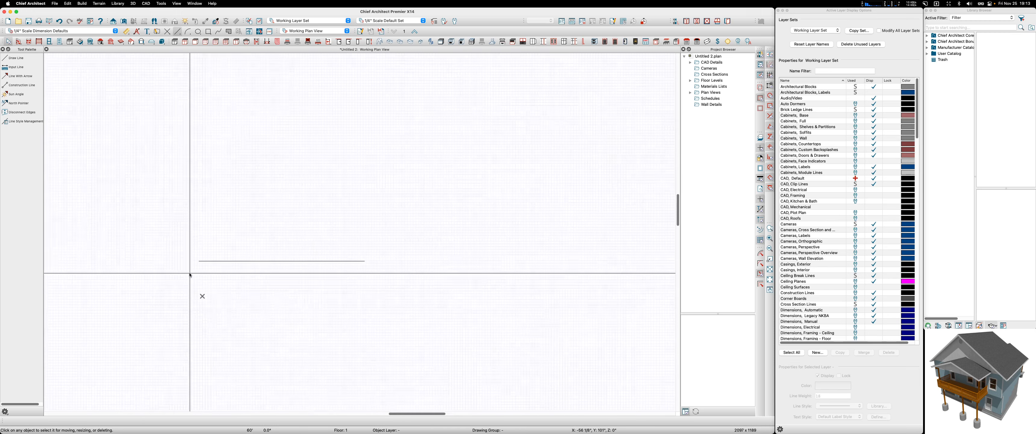
scroll(227, 263, up, 3)
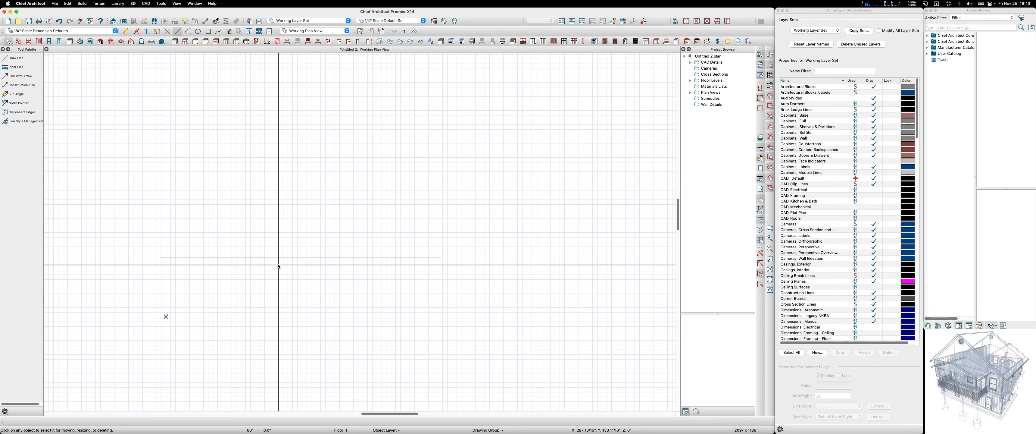
scroll(279, 266, up, 1)
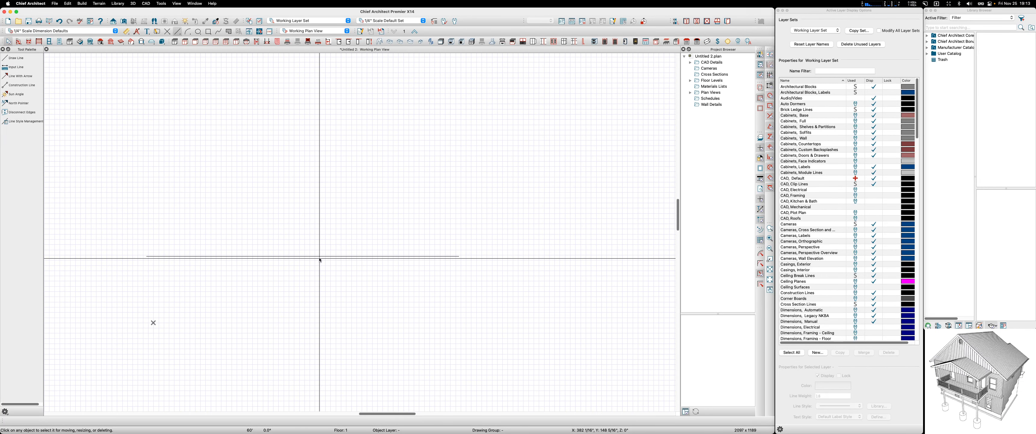
middle_drag(321, 260, 327, 302)
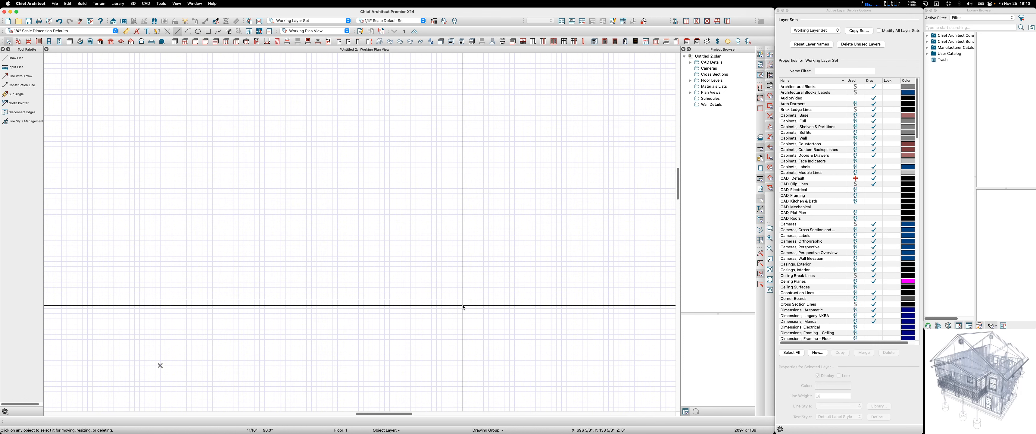
click(253, 299)
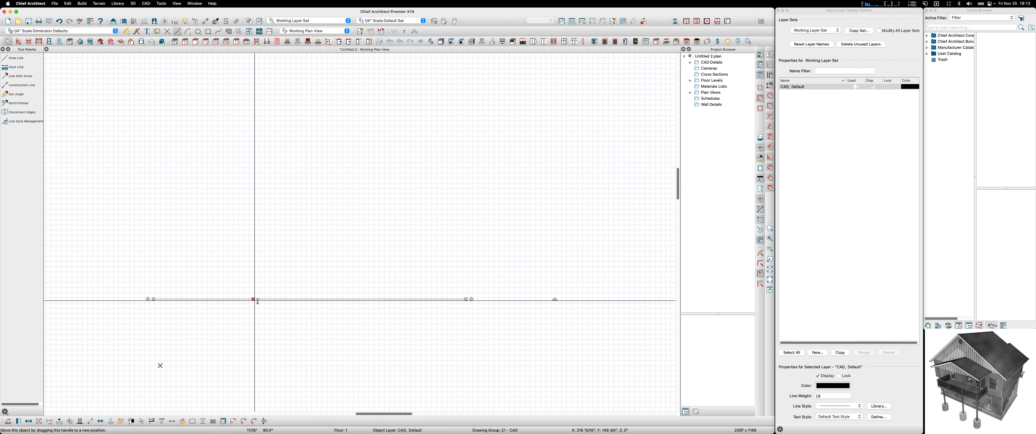
click(462, 318)
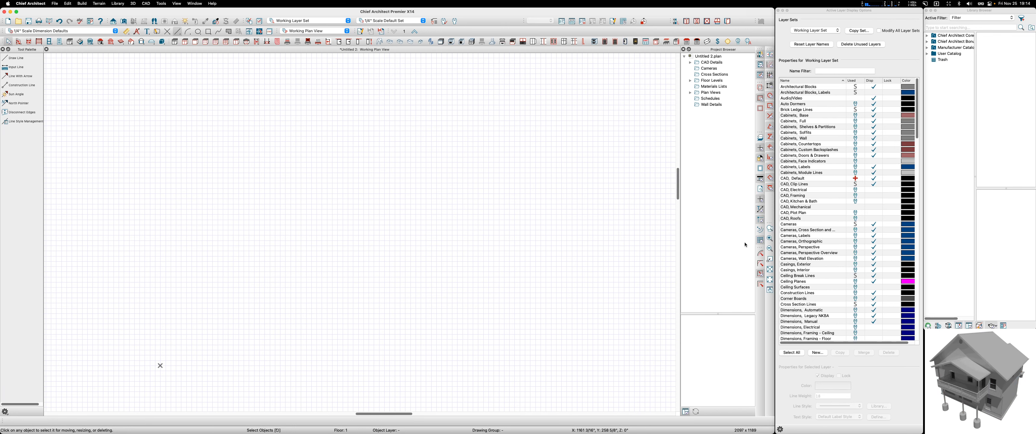
Turn off the display of the reference grid
click(761, 239)
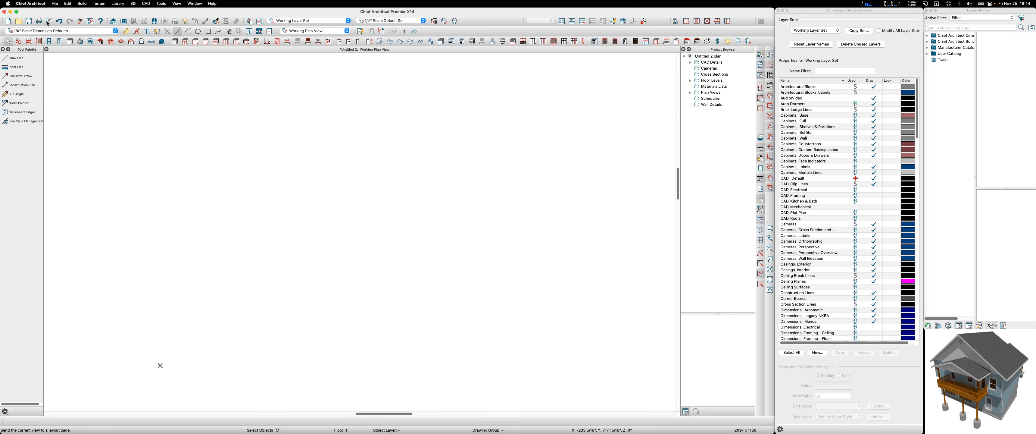
Add 12" to the 1st Floor's default Rough Ceiling height, making it 121 1/8", and reopen the 1st Floor defaults
click(454, 21)
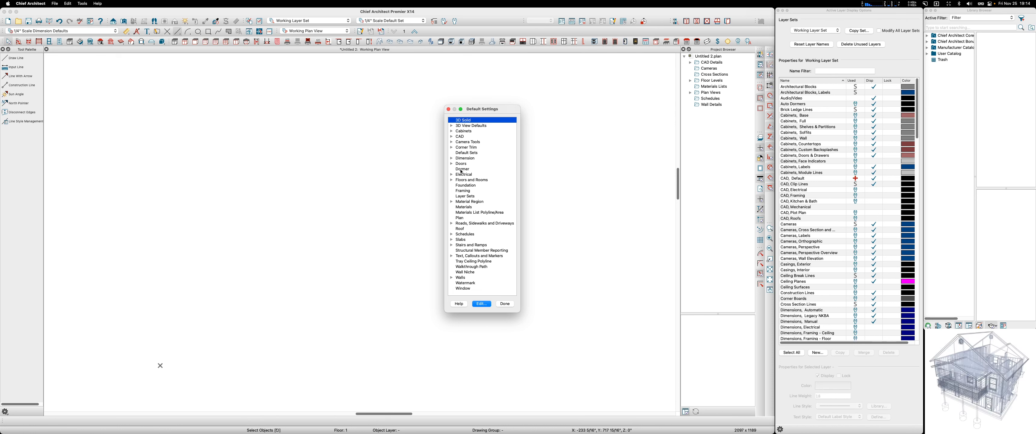
click(451, 180)
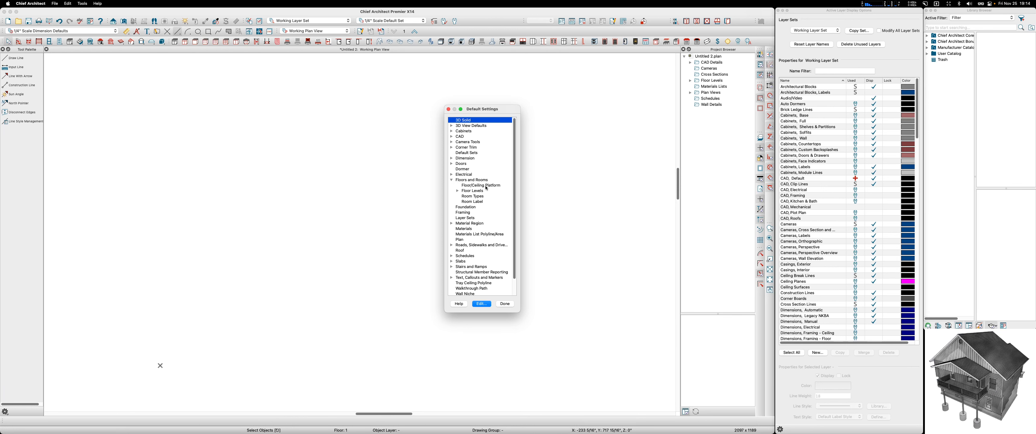
double_click(472, 192)
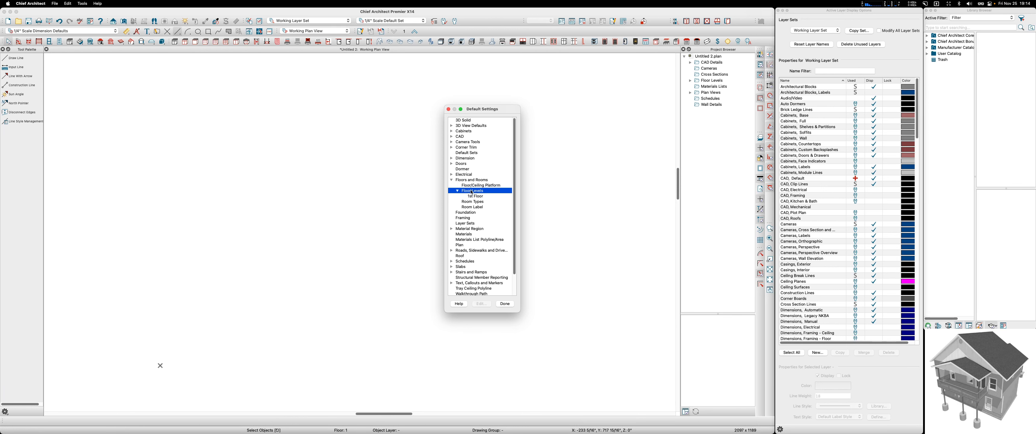
double_click(476, 196)
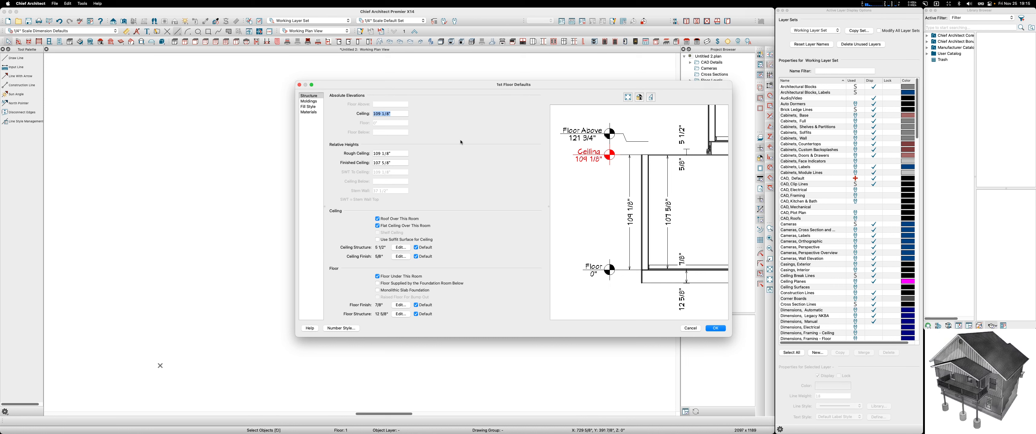
click(396, 154)
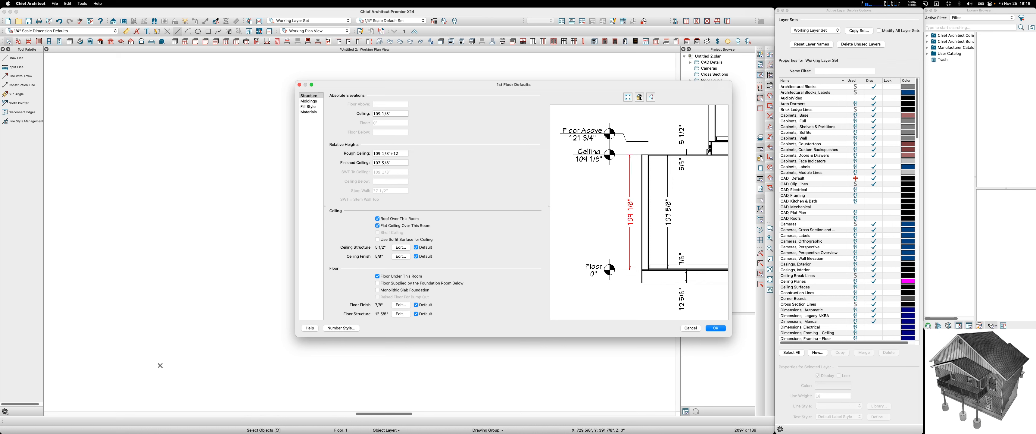
key(Return)
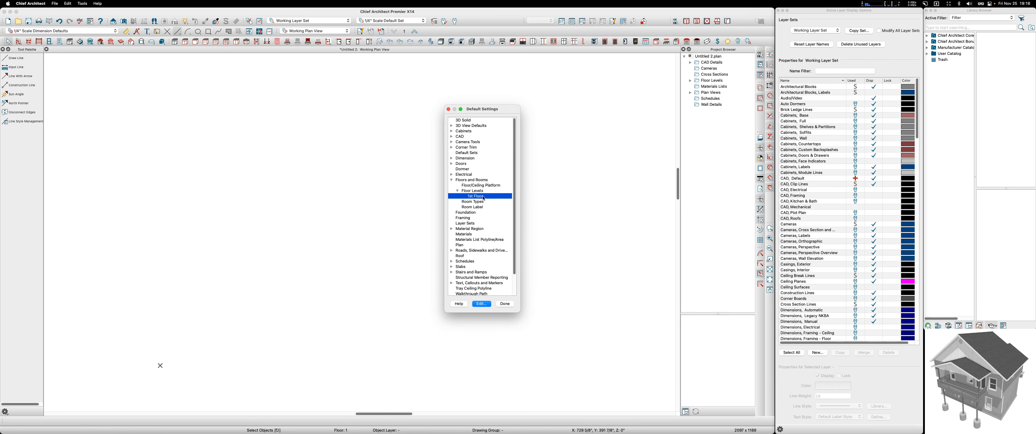
double_click(482, 195)
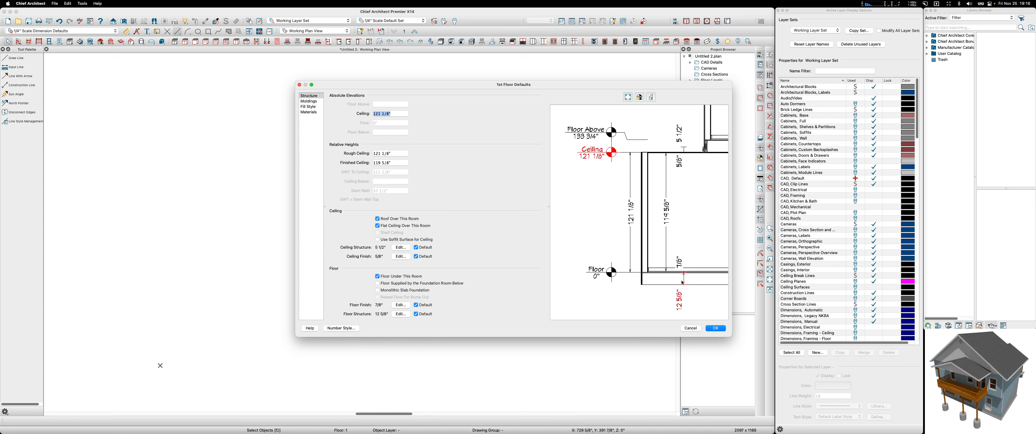
Check the 1st Floor's default floor structure layers without changing them and enable Monolithic Slab Foundation
click(405, 316)
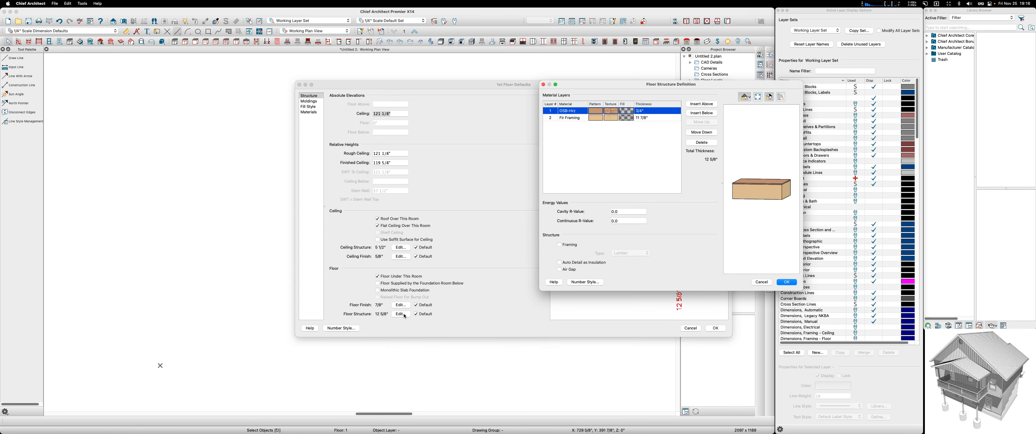
click(761, 281)
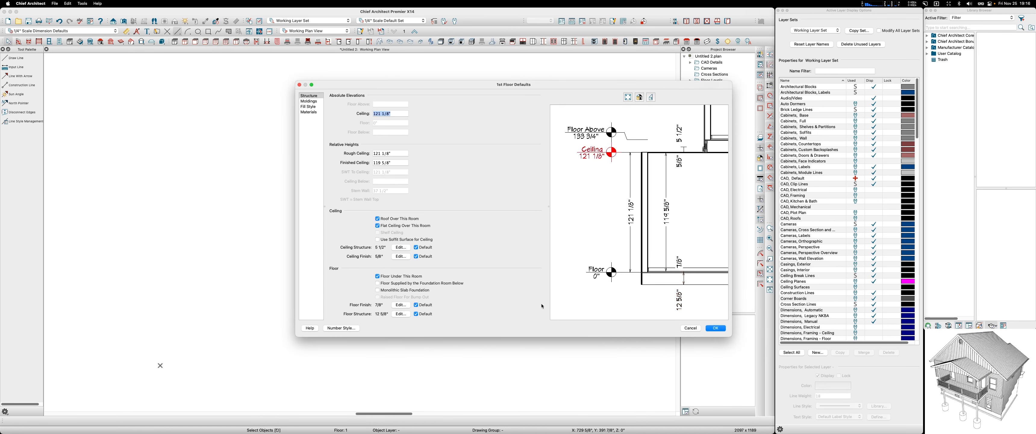
click(378, 290)
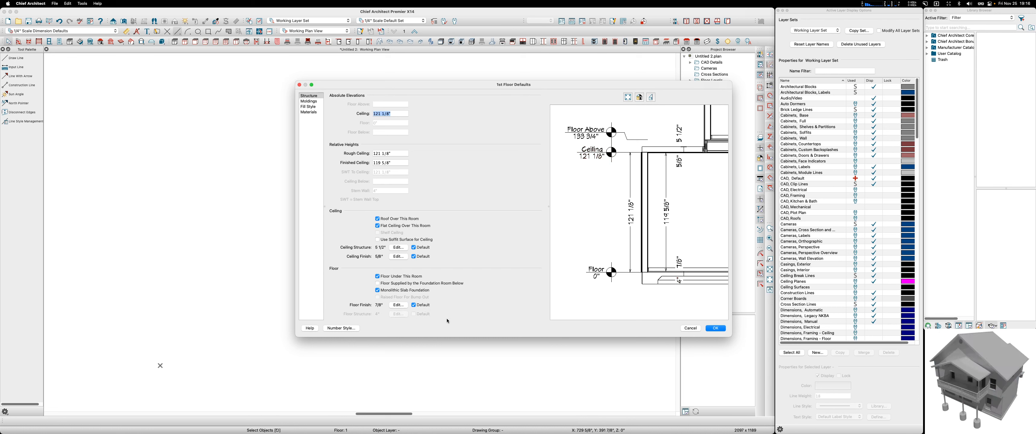
Delete both material layers from the 1st Floor's default floor finish and accept the definition
click(398, 306)
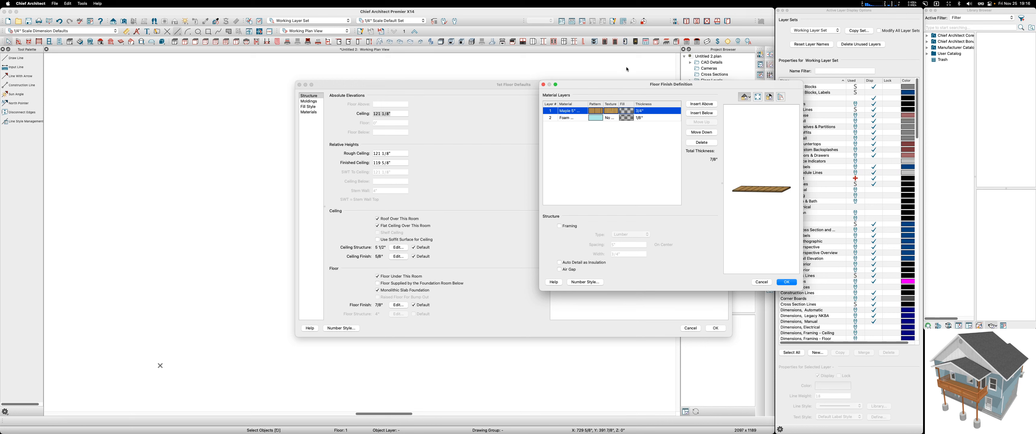
click(702, 142)
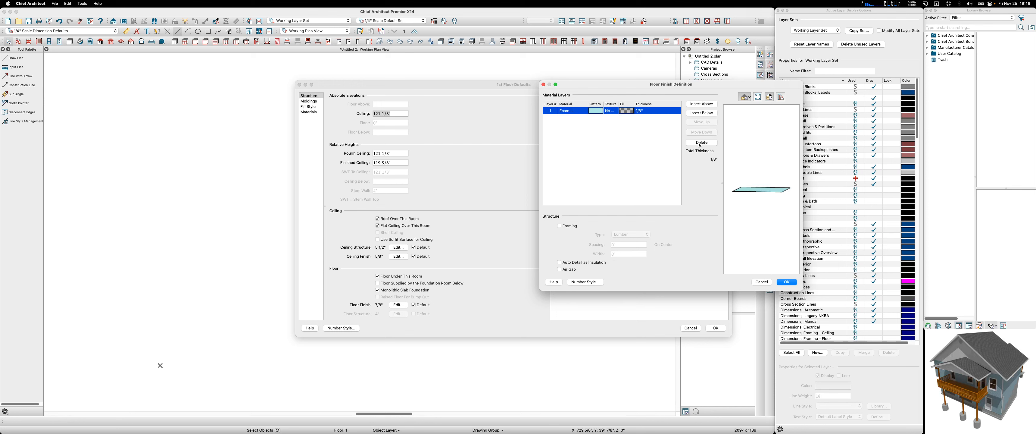
click(702, 143)
click(787, 282)
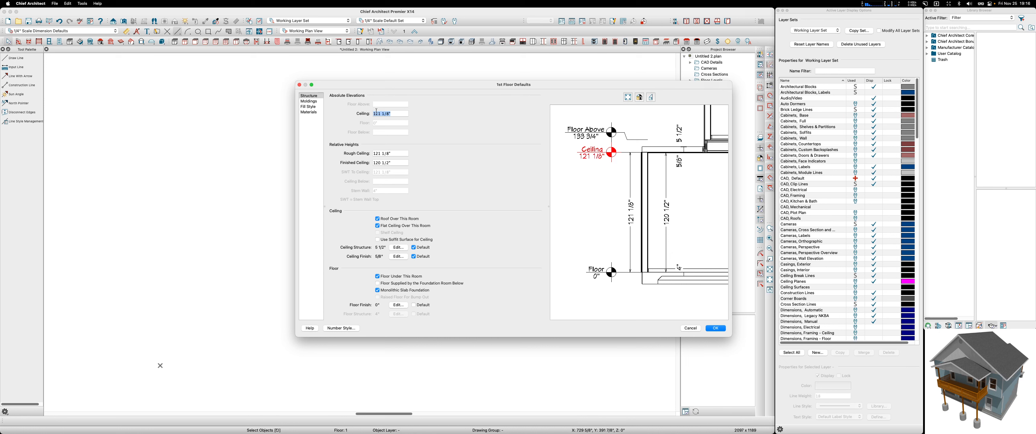
Delete the default base molding from the 1st Floor defaults, check the room materials, and save the defaults
click(313, 101)
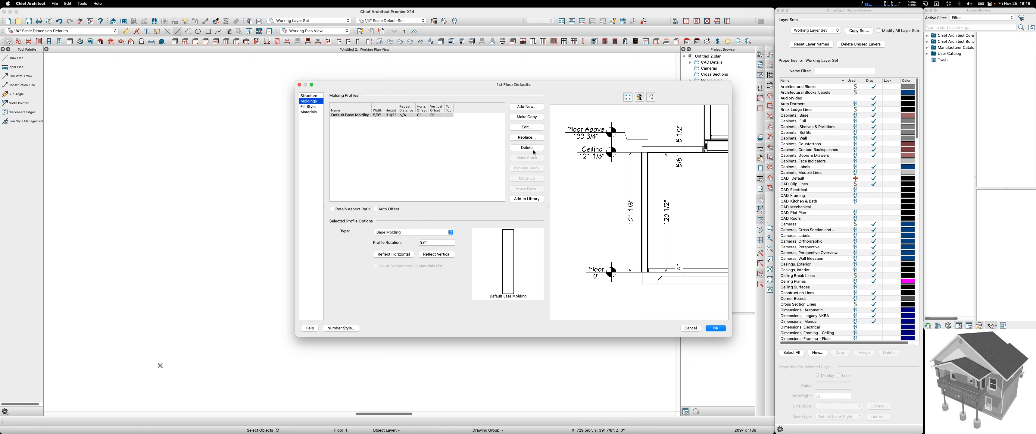
click(528, 149)
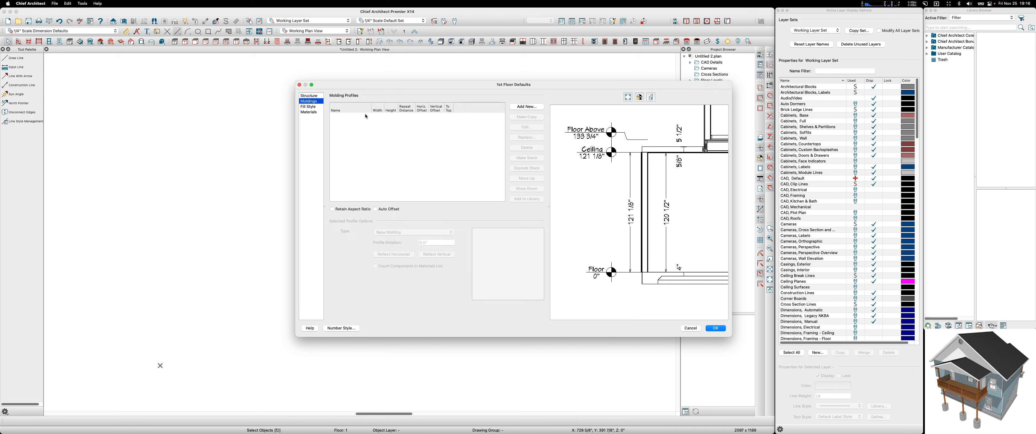
click(309, 113)
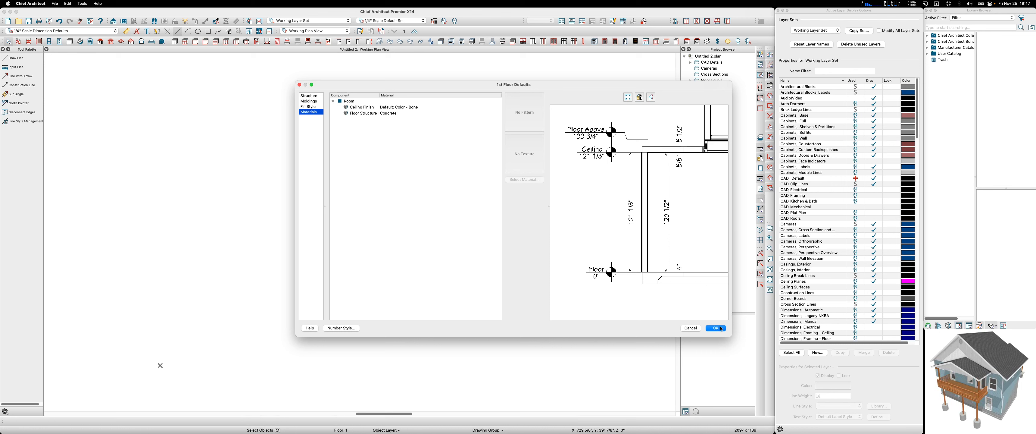
click(389, 107)
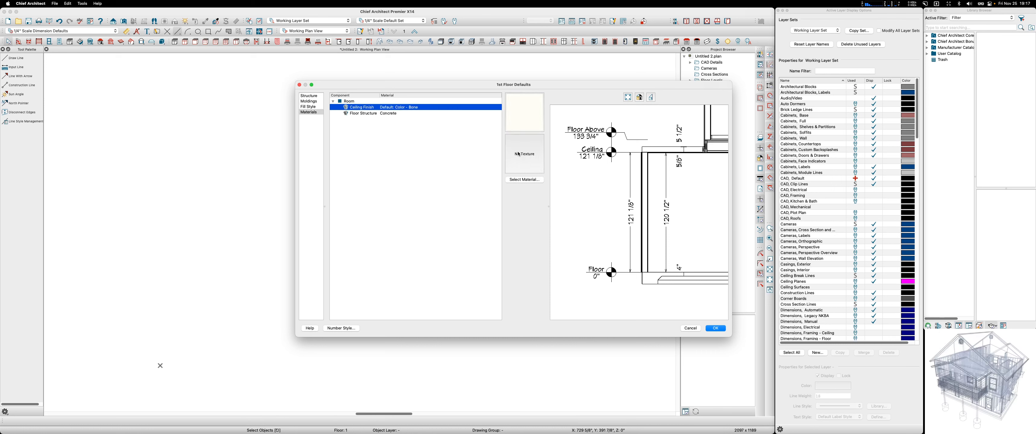
click(715, 328)
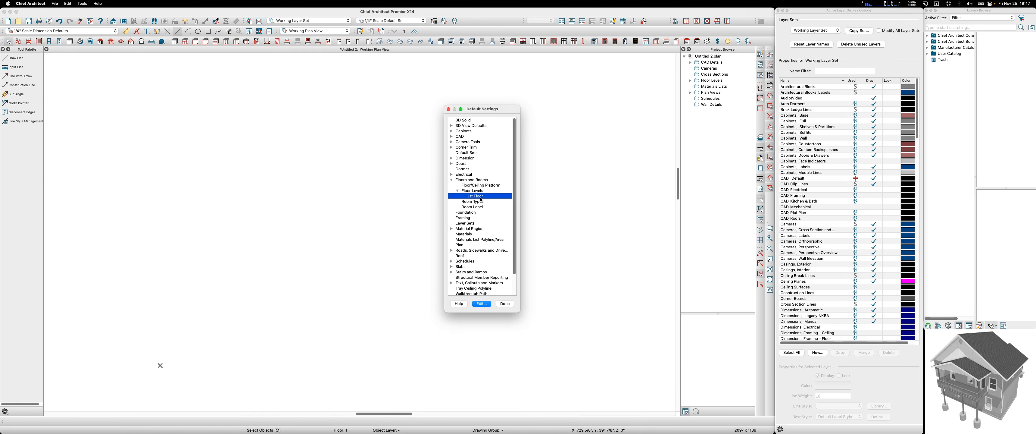
click(505, 304)
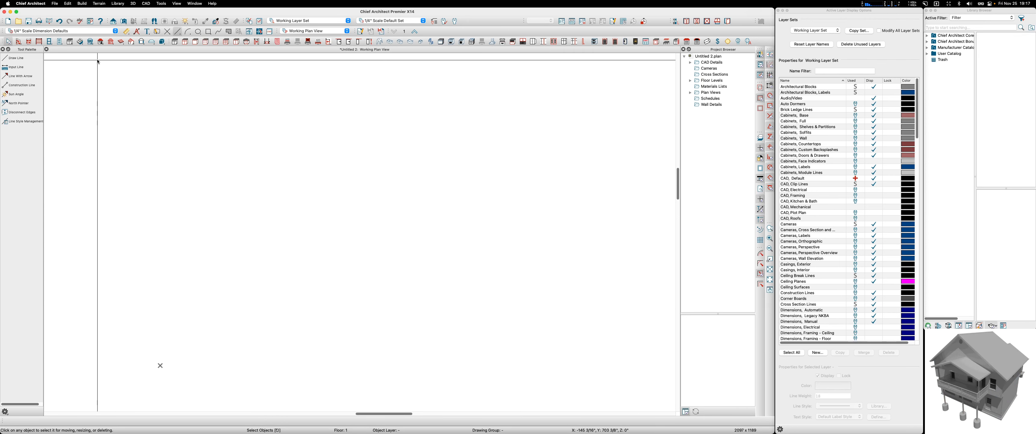
Open the exterior wall defaults and set the roof overhang length to 16"
click(18, 42)
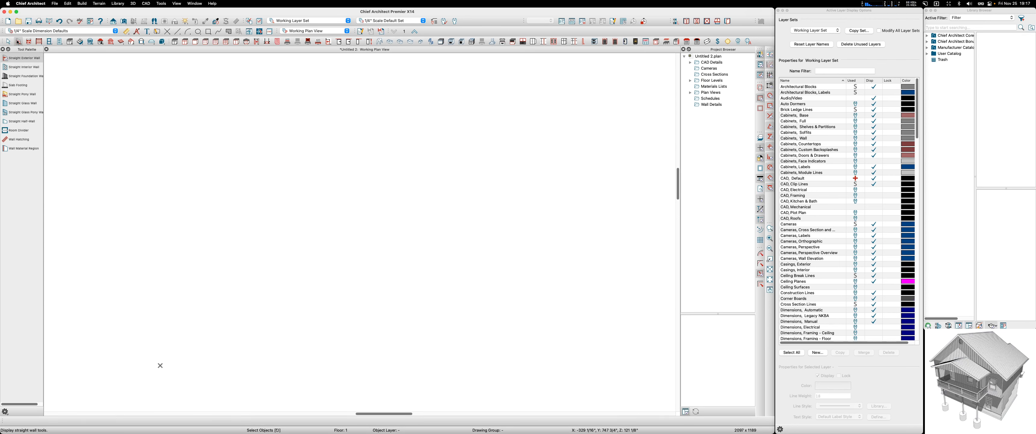
click(18, 59)
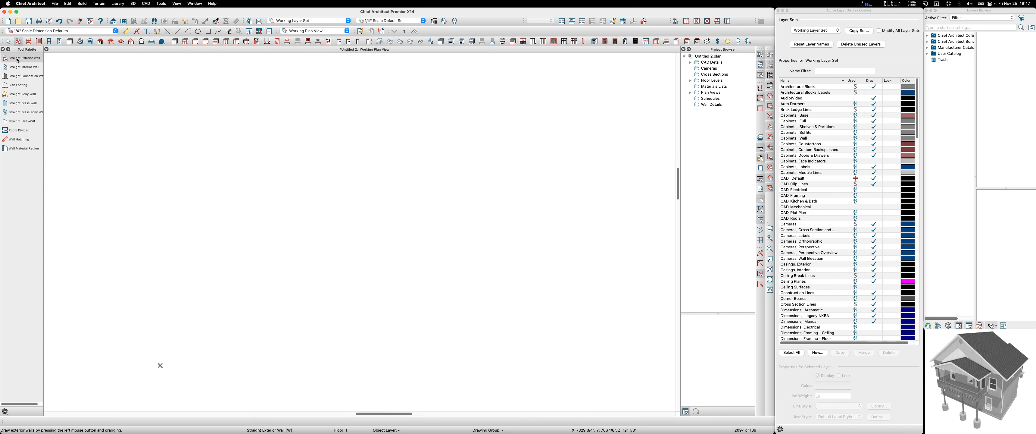
double_click(18, 59)
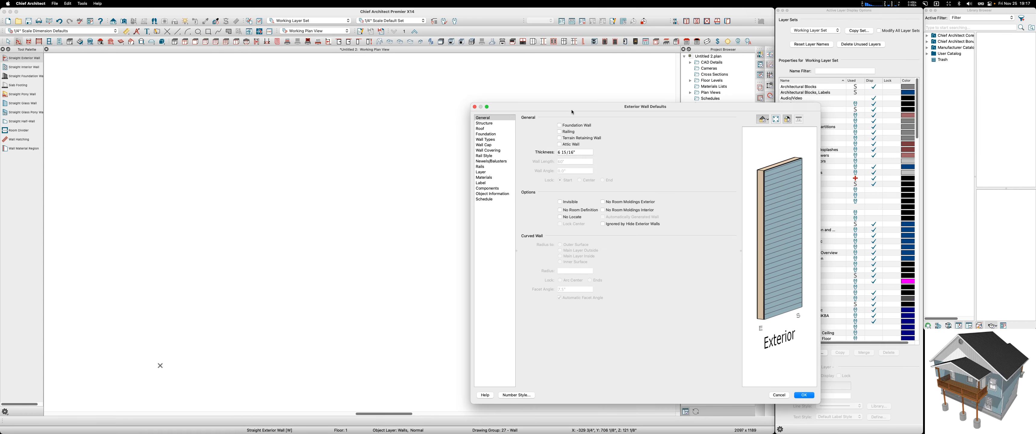
drag(572, 108, 442, 68)
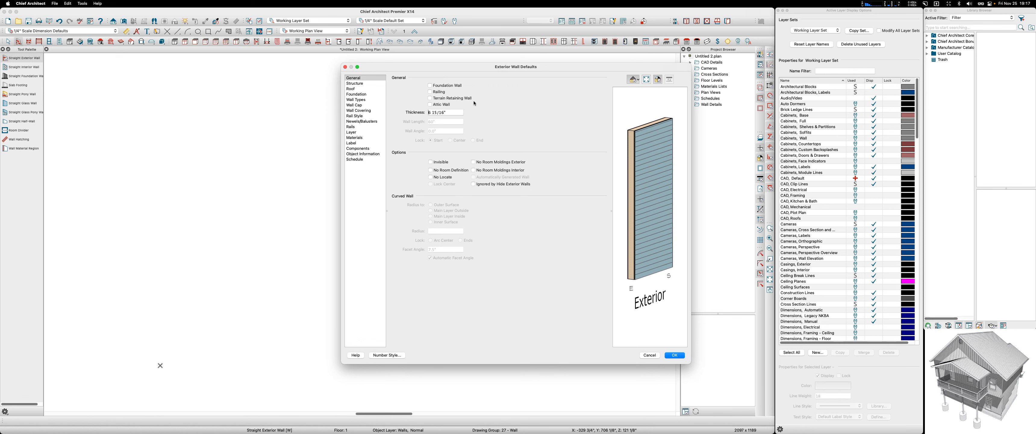
click(355, 83)
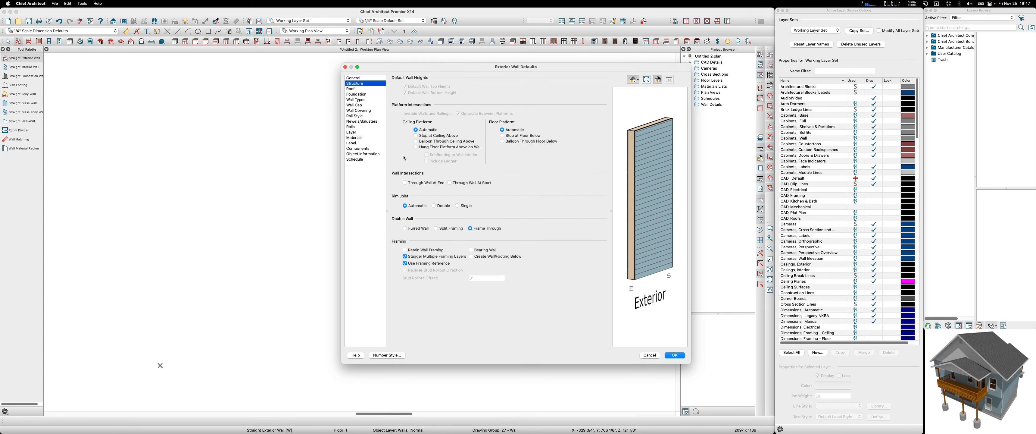
click(365, 89)
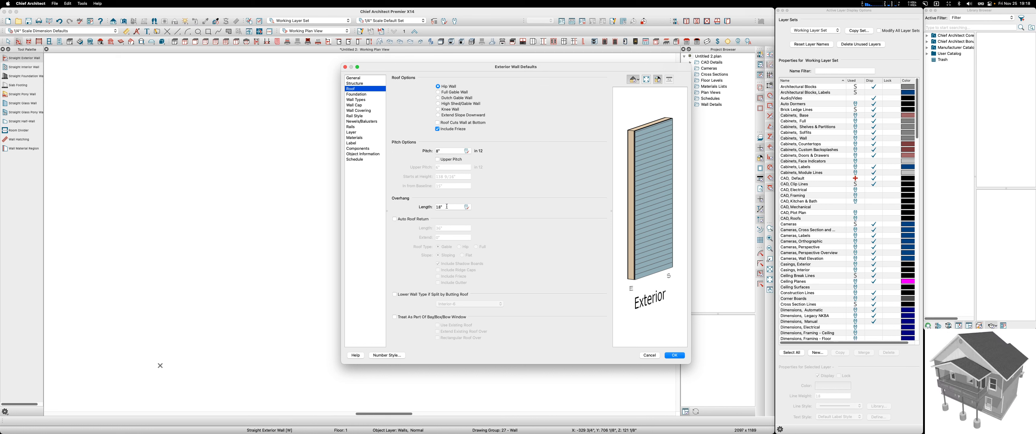
double_click(447, 206)
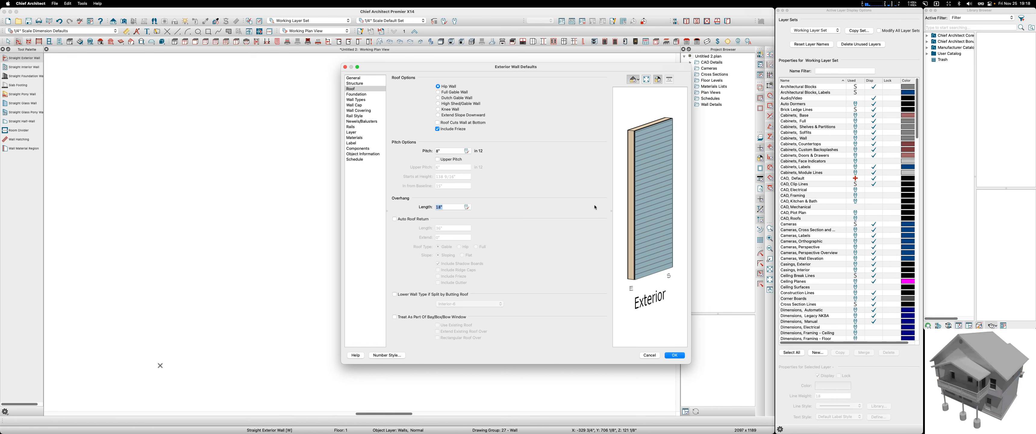
text(16)
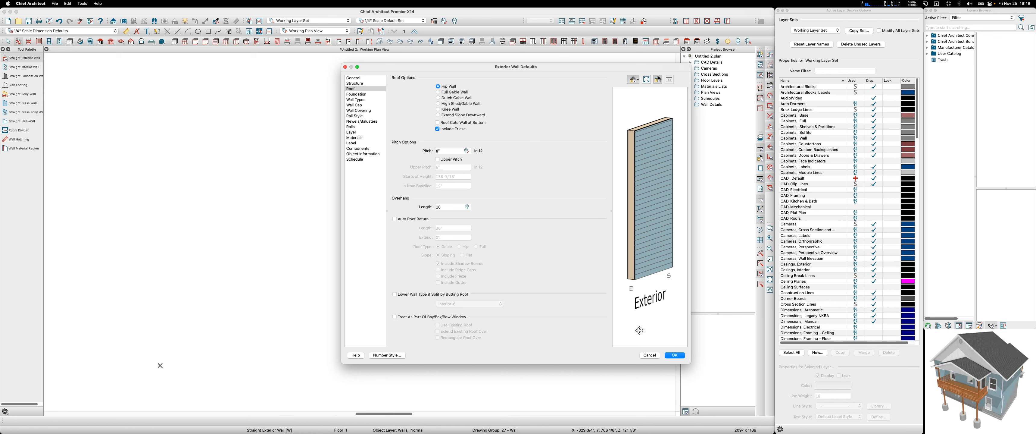
Review the exterior wall's foundation defaults and set the default wall type to Siding-4
click(361, 95)
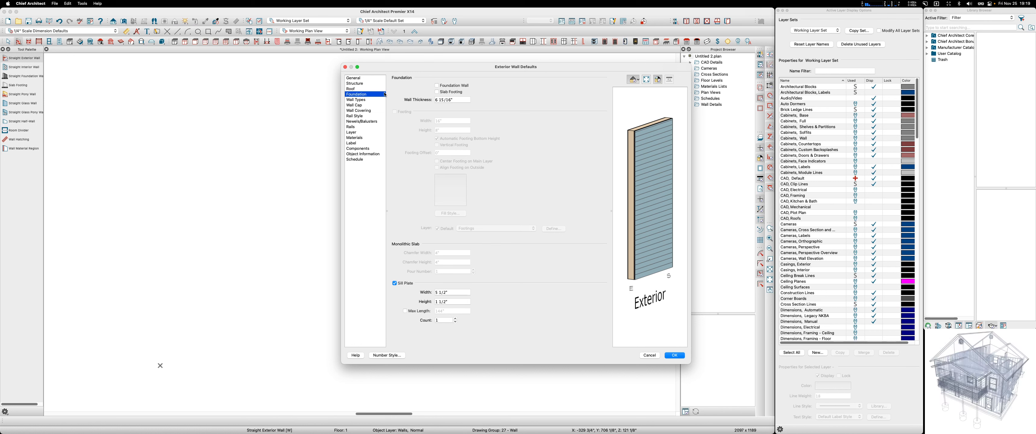
click(360, 100)
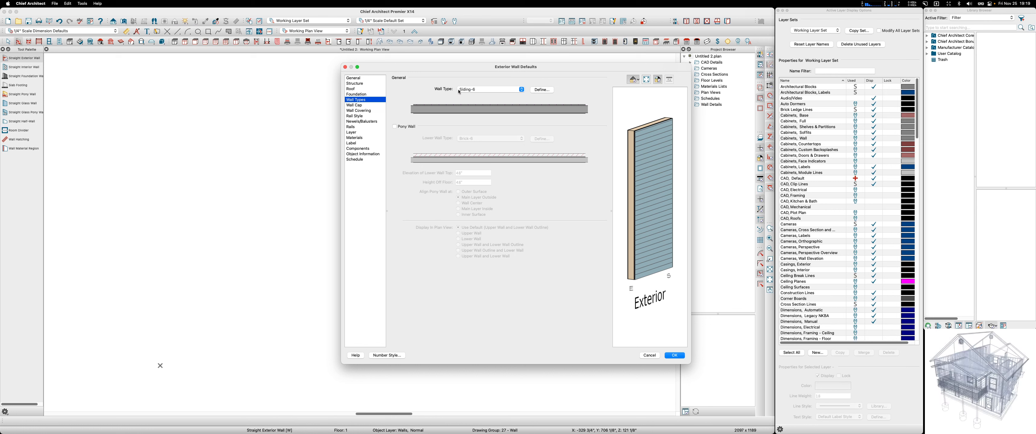
click(522, 90)
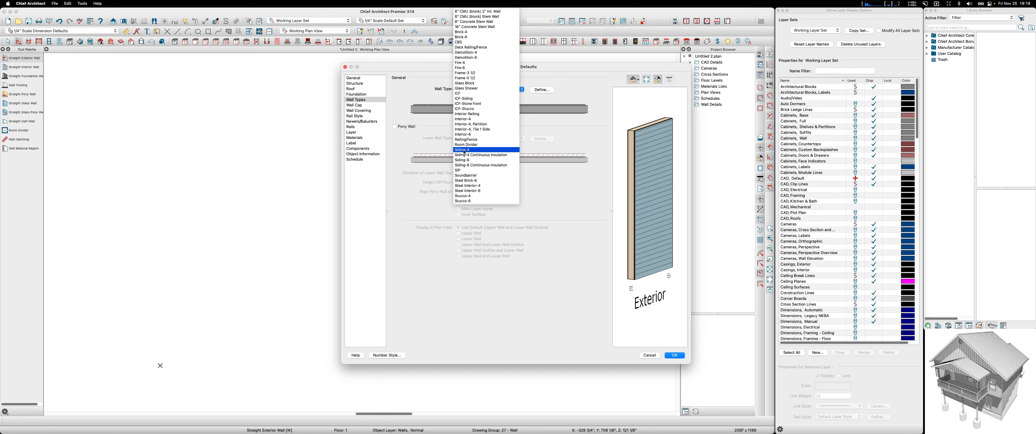
click(465, 150)
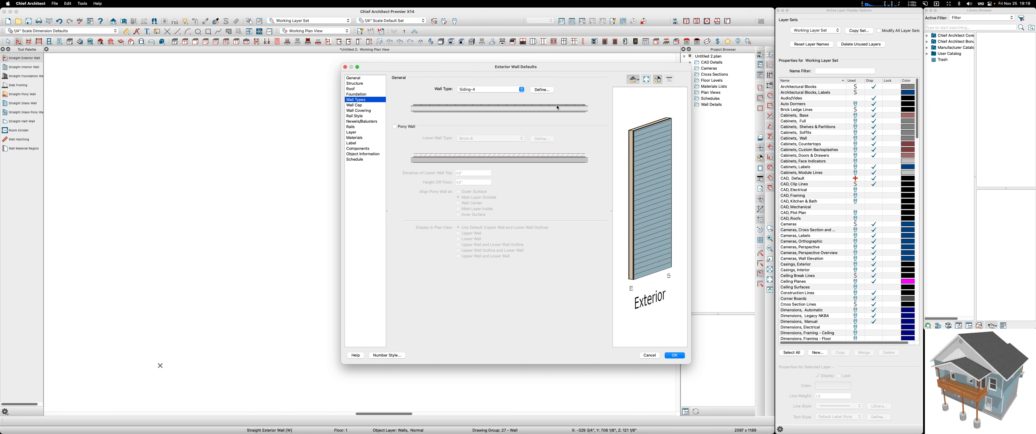
Change the fill color of the Siding-4 wall type's Fir Stud 16" OC main layer to Moss green
click(539, 89)
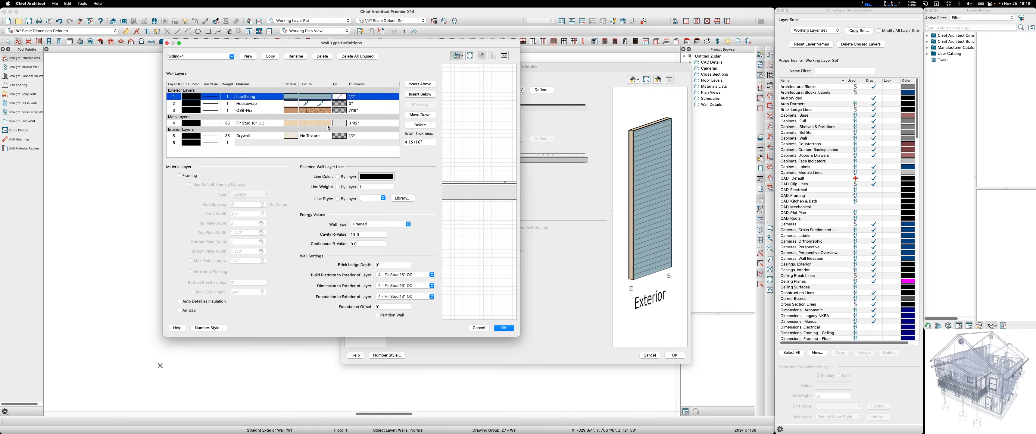
click(342, 124)
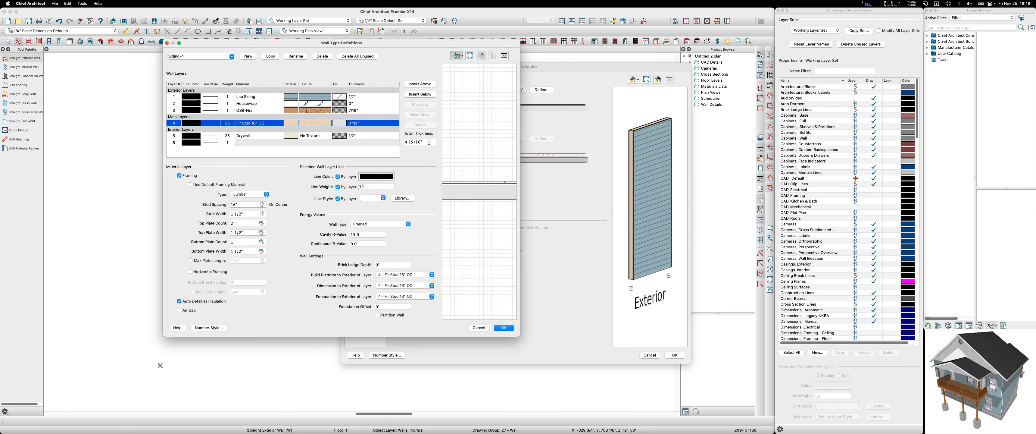
click(340, 123)
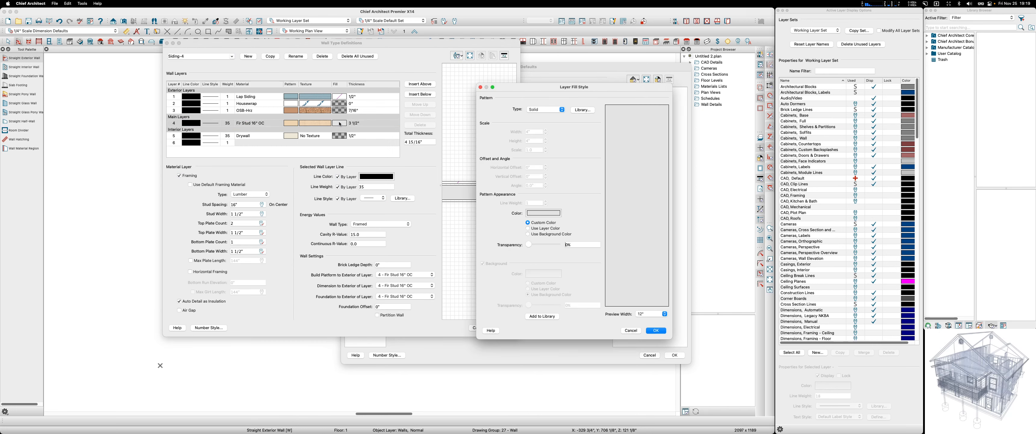
click(543, 213)
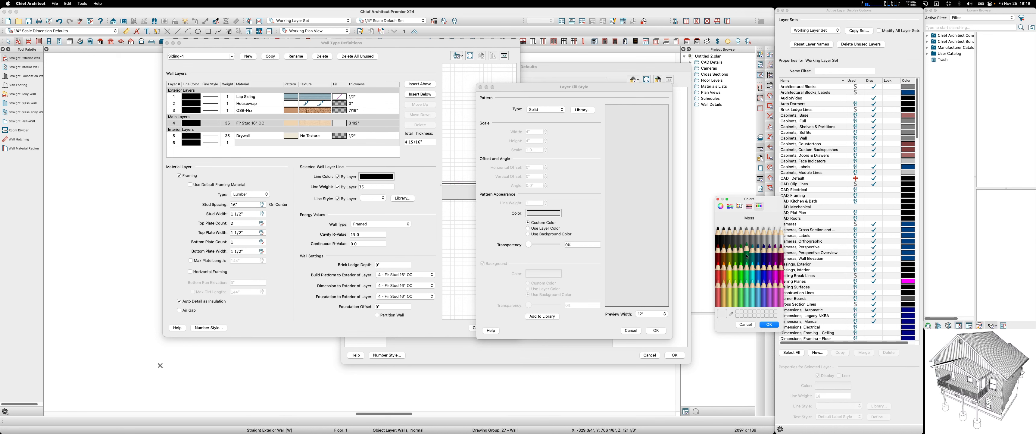
click(742, 257)
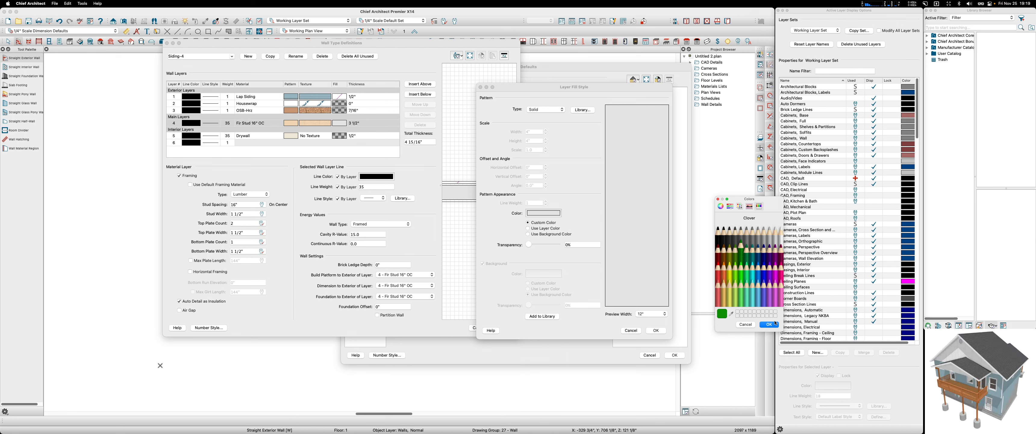
click(747, 252)
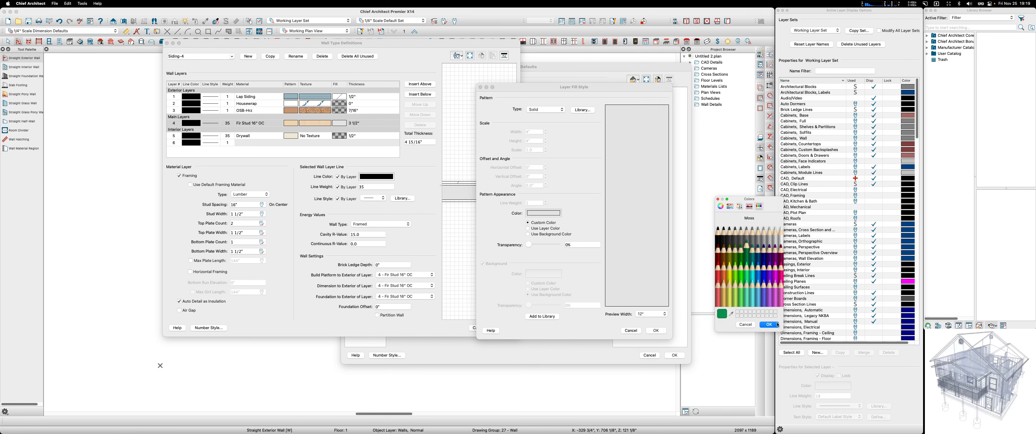
click(771, 324)
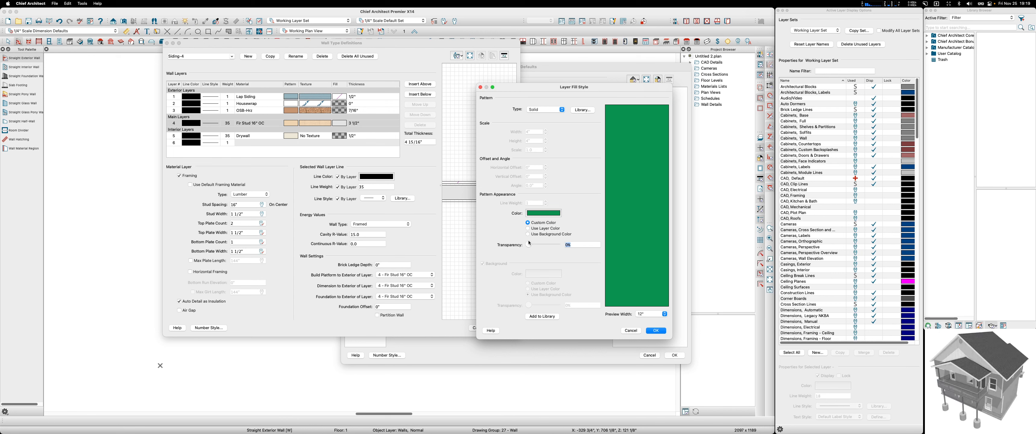
Set the stud layer fill's transparency to 30% and save the Siding-4 wall type definition
text(0)
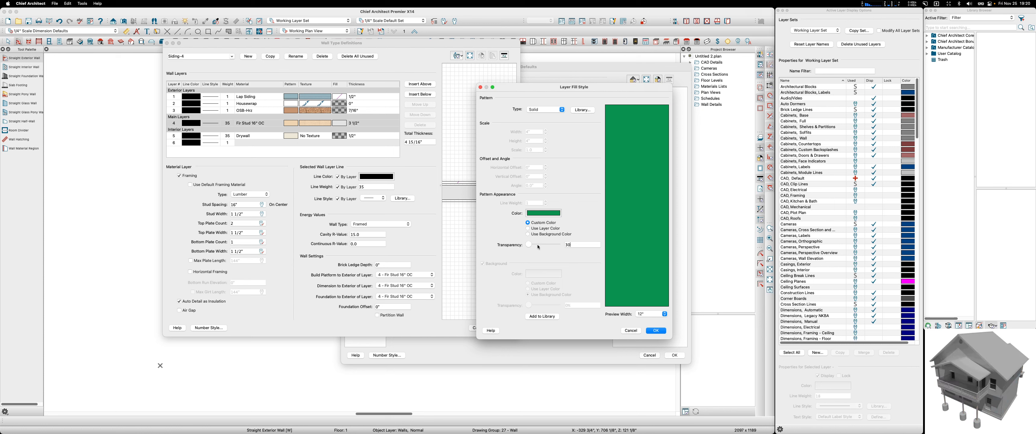
drag(584, 246, 542, 244)
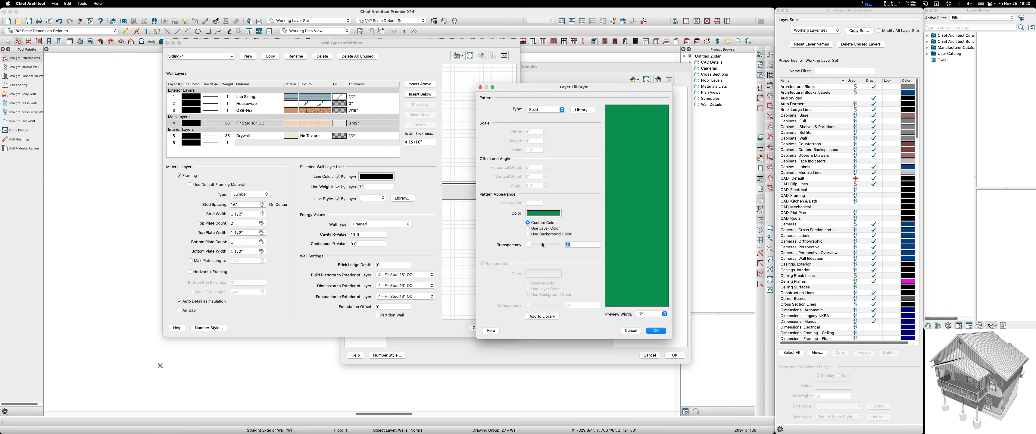
key(Return)
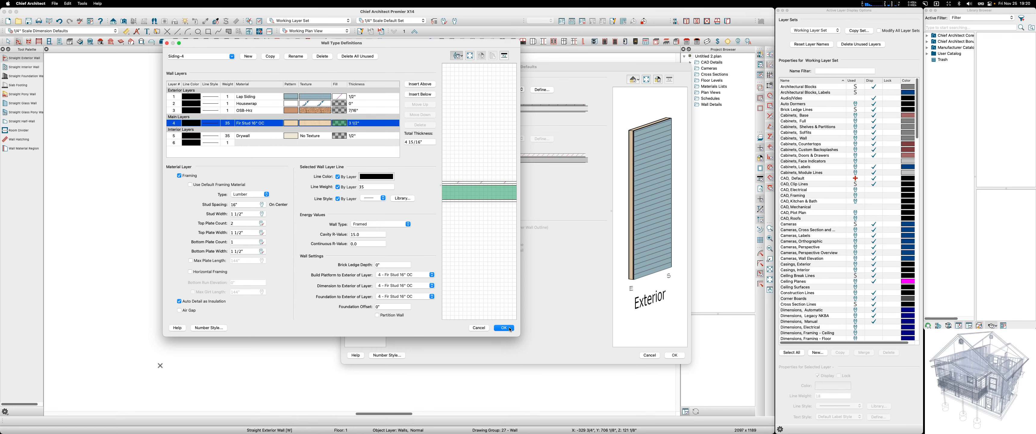
click(504, 328)
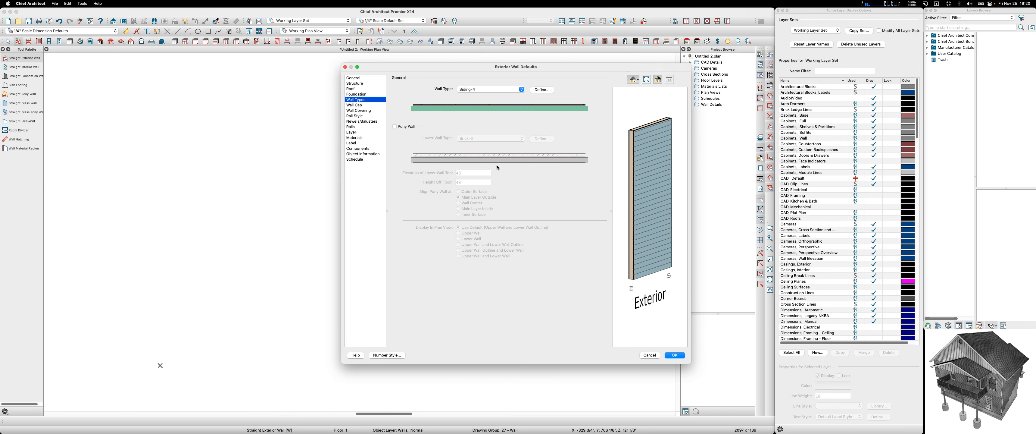
Set the default exterior wall type to Siding-6 and change its Fir Stud 24" OC main layer's fill color to Moss green
click(522, 89)
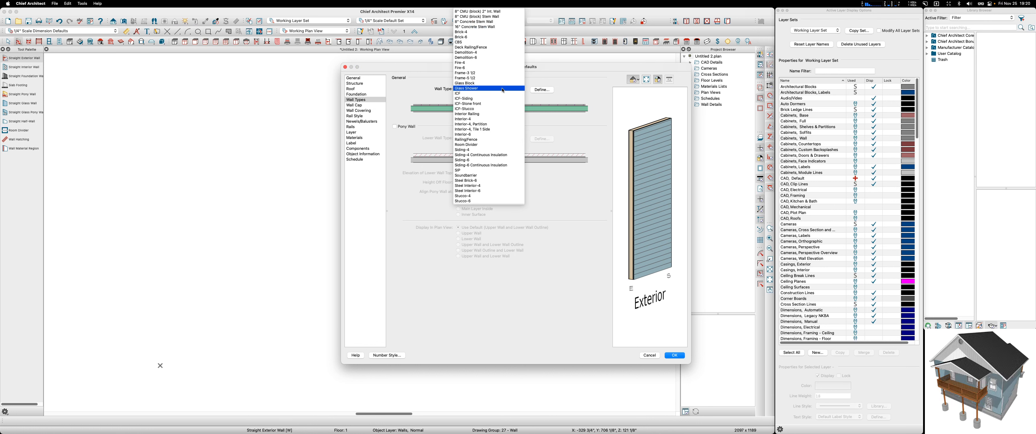
click(473, 160)
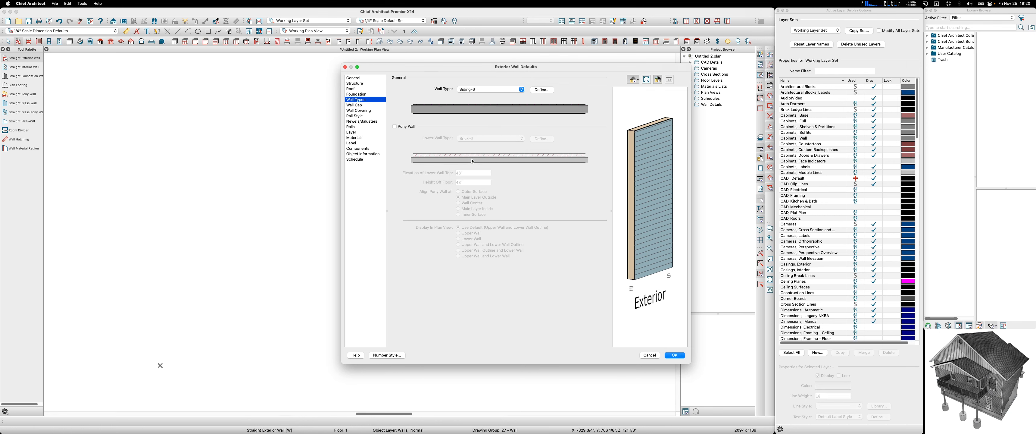
click(541, 90)
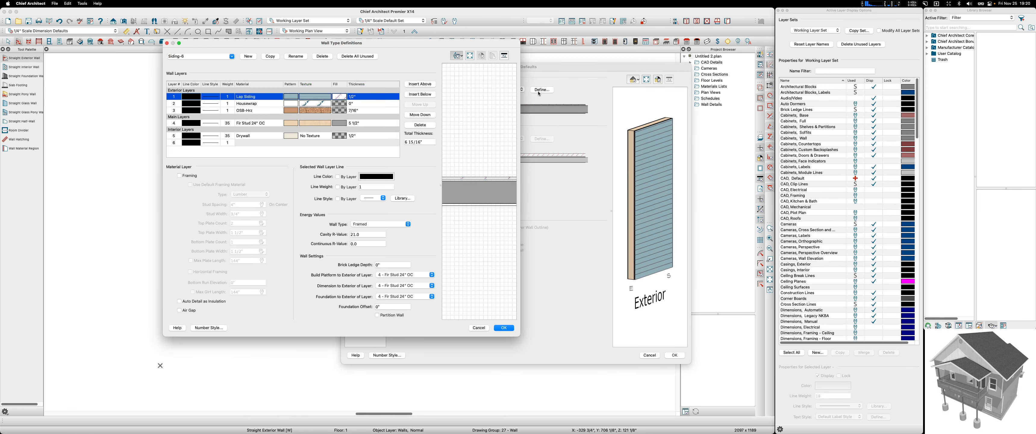
click(338, 124)
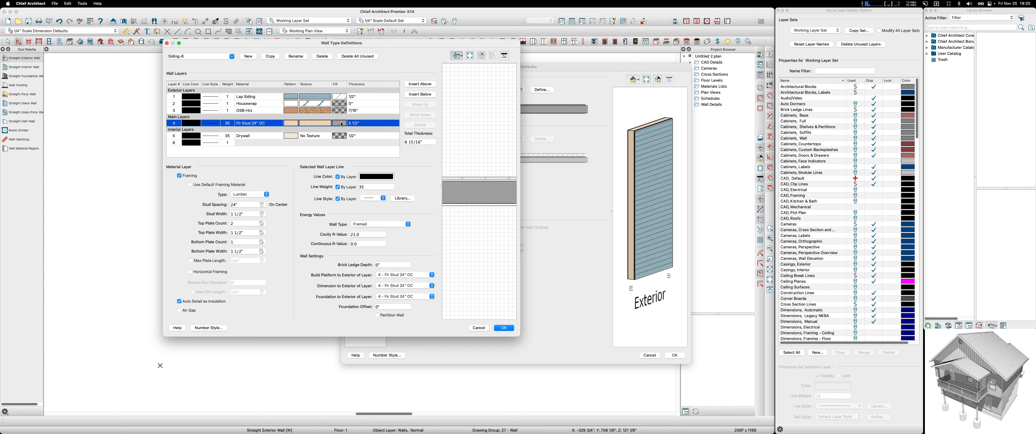
double_click(340, 123)
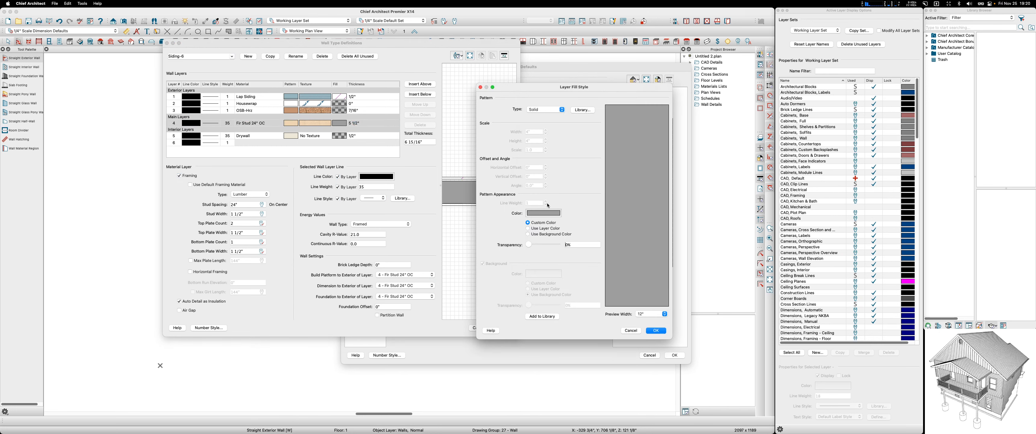
click(550, 214)
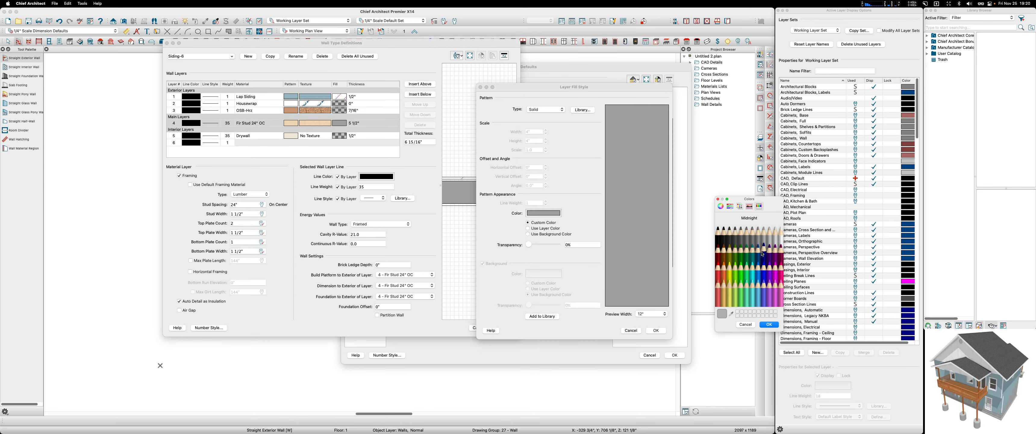
click(746, 278)
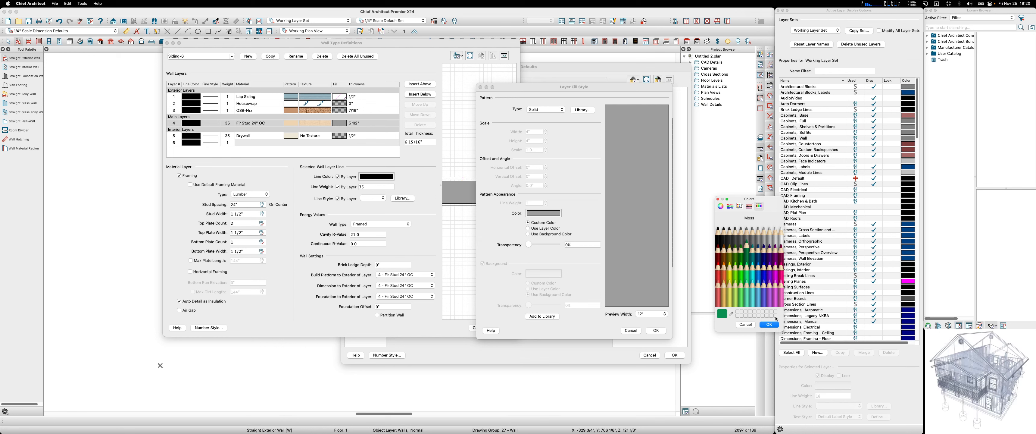
click(769, 324)
Adjust the transparency of the stud layer's green fill and save the Siding-6 wall type definition
double_click(593, 245)
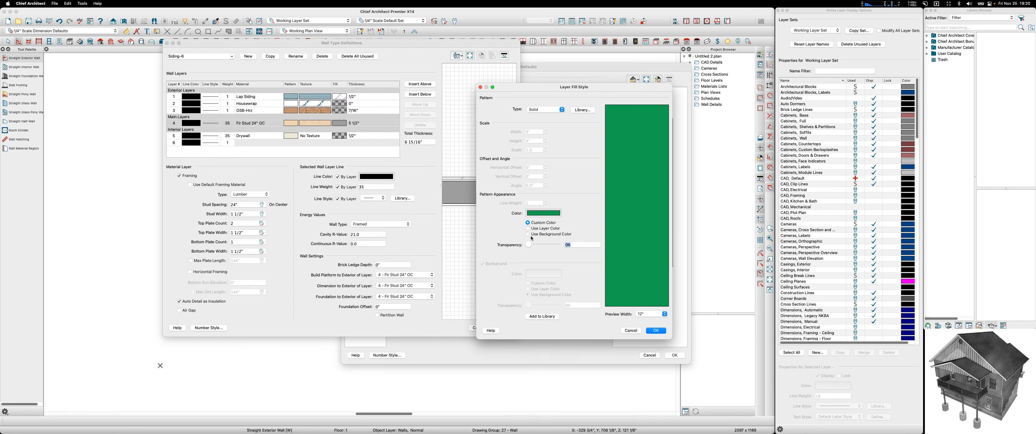
key(Return)
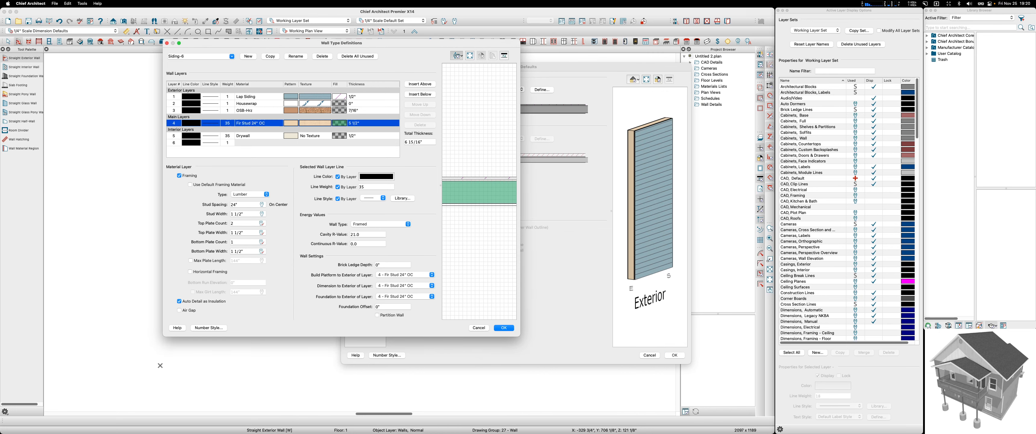
click(506, 327)
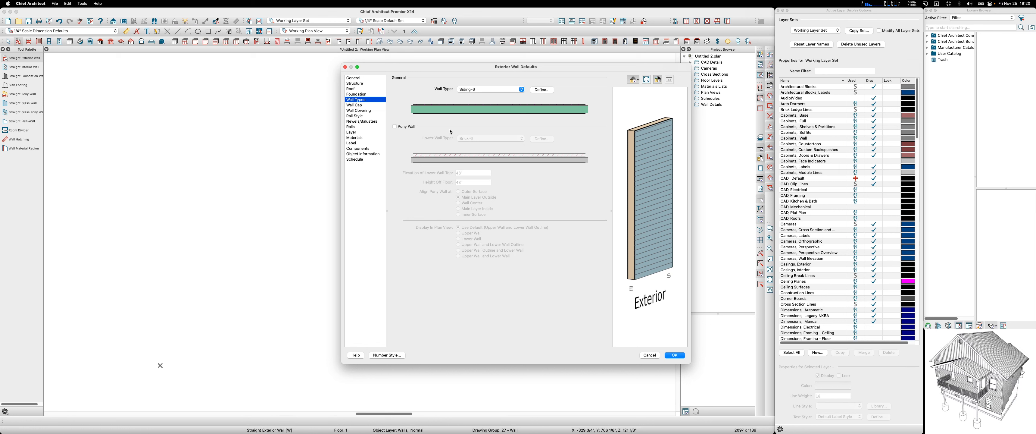
Review the wall cap and label settings, keep the automatic label option, and save the exterior wall defaults
click(362, 106)
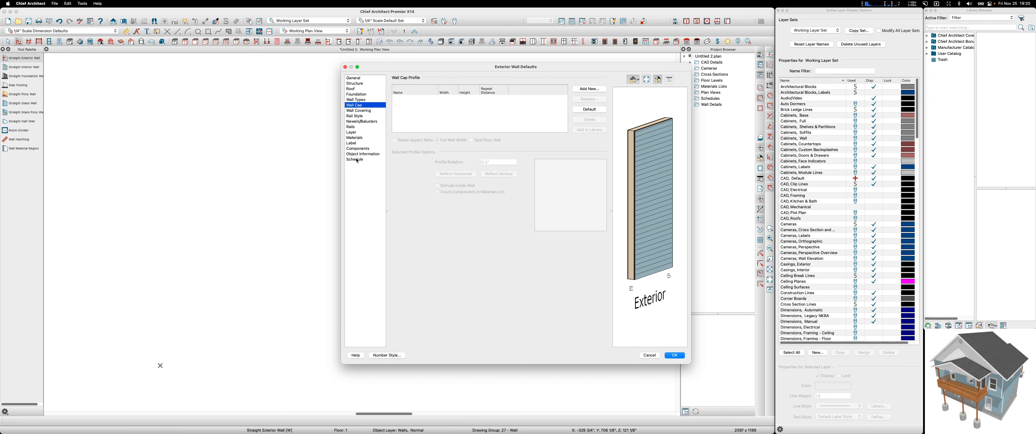
click(353, 144)
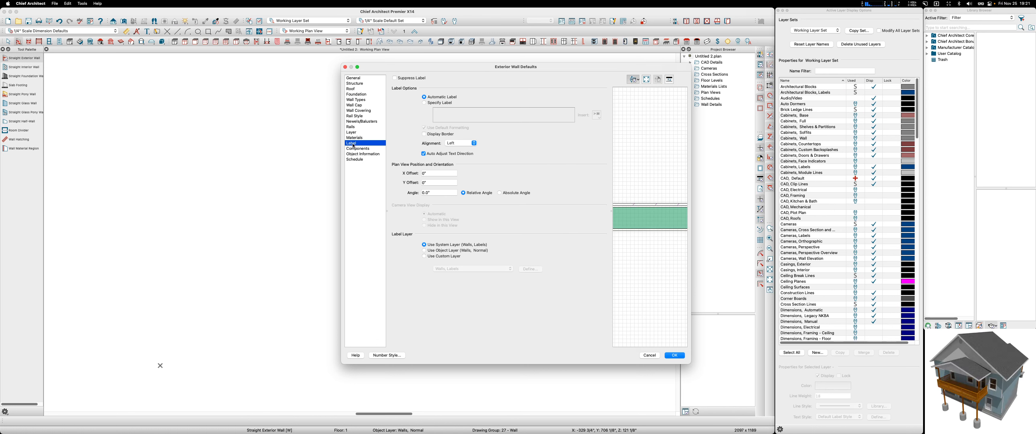
click(425, 104)
click(425, 97)
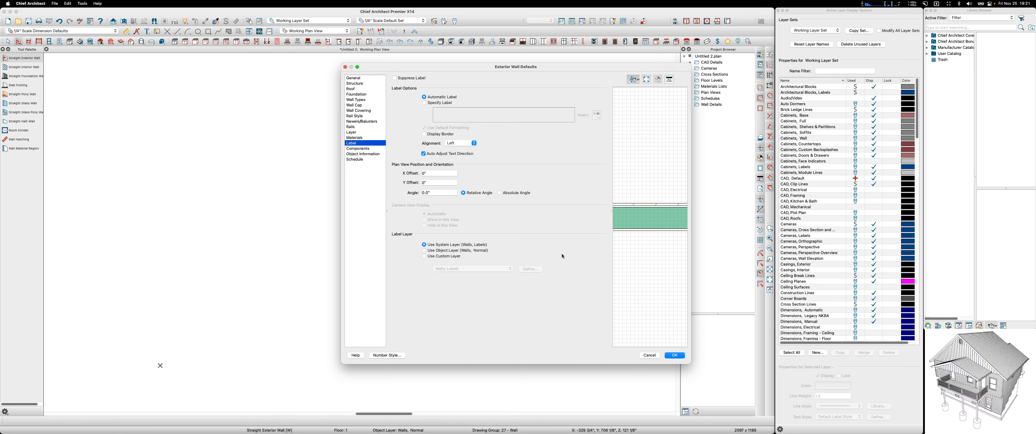
click(675, 355)
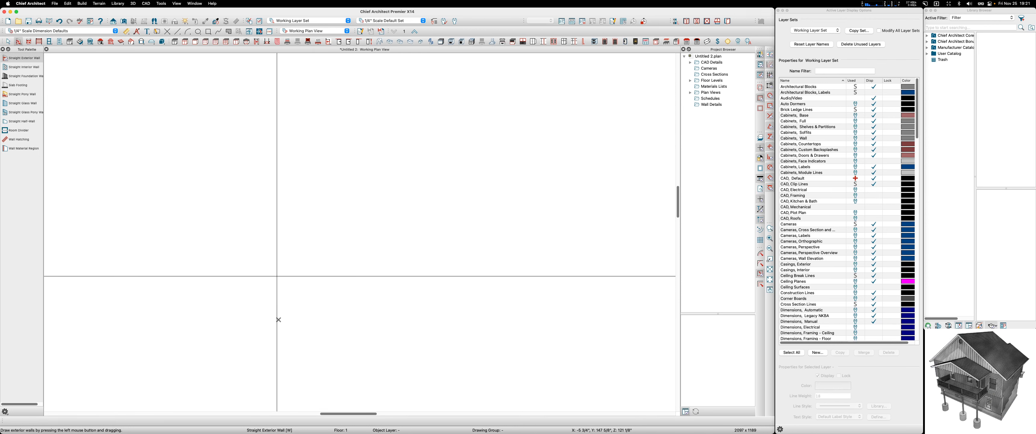
Draw a closed rectangle of exterior walls about 27'-5" wide and 19'-6" deep in the plan
mouse_move(278, 275)
mouse_down()
mouse_move(283, 207)
mouse_move(329, 206)
mouse_move(376, 208)
mouse_move(376, 275)
mouse_up()
mouse_move(376, 275)
mouse_down()
mouse_move(284, 278)
mouse_move(564, 264)
mouse_move(514, 283)
mouse_move(365, 284)
mouse_up()
scroll(285, 280, up, 5)
scroll(563, 265, down, 1)
key(Escape)
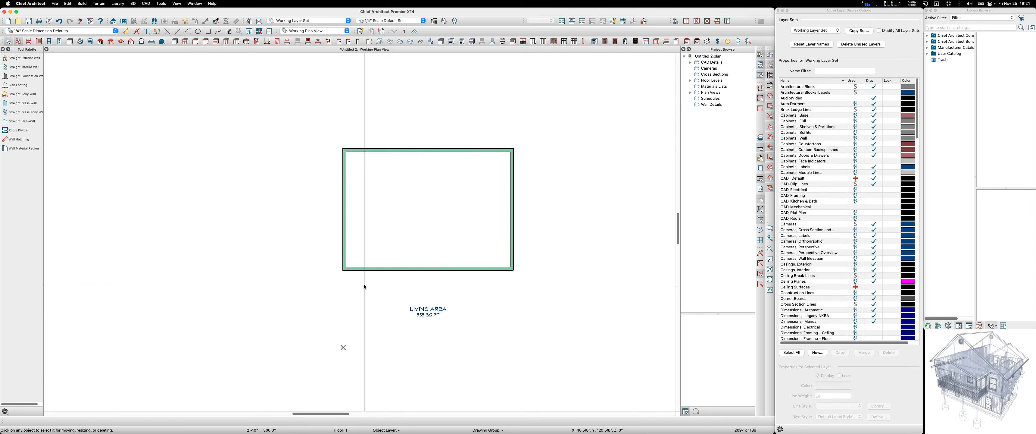
Move the building's left wall so that the overall width is 23'-11"
scroll(360, 224, up, 3)
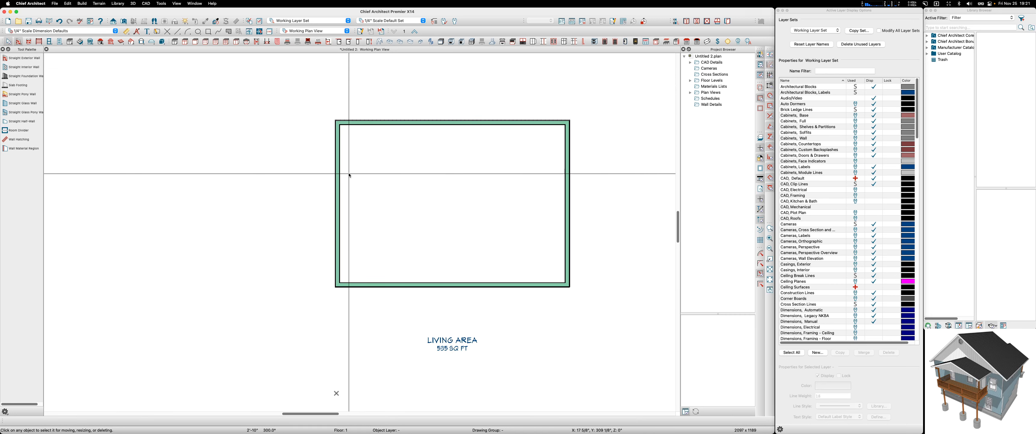
click(337, 161)
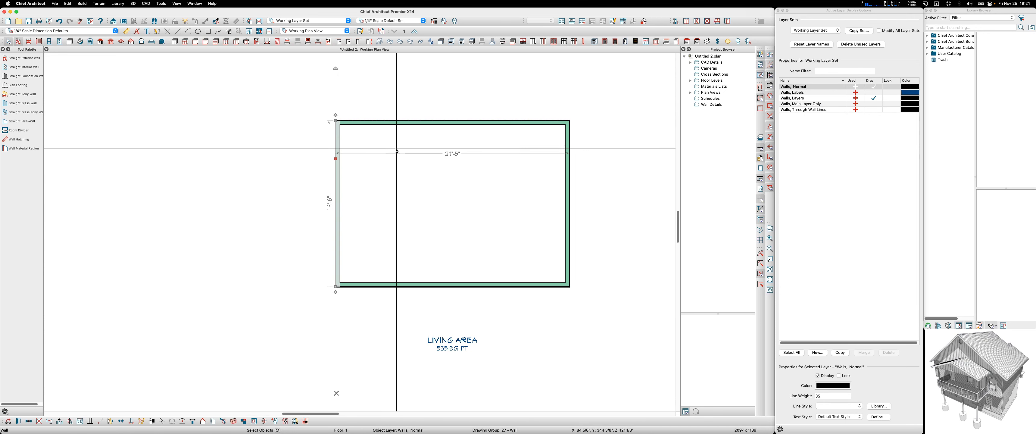
scroll(375, 154, up, 1)
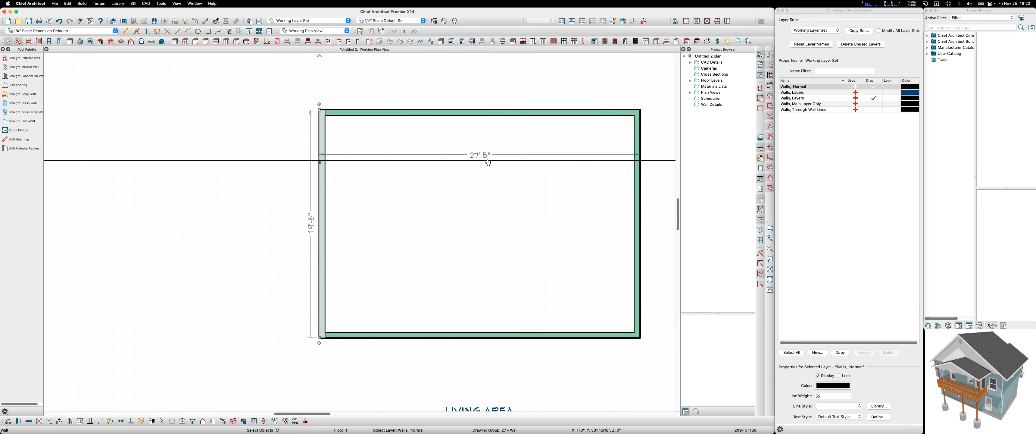
click(473, 157)
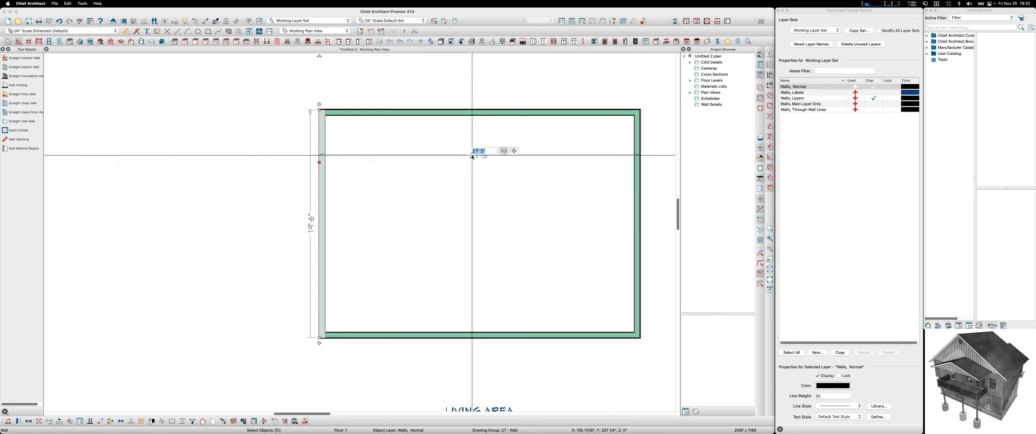
text(23)
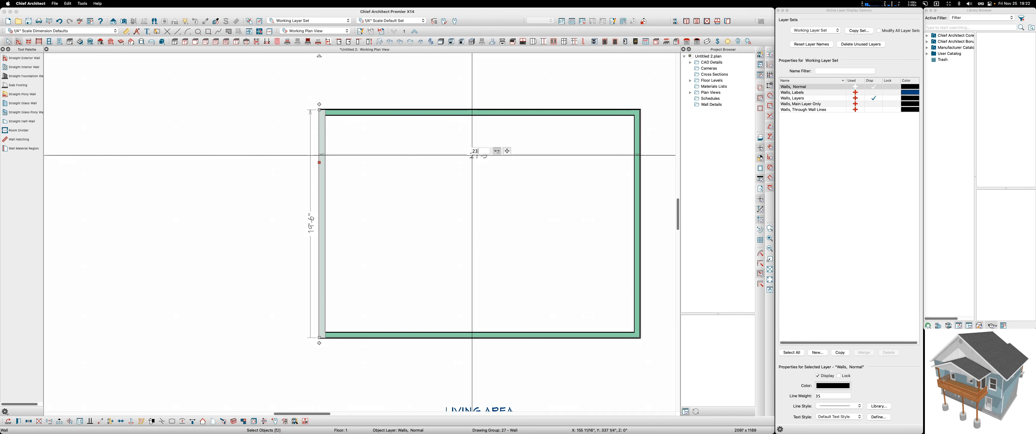
text('11)
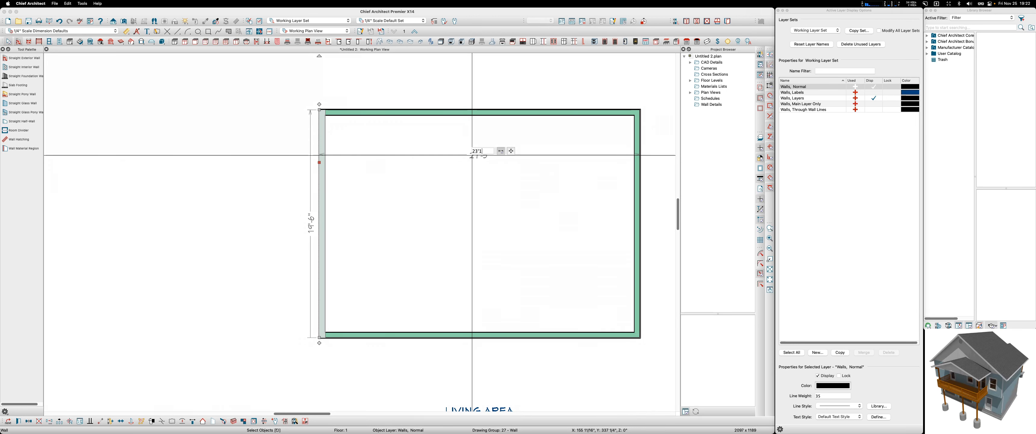
key(Return)
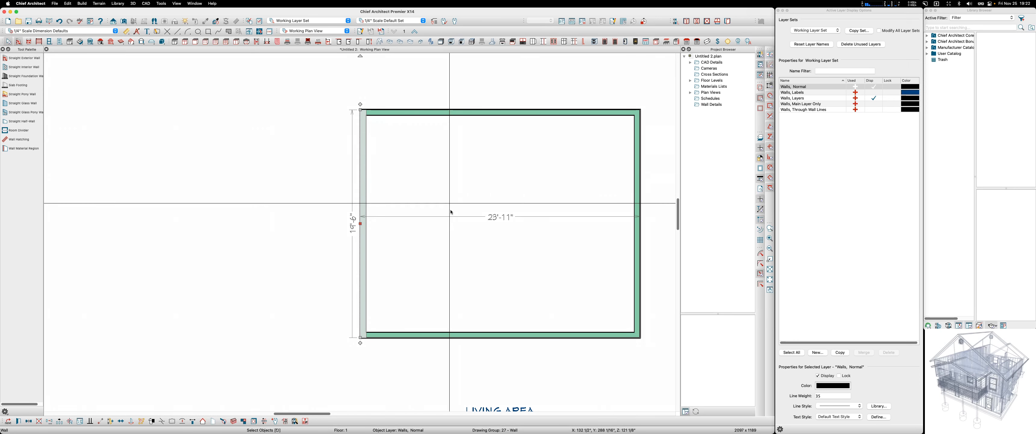
Move the building's upper wall so that the overall depth is 15'-11"
click(484, 115)
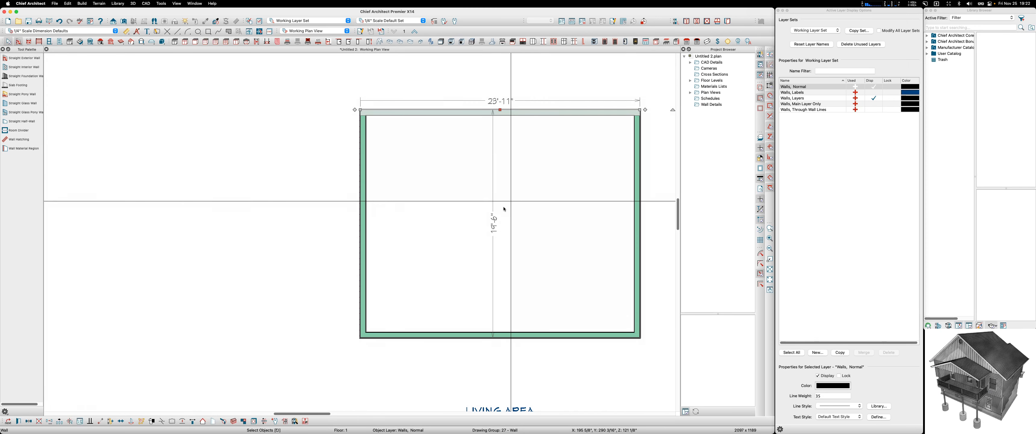
key(Tab)
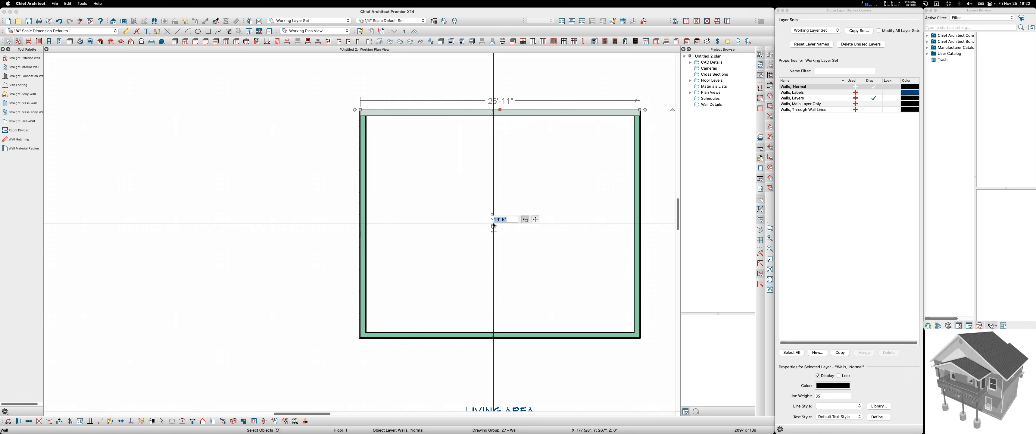
text(15'11)
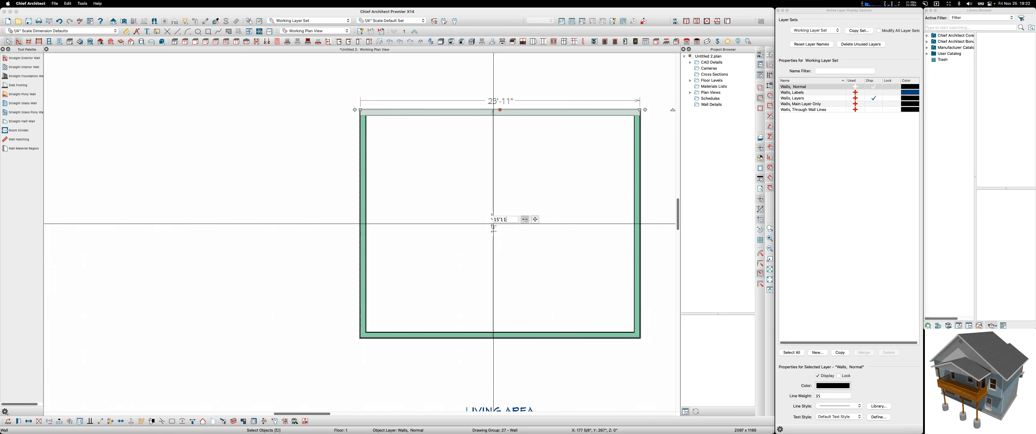
key(Return)
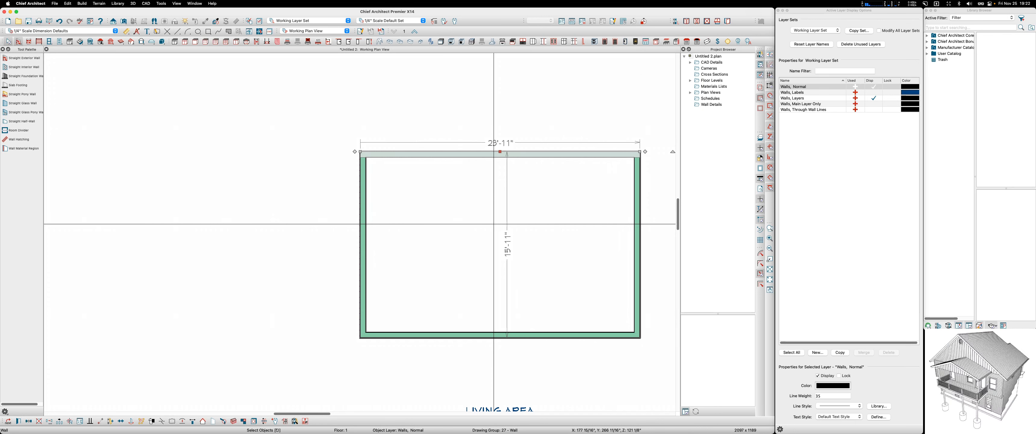
Move the Living Area label from beneath the building horizontally to clear space beyond its lower-right corner
scroll(271, 173, down, 2)
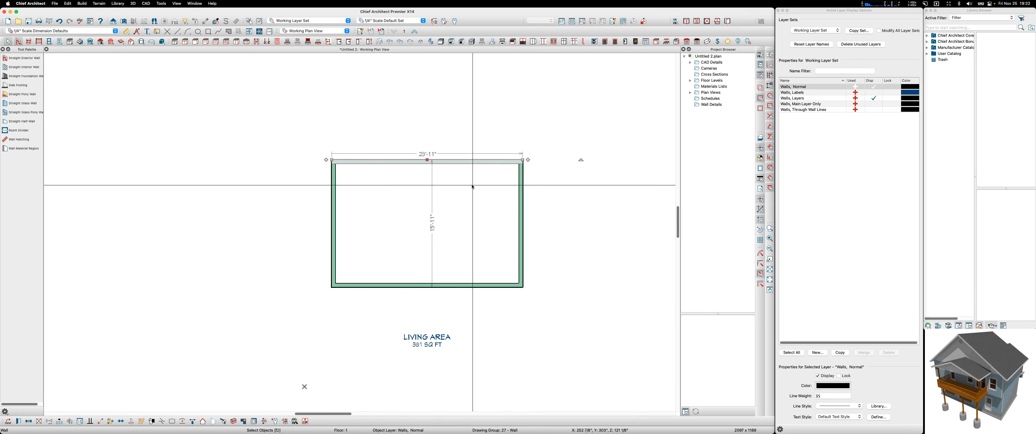
click(271, 100)
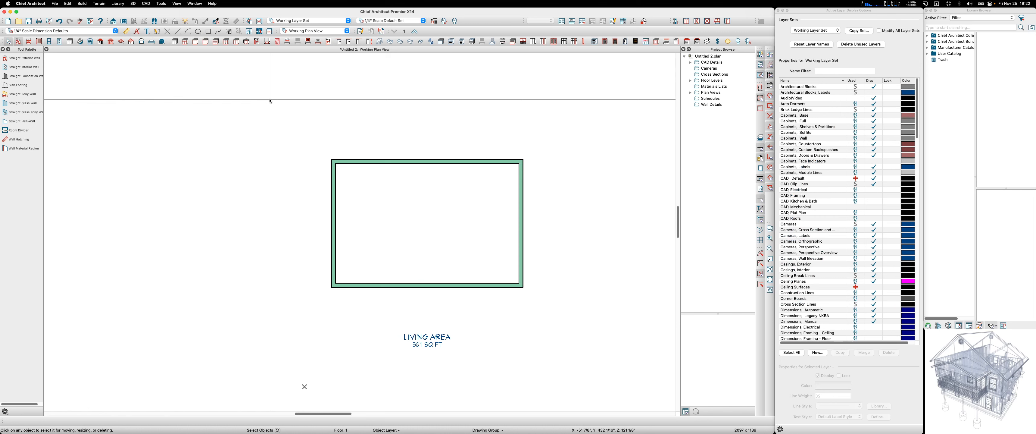
click(437, 340)
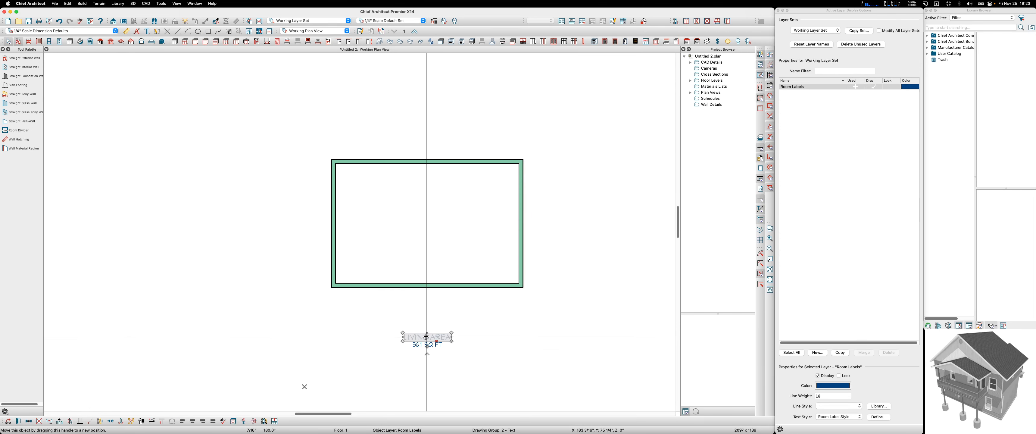
drag(427, 337, 644, 337)
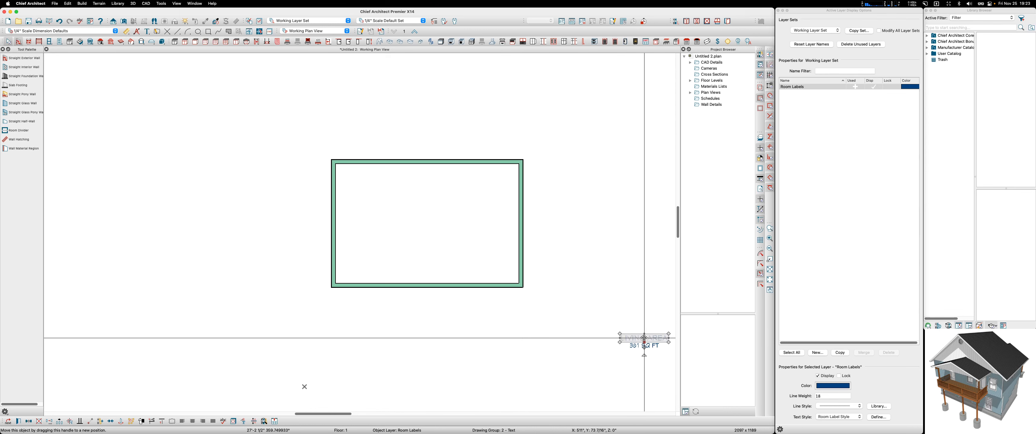
Set the enclosed room's type to Garage and name the room SHOP
double_click(434, 212)
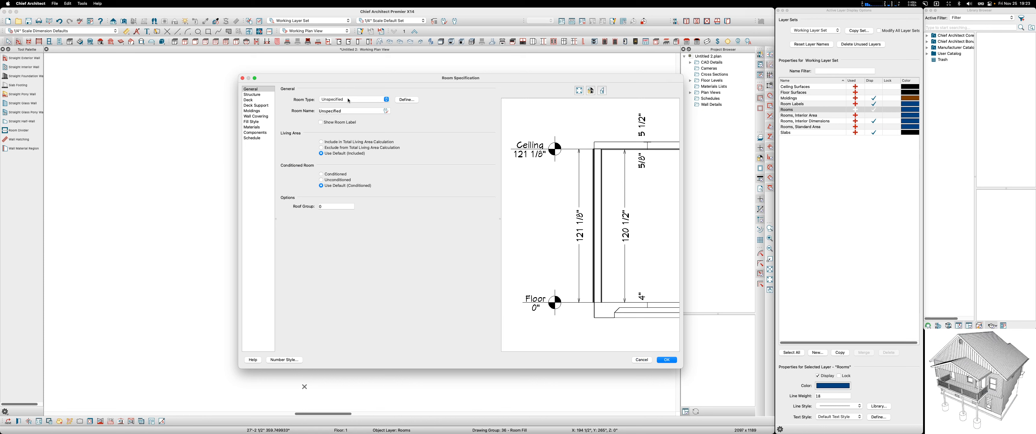
click(387, 100)
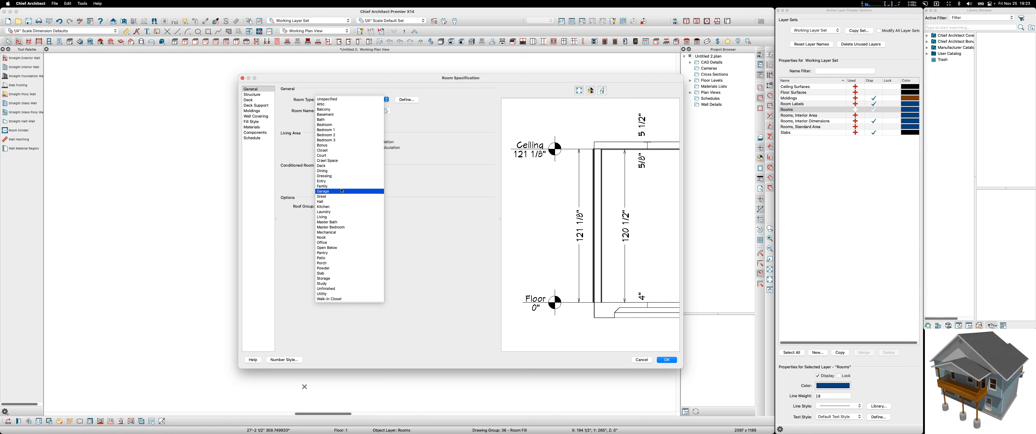
click(329, 193)
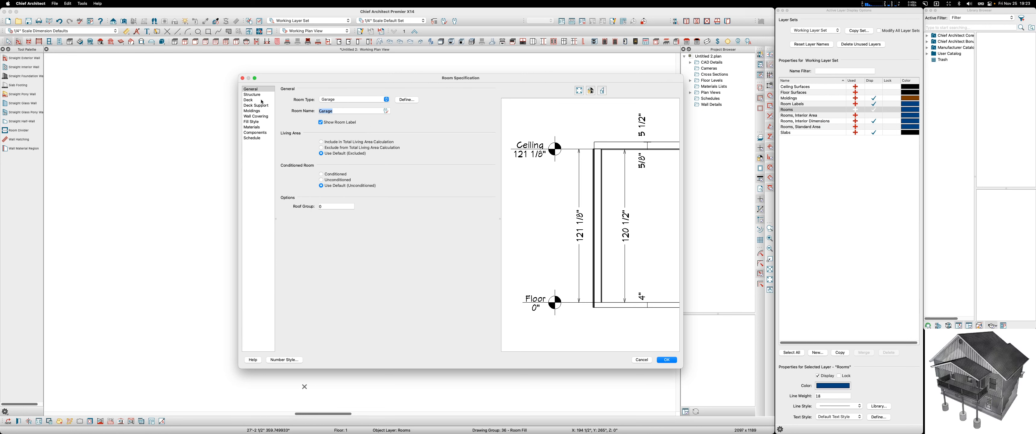
text(S)
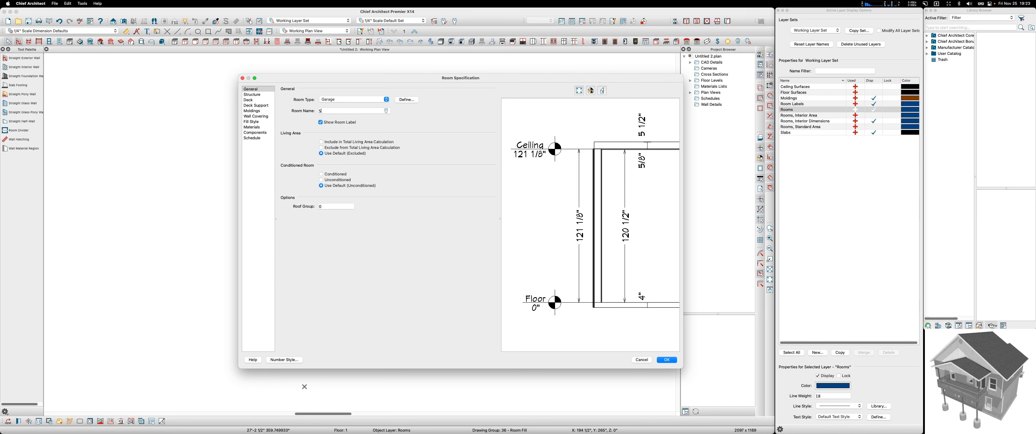
text(HOP)
click(668, 362)
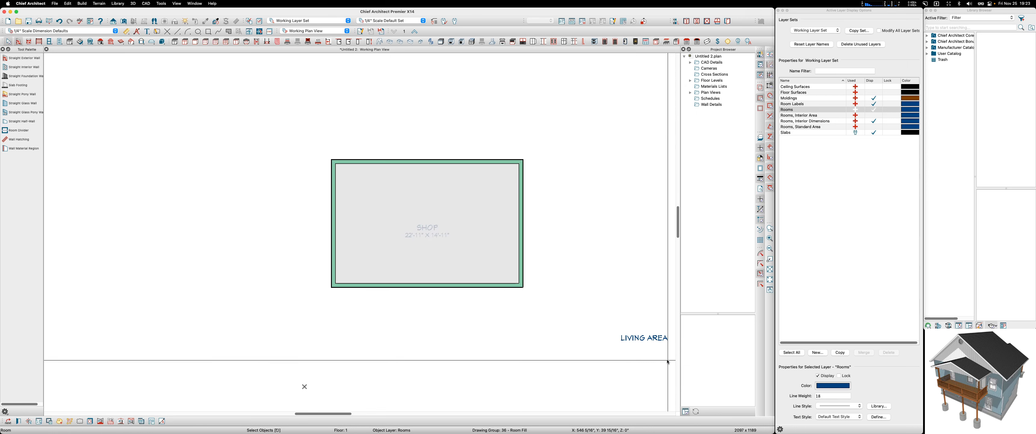
scroll(389, 254, up, 3)
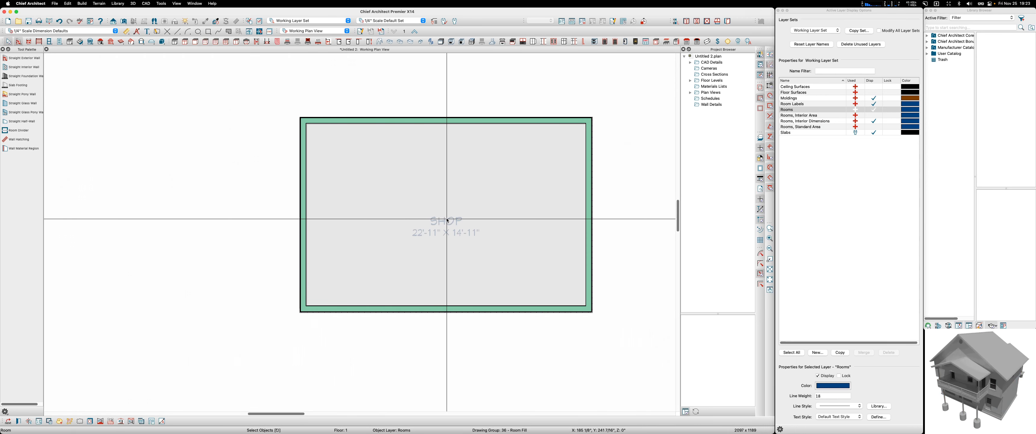
click(427, 221)
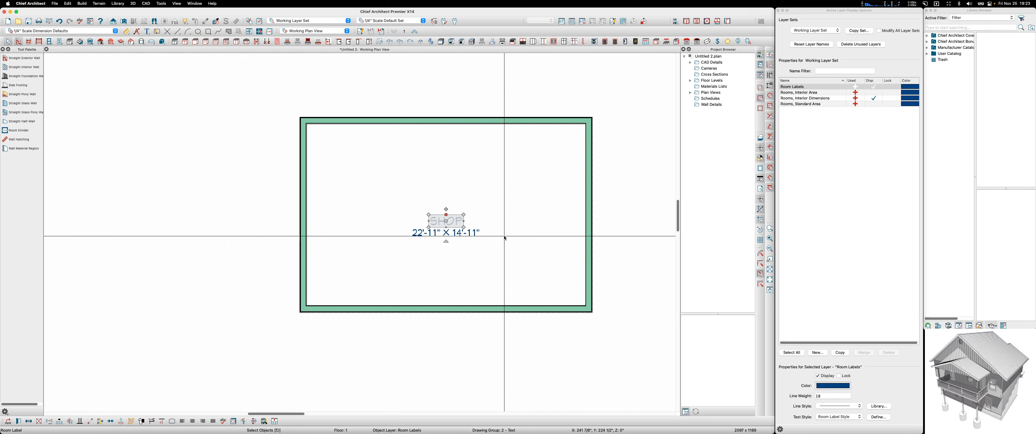
double_click(450, 224)
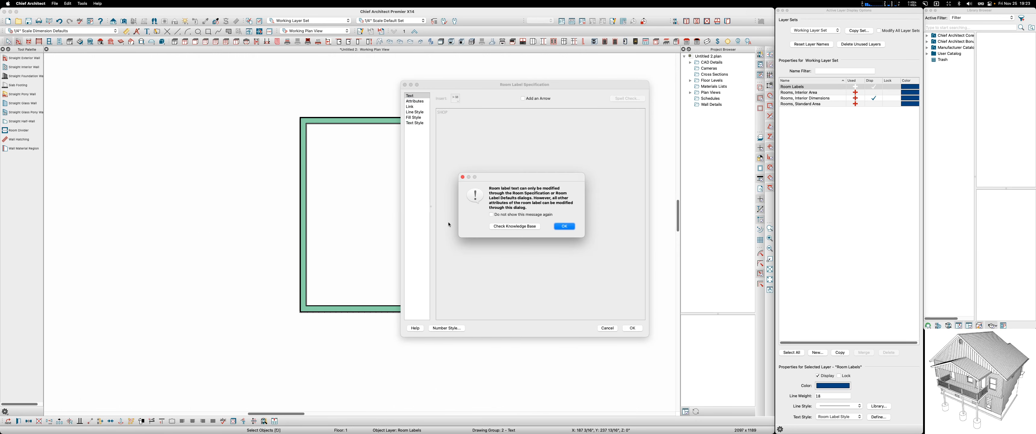
click(563, 226)
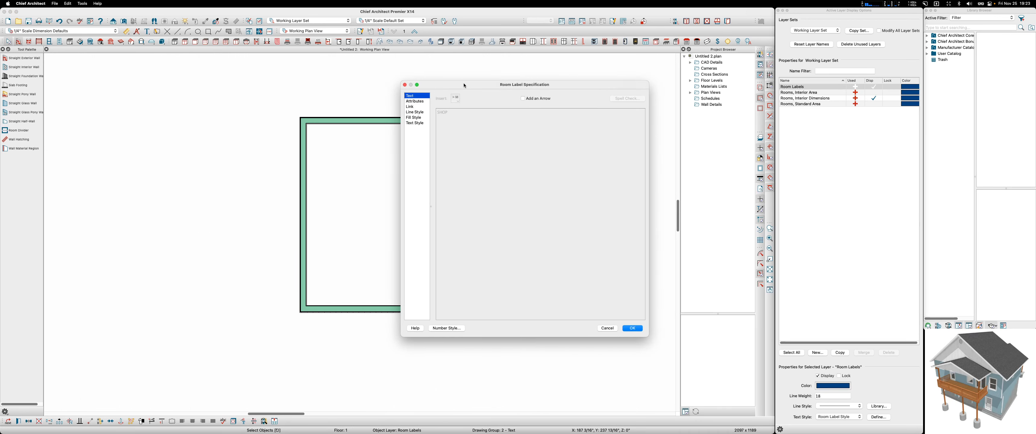
click(605, 329)
Delete the automatic SHOP room label, including its interior dimensions
click(452, 233)
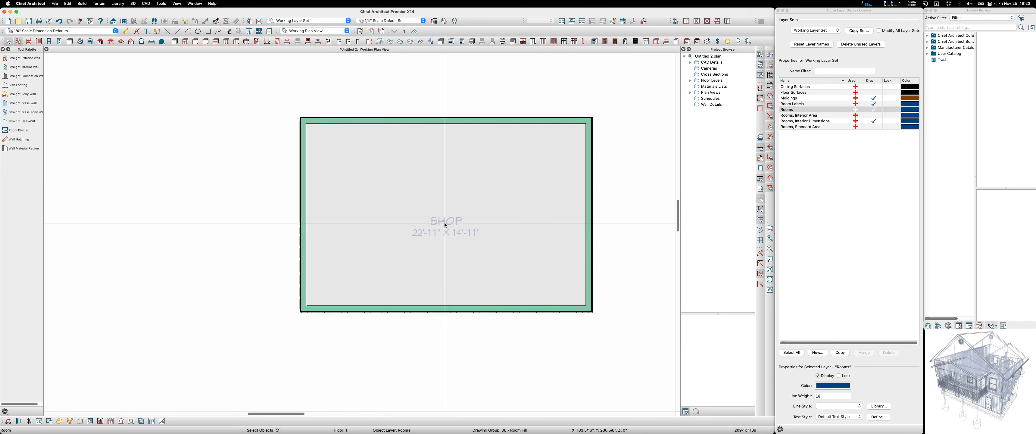
click(446, 224)
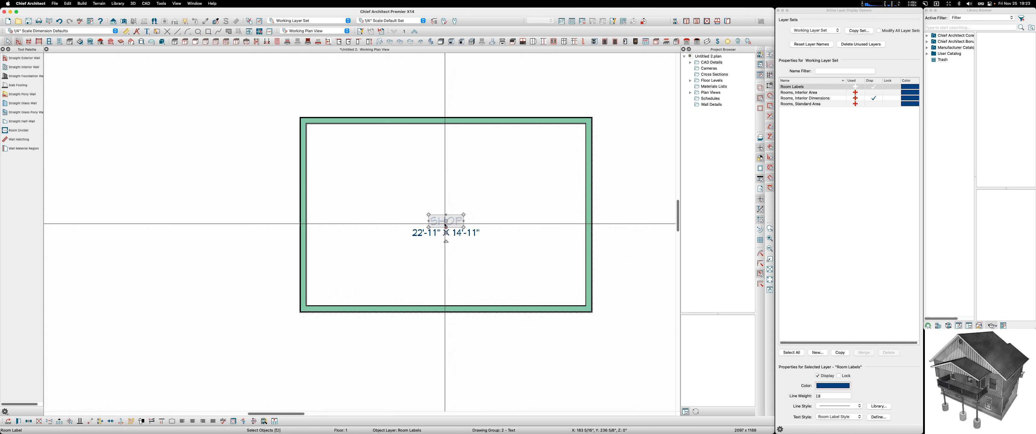
key(Delete)
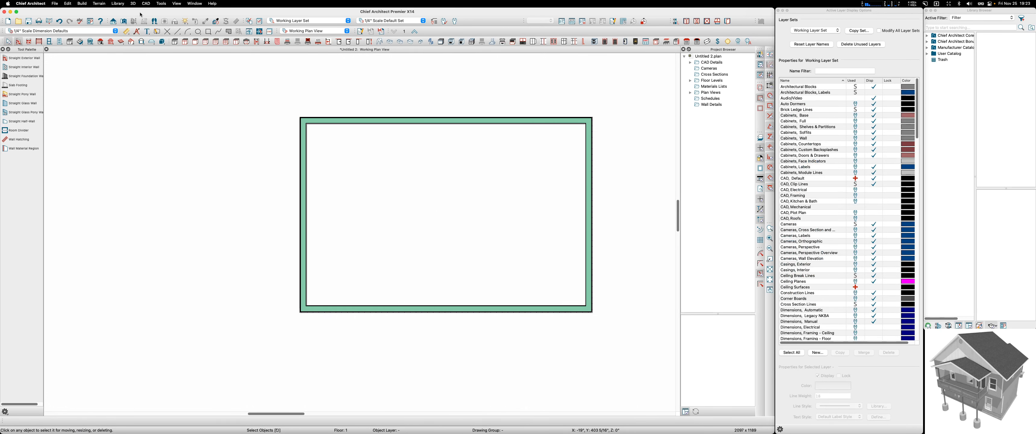
Start a rich text object inside the shop, with centred alignment and the Arial font
click(147, 32)
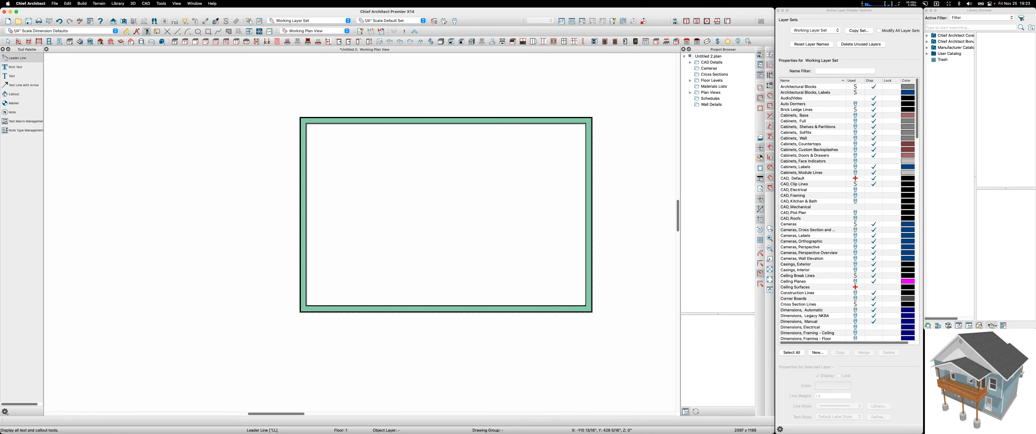
click(17, 68)
click(426, 249)
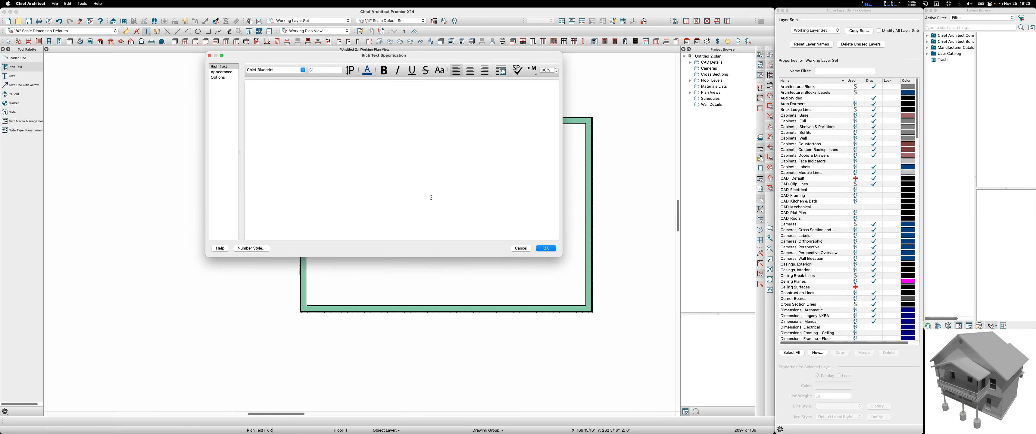
click(471, 70)
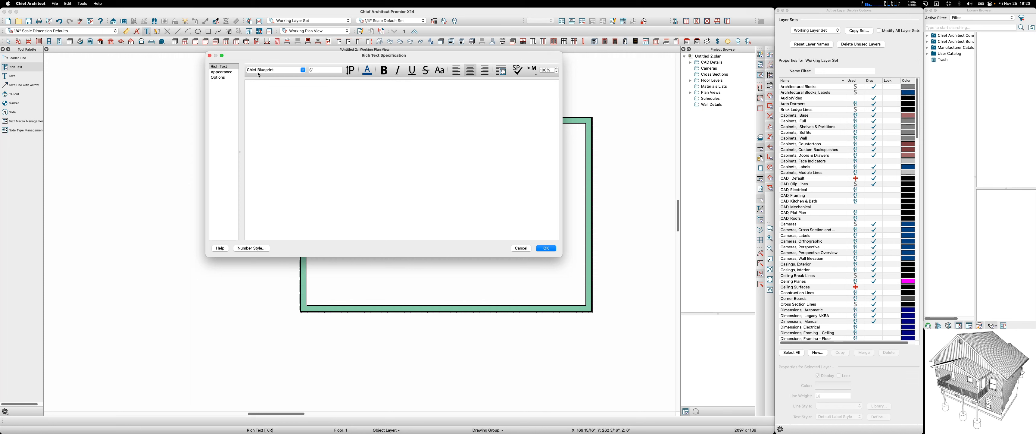
click(304, 69)
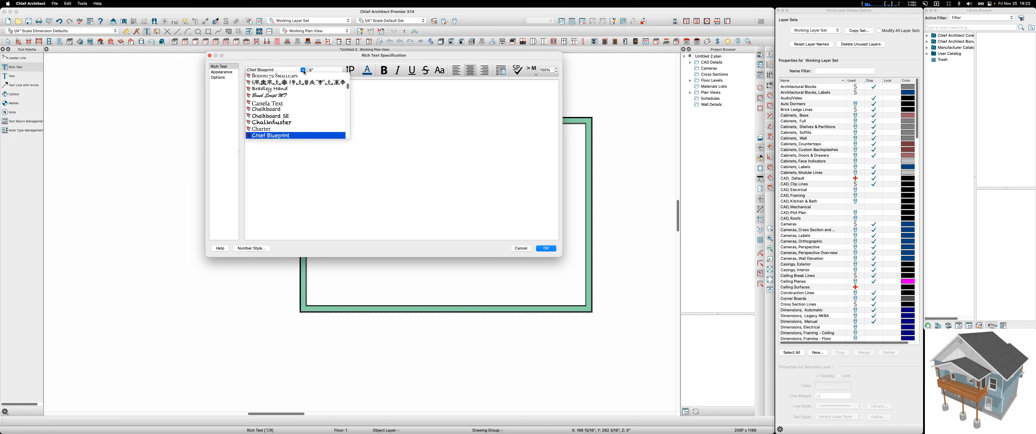
scroll(298, 107, up, 5)
scroll(298, 107, up, 3)
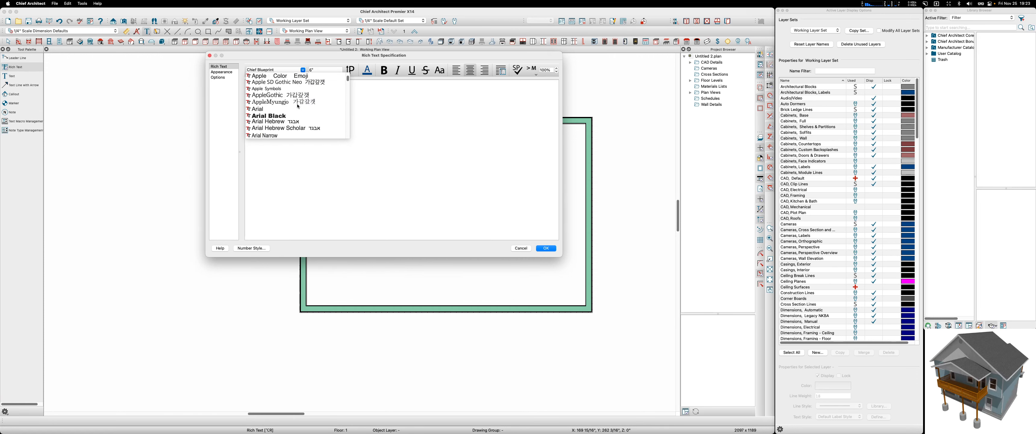
click(259, 109)
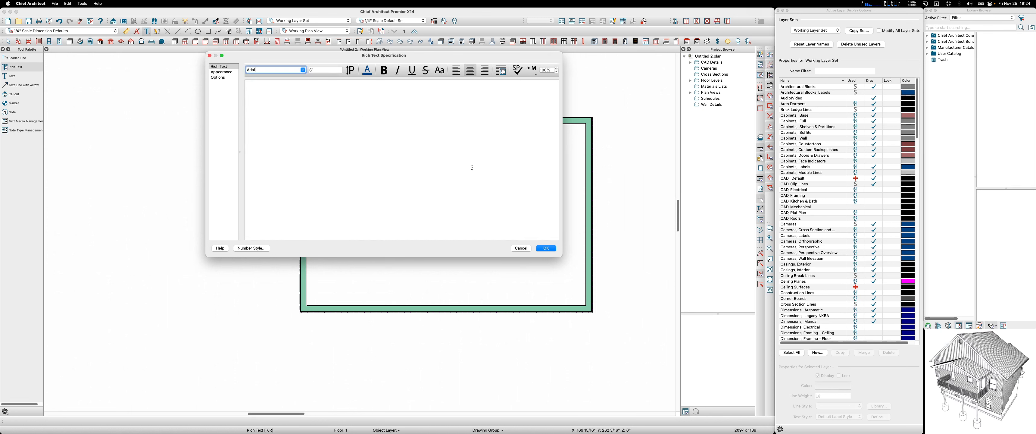
drag(343, 57, 467, 138)
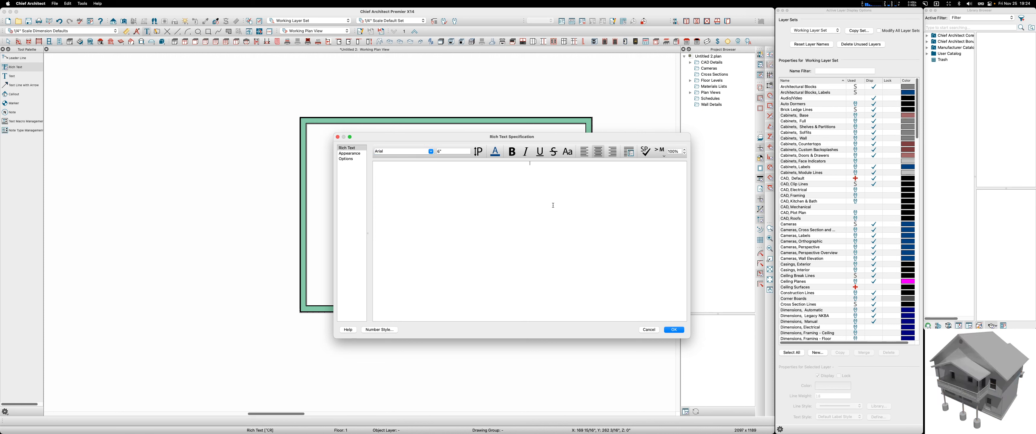
Insert the global Room Name macro as the first line of the rich text
click(662, 150)
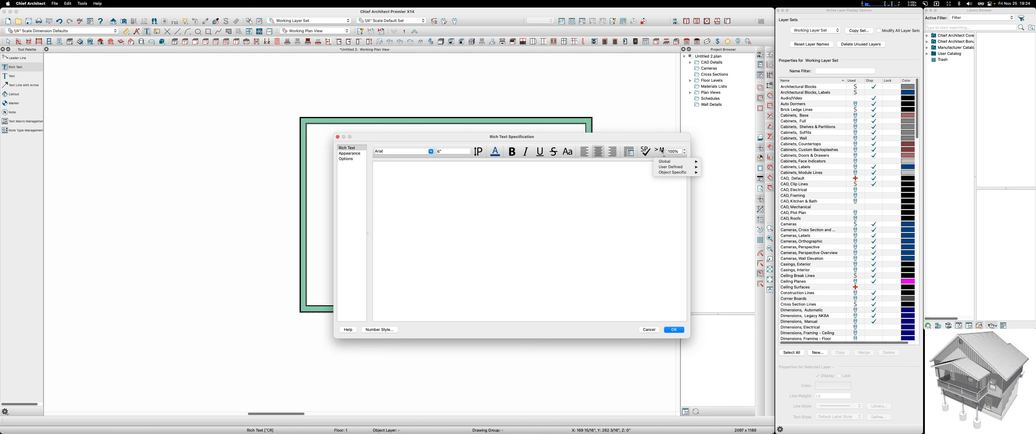
mouse_move(670, 173)
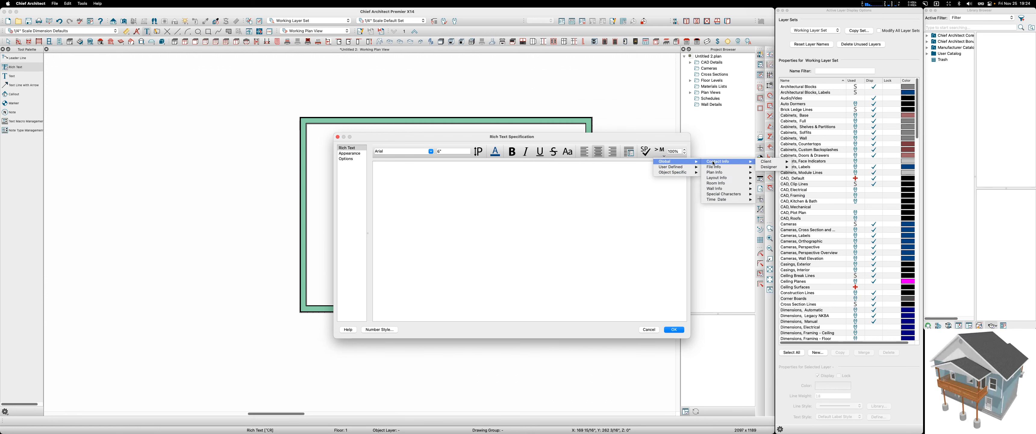
mouse_move(718, 166)
mouse_move(719, 185)
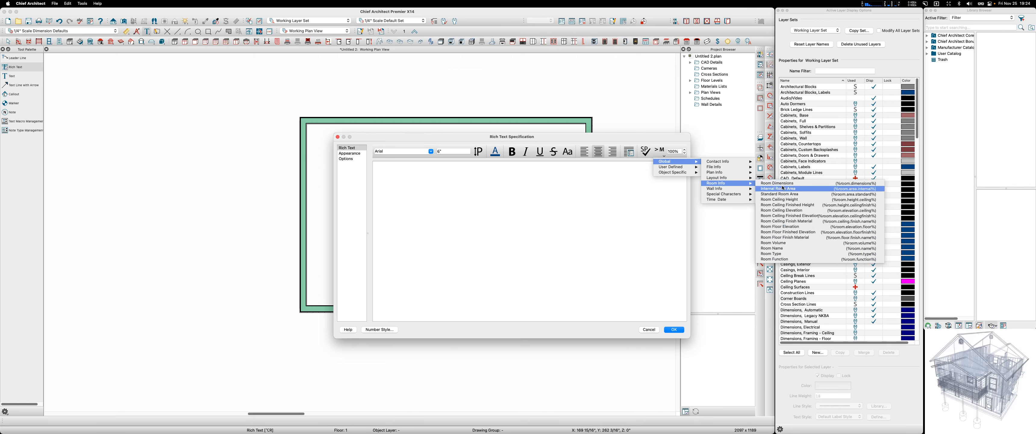
click(782, 249)
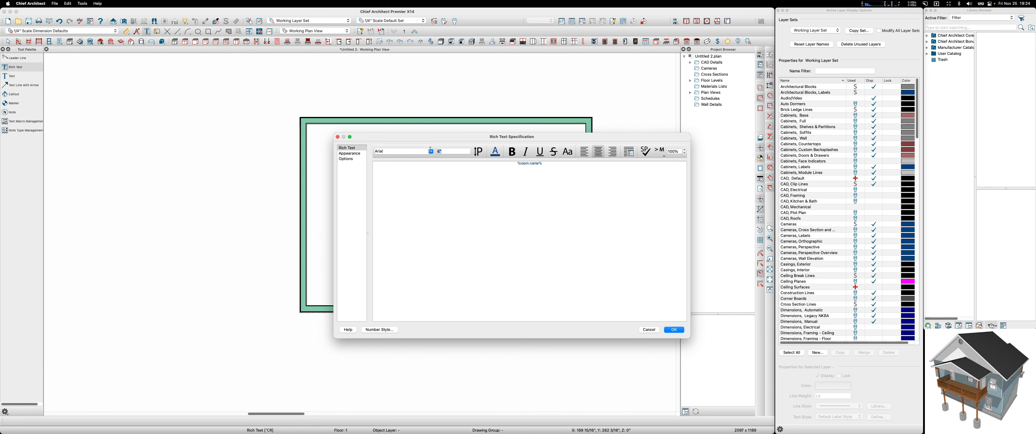
Set the text height to 4.5" and add the Internal Room Area and Room Ceiling Height macros on separate lines below the room name
text(4.5)
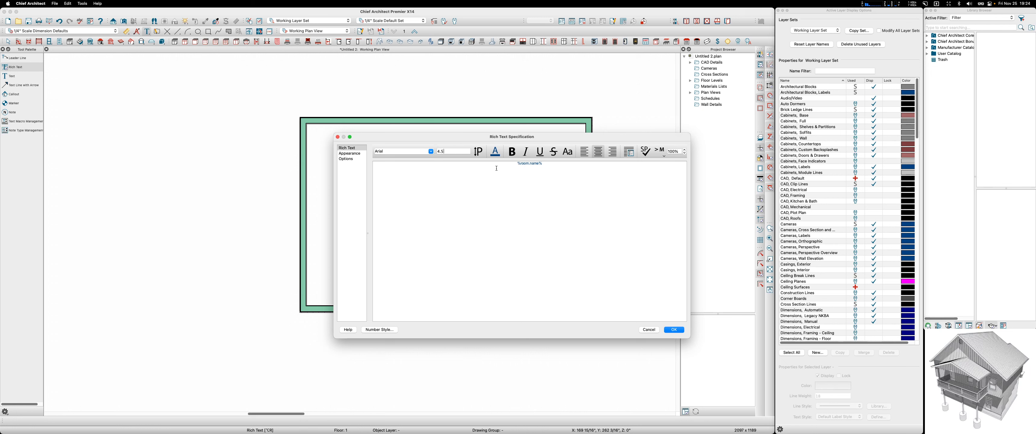
click(553, 164)
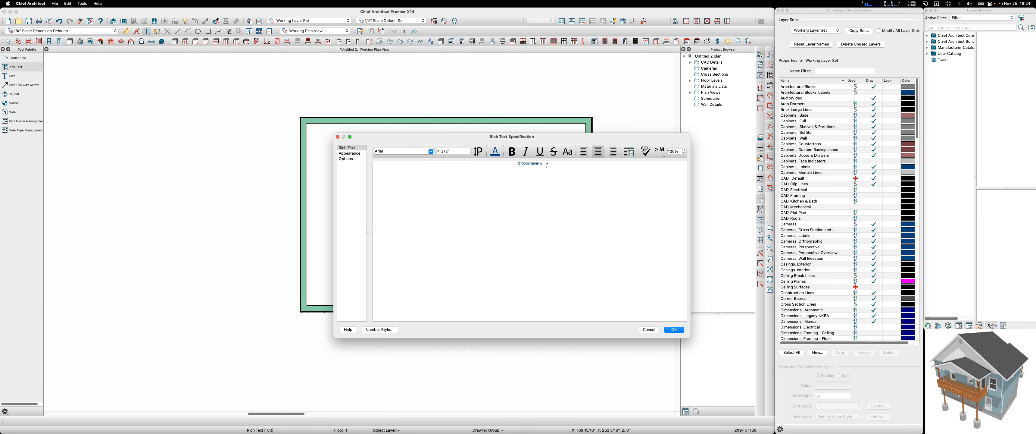
click(661, 152)
mouse_move(683, 161)
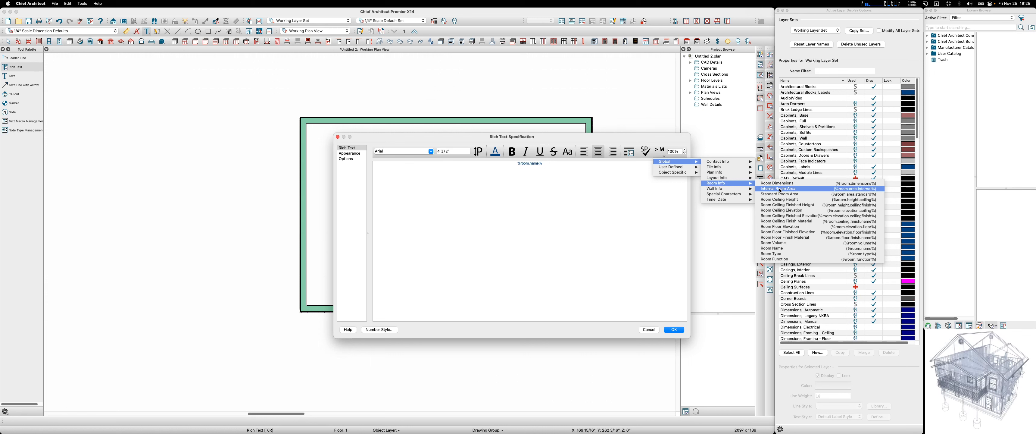
click(780, 189)
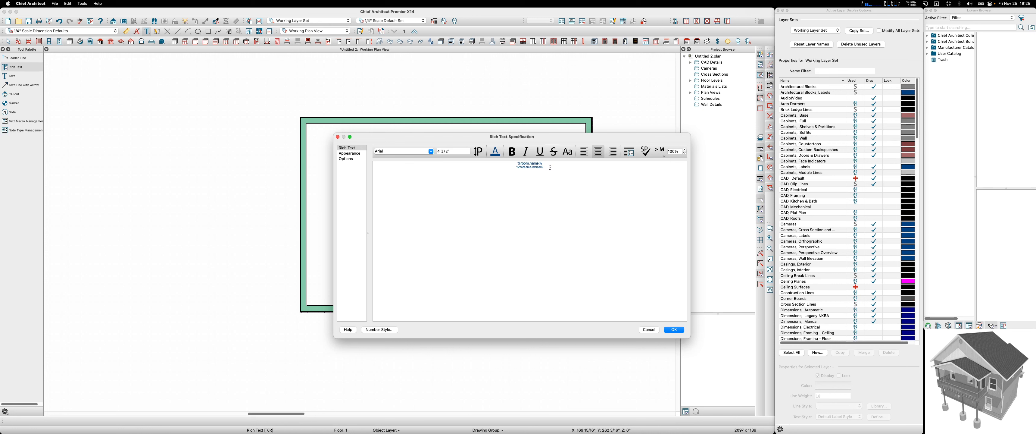
click(659, 151)
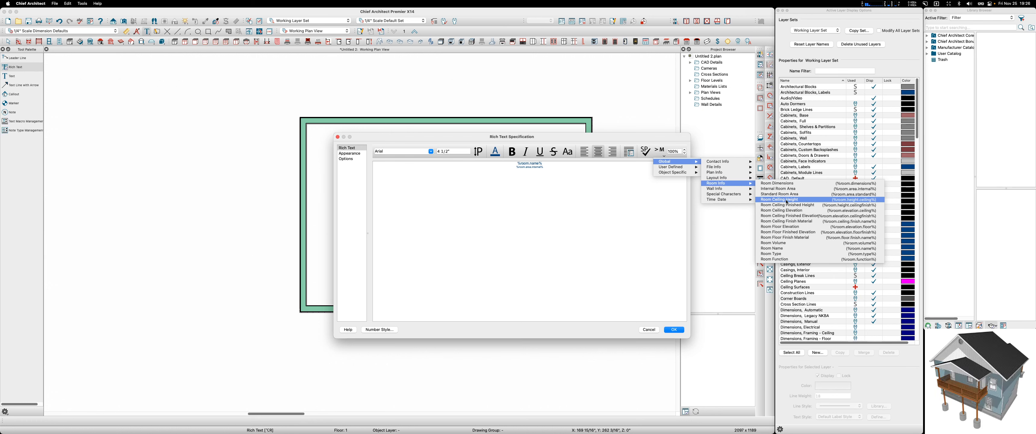
click(787, 201)
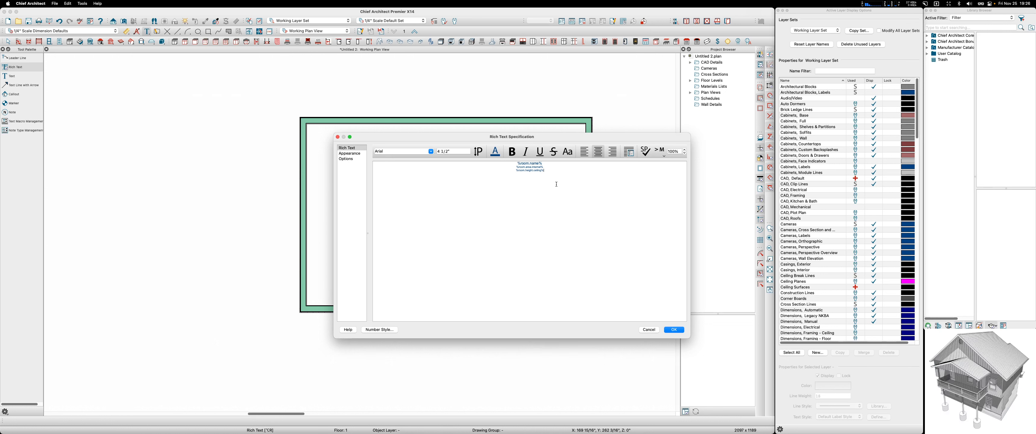
Format all three macro lines as all capitals and place the rich text in the shop
key(super+a)
click(567, 152)
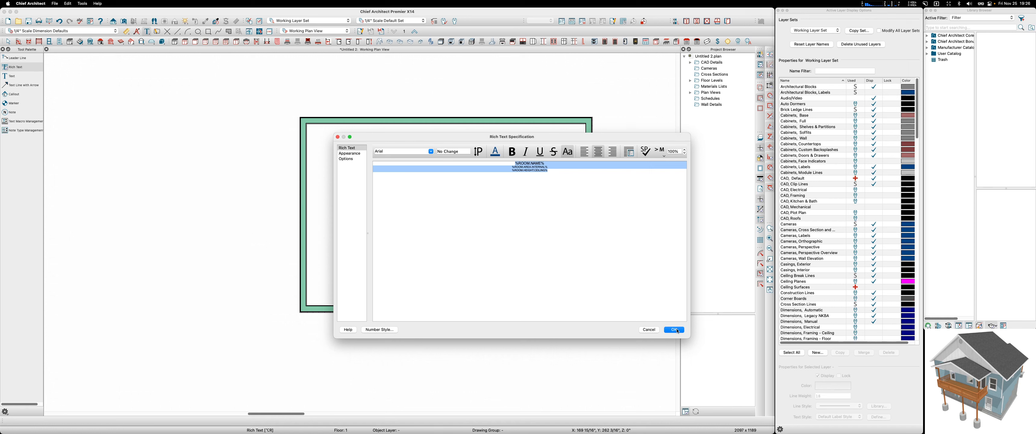
click(675, 329)
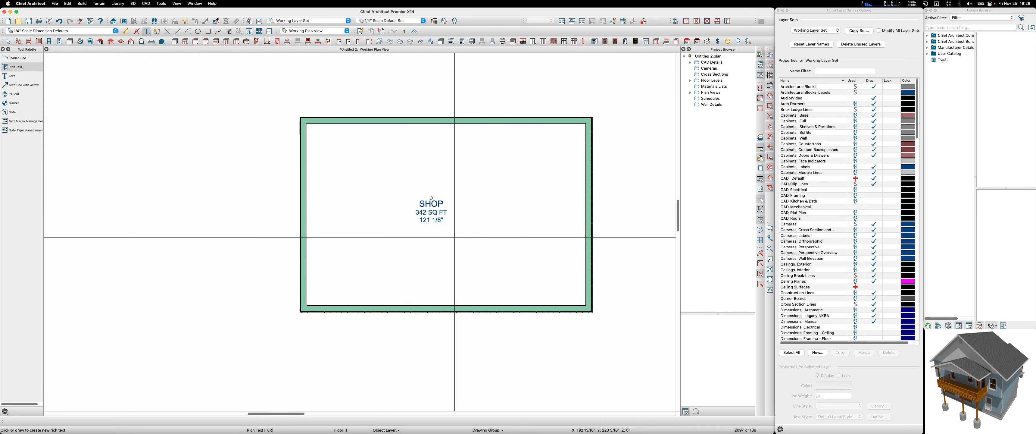
Edit the shop's rich text label so that the ceiling height line begins with the prefix "CLG:"
key(space)
click(443, 211)
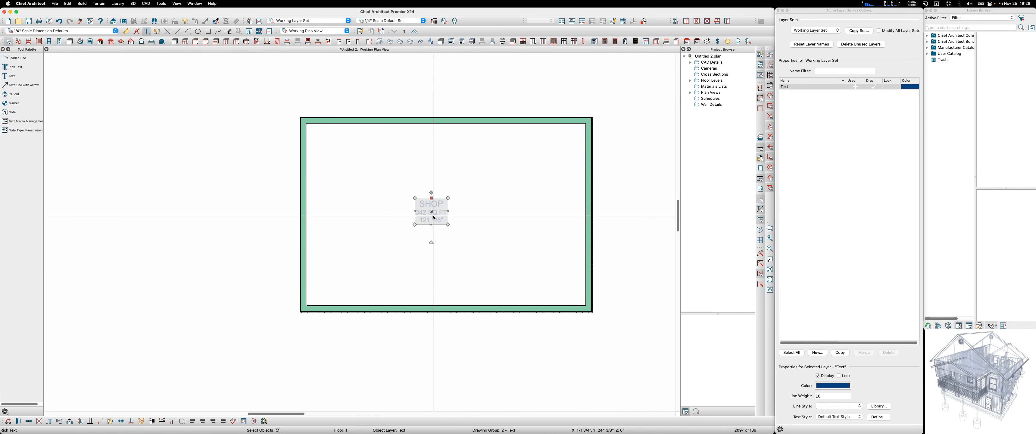
scroll(443, 210, up, 3)
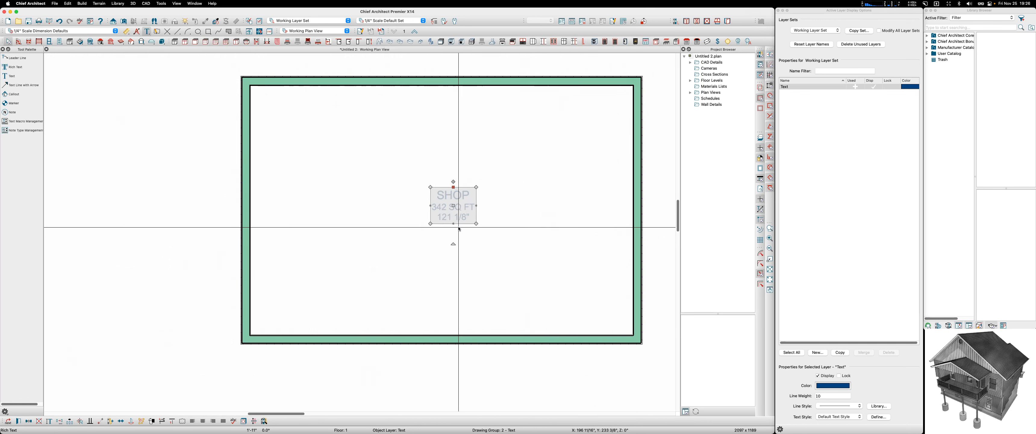
double_click(456, 217)
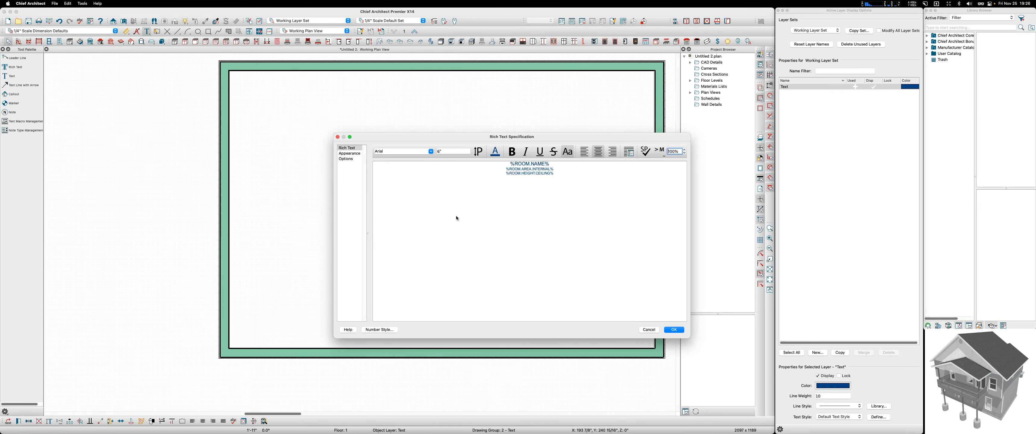
click(504, 173)
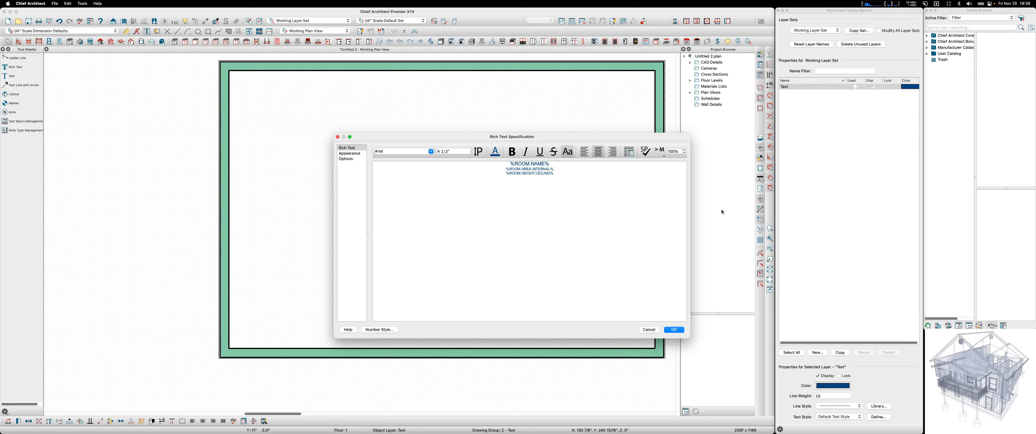
text(CLG)
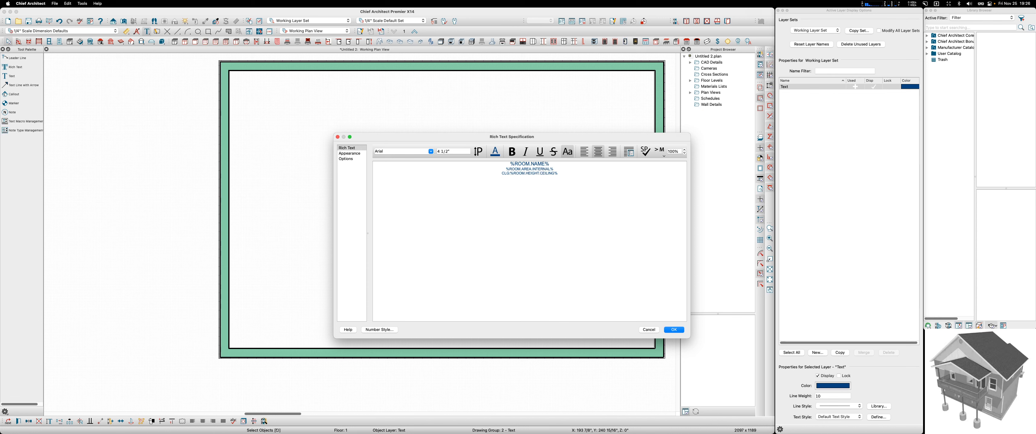
text(:)
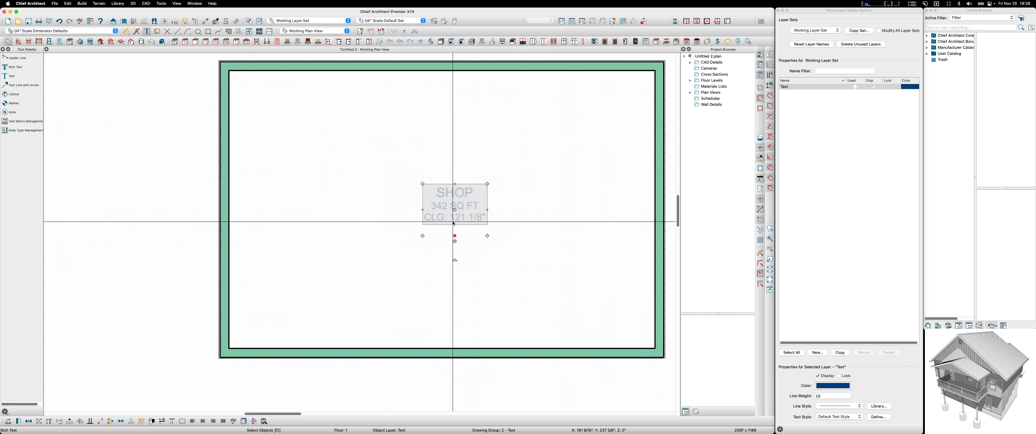
Prefix the area line of the shop label with "INTERNAL:" and move the label near the shop's lower-right corner
double_click(440, 207)
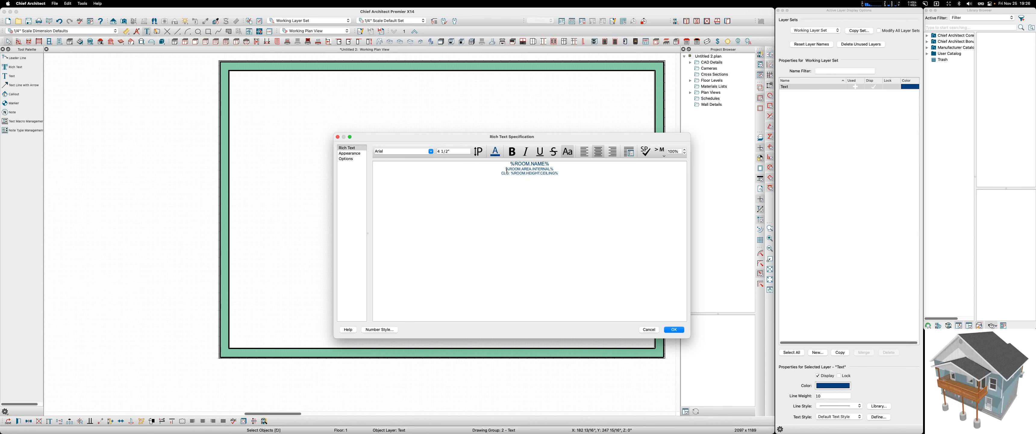
text(INTERN)
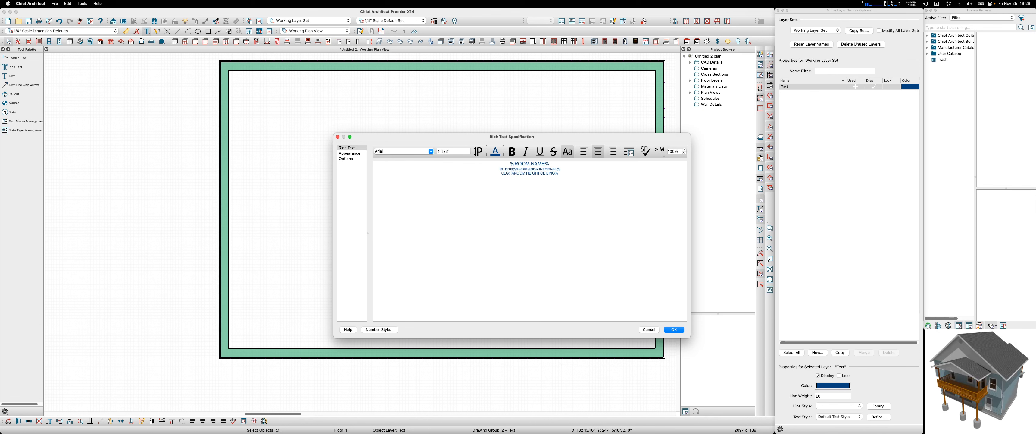
text(AL:)
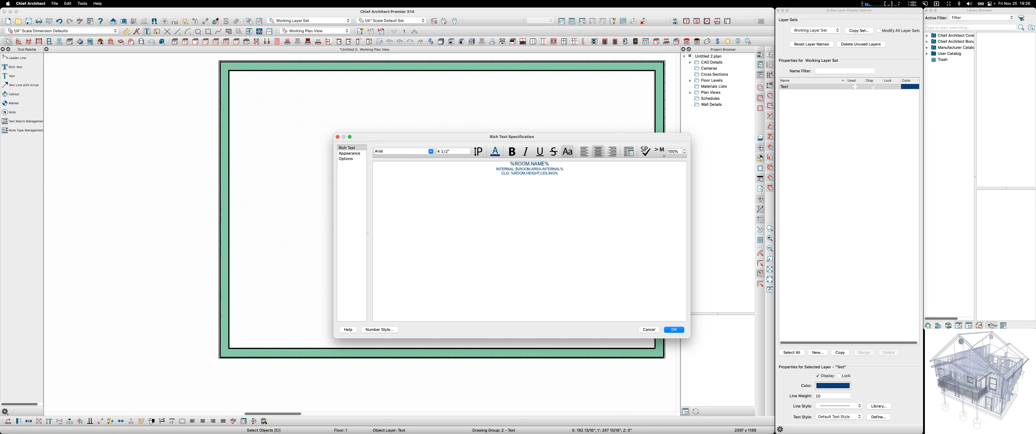
click(675, 329)
scroll(411, 233, down, 3)
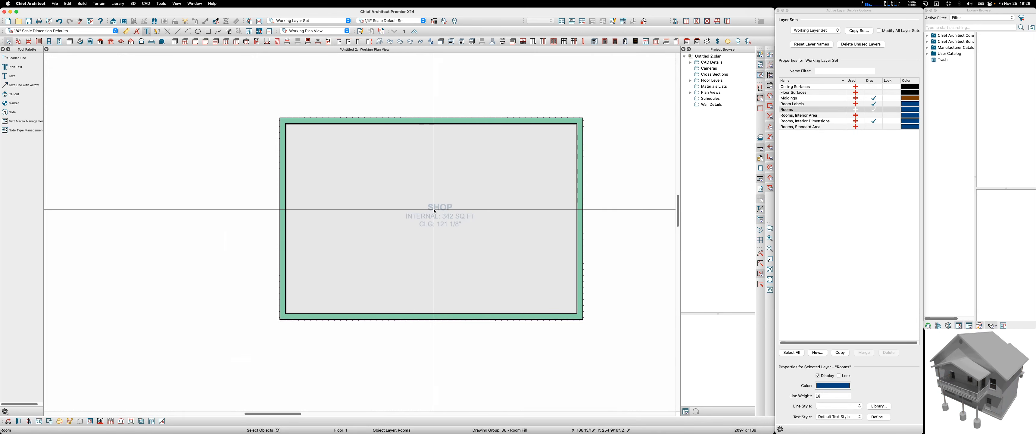
mouse_move(440, 215)
mouse_down()
mouse_move(523, 277)
mouse_move(527, 294)
mouse_up()
scroll(324, 233, down, 2)
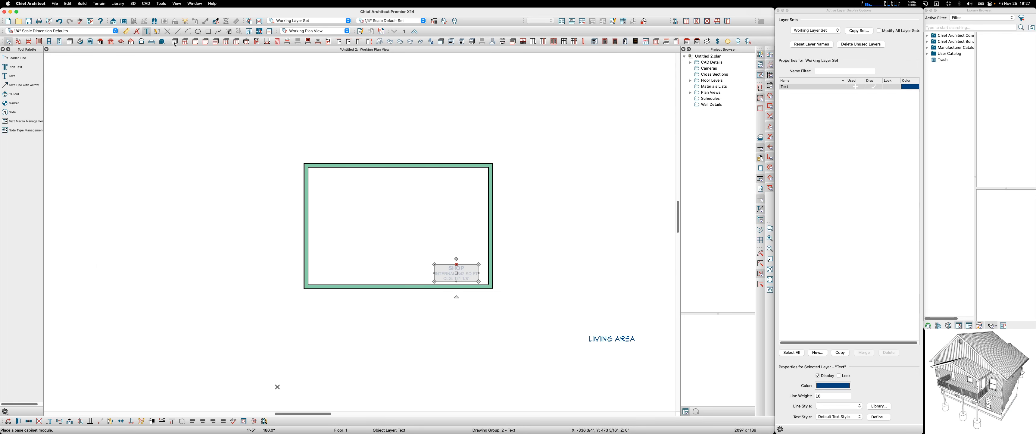
In the interior wall defaults, give the Interior-4 wall type's Fir Stud 16" OC layer a solid fill in the Sky colour
click(18, 41)
double_click(7, 69)
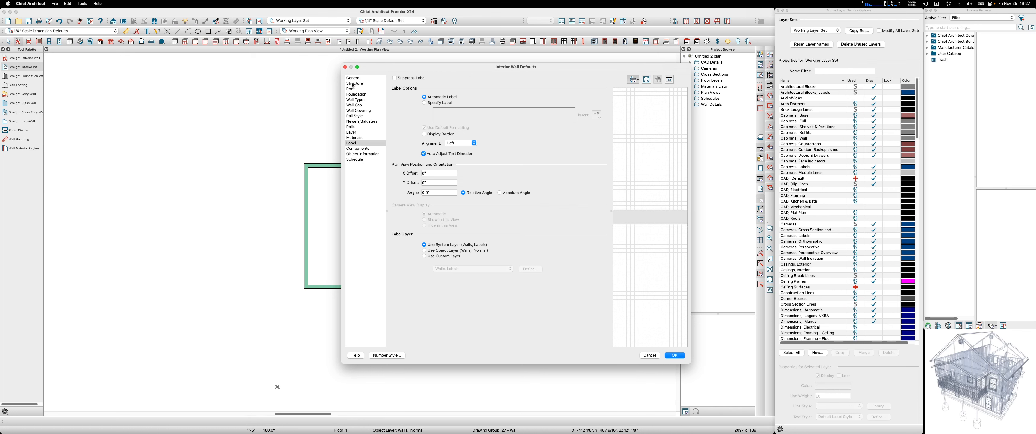
click(356, 100)
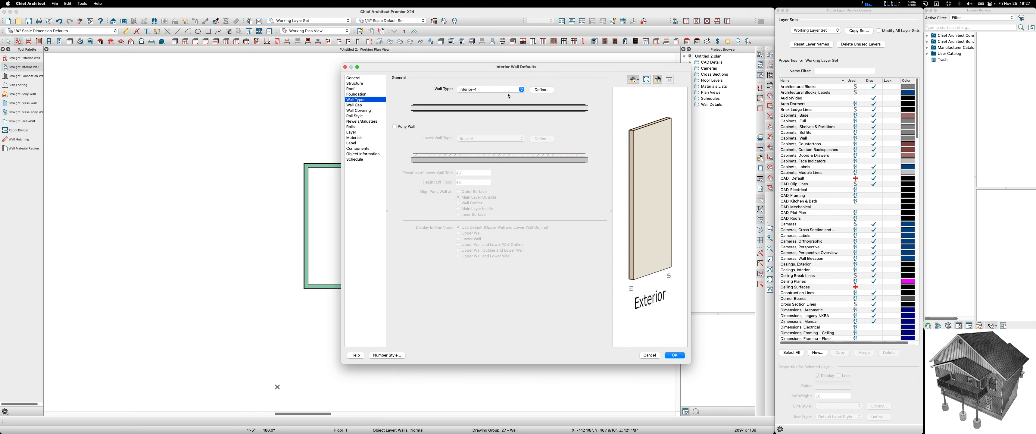
click(542, 90)
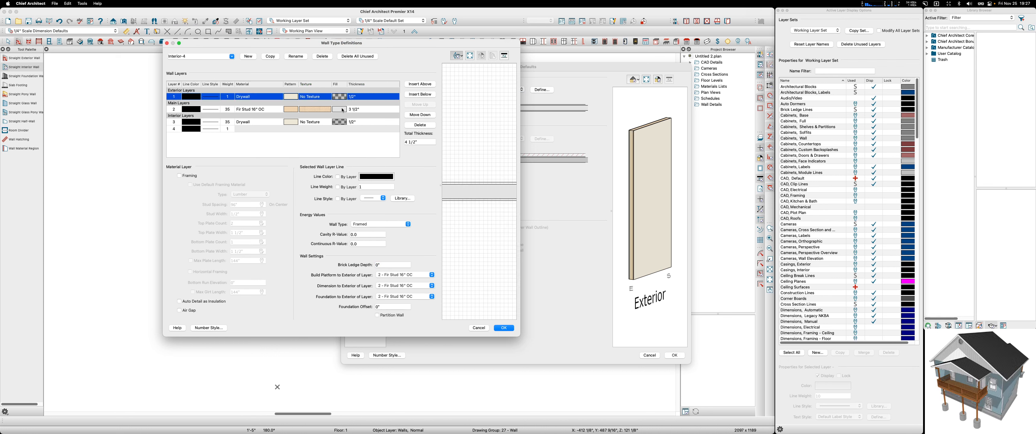
click(339, 108)
click(343, 110)
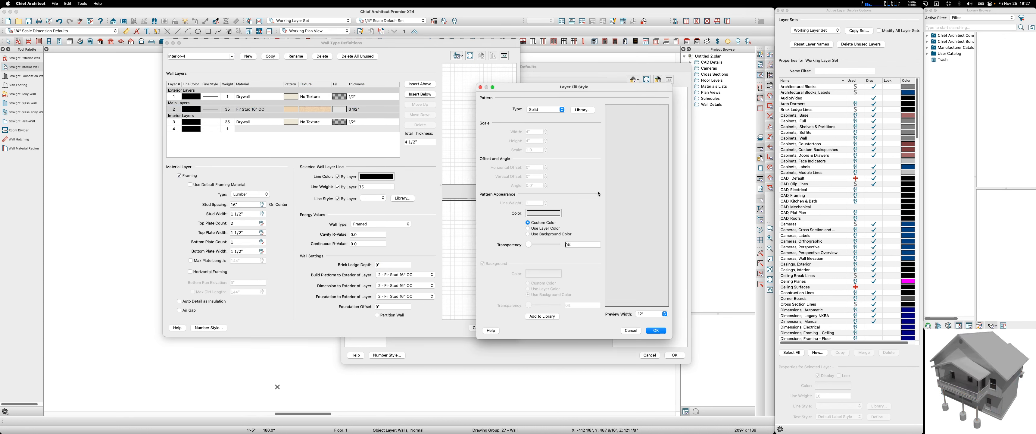
click(547, 213)
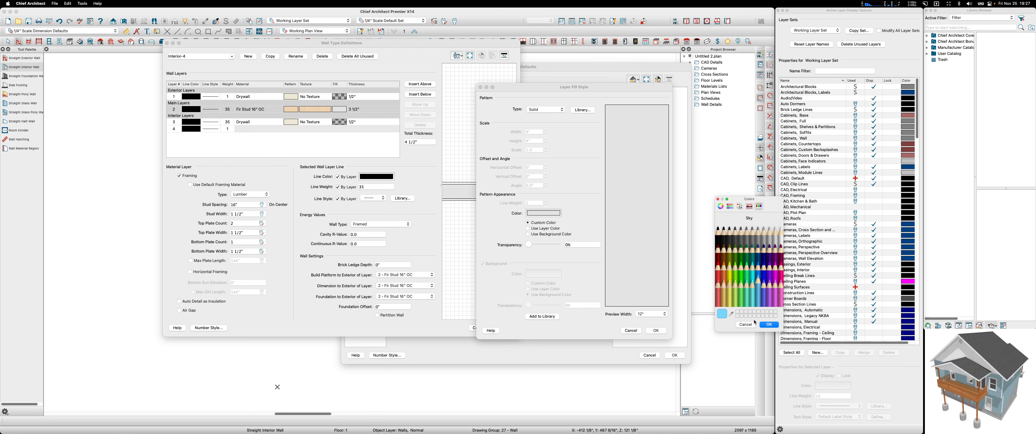
click(769, 325)
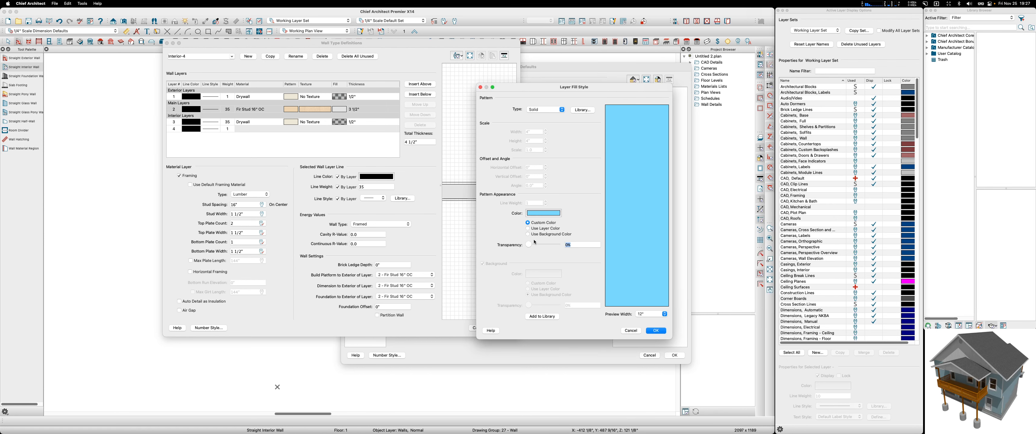
key(Return)
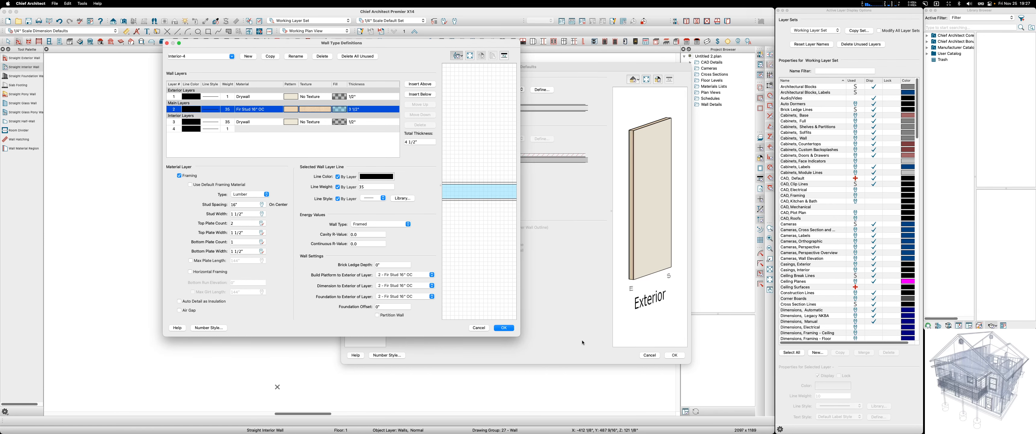
click(502, 329)
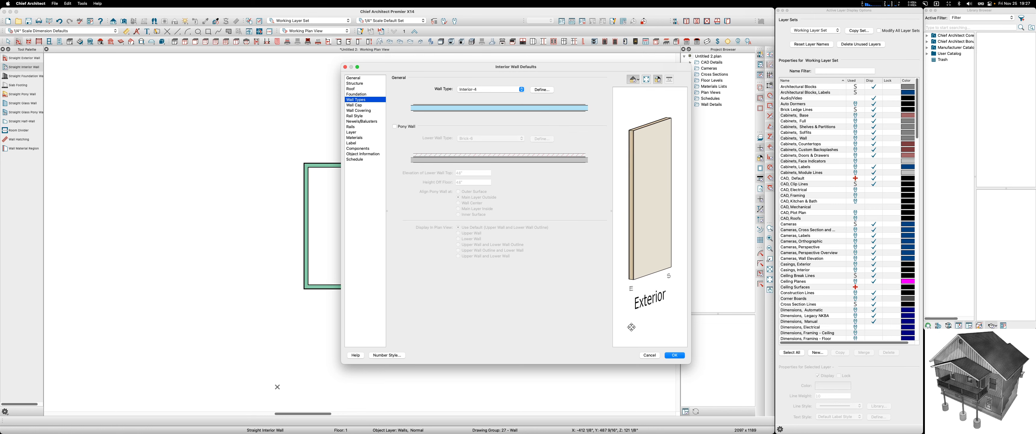
click(674, 355)
Draw two interior walls enclosing a small room in the shop's upper-right corner and narrow it to about 3'-11 15/16" wide
scroll(409, 179, up, 3)
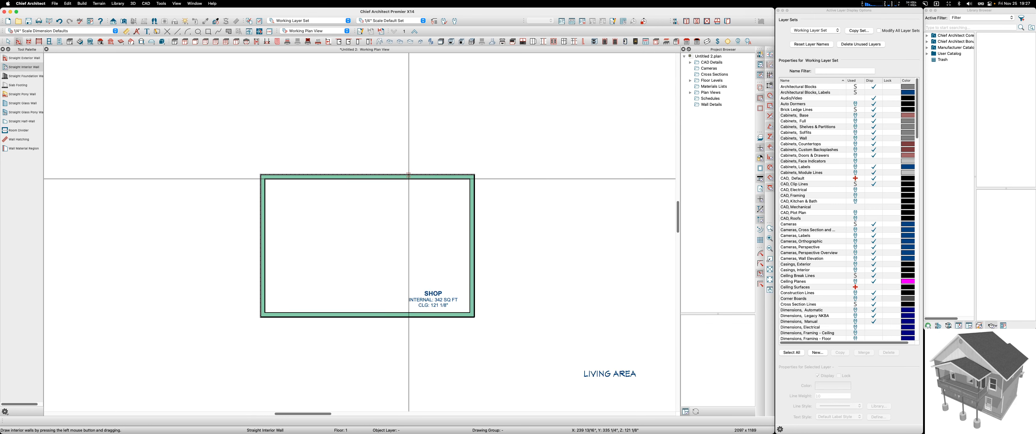
scroll(408, 175, up, 1)
mouse_move(423, 180)
mouse_down()
mouse_move(423, 213)
mouse_move(473, 215)
mouse_up()
scroll(466, 208, up, 2)
key(space)
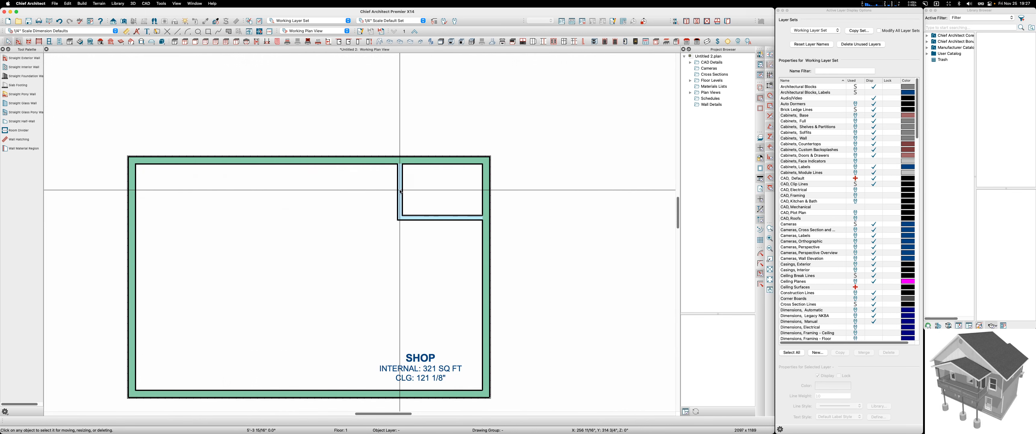
click(400, 192)
drag(401, 191, 428, 191)
key(Escape)
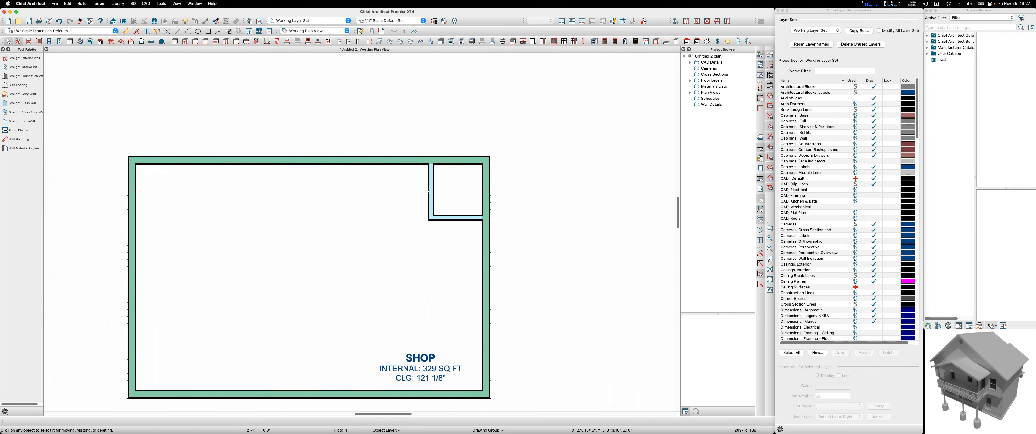
Set the vertical interior wall's distance from the shop's right exterior wall to 4'
click(429, 193)
click(460, 207)
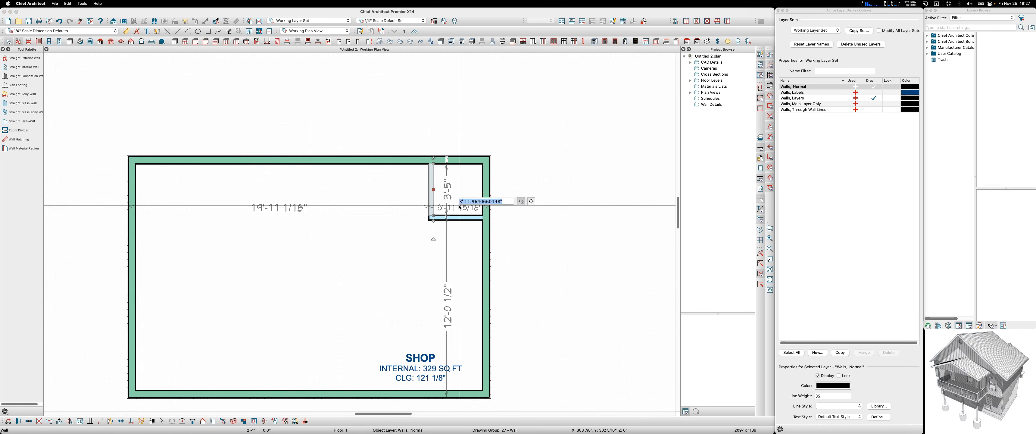
text(4)
key(Return)
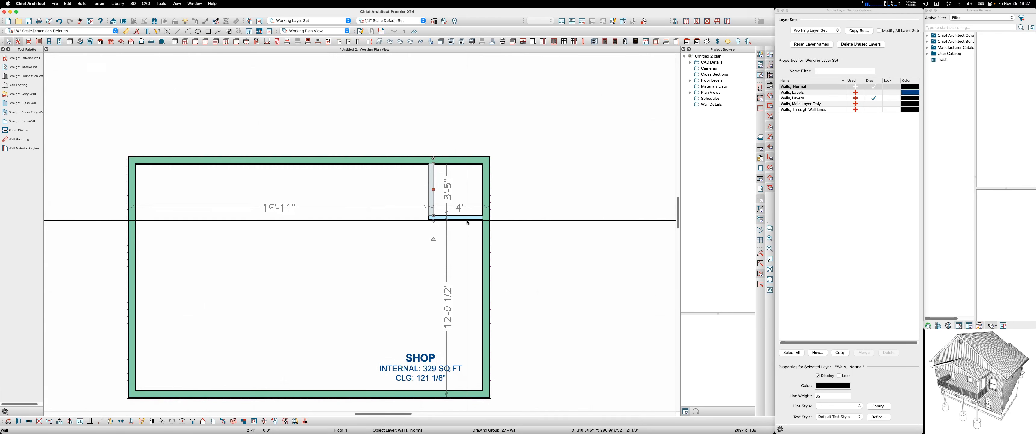
key(Escape)
Set the horizontal interior wall's distance from the shop's upper exterior wall to 50"
click(469, 220)
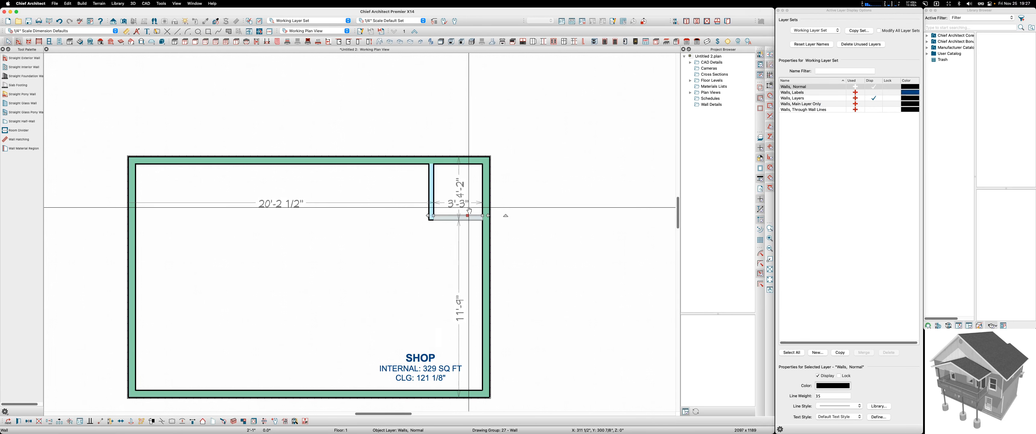
click(459, 185)
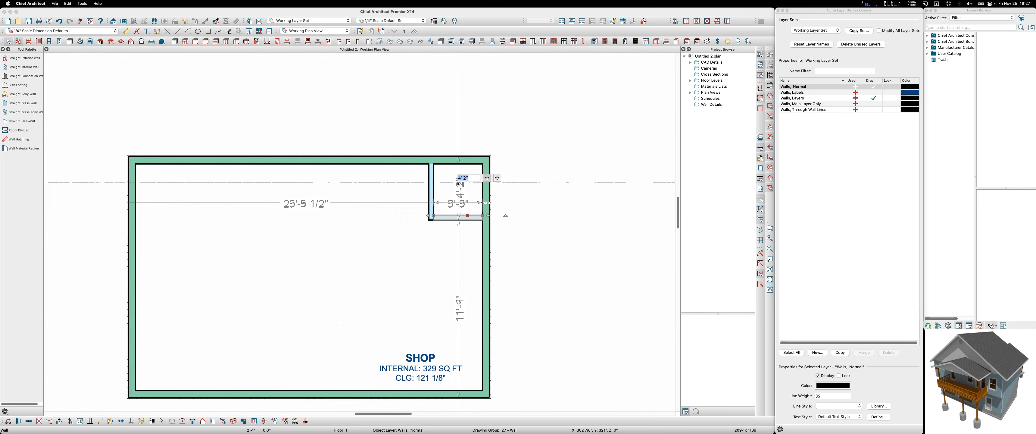
text(50)
key(Return)
key(Escape)
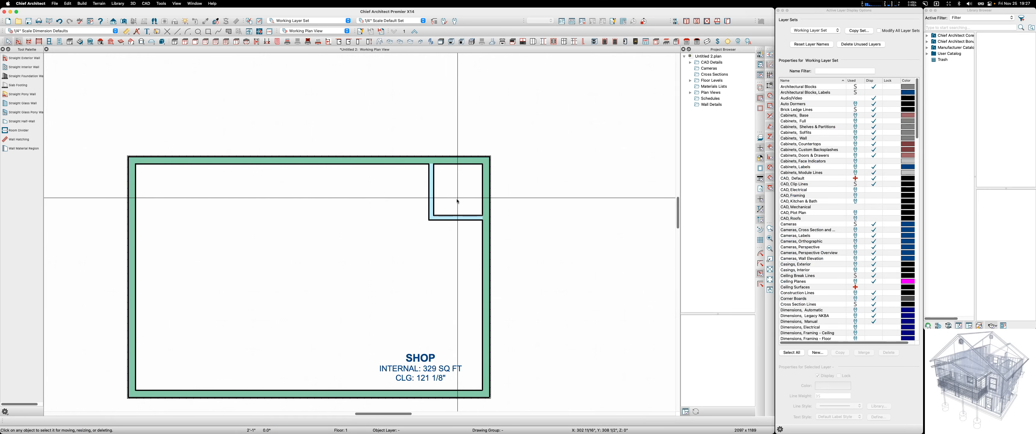
Rename the small corner room as MECH
scroll(464, 214, up, 3)
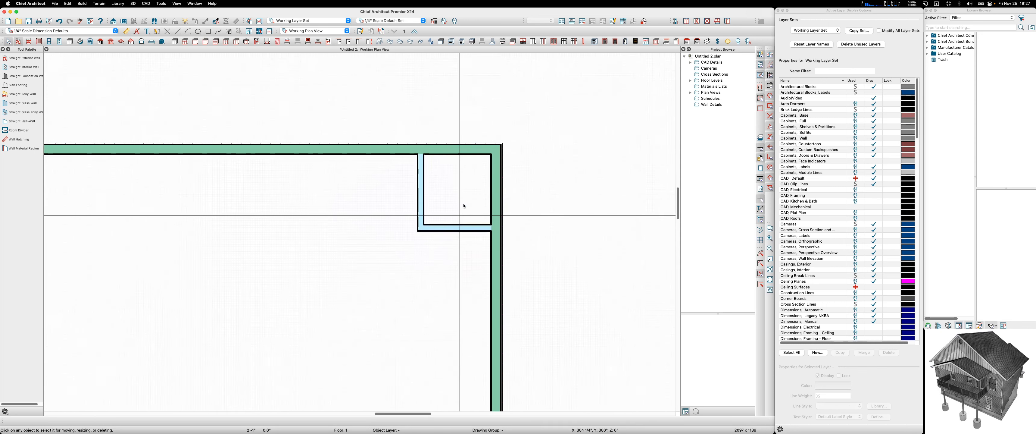
click(456, 178)
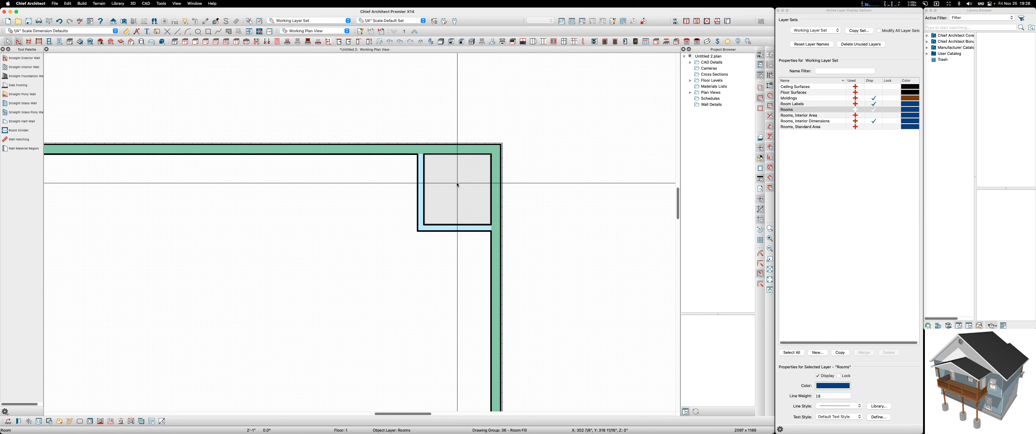
double_click(458, 185)
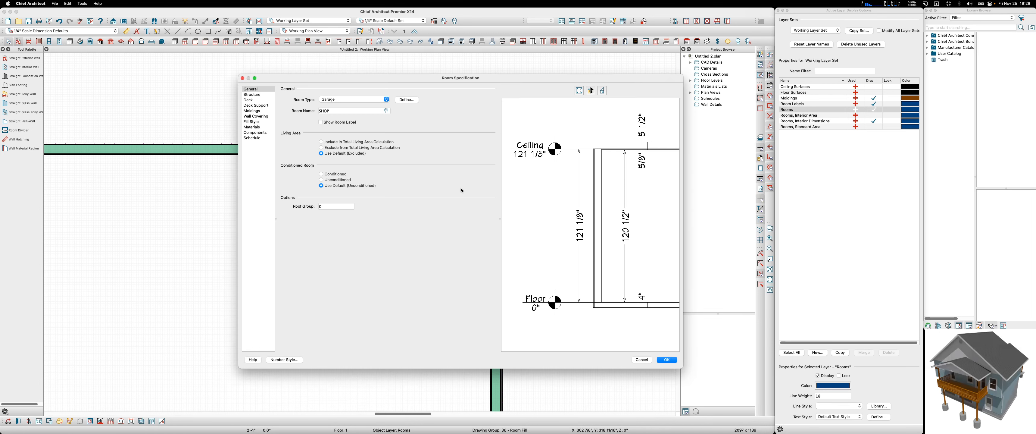
click(387, 99)
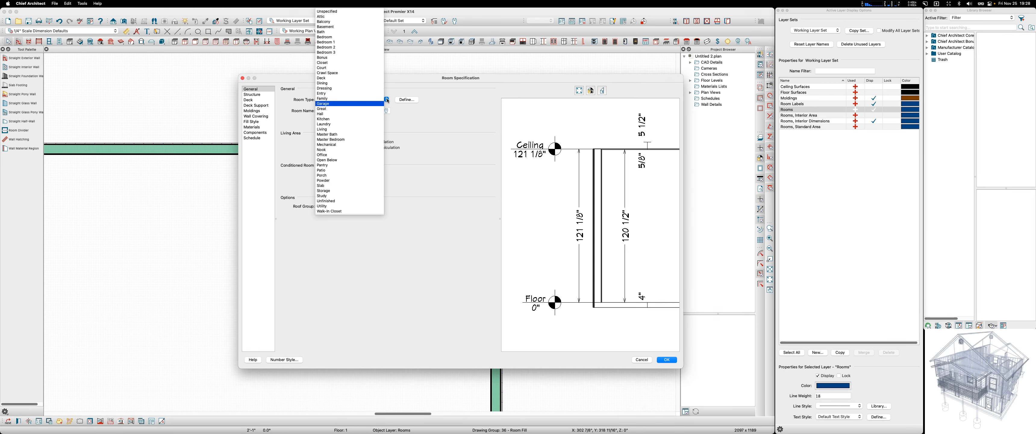
click(469, 135)
drag(344, 113, 304, 107)
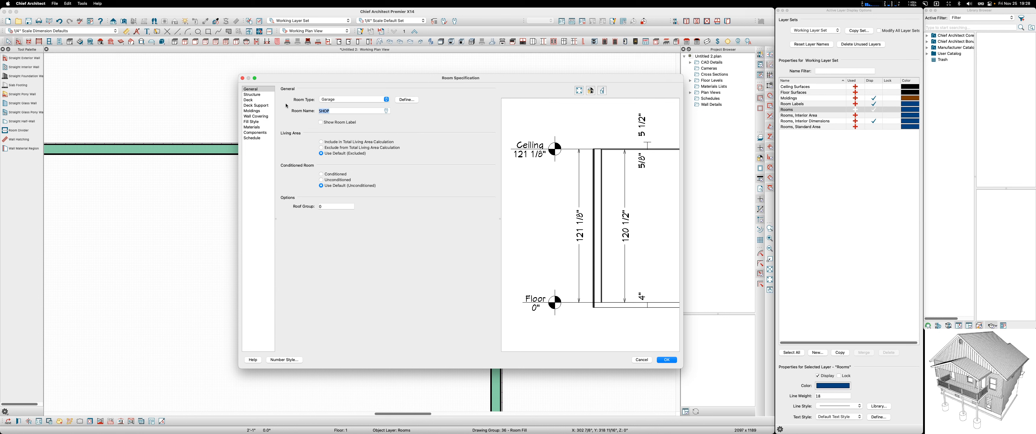
text(MECH)
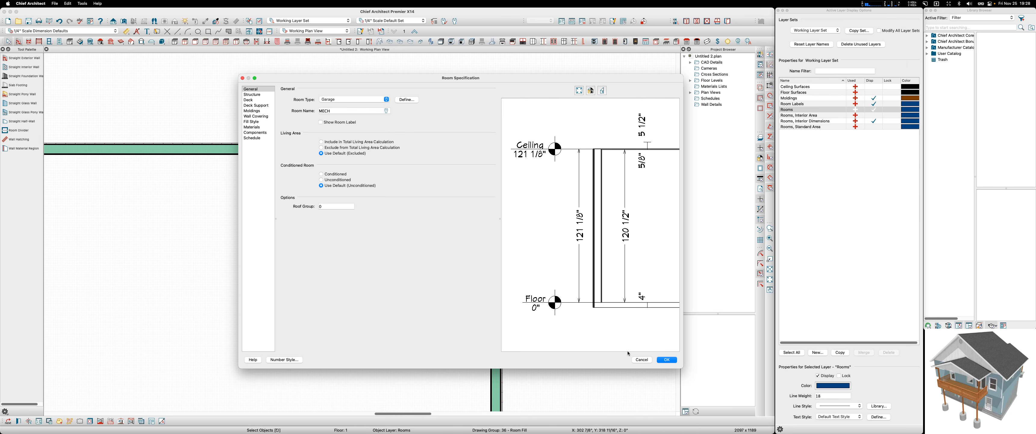
click(667, 359)
Copy the shop's rich text label into the small corner room
scroll(221, 211, down, 3)
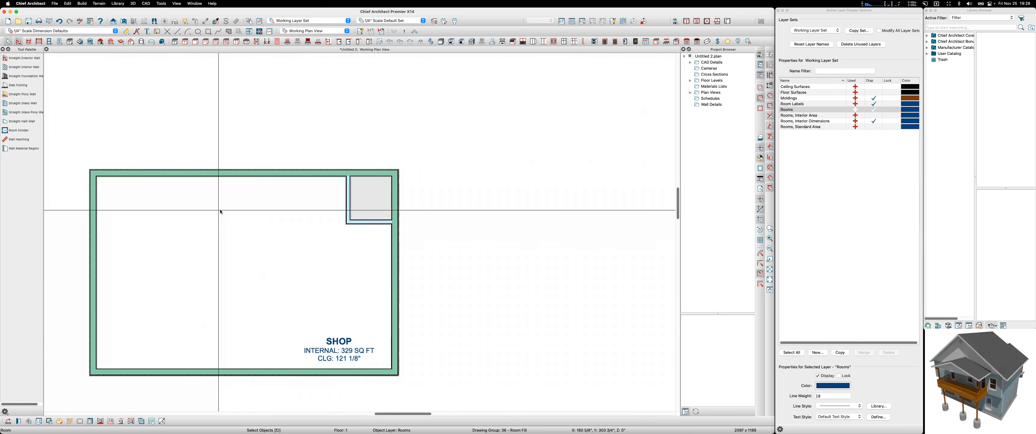
click(338, 350)
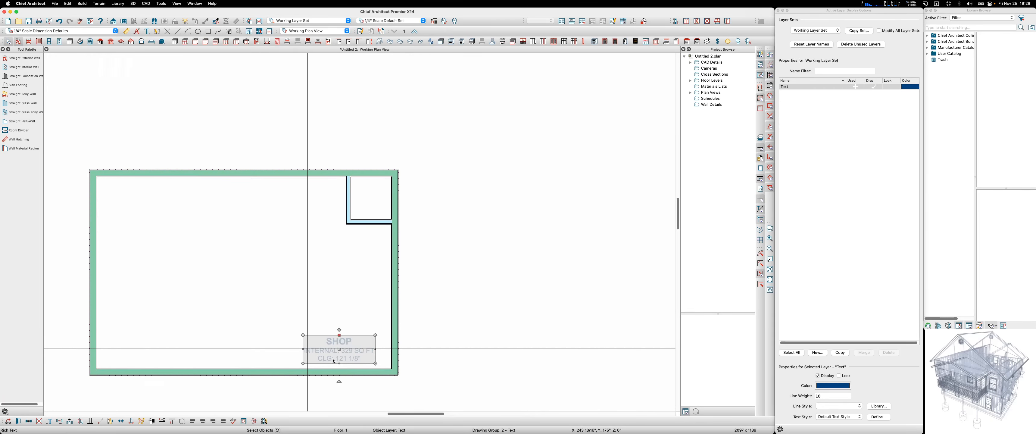
key(super+c)
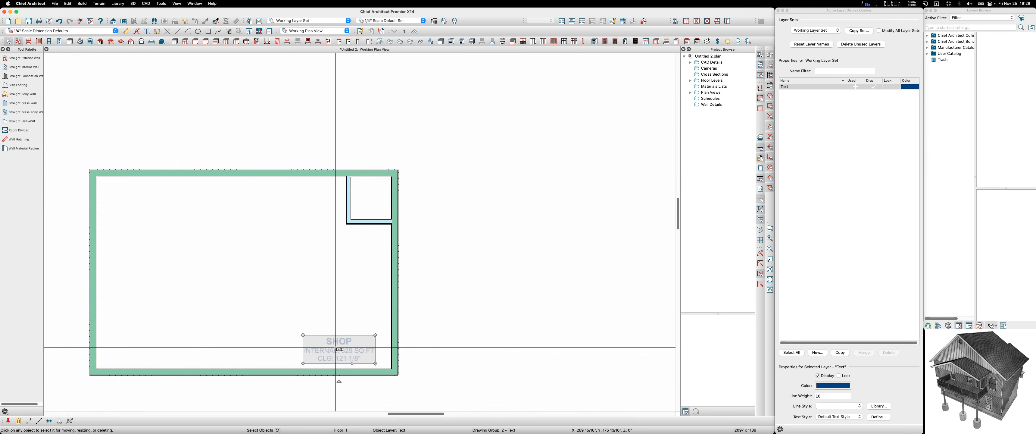
click(370, 200)
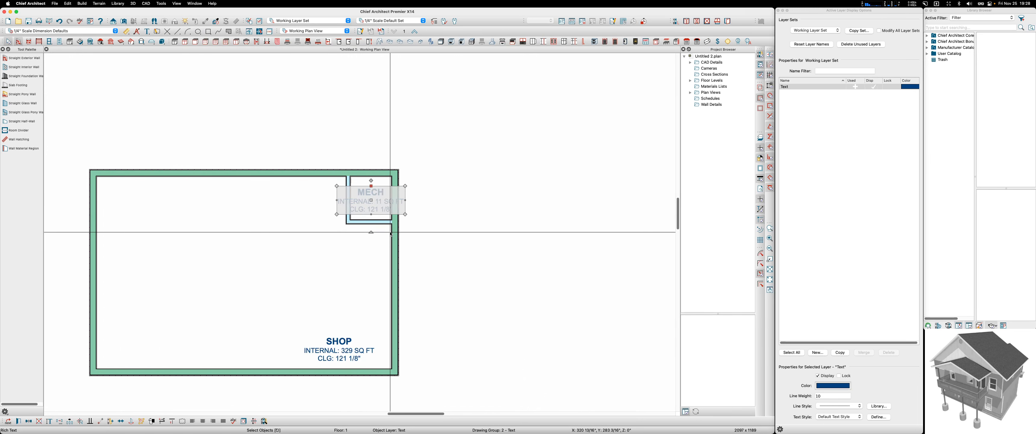
Move the copied label out of the corner room into the shop and attach a leader arrow pointing back into the small room
scroll(370, 199, up, 2)
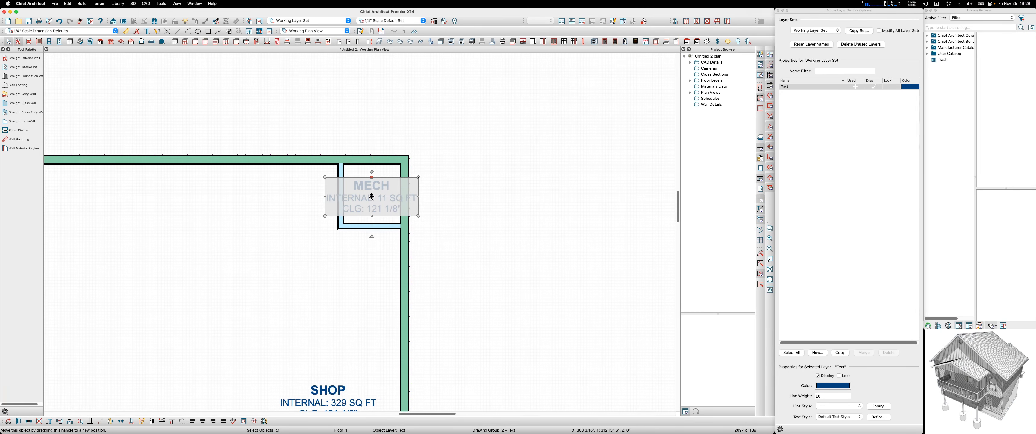
drag(364, 197, 271, 208)
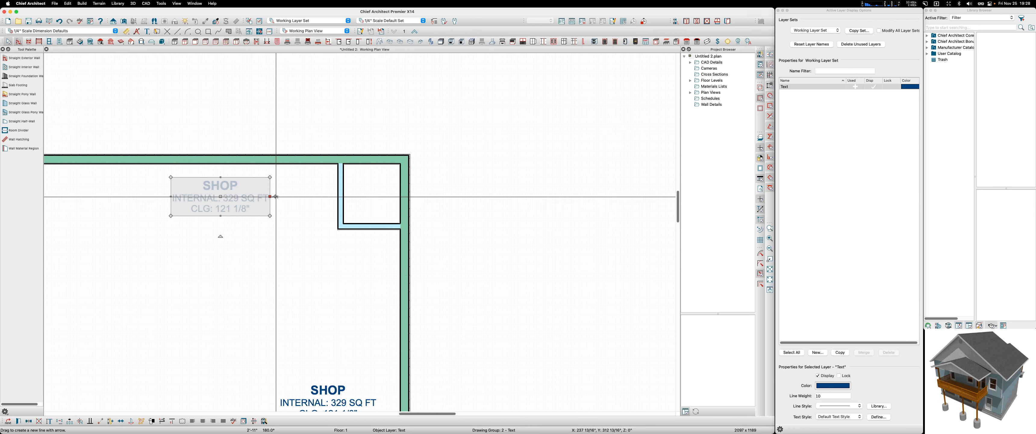
drag(276, 197, 351, 183)
key(Escape)
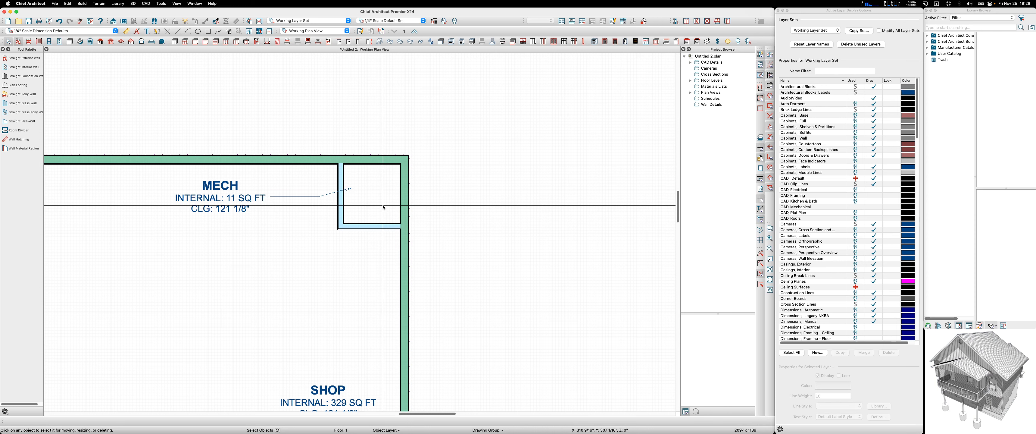
scroll(402, 172, down, 3)
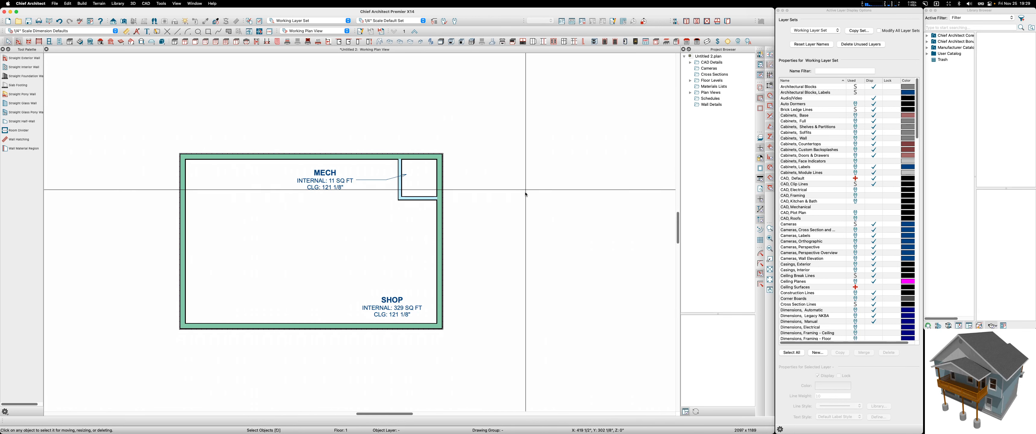
Create a perspective floor overview camera of the current floor, view the model, and return to the plan view
scroll(561, 213, down, 2)
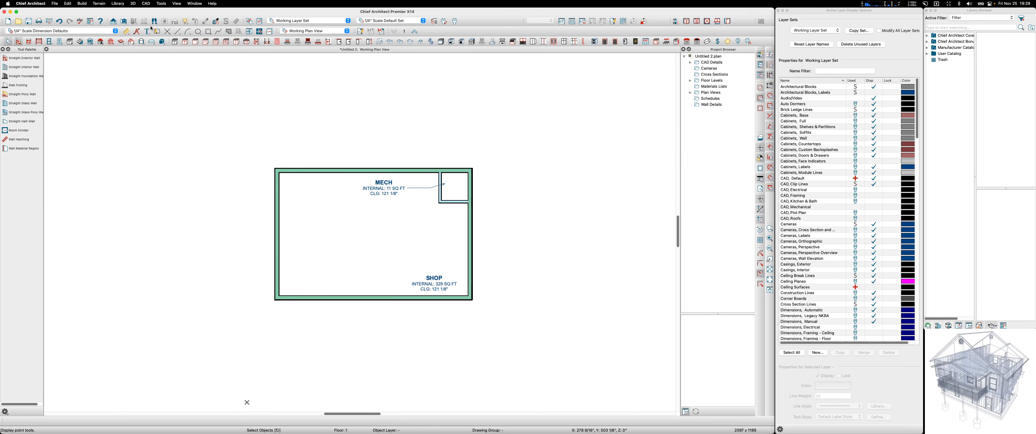
click(125, 23)
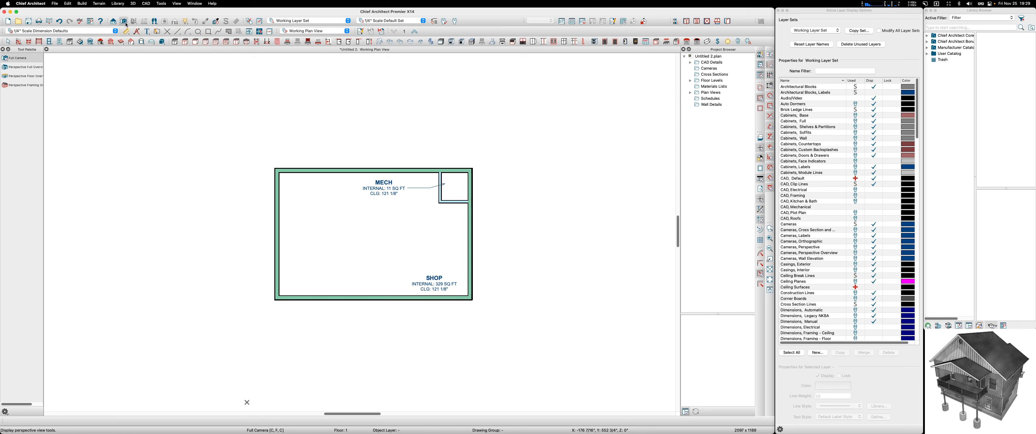
click(20, 77)
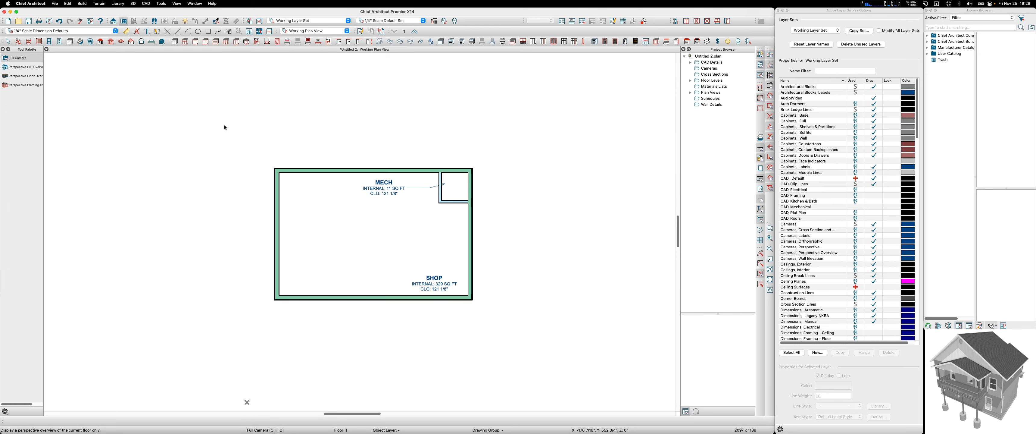
drag(378, 212, 381, 257)
key(space)
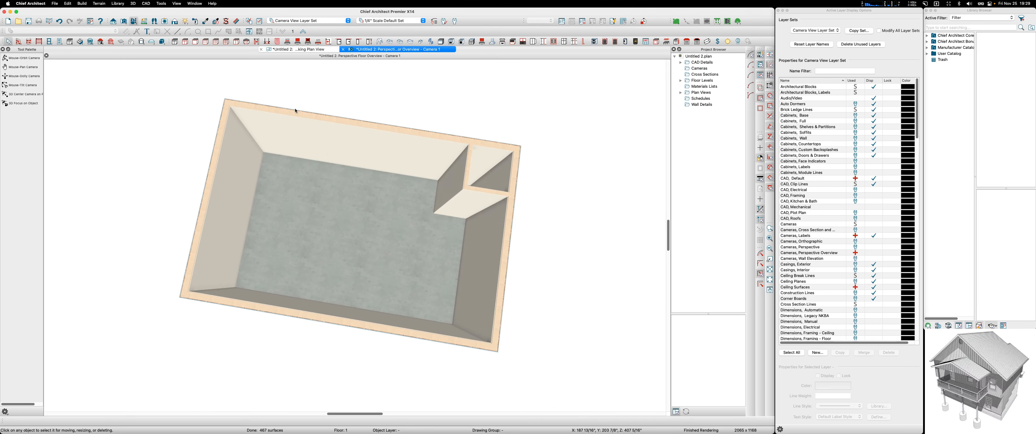
click(310, 50)
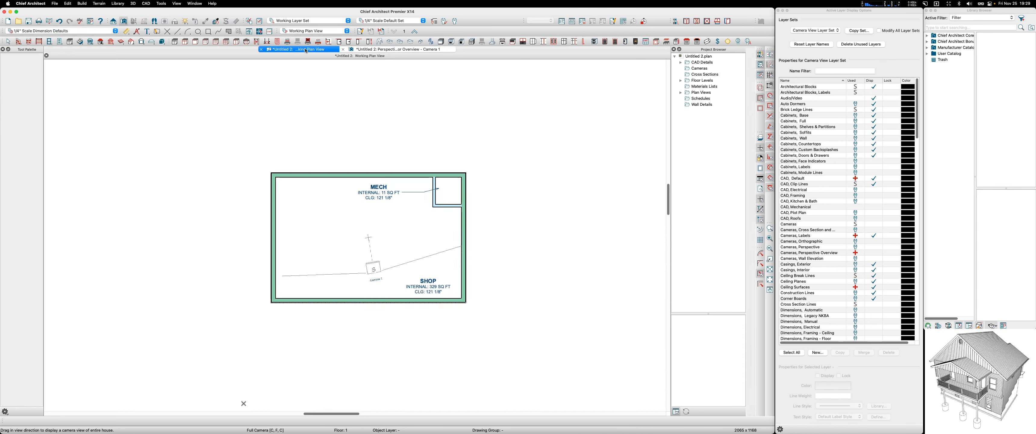
key(Escape)
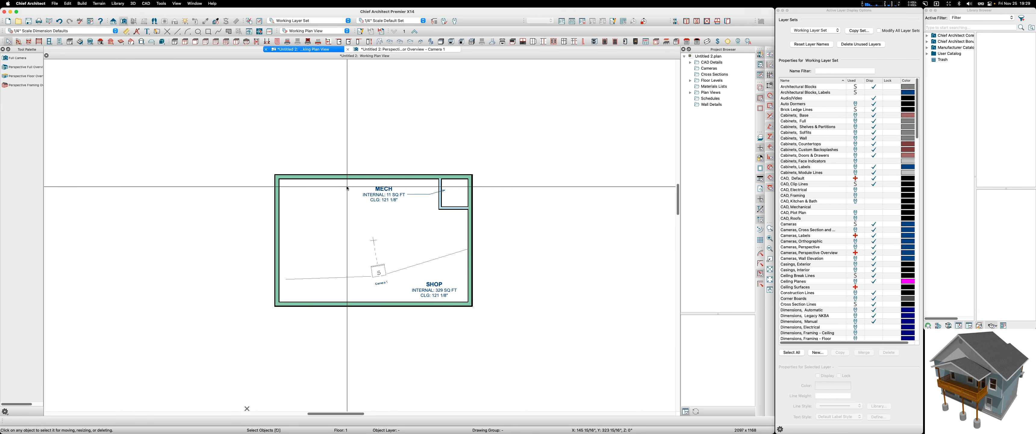
Select all four exterior walls of the shop together and open their wall specification
click(342, 177)
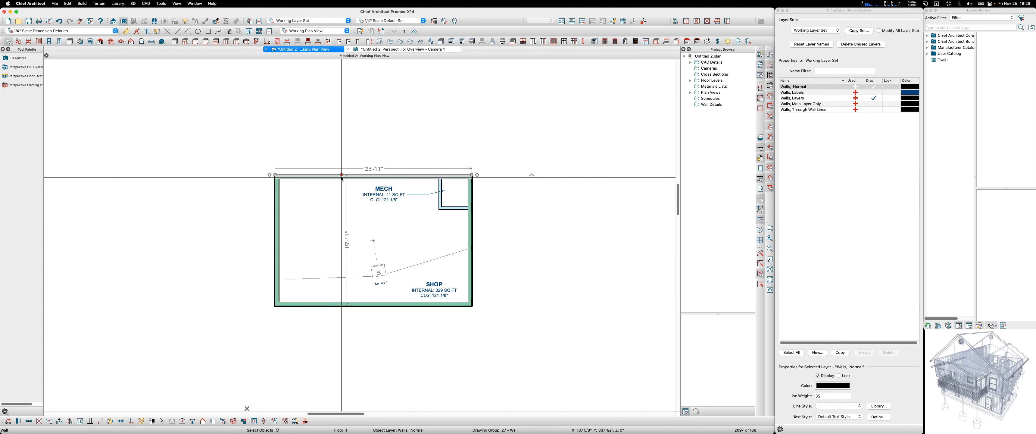
click(276, 205)
shift+click(403, 305)
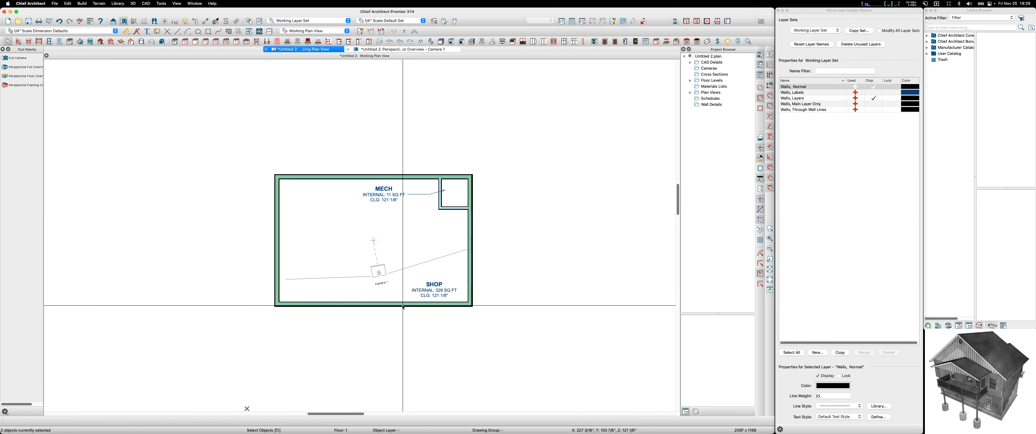
shift+click(473, 262)
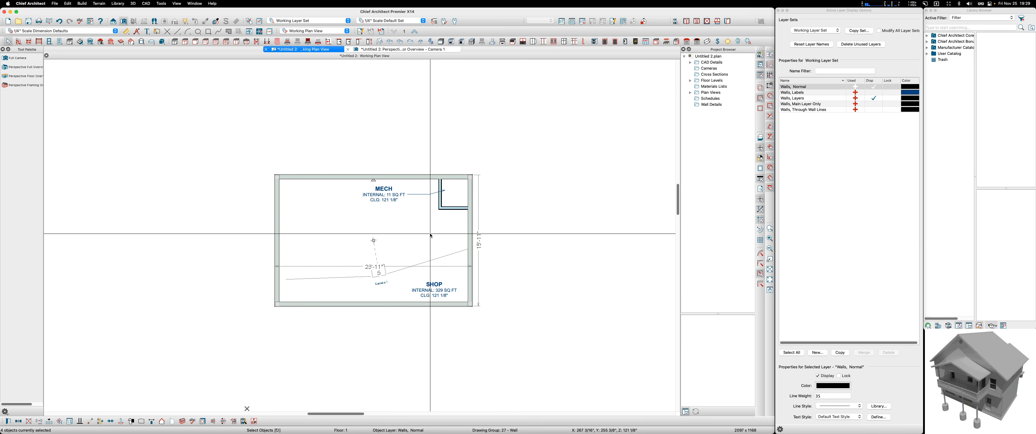
mouse_move(2, 240)
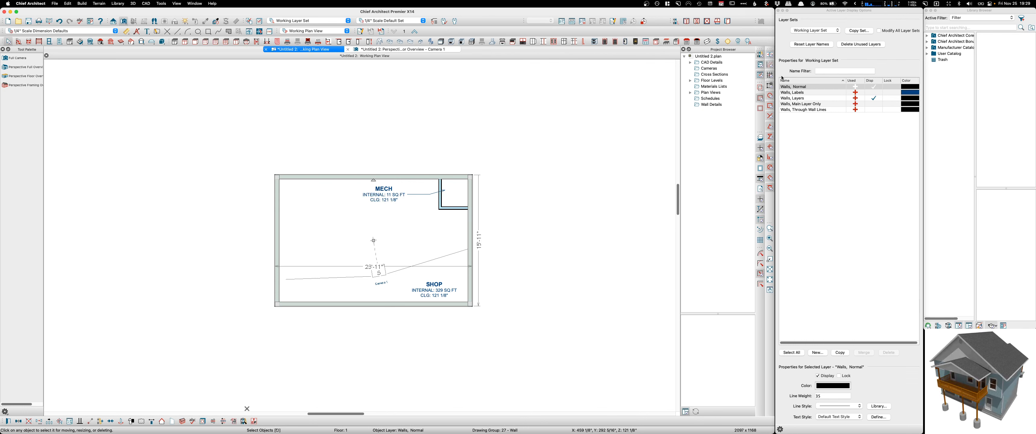
key(super+e)
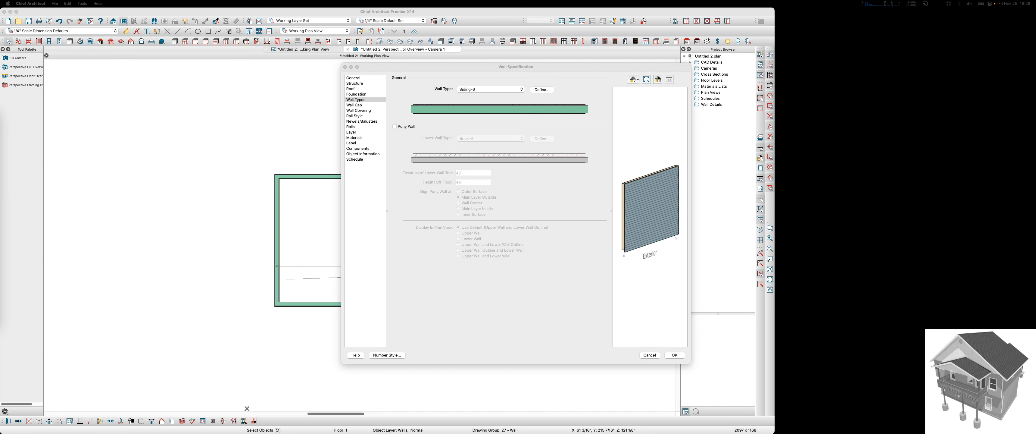
Switch to the Stream Deck app and examine the first page of shortcuts in the CA X14 profile
drag(1035, 61, 469, 59)
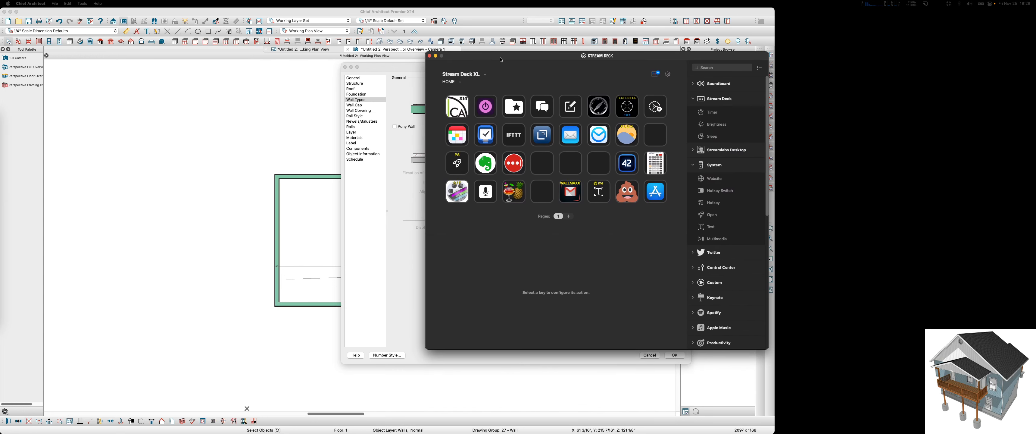
click(457, 83)
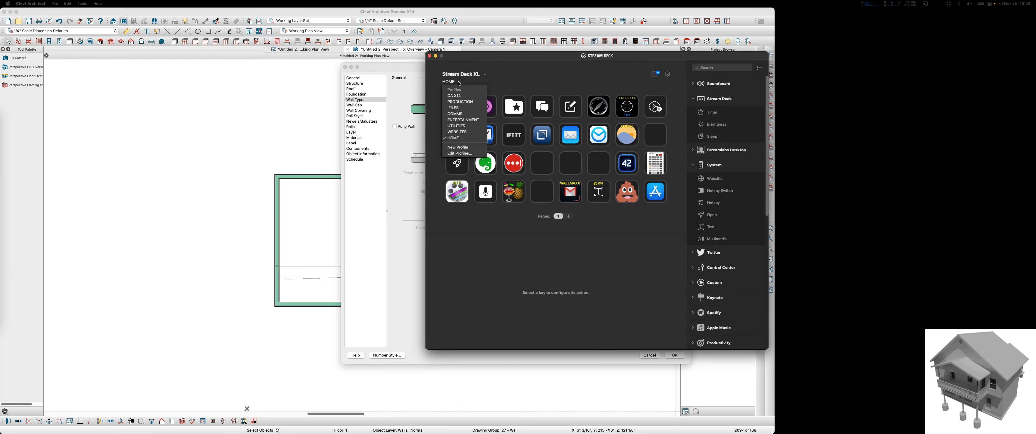
click(457, 100)
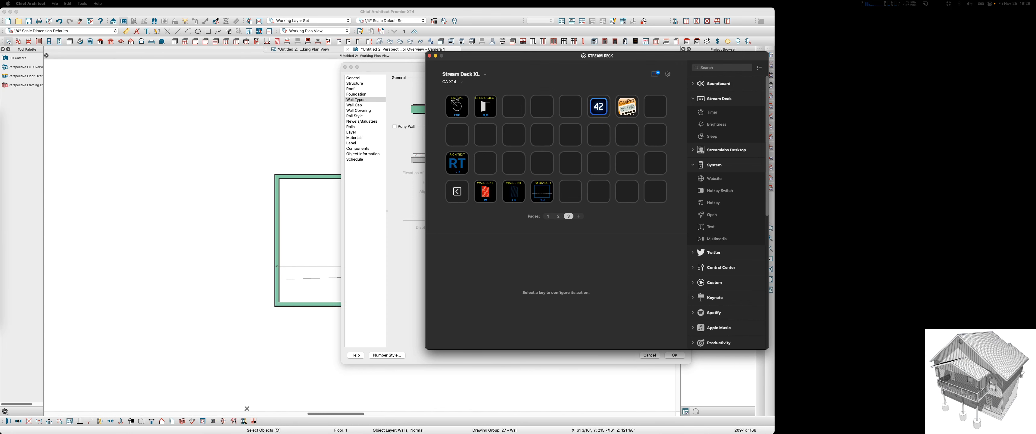
click(548, 216)
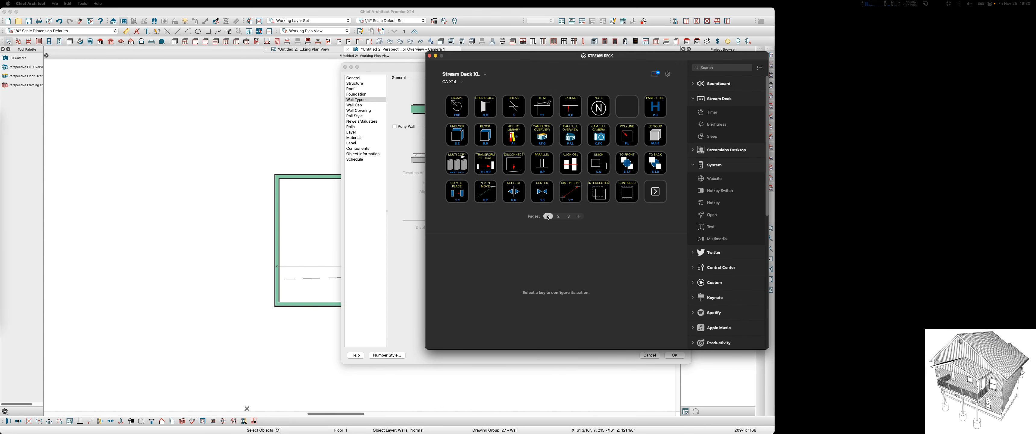
drag(484, 57, 683, 81)
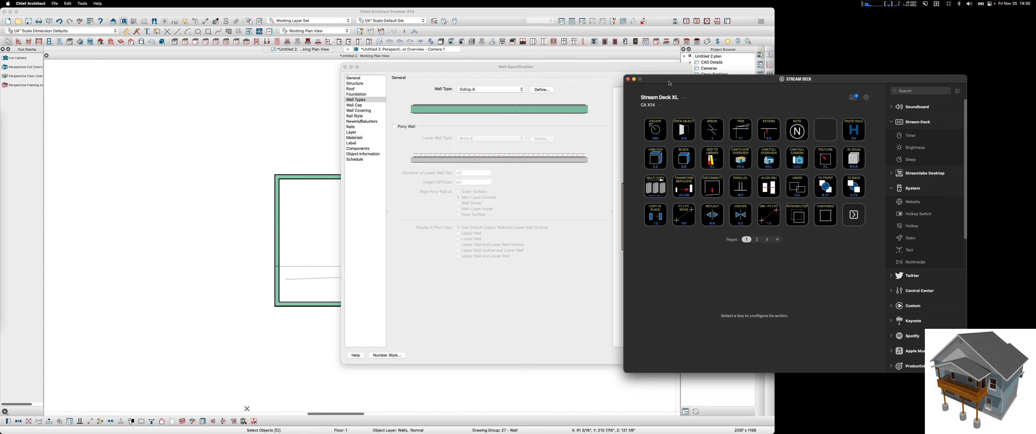
drag(668, 81, 1035, 76)
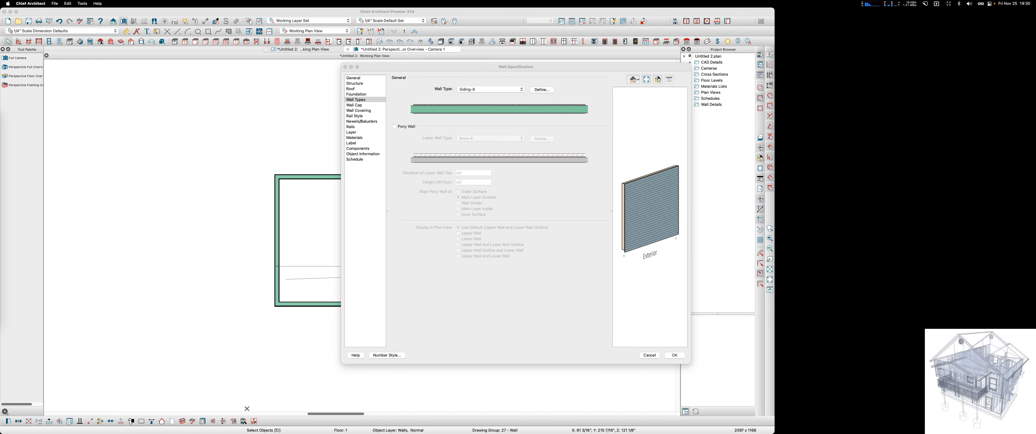
Duplicate the exterior walls' Siding-6 wall type in Chief Architect and name the copy Siding-6, PLYWOOD
click(468, 70)
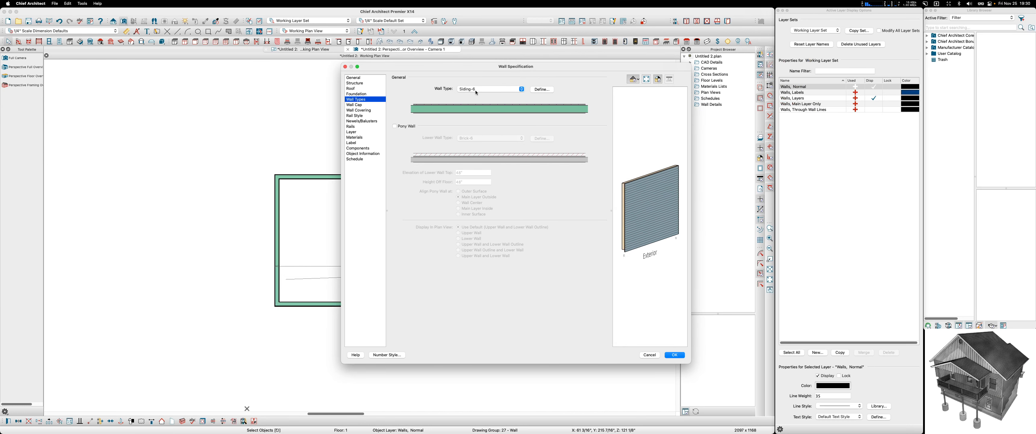
click(542, 89)
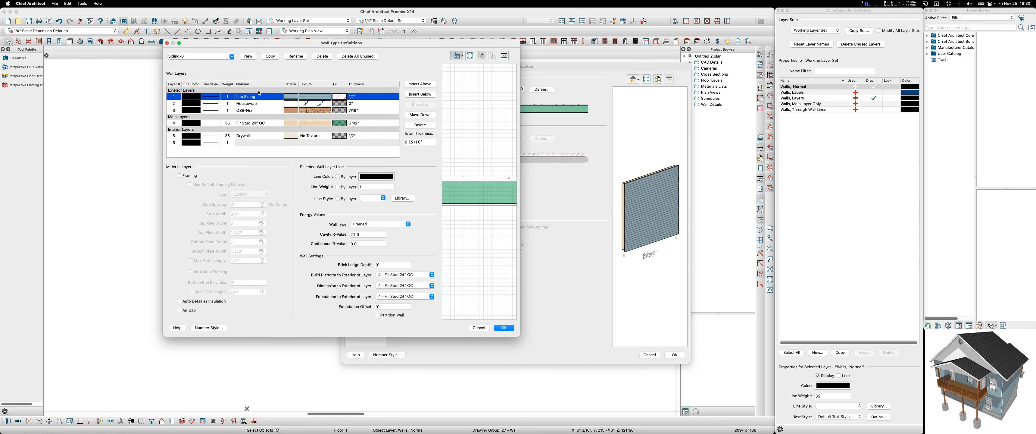
click(270, 57)
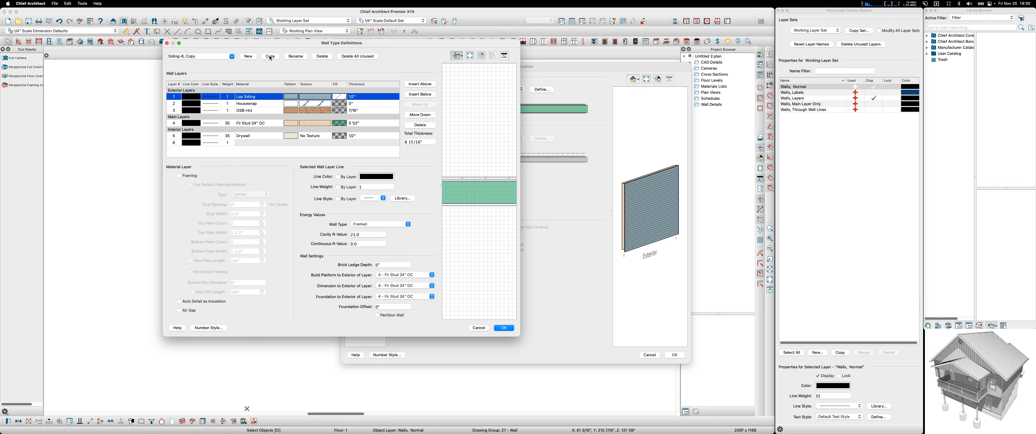
double_click(192, 56)
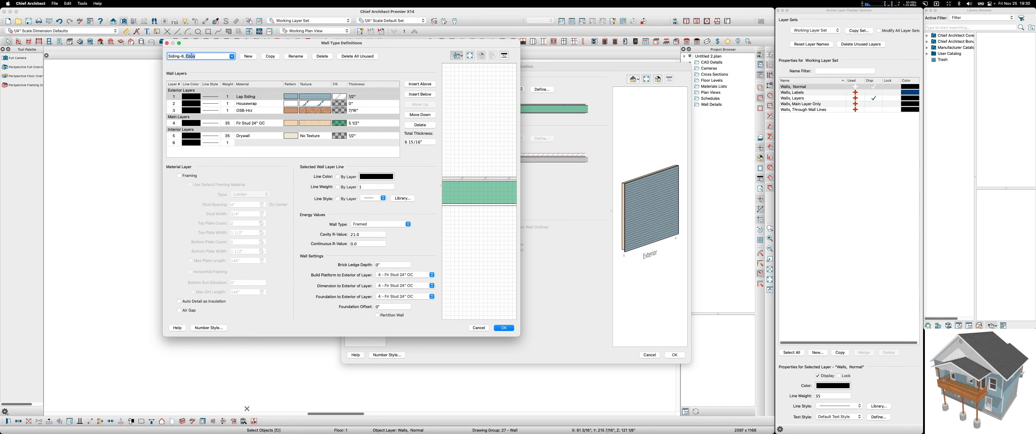
text(PL)
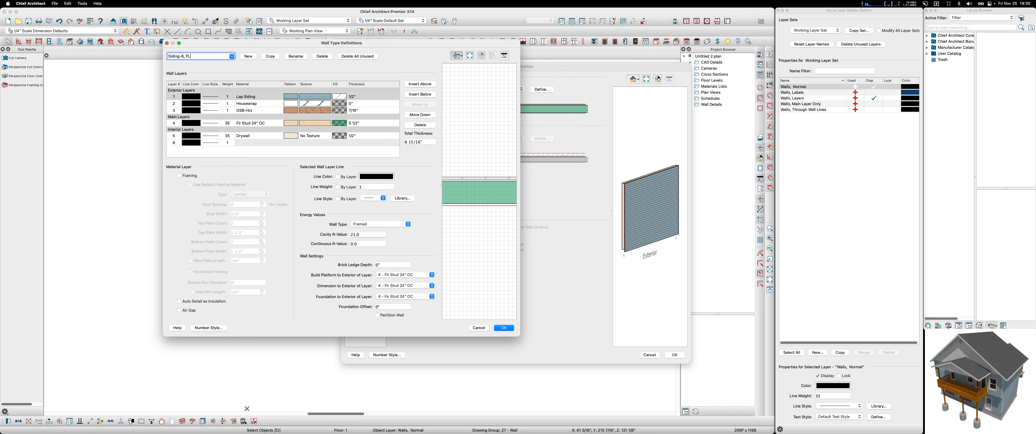
text(YWOOD)
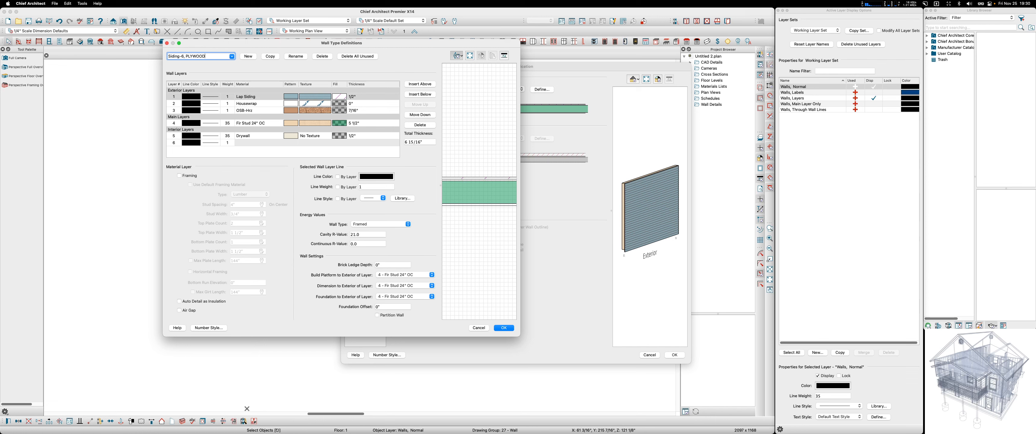
Set the interior drywall layer's material to Plywood Horizontal and apply the new wall type to the selected exterior walls
click(308, 138)
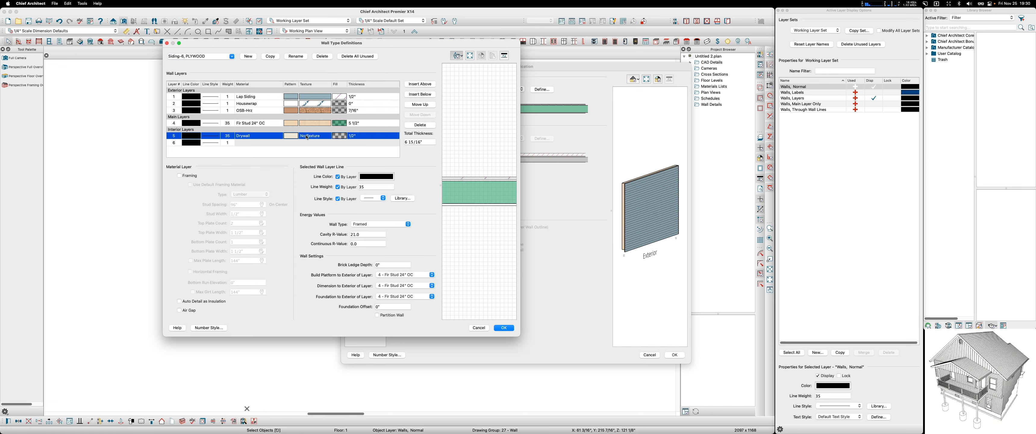
double_click(246, 139)
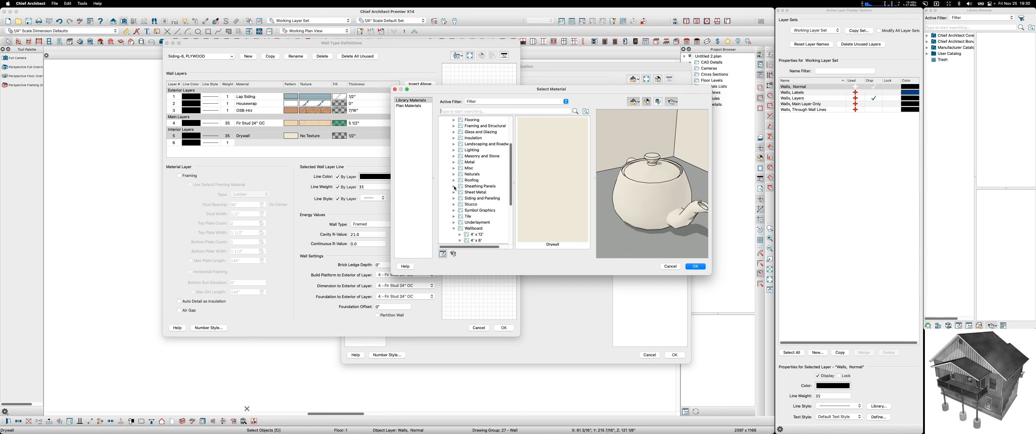
click(457, 187)
click(460, 204)
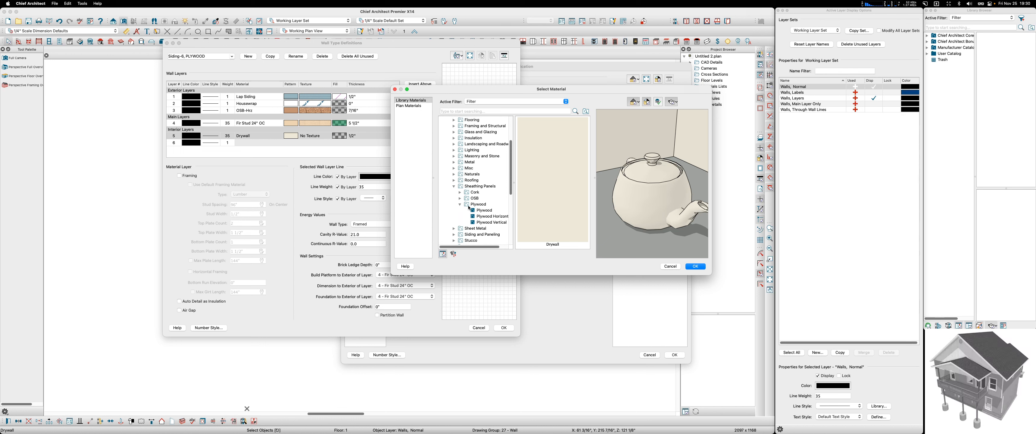
click(491, 217)
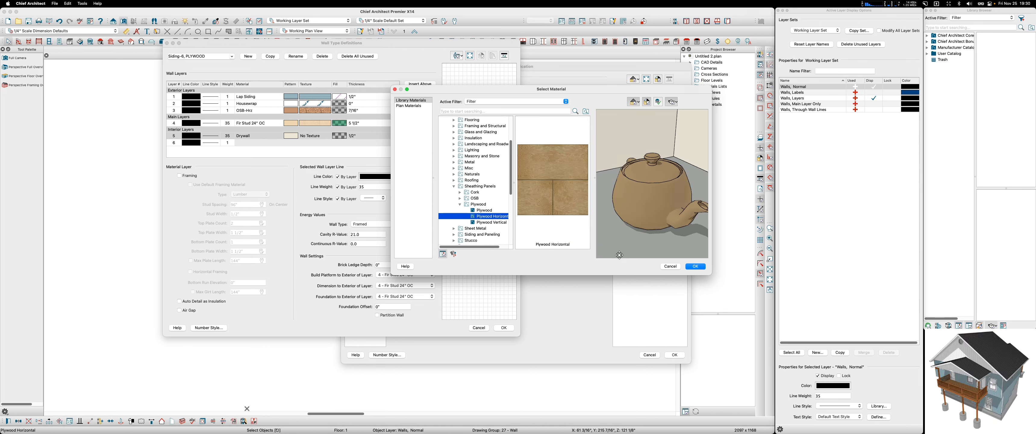
click(695, 266)
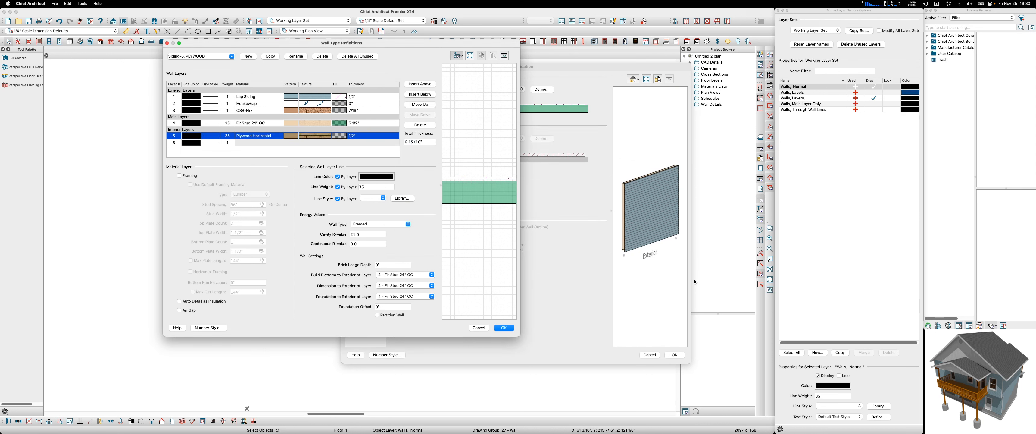
click(503, 328)
click(673, 355)
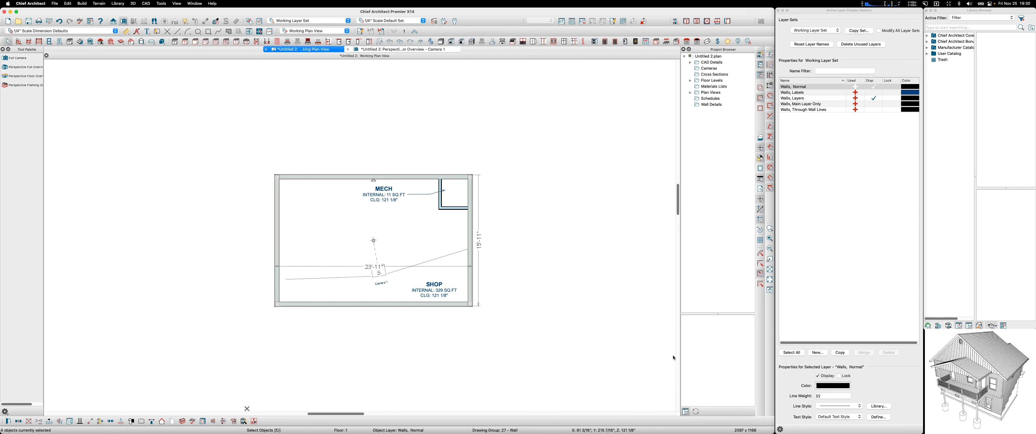
Duplicate the Interior-4 wall type of both mechanical room partition walls and name the copy Interior-4, PLYWOOD
click(453, 210)
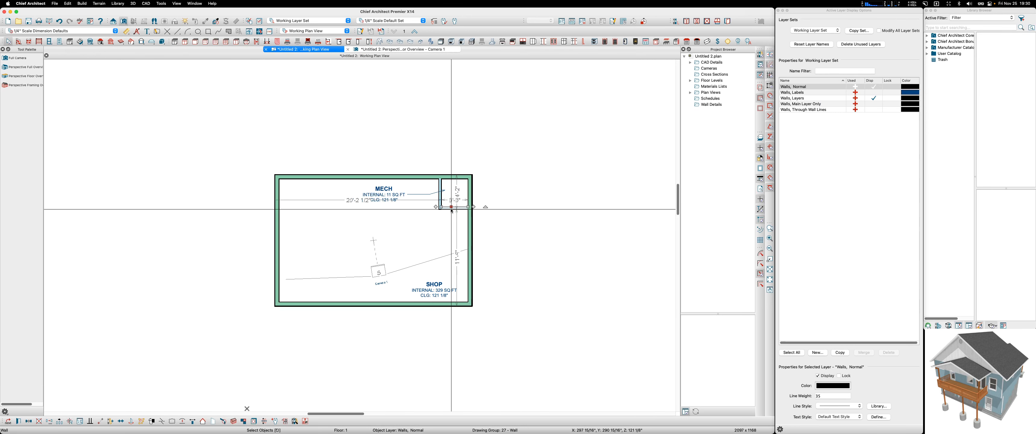
drag(452, 210, 441, 187)
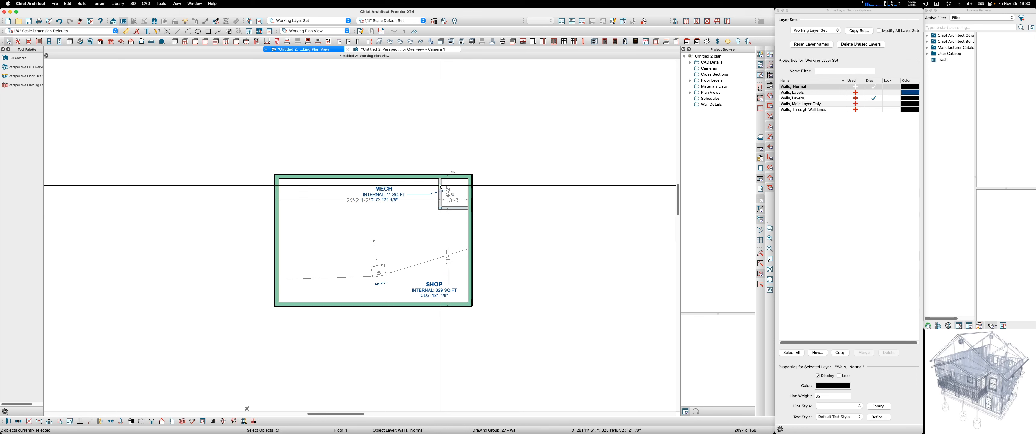
double_click(441, 187)
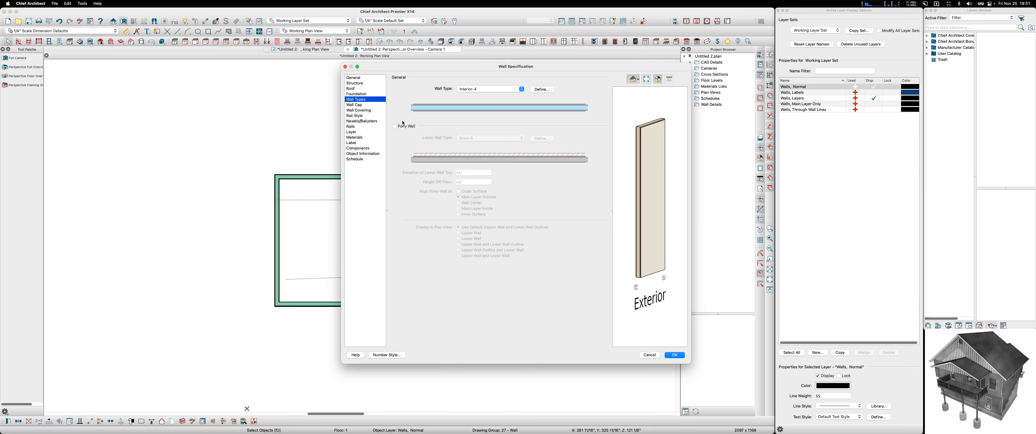
click(539, 89)
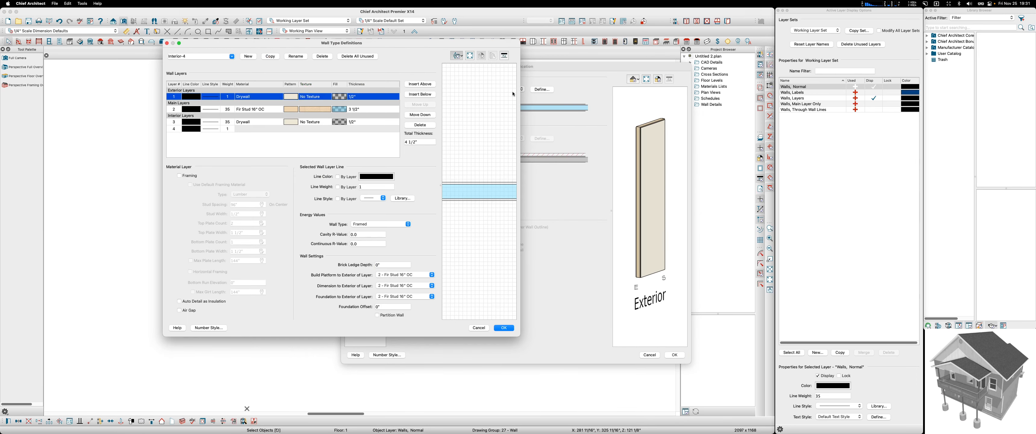
click(265, 58)
double_click(192, 55)
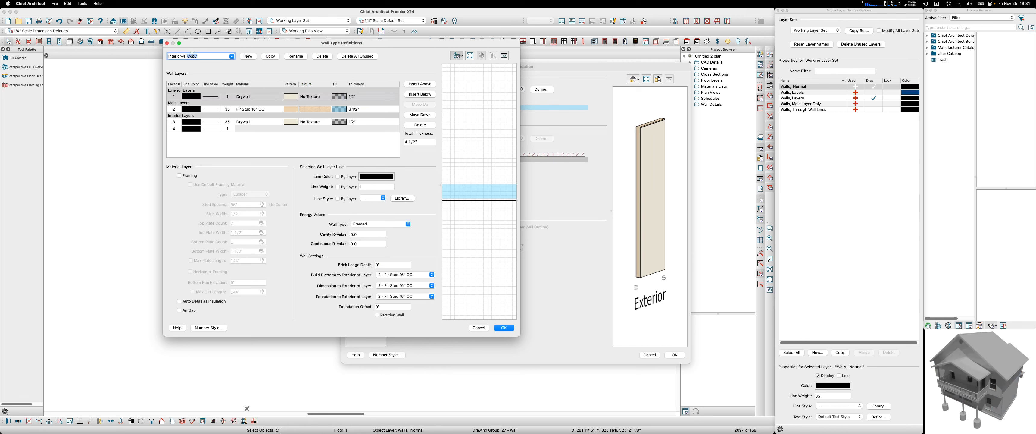
text(PL)
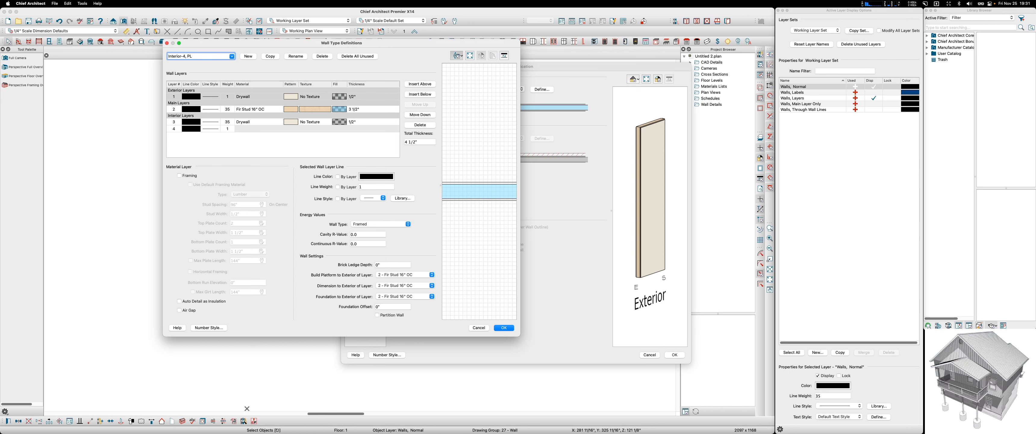
text(YWOOD)
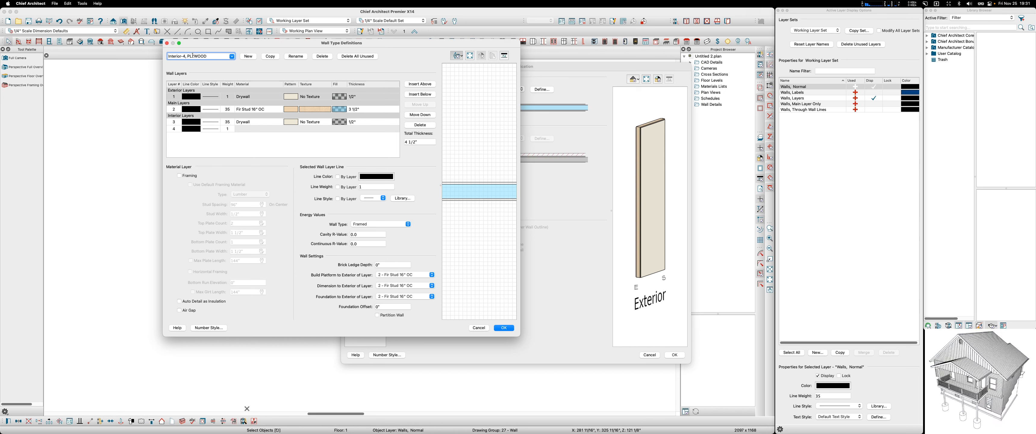
Set the exterior drywall layer's material to the plain Plywood from the Sheathing Panels library
double_click(310, 97)
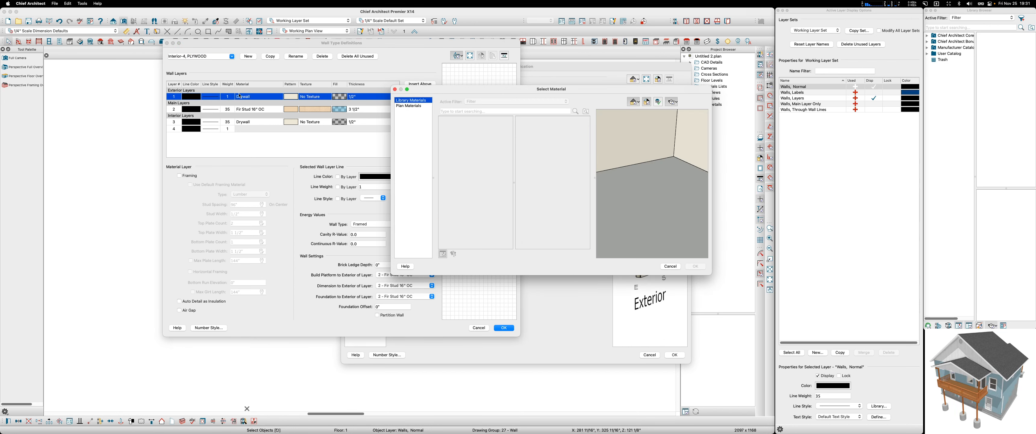
click(675, 267)
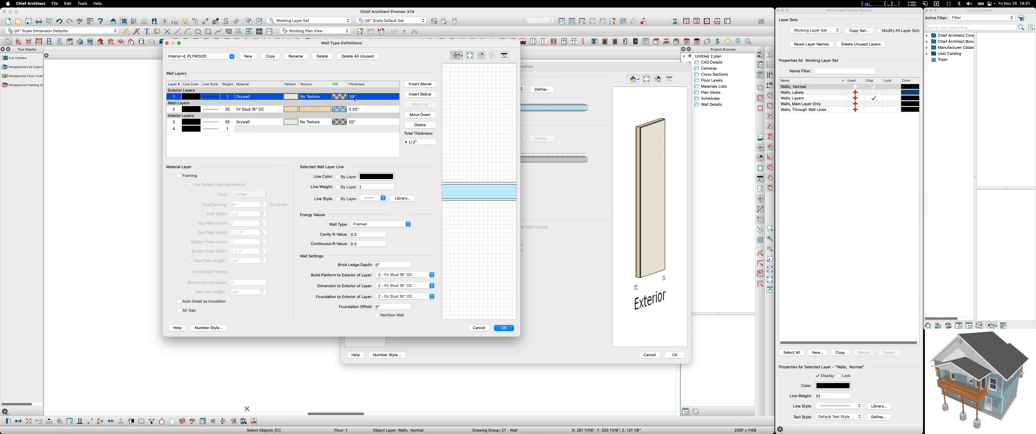
click(368, 97)
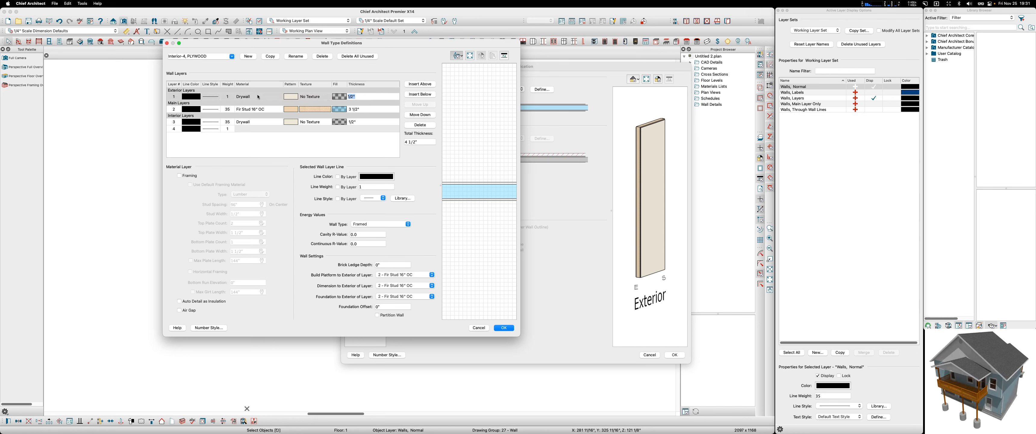
double_click(266, 98)
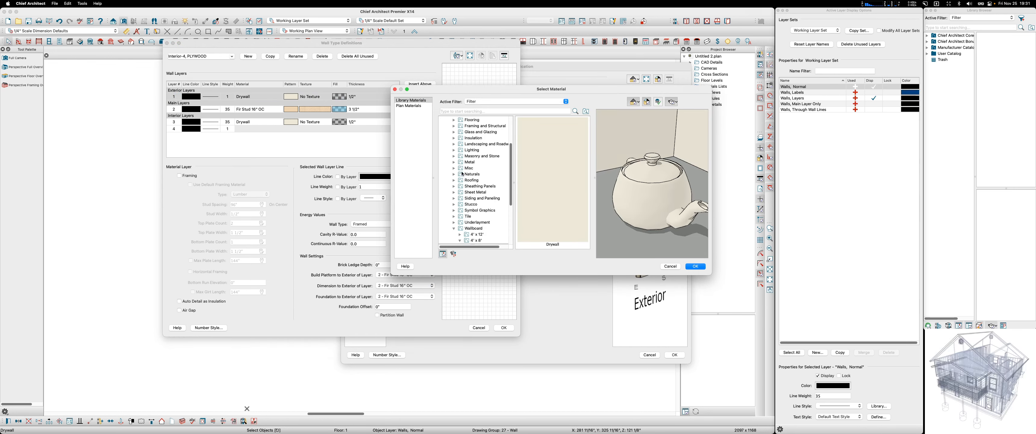
click(454, 186)
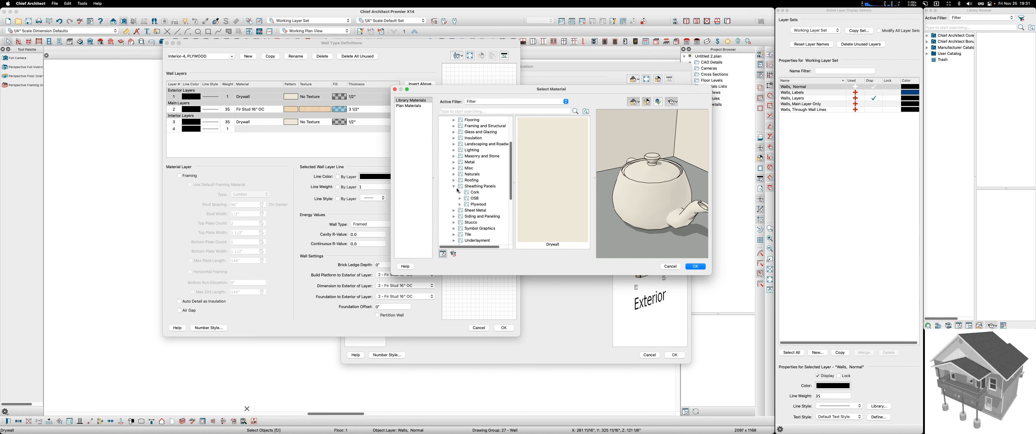
click(460, 204)
click(482, 210)
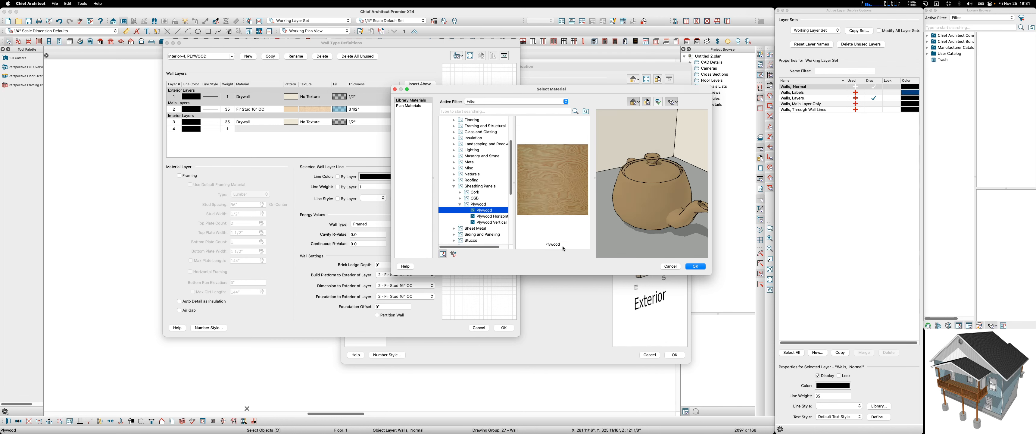
click(703, 266)
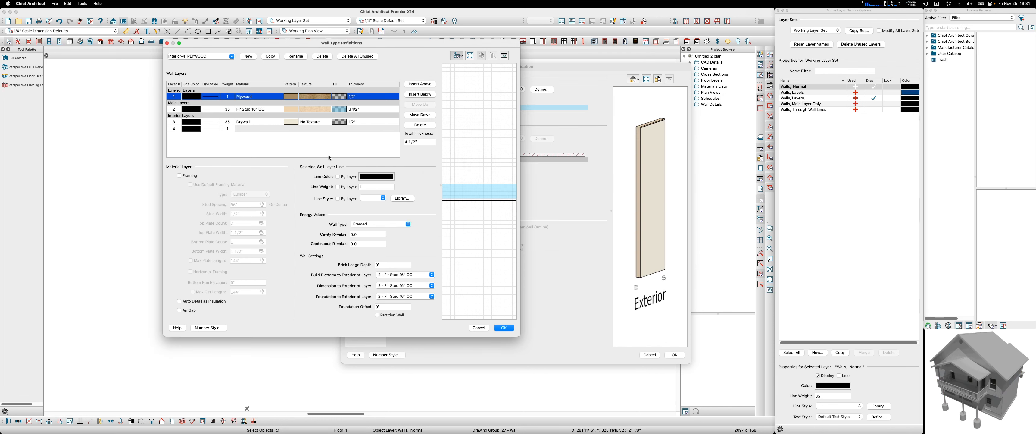
Change the exterior layer's material to Plywood Vertical
click(248, 97)
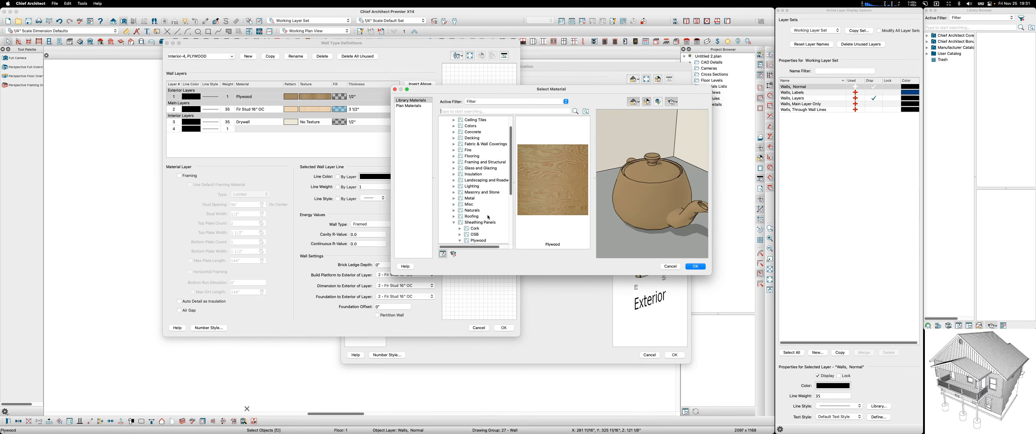
click(480, 224)
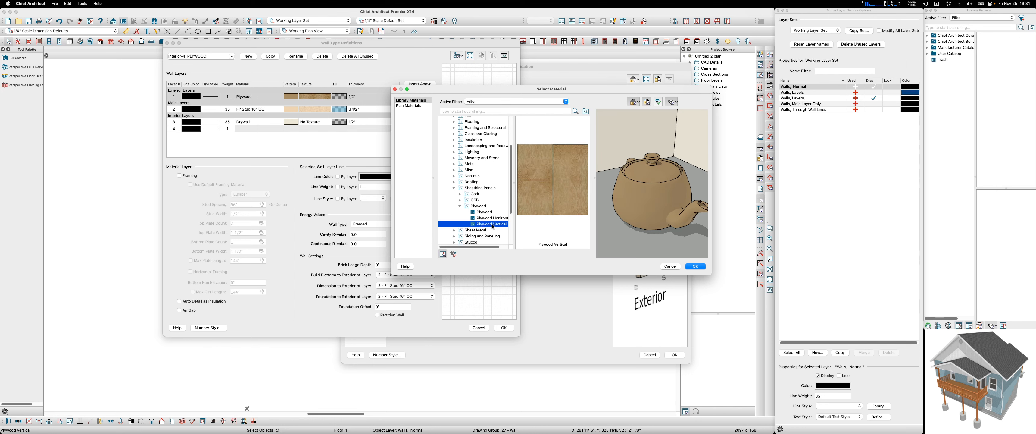
click(697, 266)
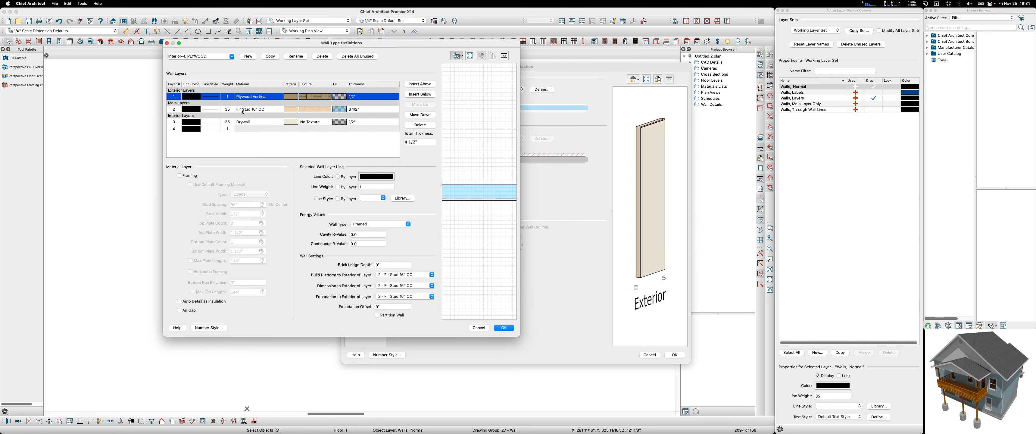
Set the interior drywall layer's material to Plywood Horizontal and accept the wall type definition
click(250, 122)
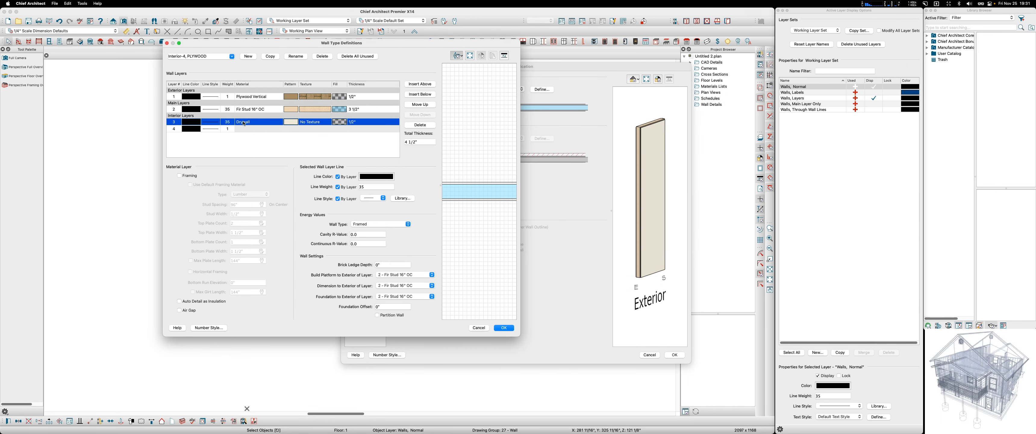
click(244, 123)
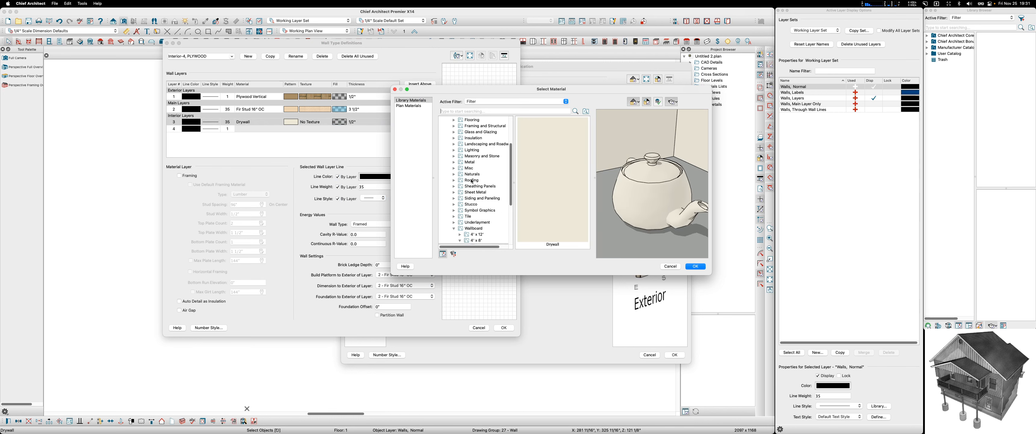
click(455, 187)
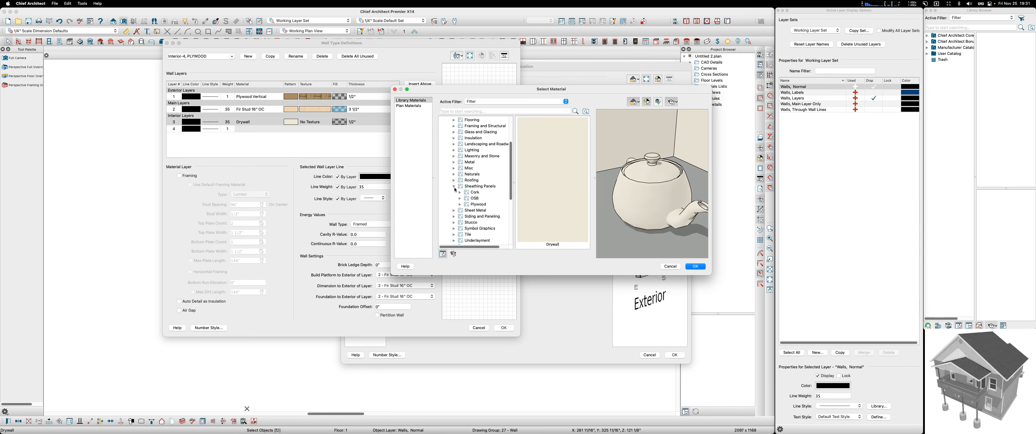
click(460, 205)
click(481, 216)
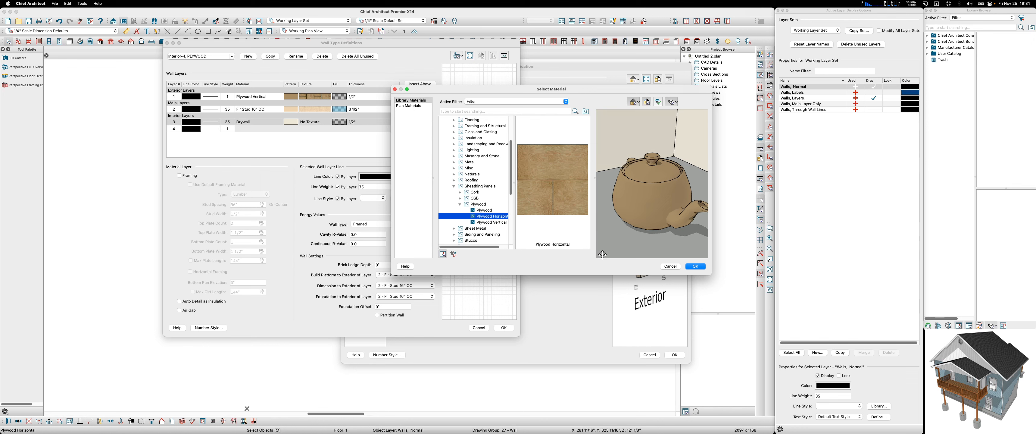
click(699, 267)
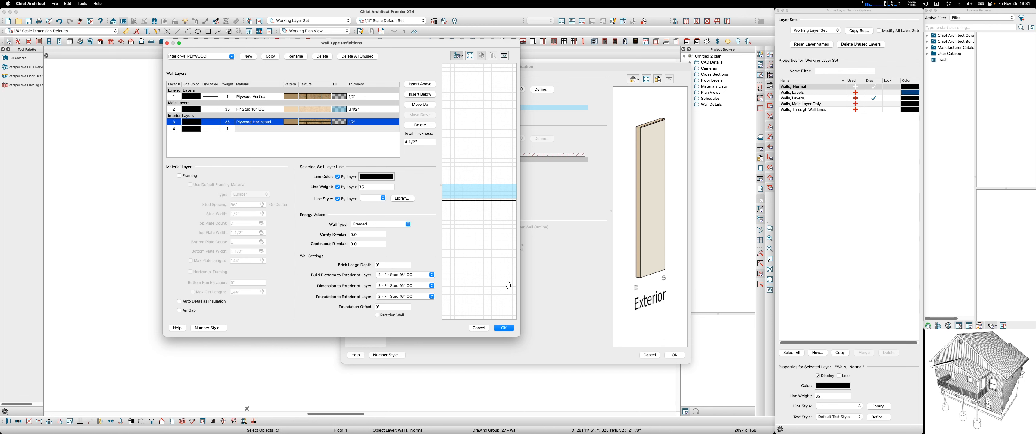
click(505, 327)
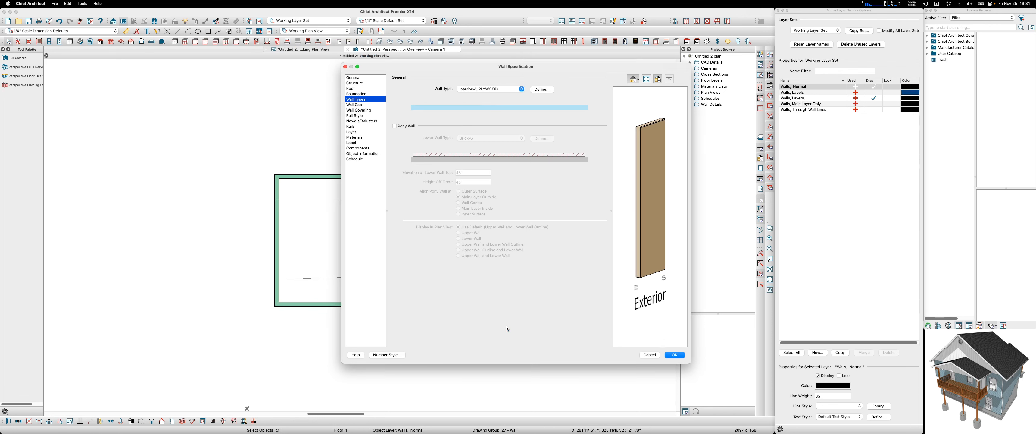
Make the main stud layer of Interior-4, PLYWOOD use the default framing material and apply the wall type to the partition walls
click(539, 91)
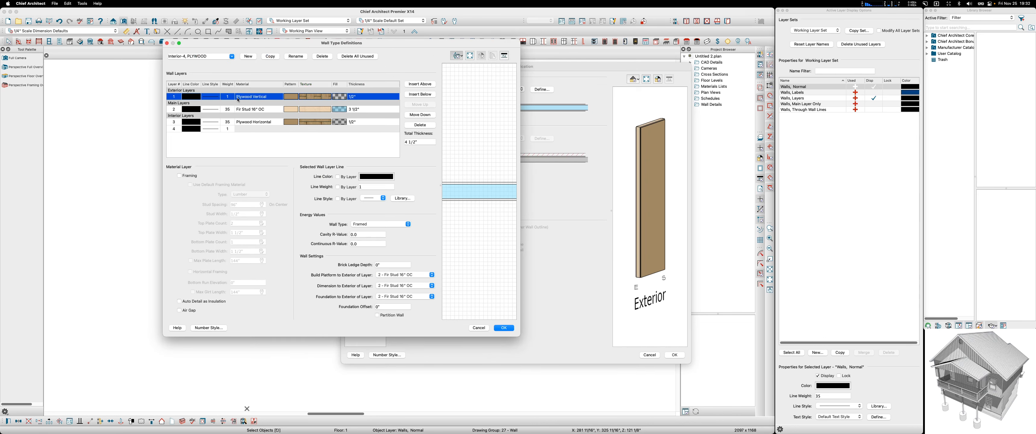
click(265, 110)
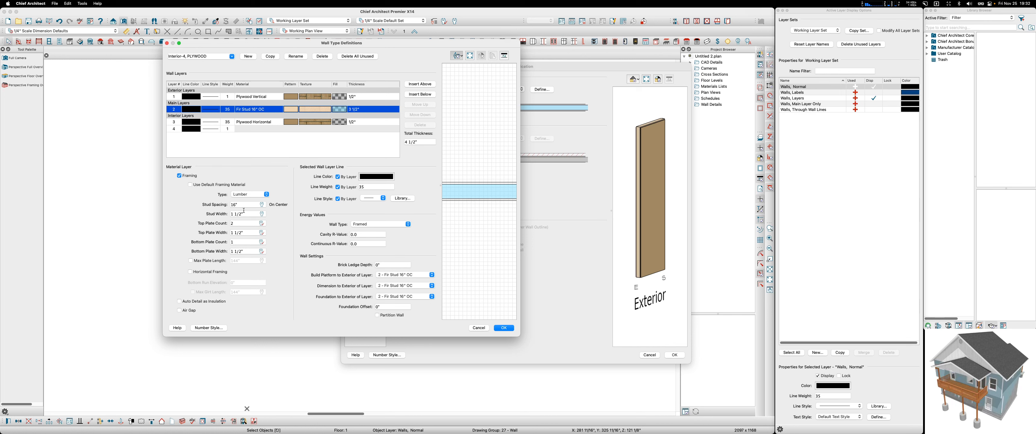
click(191, 185)
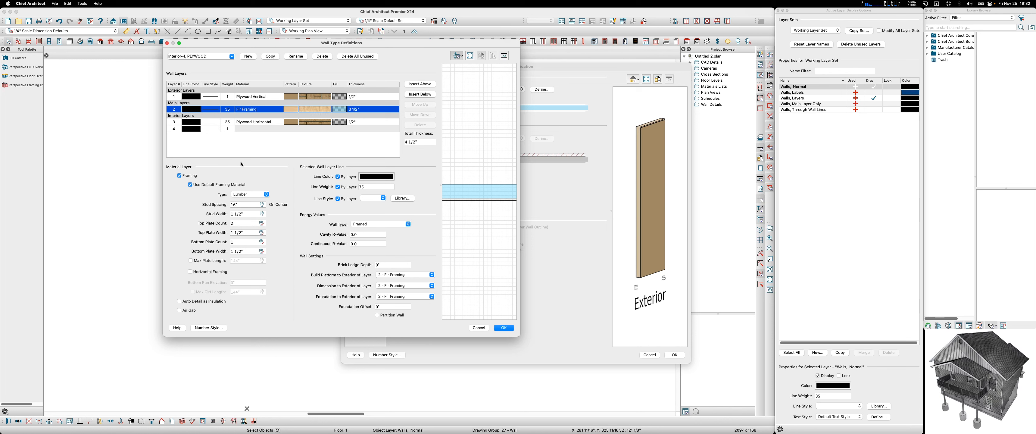
click(503, 329)
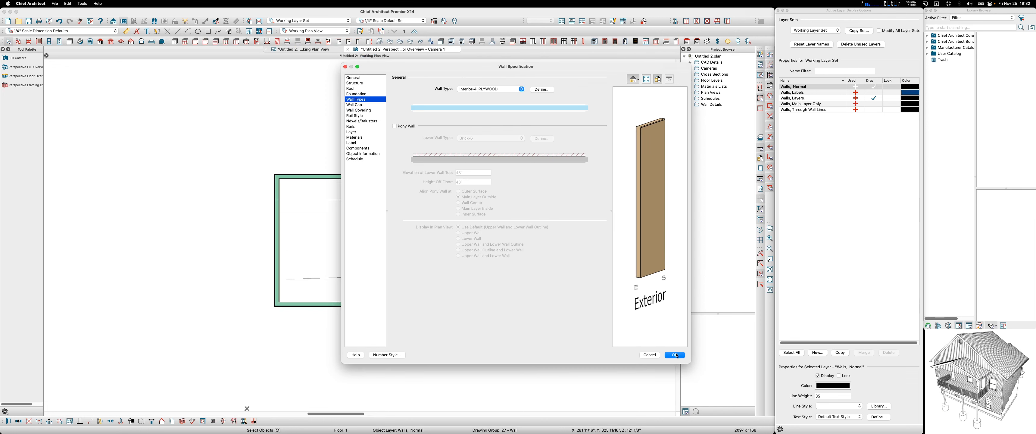
click(675, 355)
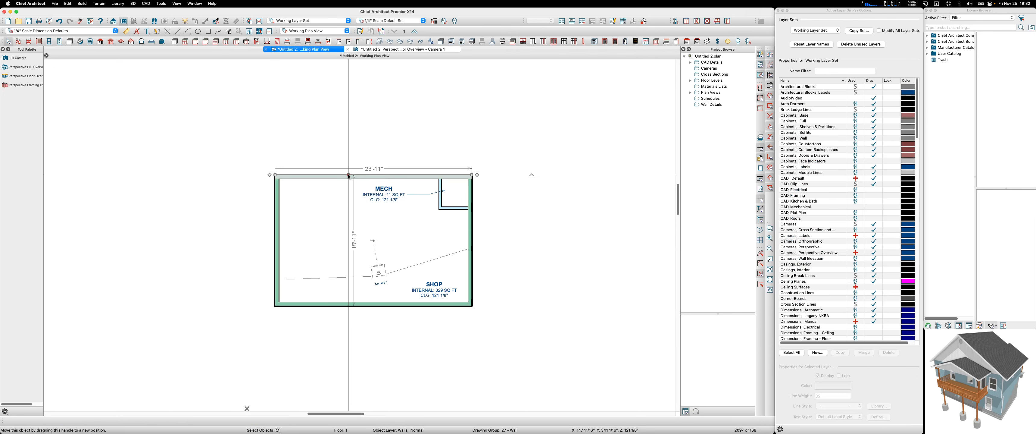
For the four exterior walls' Siding-6, PLYWOOD type, set the main framing layer's stud spacing to 16" and accept the definition
shift+click(276, 206)
shift+click(369, 303)
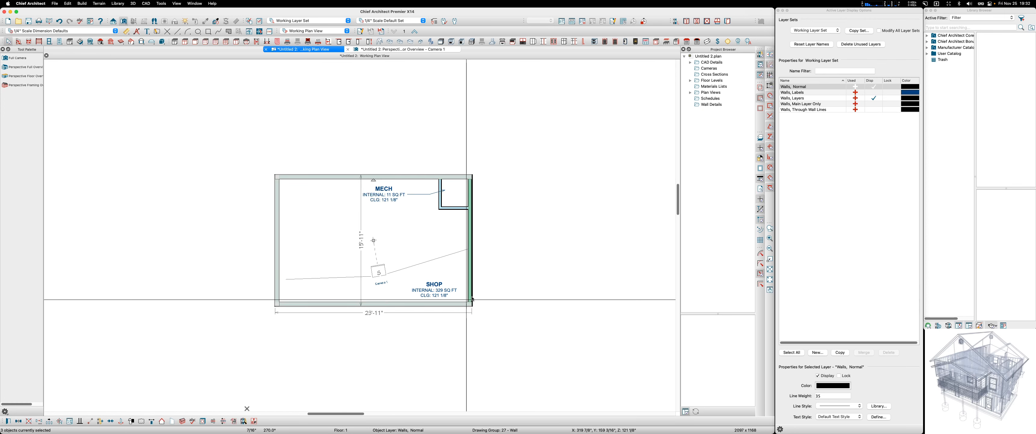
shift+click(470, 241)
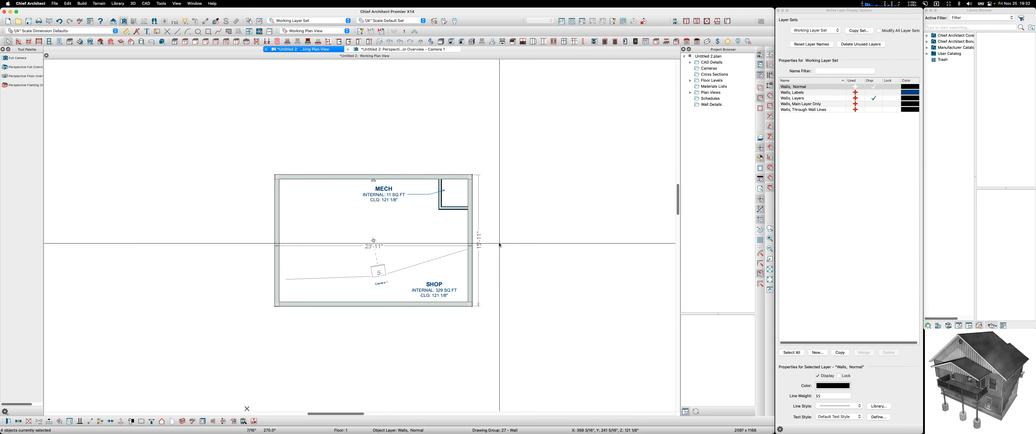
key(super+e)
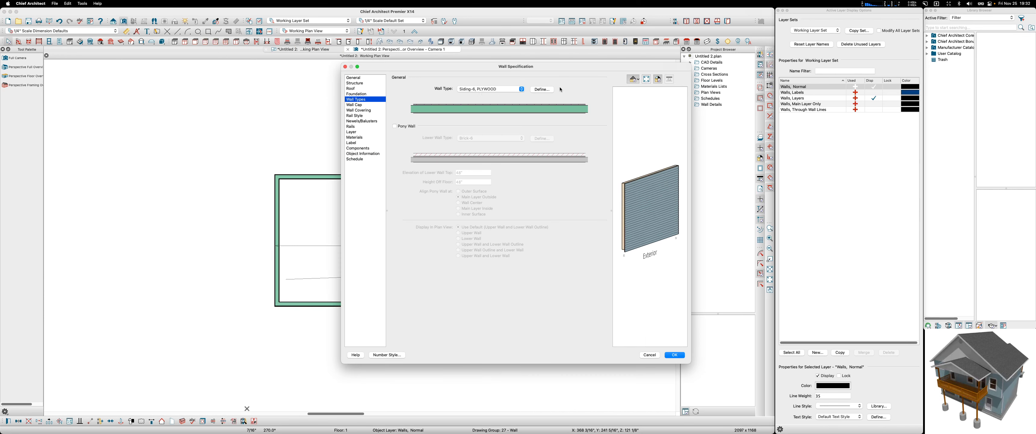
click(543, 89)
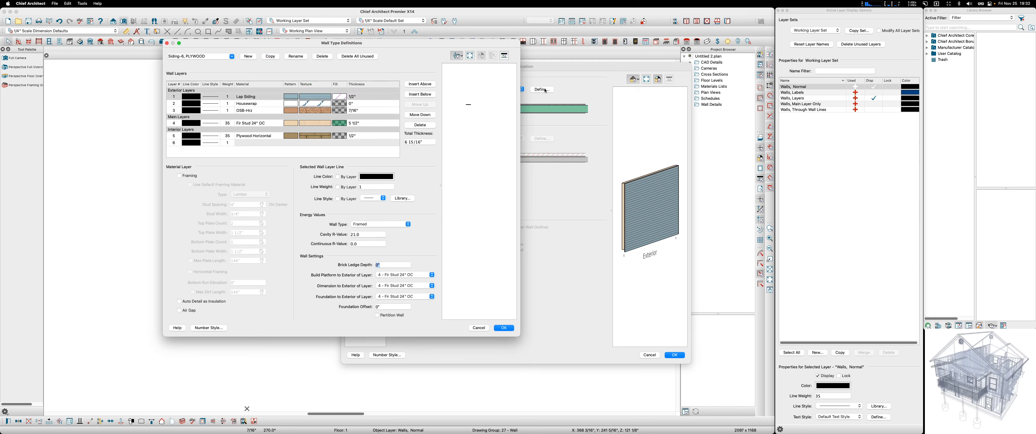
click(253, 124)
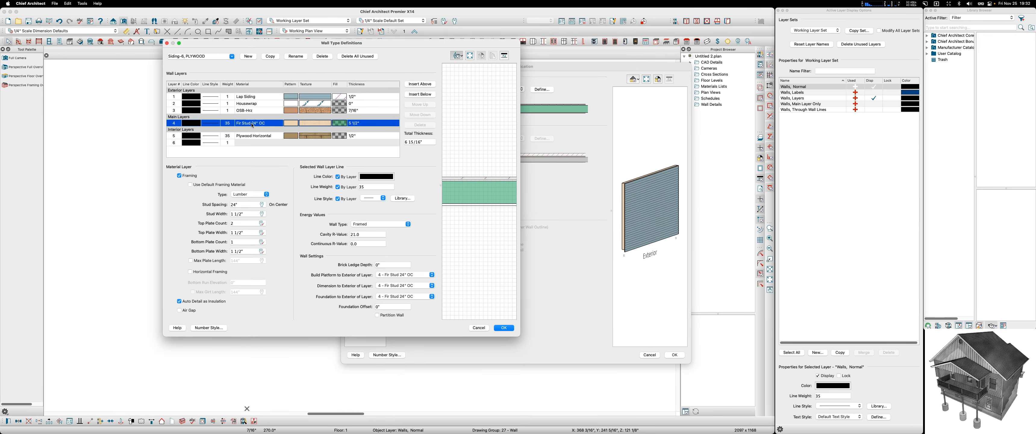
click(262, 207)
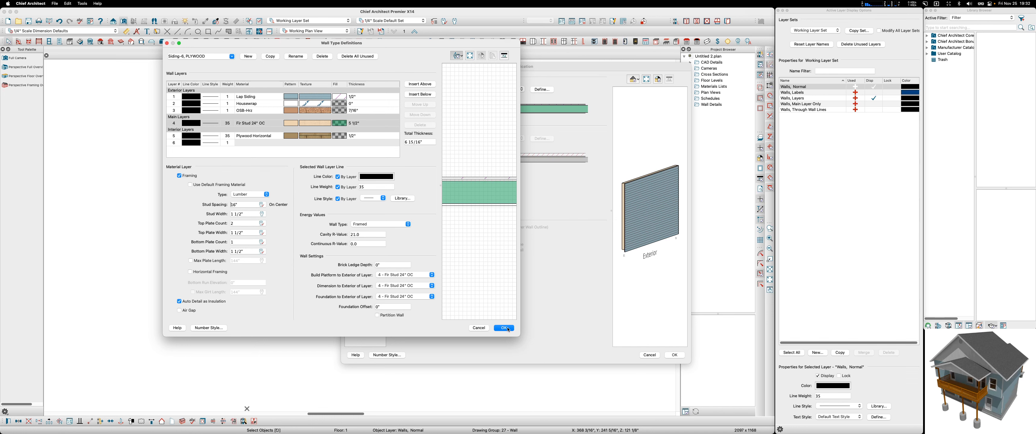
click(504, 328)
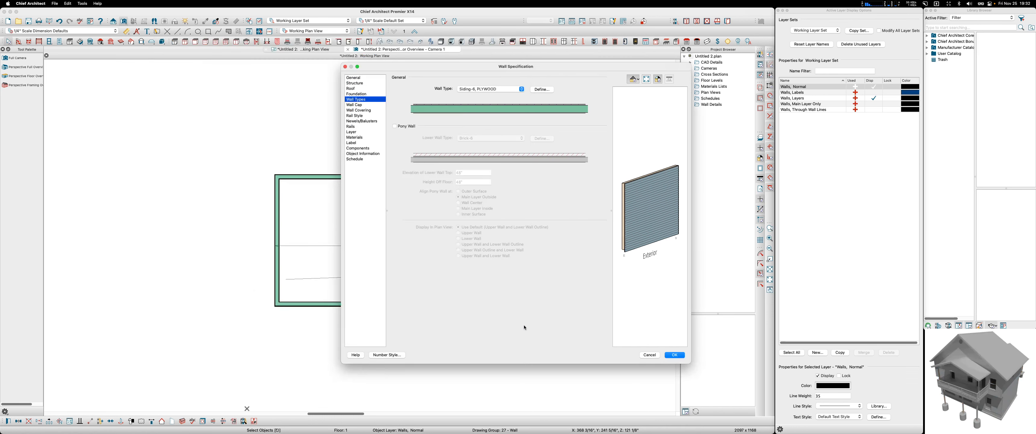
Accept the exterior walls' specification and view the plywood-finished shop from a lower angle in the perspective floor overview
click(678, 355)
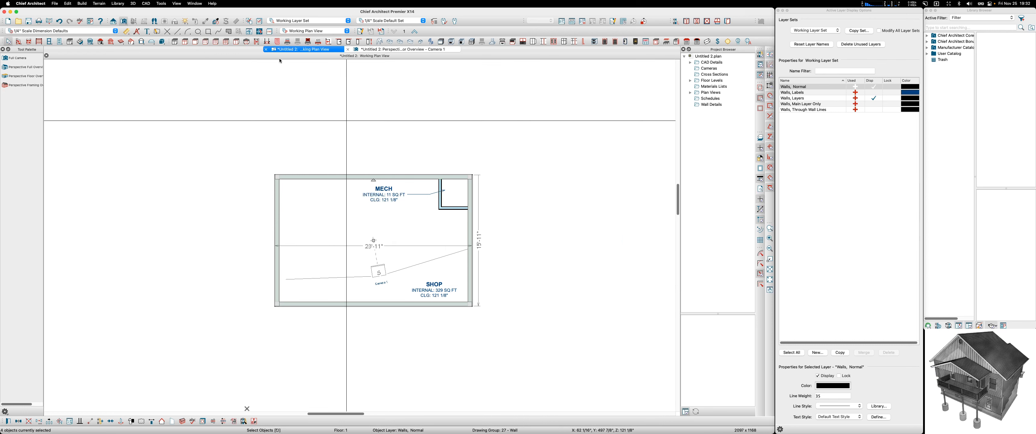
click(390, 49)
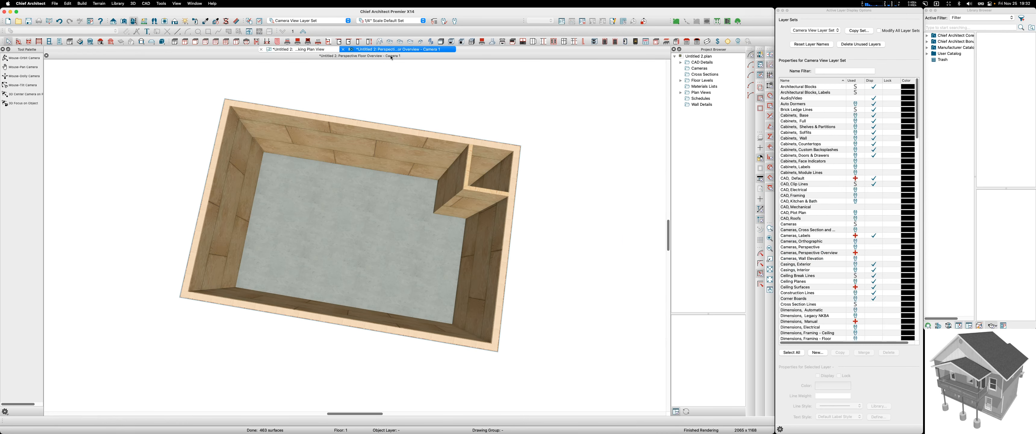
click(6, 56)
drag(297, 89, 401, 122)
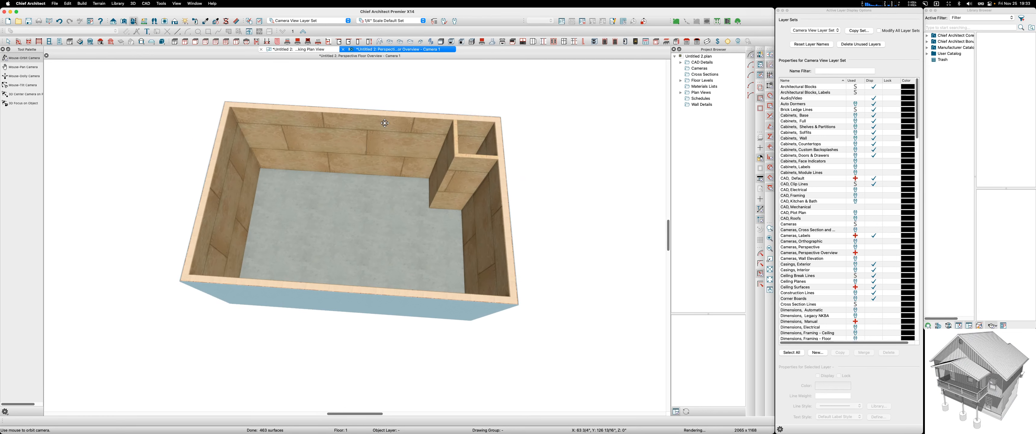
Place a garage door near one end of the shop's front exterior wall and a hinged door near the other end
click(59, 42)
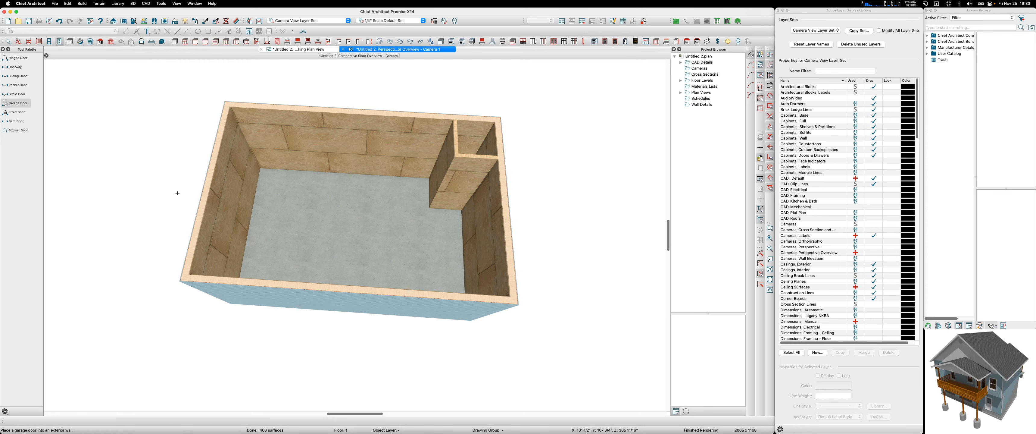
click(267, 293)
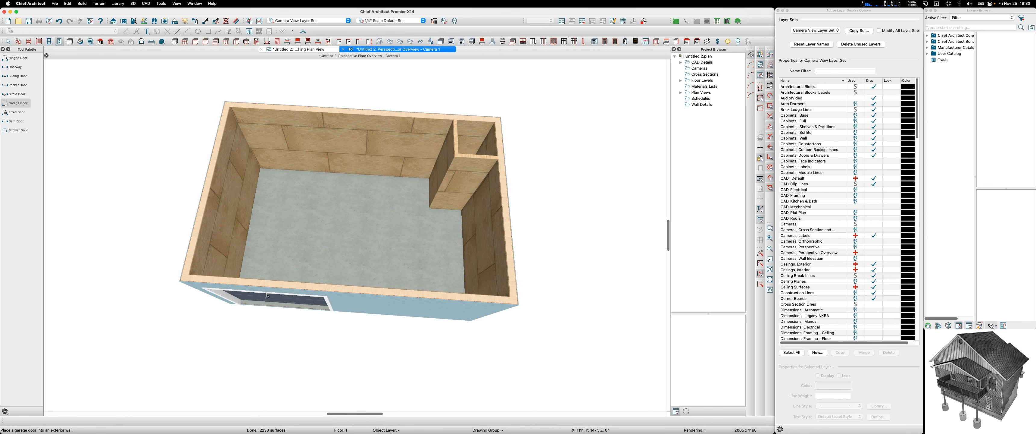
click(12, 58)
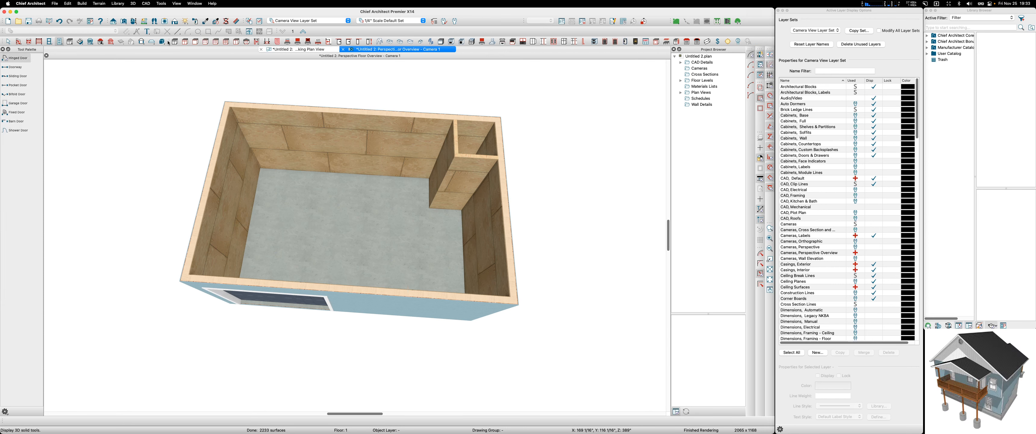
click(487, 309)
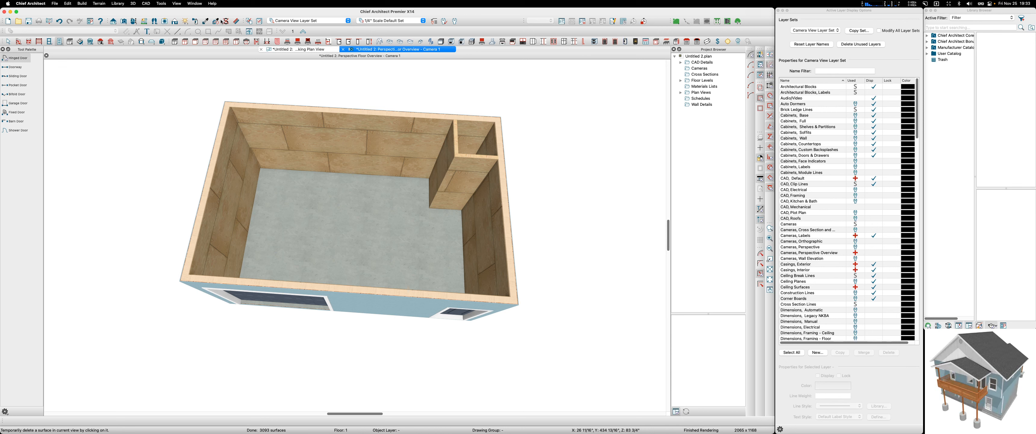
Place a standard window in the front exterior wall between the garage door and the hinged door, close to the hinged door
click(135, 23)
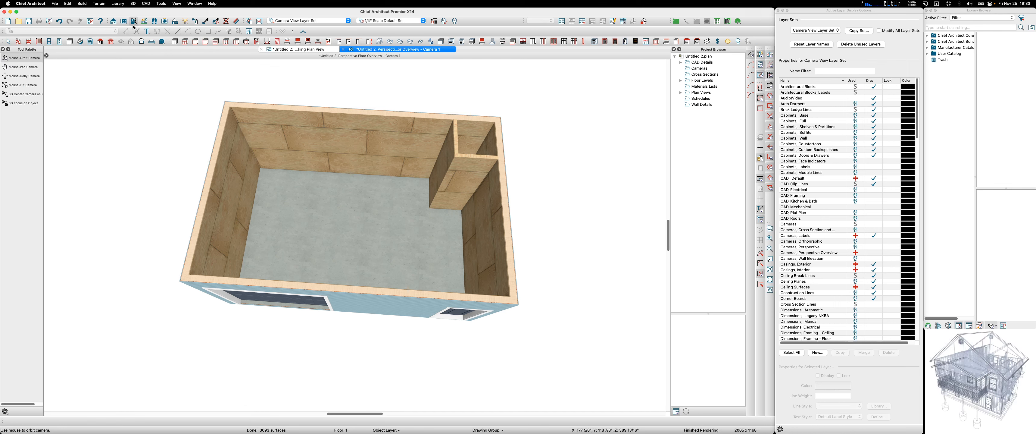
drag(286, 218, 506, 222)
drag(380, 219, 208, 198)
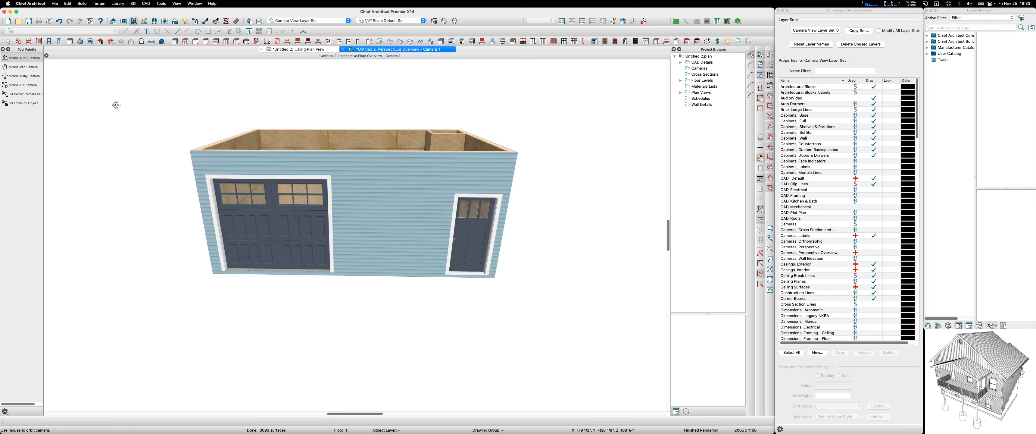
click(50, 42)
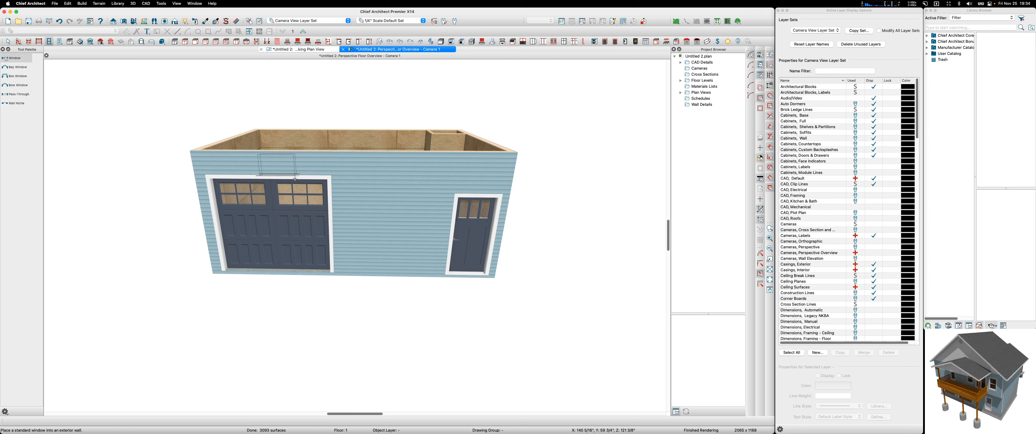
click(425, 211)
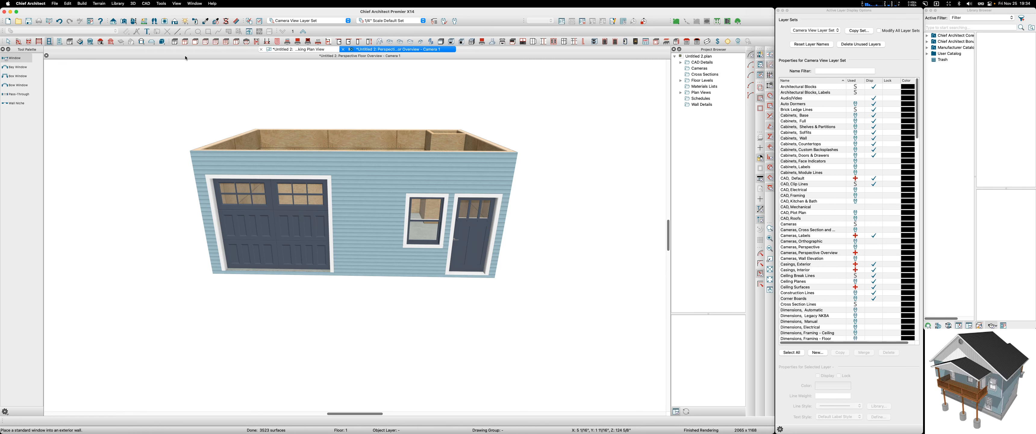
In the working plan view, move the SHOP room label away from the hinged door to beside the MECH label
click(298, 49)
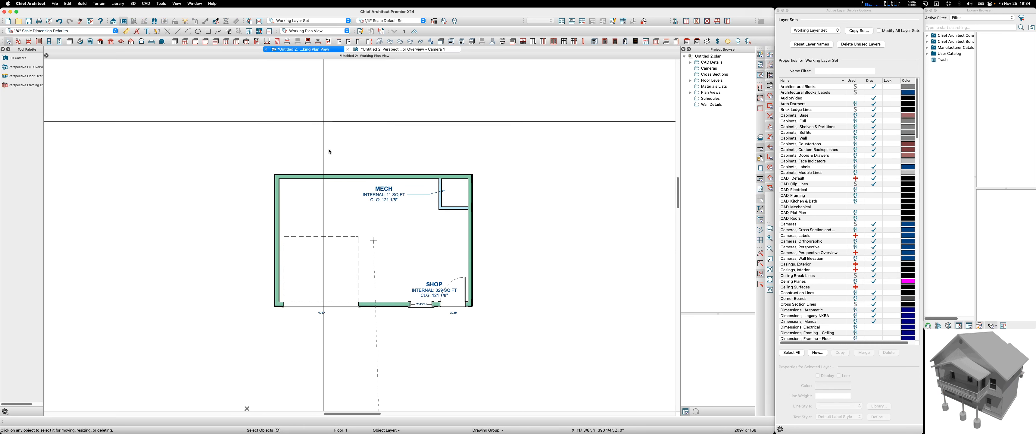
scroll(484, 328, up, 2)
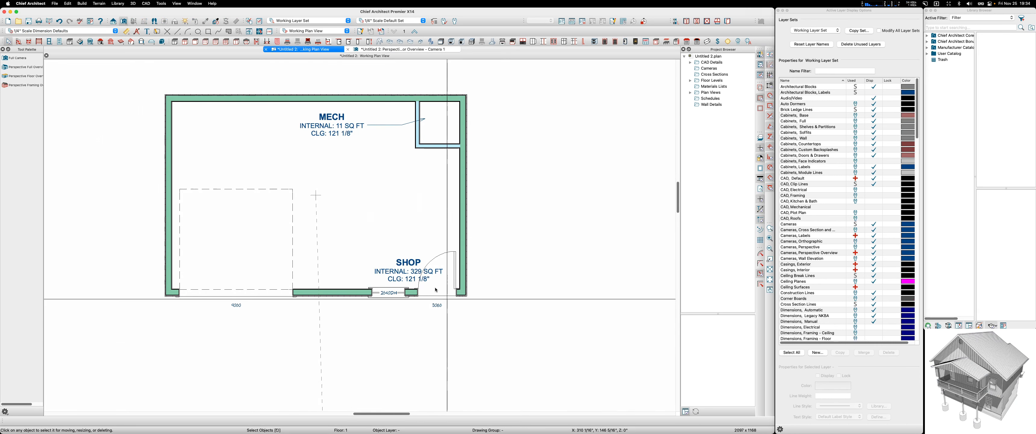
click(414, 269)
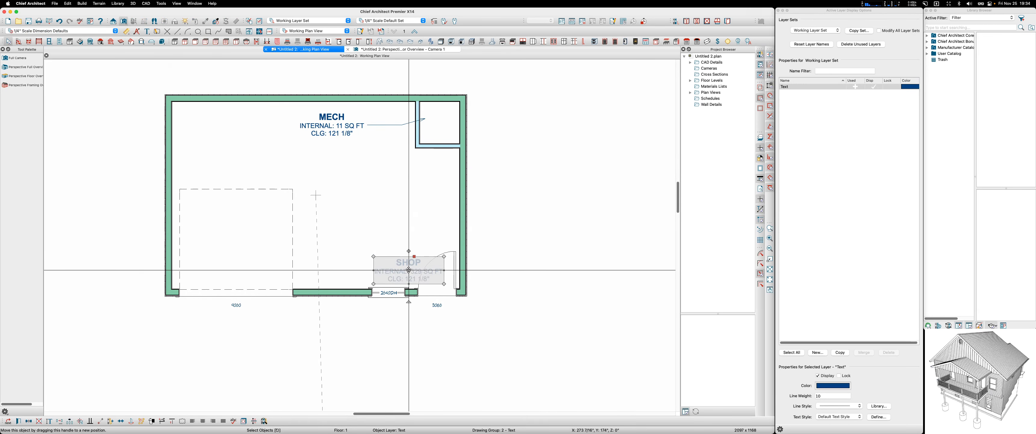
drag(409, 270, 253, 121)
Check the hinged door's distance from the adjacent side wall in the plan
scroll(365, 275, up, 2)
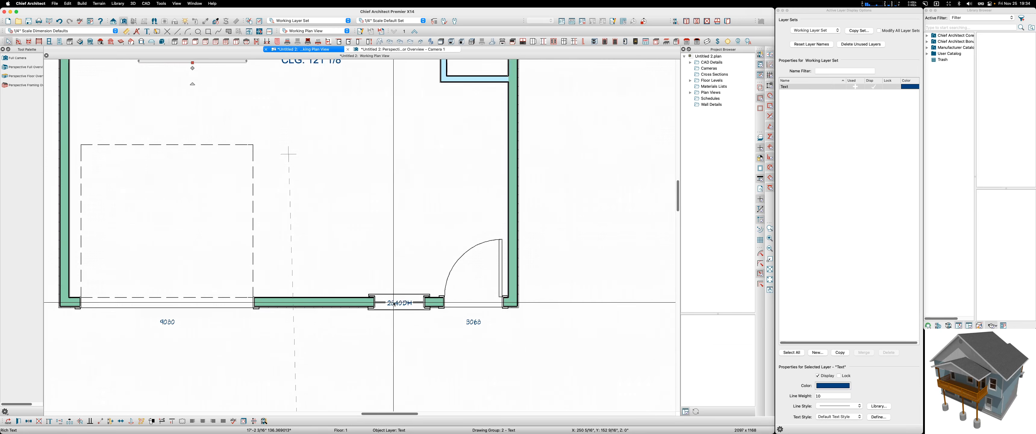
click(402, 307)
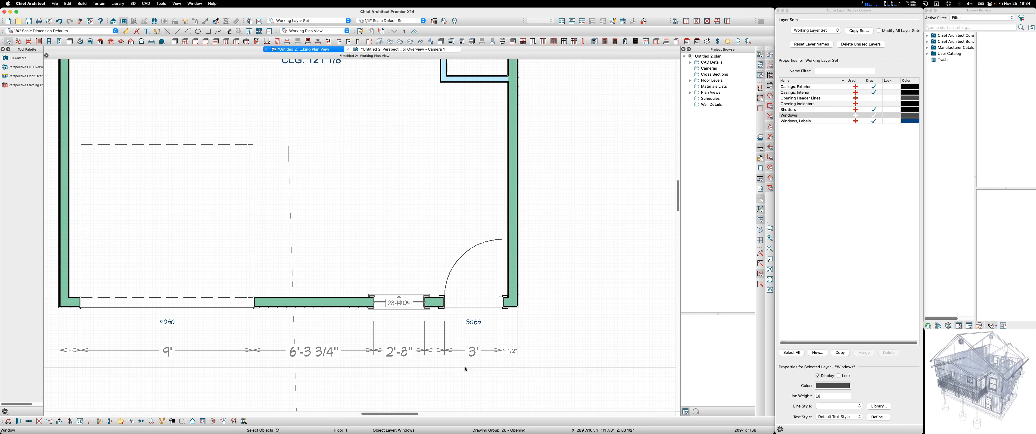
scroll(506, 368, up, 2)
key(Escape)
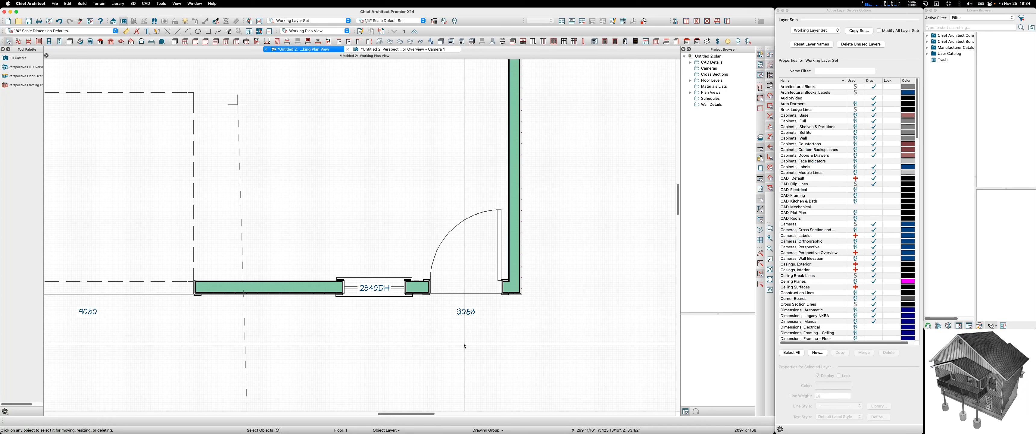
click(466, 283)
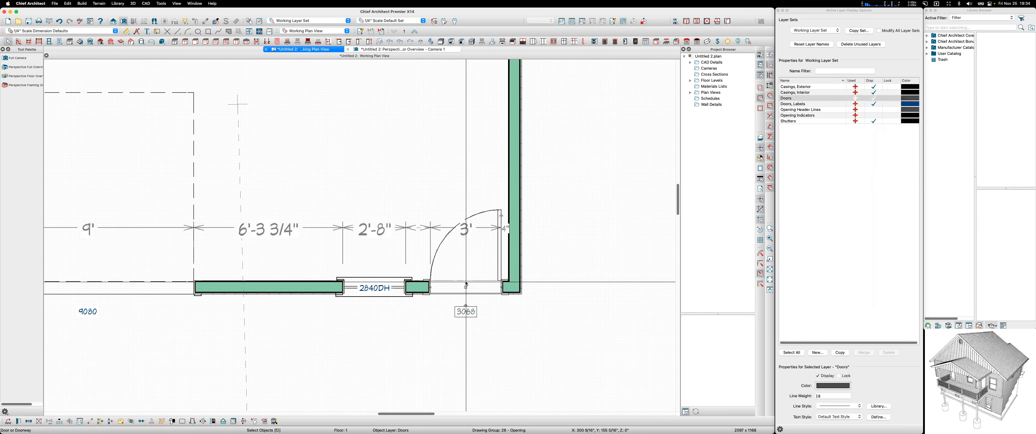
click(505, 228)
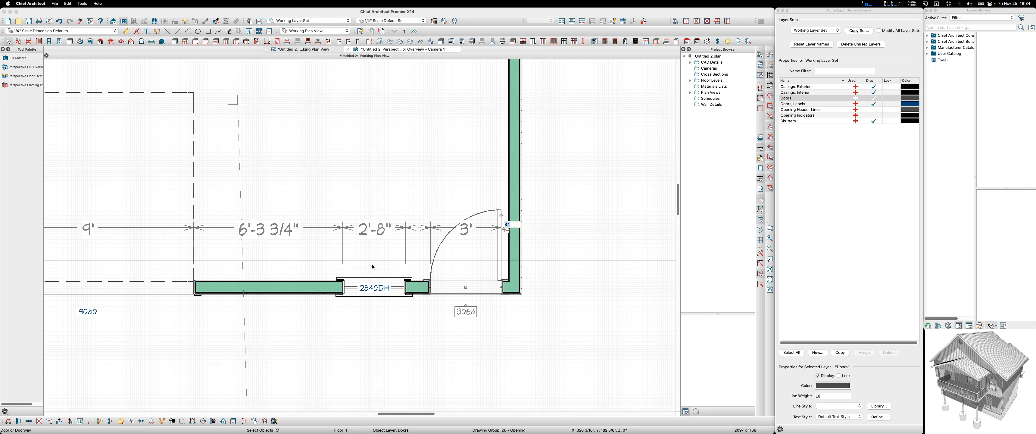
Set the distance between the 2840DH window and the hinged door to 12 inches
click(377, 296)
scroll(414, 232, up, 3)
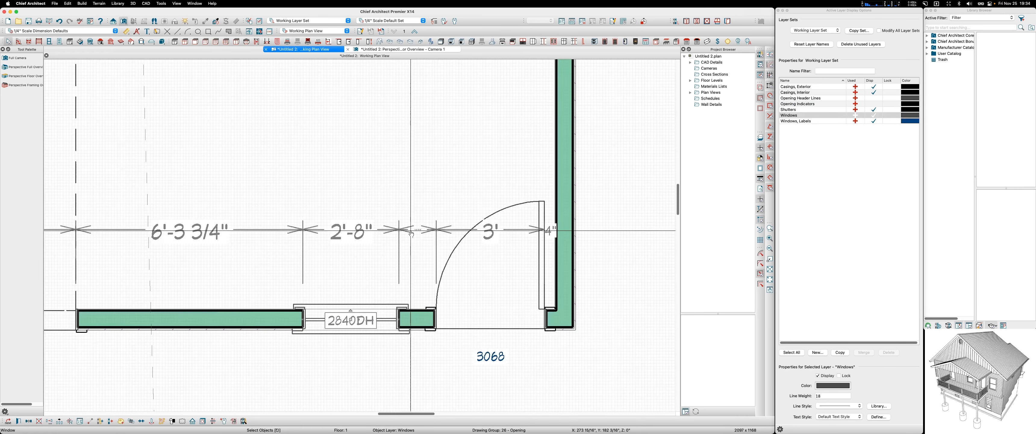
scroll(414, 234, up, 5)
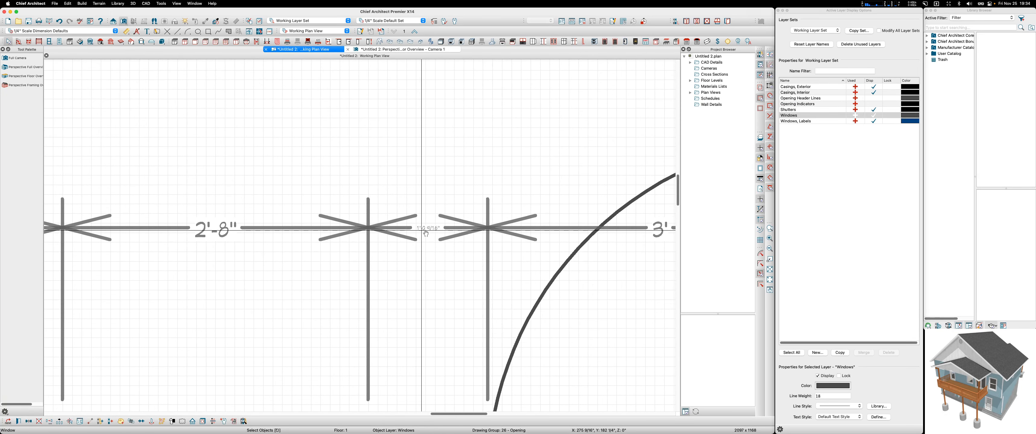
click(435, 230)
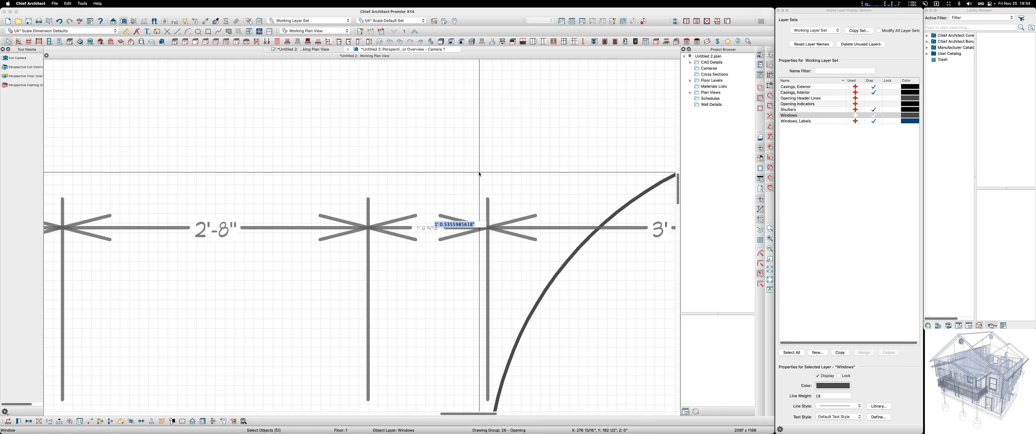
text(12)
key(Return)
scroll(306, 339, down, 4)
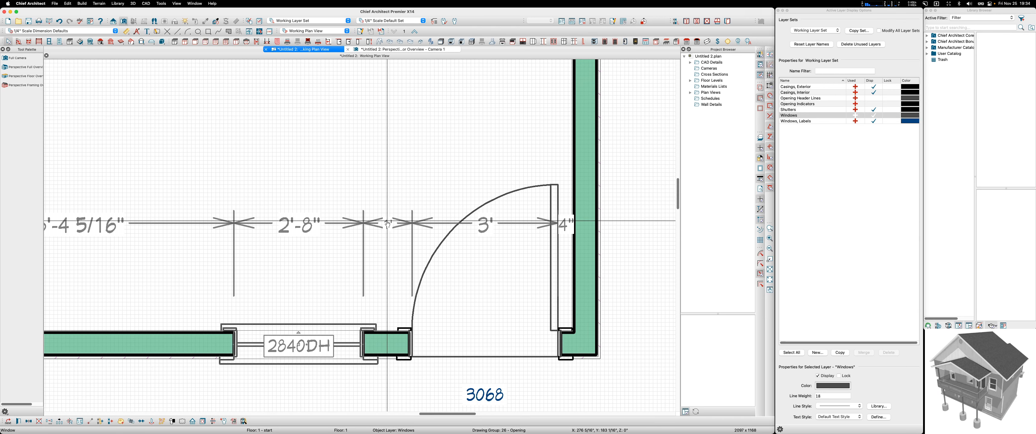
scroll(557, 225, down, 3)
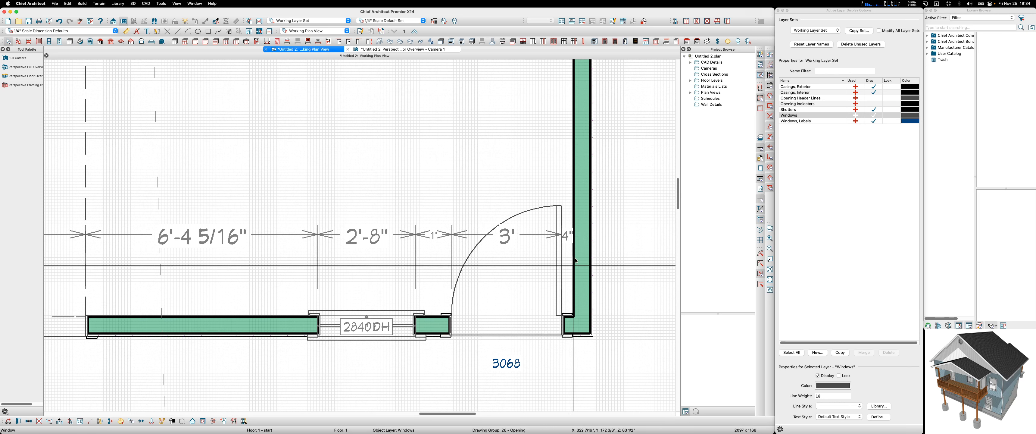
scroll(514, 286, down, 2)
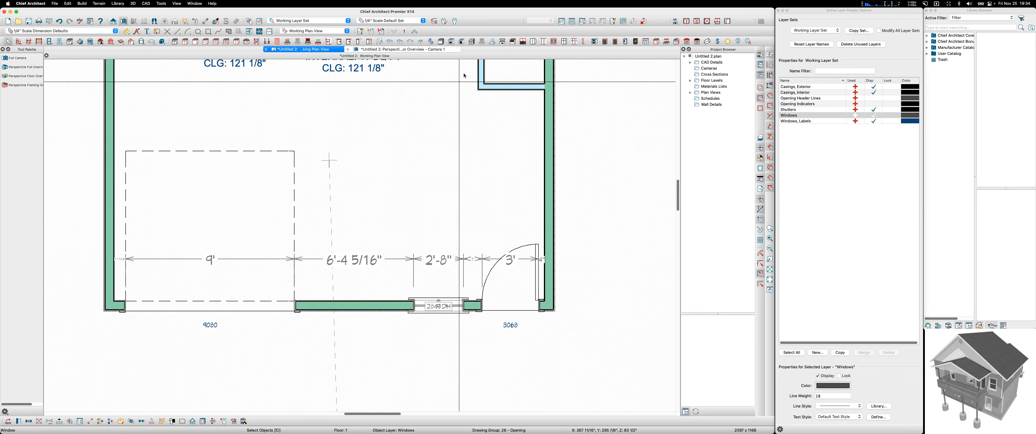
Select all saved text styles in the default settings and open them together for editing
click(455, 21)
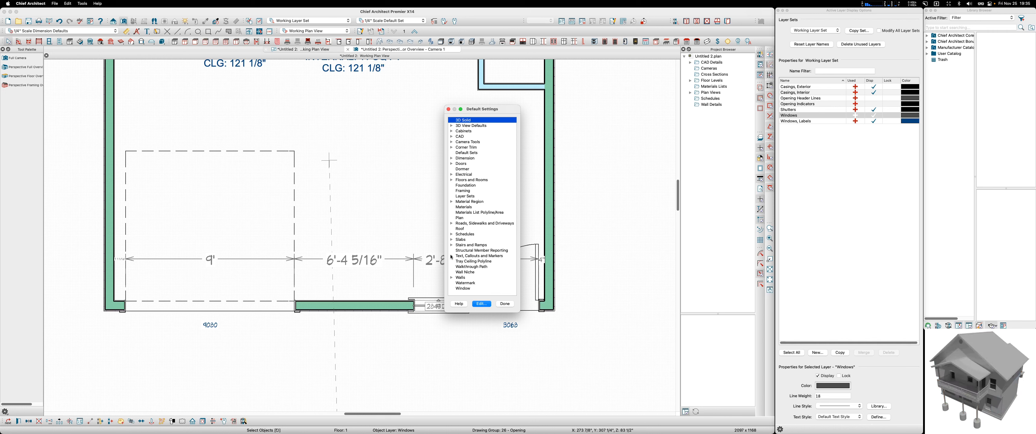
double_click(476, 262)
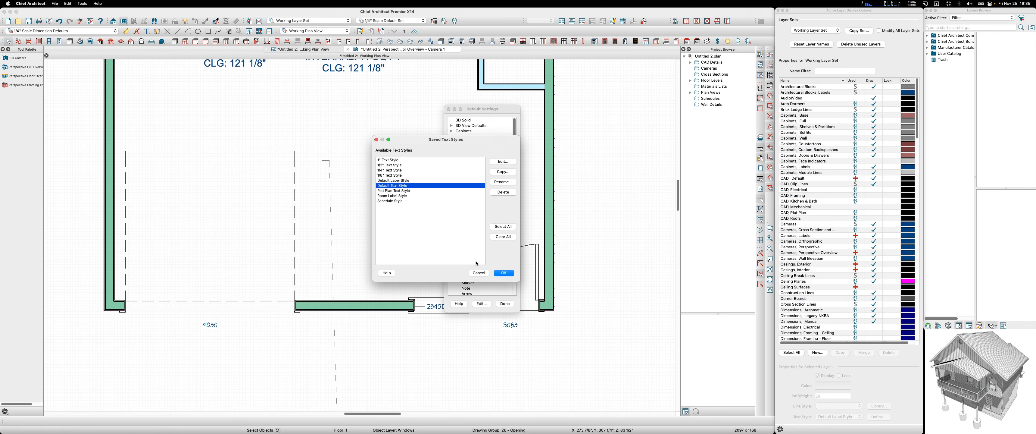
click(428, 225)
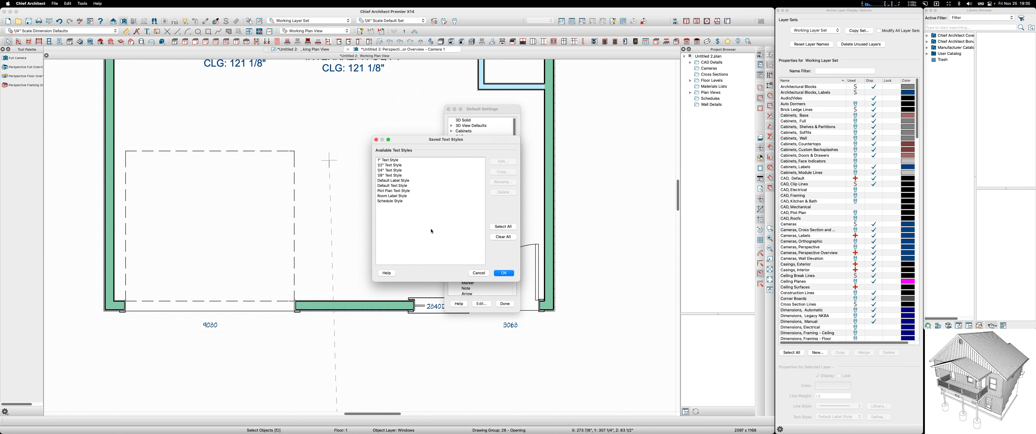
drag(436, 233, 403, 171)
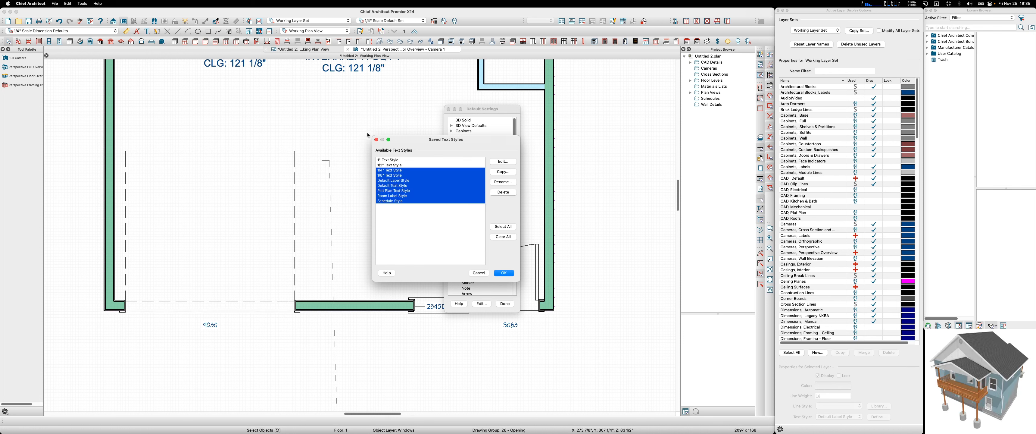
shift+click(389, 161)
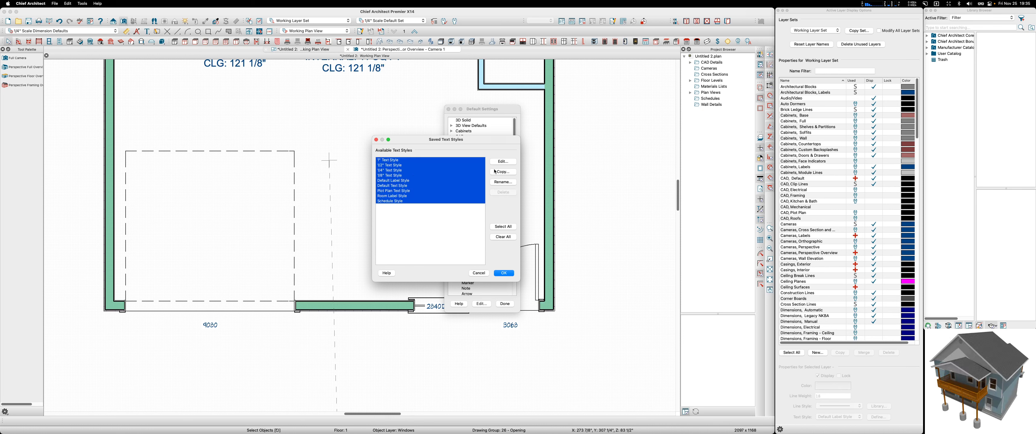
click(502, 162)
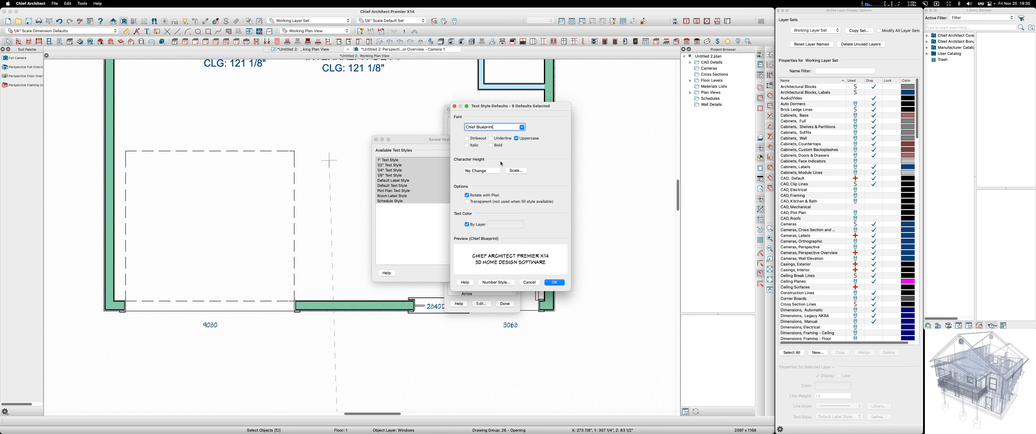
Change the font of all selected text styles to Arial
click(520, 127)
scroll(522, 157, up, 5)
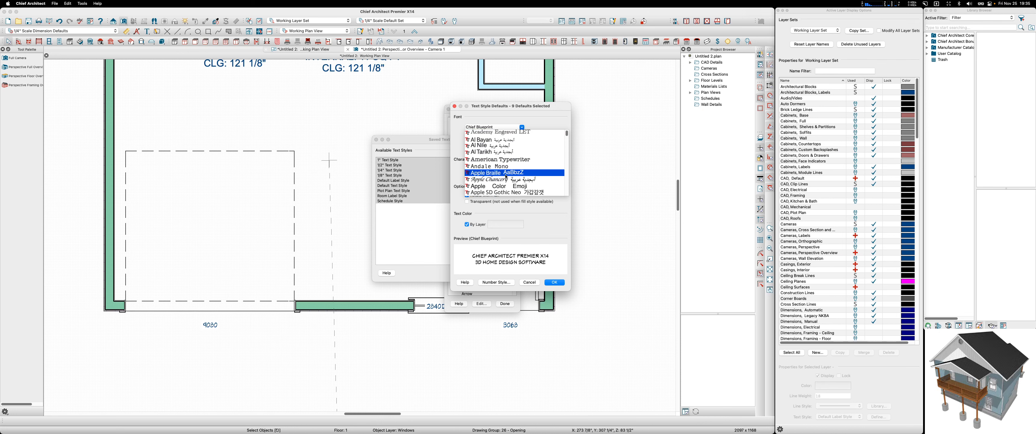
scroll(519, 175, down, 15)
scroll(518, 176, up, 6)
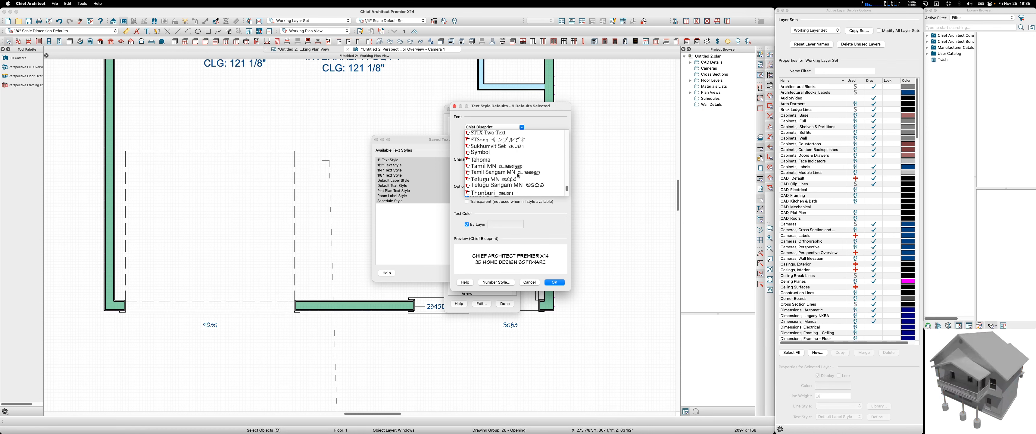
scroll(518, 176, up, 4)
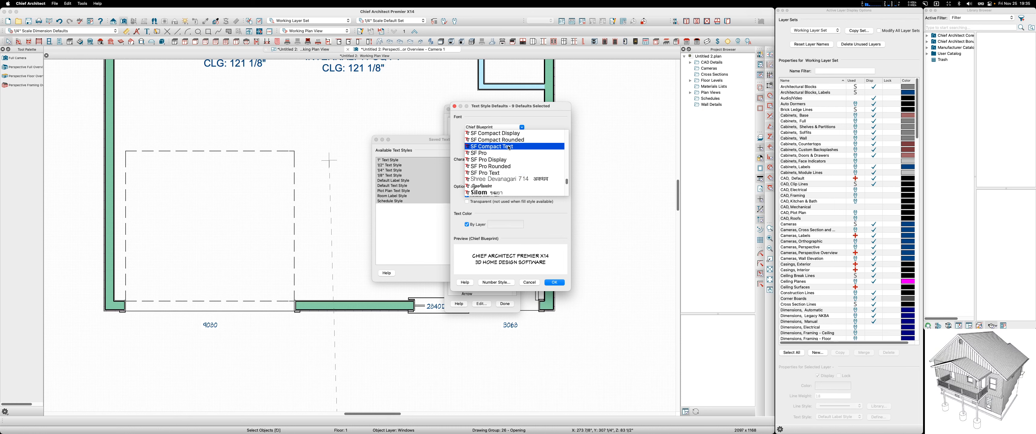
scroll(508, 146, up, 1)
scroll(511, 165, down, 1)
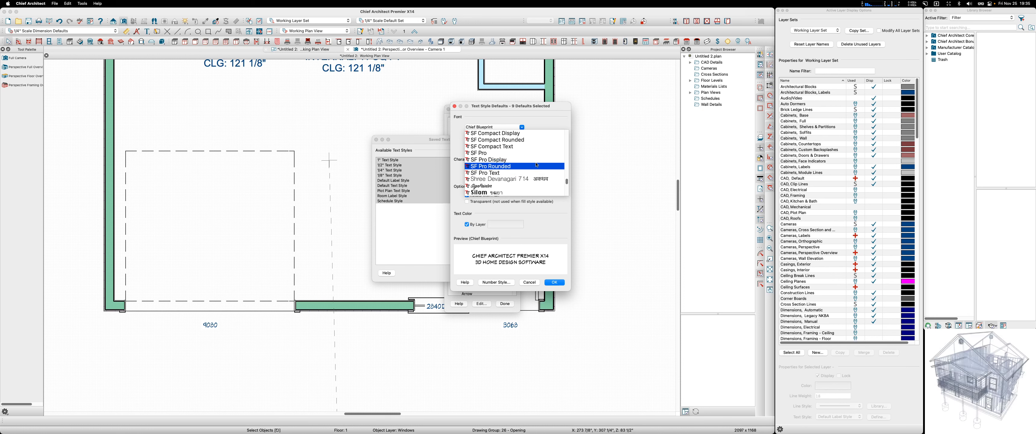
scroll(521, 163, up, 10)
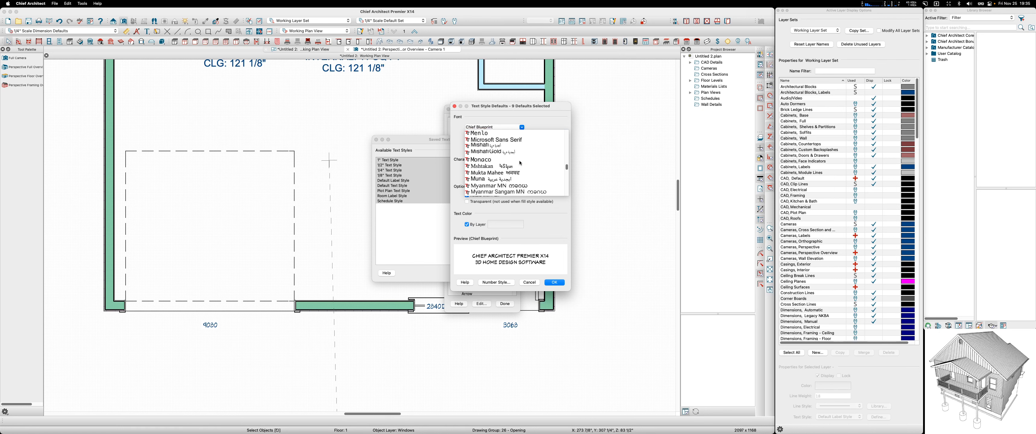
scroll(521, 163, up, 10)
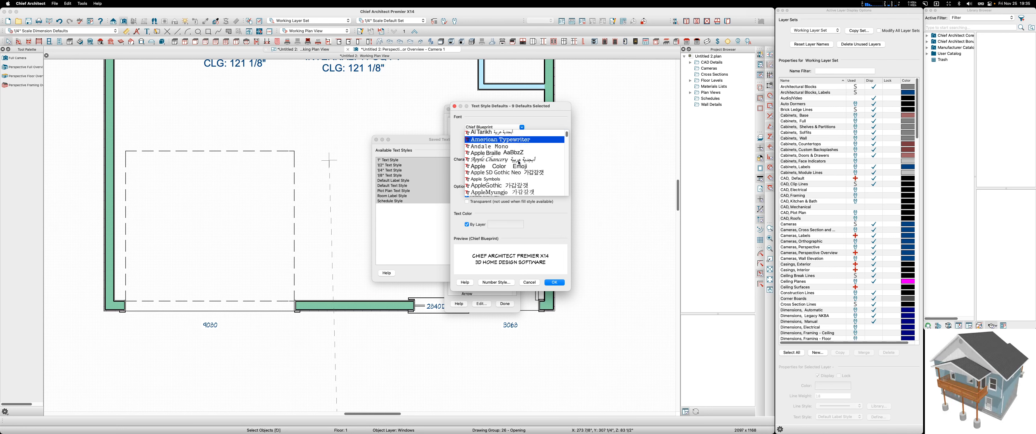
scroll(519, 163, down, 5)
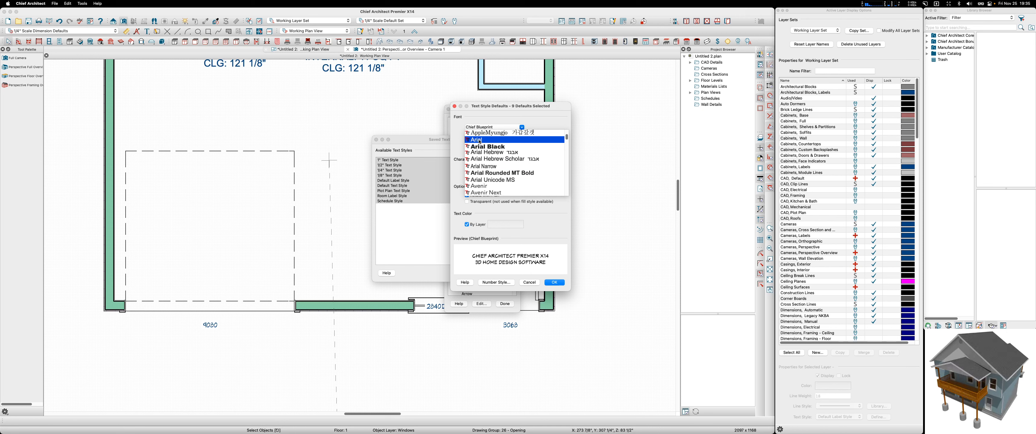
click(480, 140)
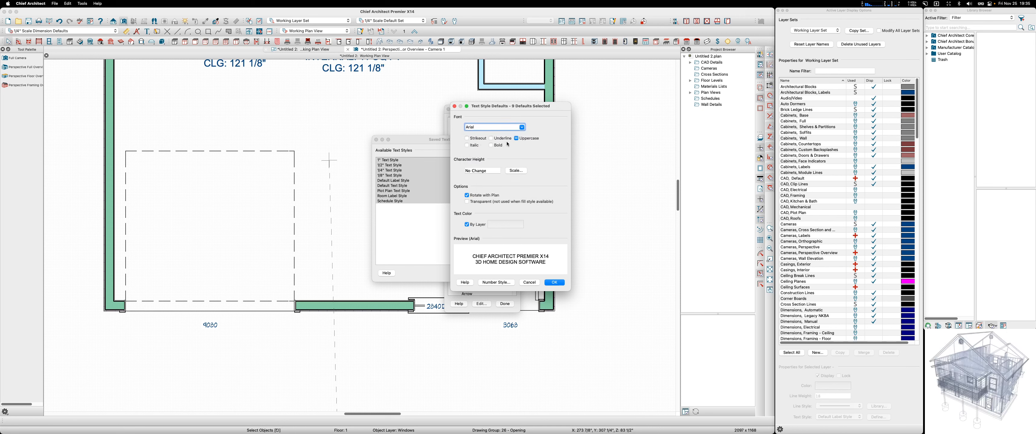
Turn on uppercase for all selected text styles, apply the changes and close the default settings
click(517, 138)
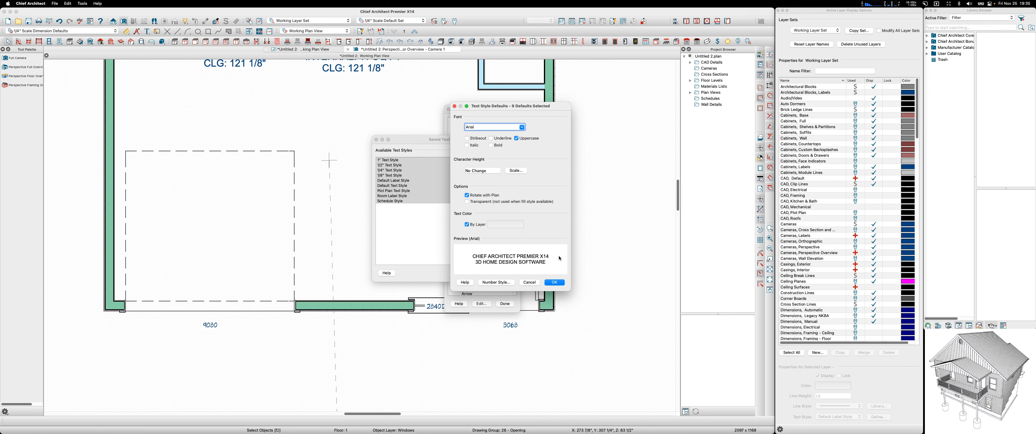
click(555, 282)
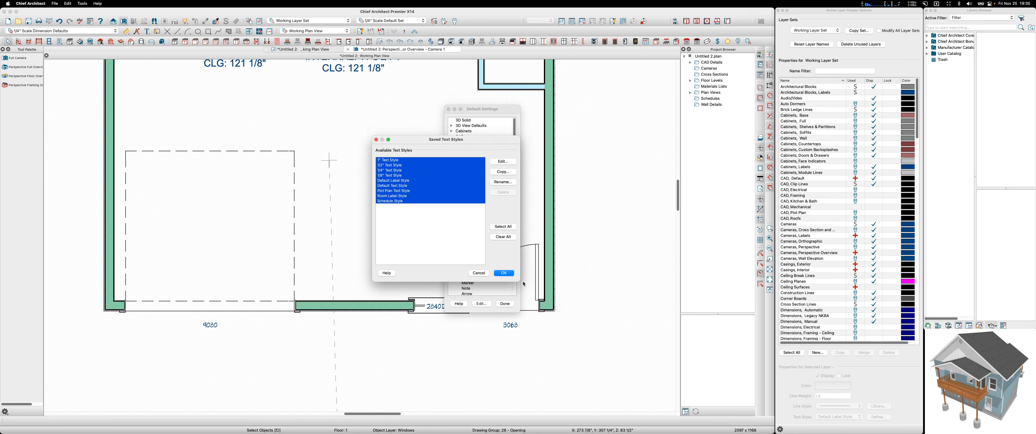
click(504, 273)
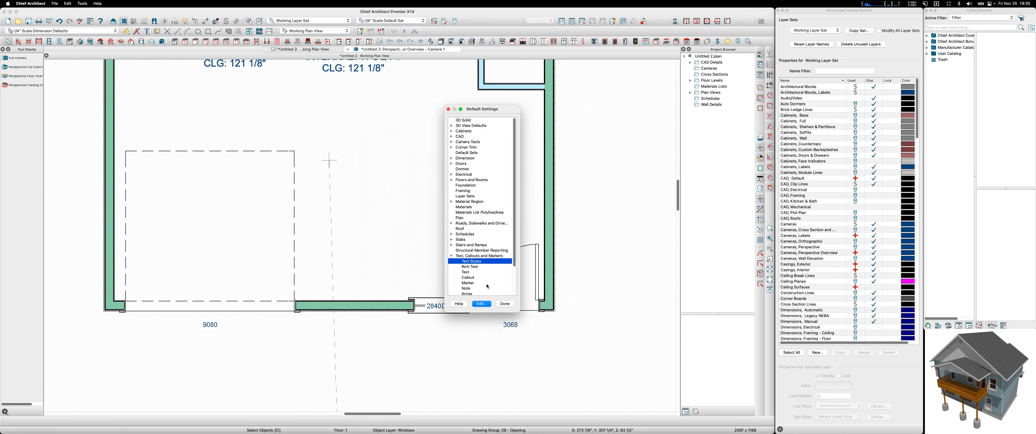
click(505, 304)
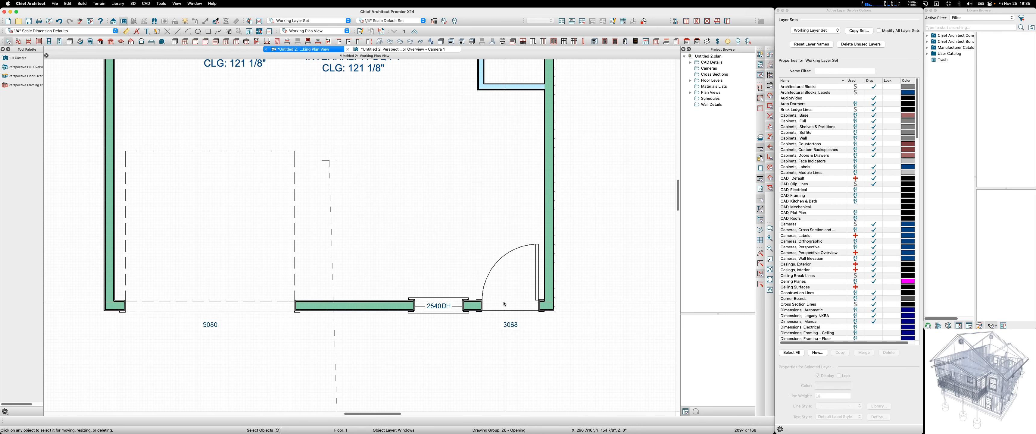
Change the Y offset of the hinged door's label so the 3068 label sits within the door opening
scroll(505, 305, up, 3)
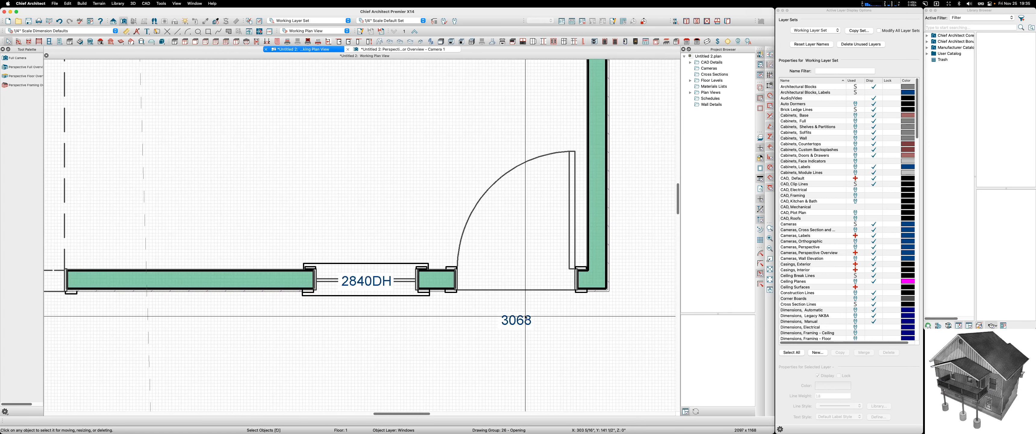
scroll(565, 308, down, 3)
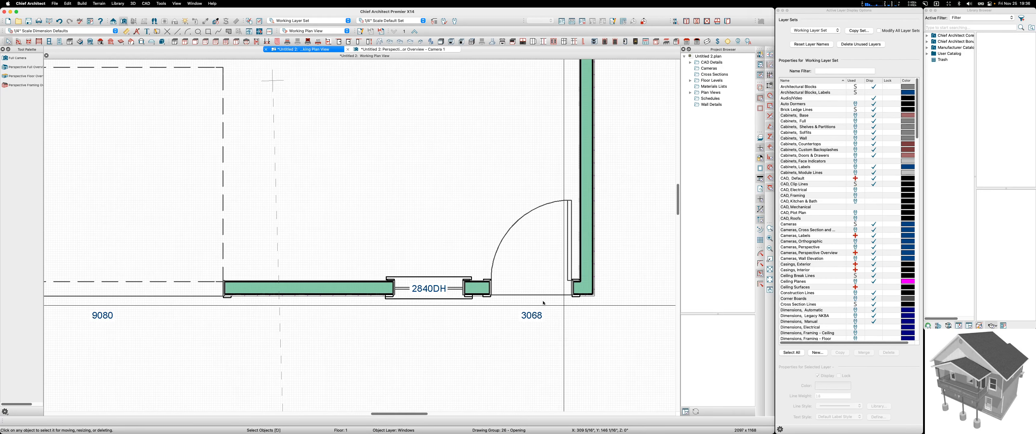
scroll(543, 303, down, 3)
scroll(511, 315, up, 2)
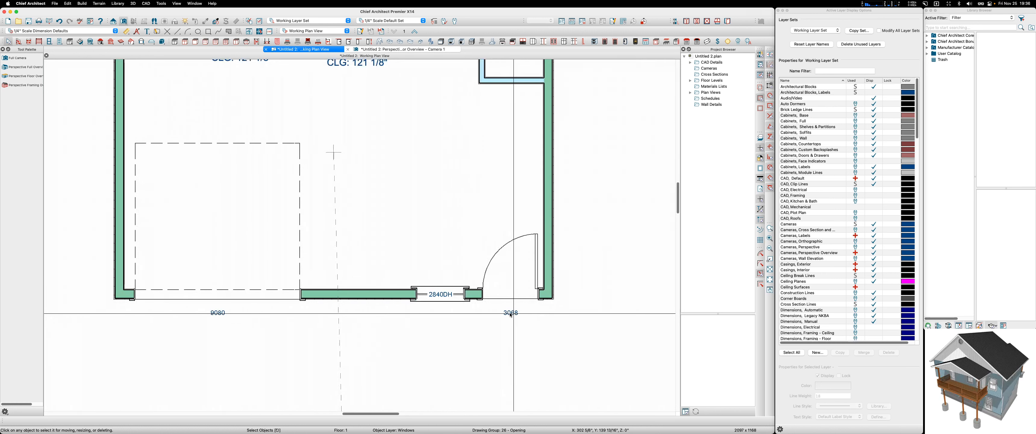
double_click(516, 290)
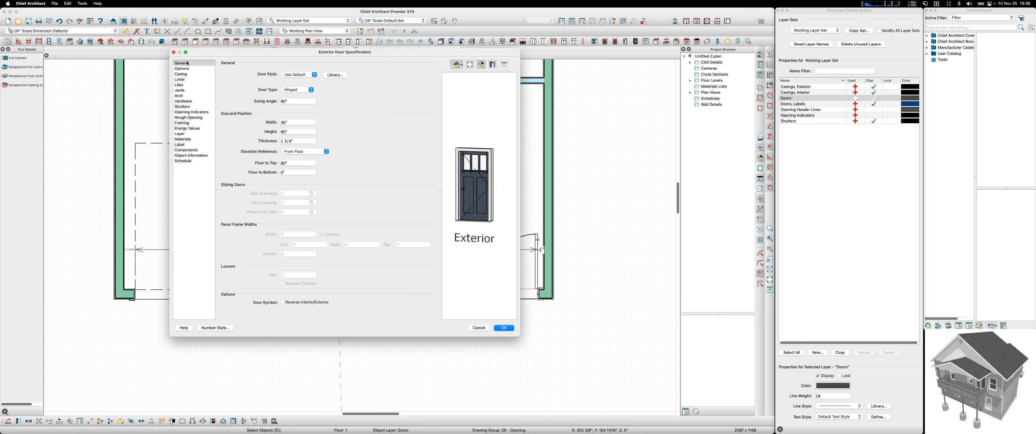
click(183, 144)
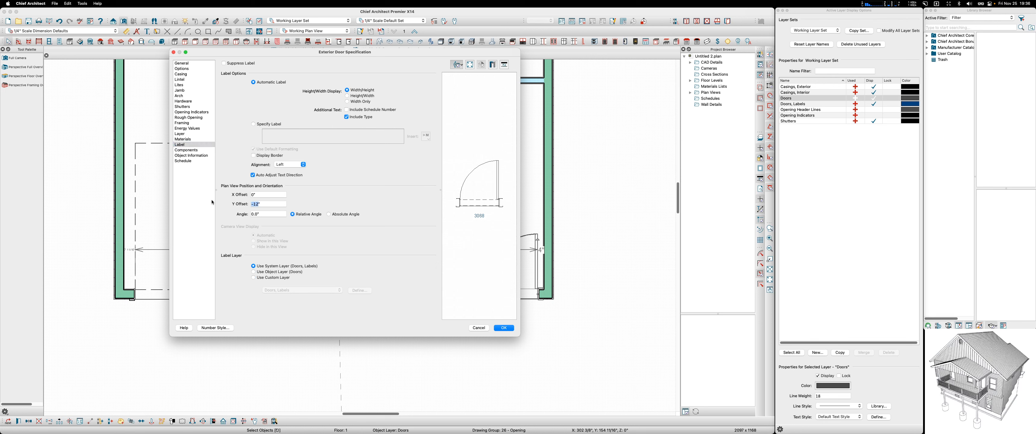
key(Return)
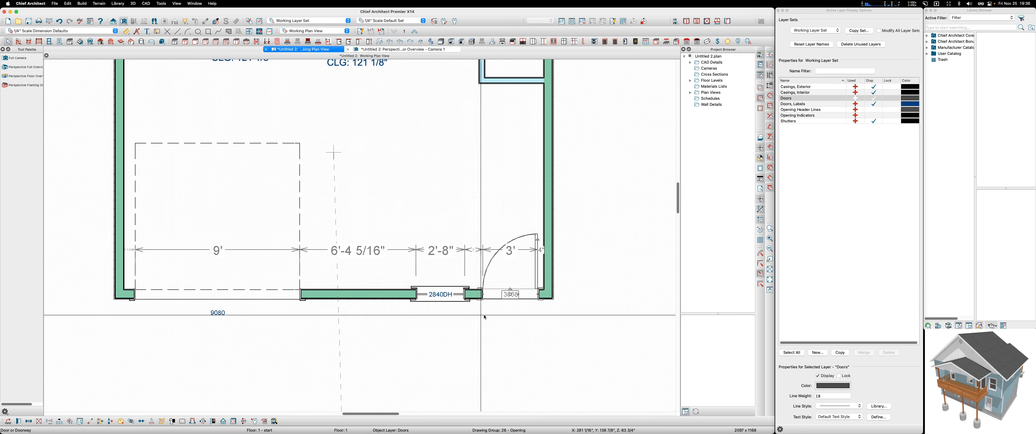
scroll(484, 316, up, 2)
key(Escape)
Inspect the placement of the 3068 label in the hinged door's opening
scroll(526, 293, up, 2)
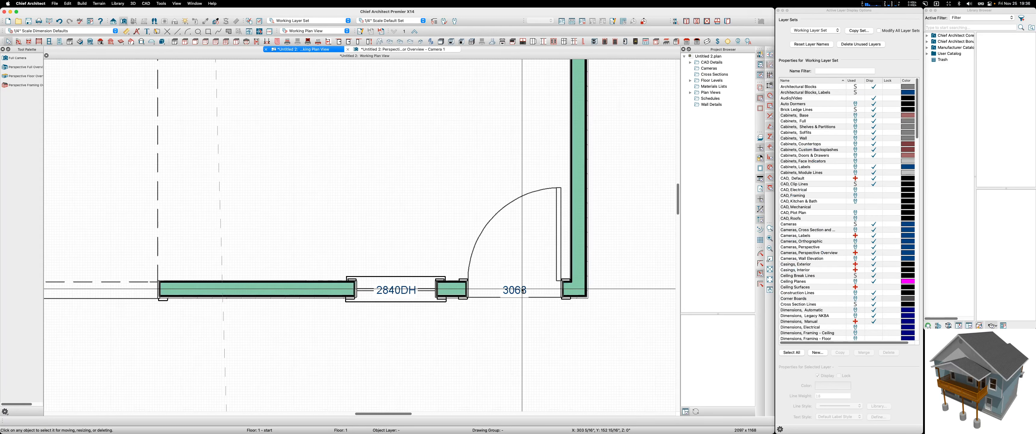
click(521, 292)
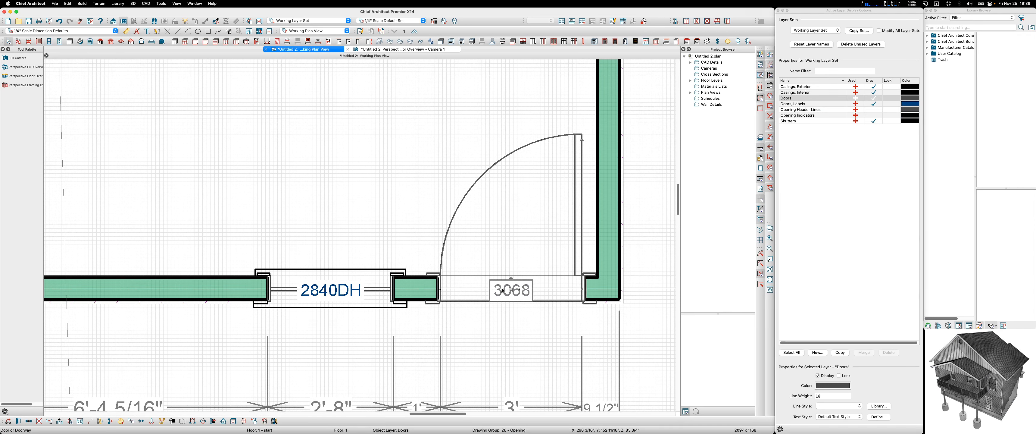
scroll(503, 290, down, 3)
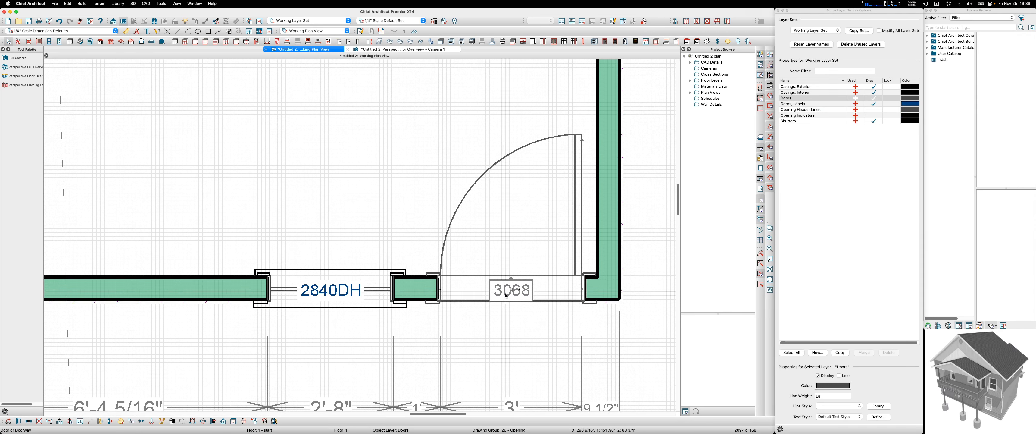
key(Escape)
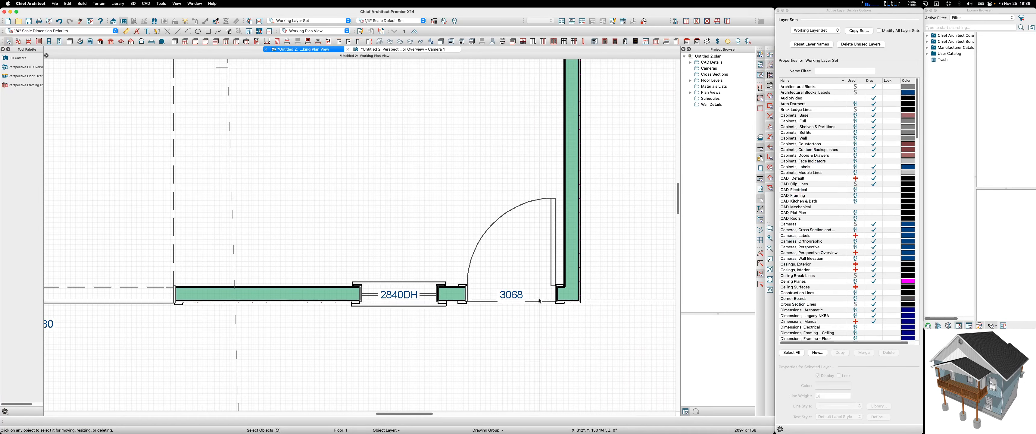
Set the Y offset of the 2840DH window's label to -8 inches in its label settings
scroll(499, 299, down, 2)
scroll(497, 298, down, 1)
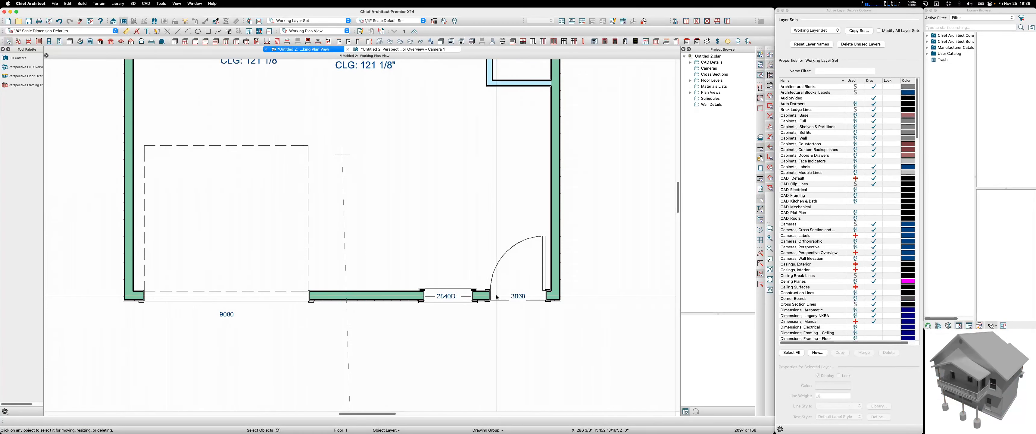
double_click(457, 298)
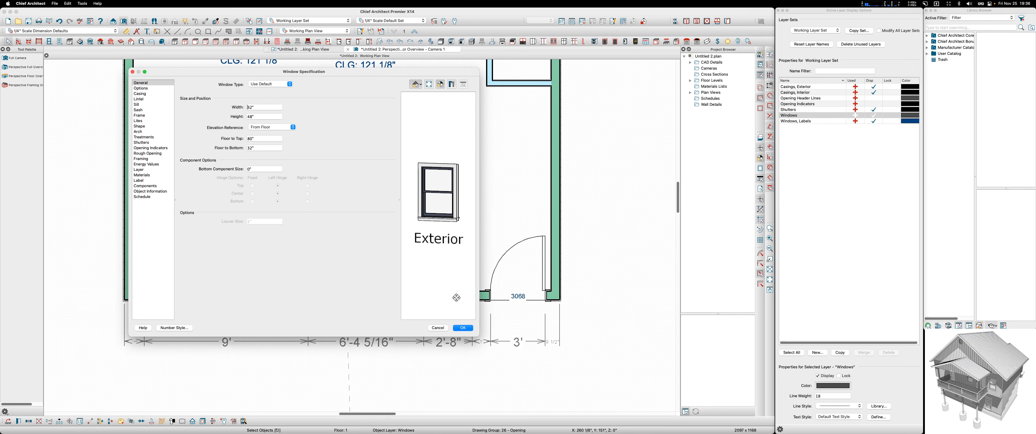
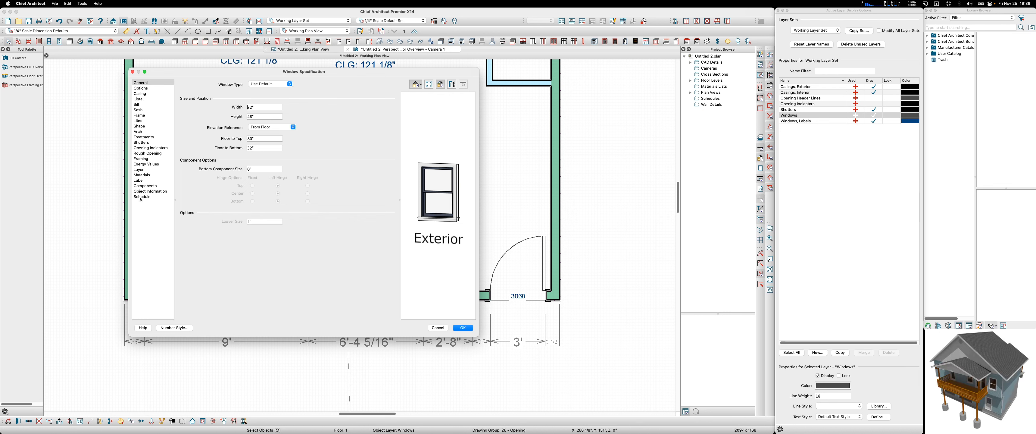
click(141, 180)
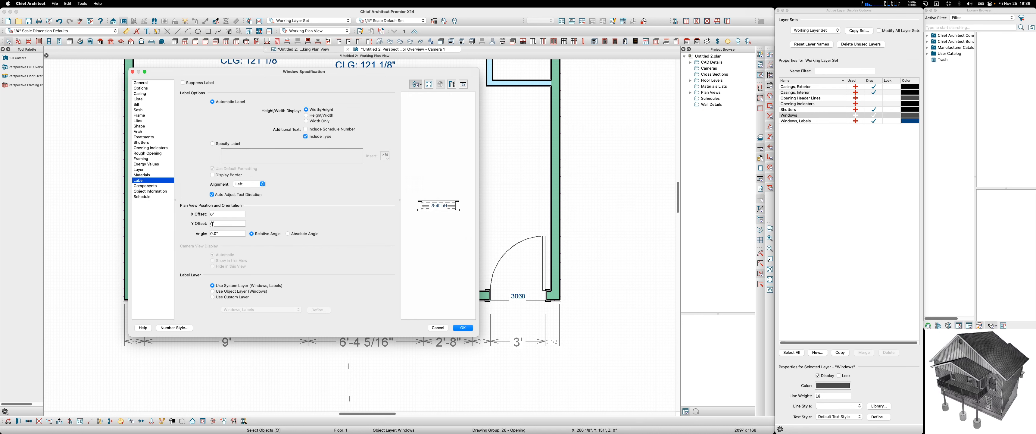
text(-)
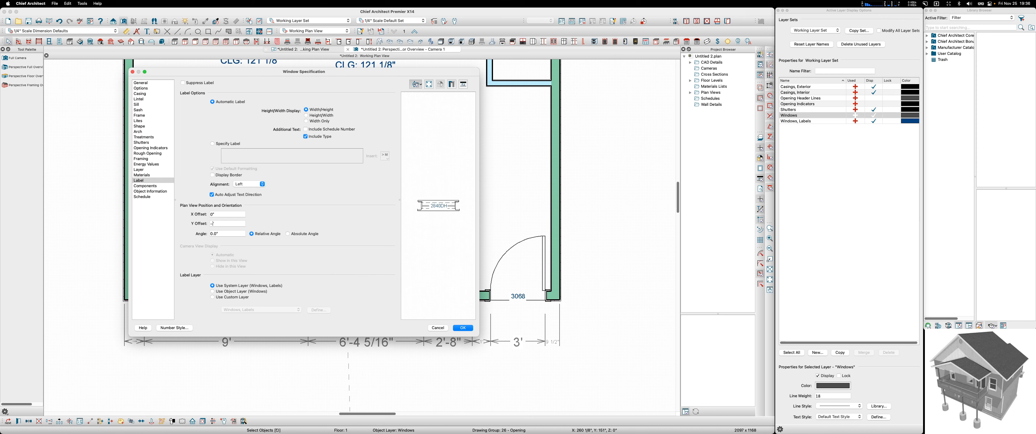
text(8)
key(Return)
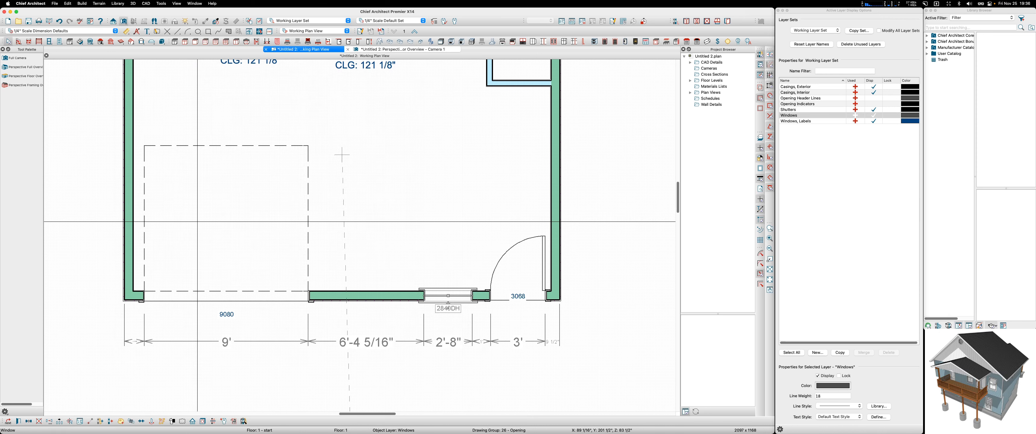
Set the Y offset of the 9080 garage door's label to 0 so it sits within the opening
scroll(446, 291, up, 5)
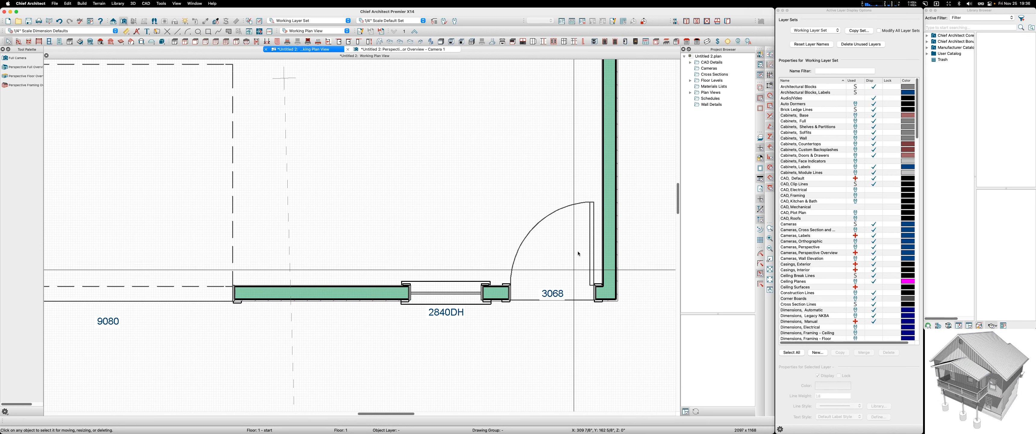
scroll(374, 116, down, 5)
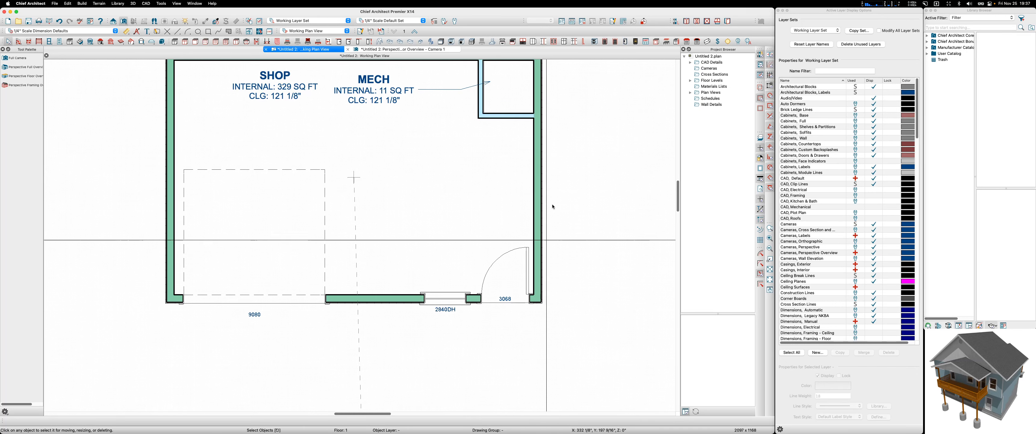
scroll(423, 300, up, 2)
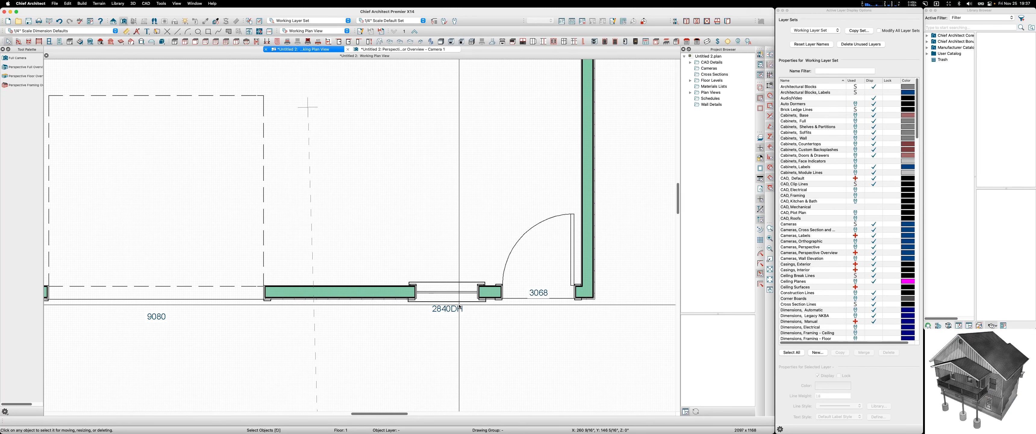
scroll(523, 296, down, 2)
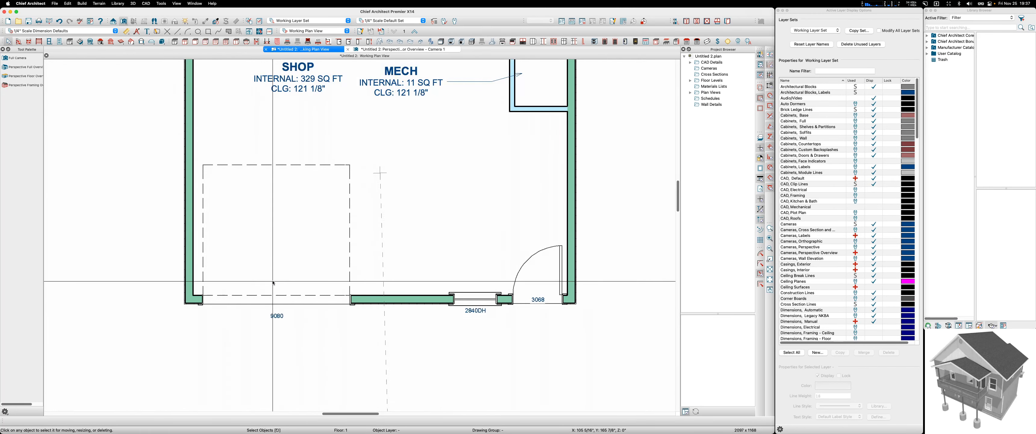
double_click(274, 302)
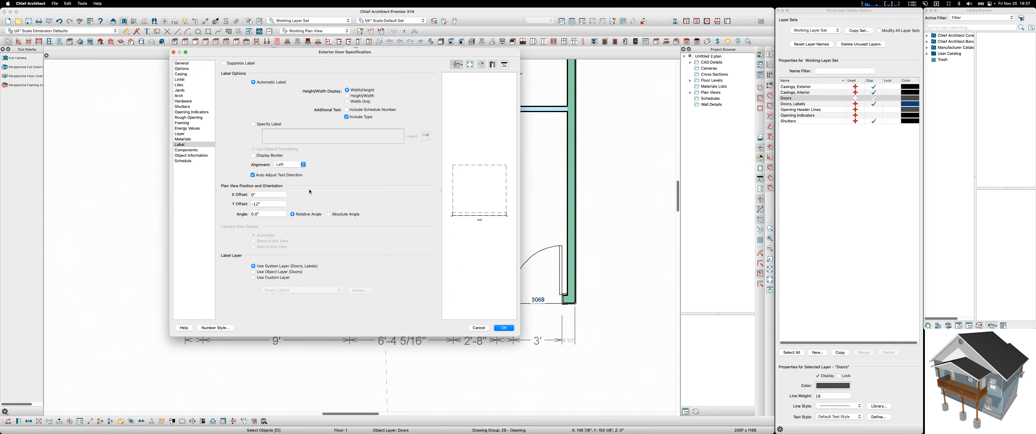
click(258, 204)
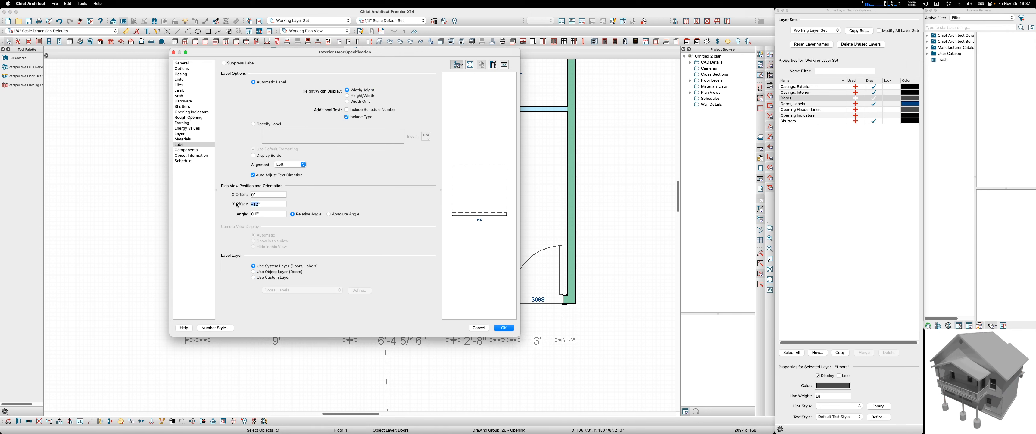
text(0)
key(Return)
key(Escape)
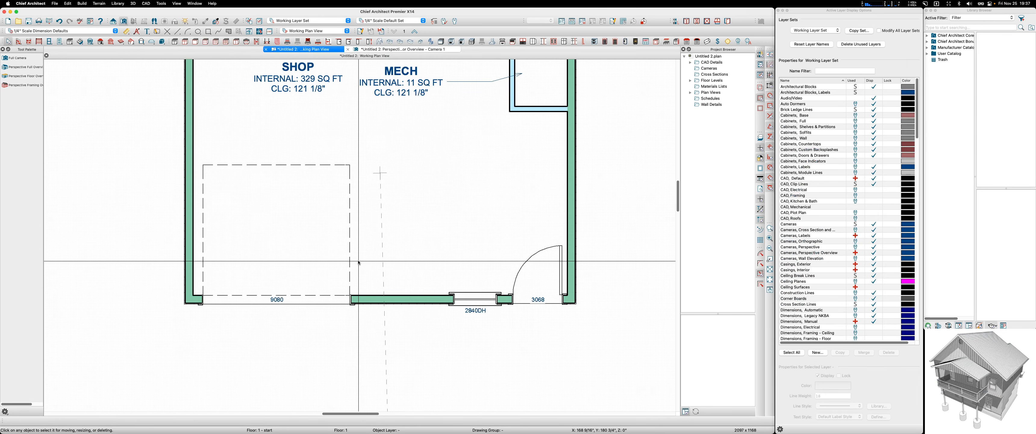
Place a hinged door in the lower wall of the MECH room, swinging into the shop
scroll(392, 340, down, 2)
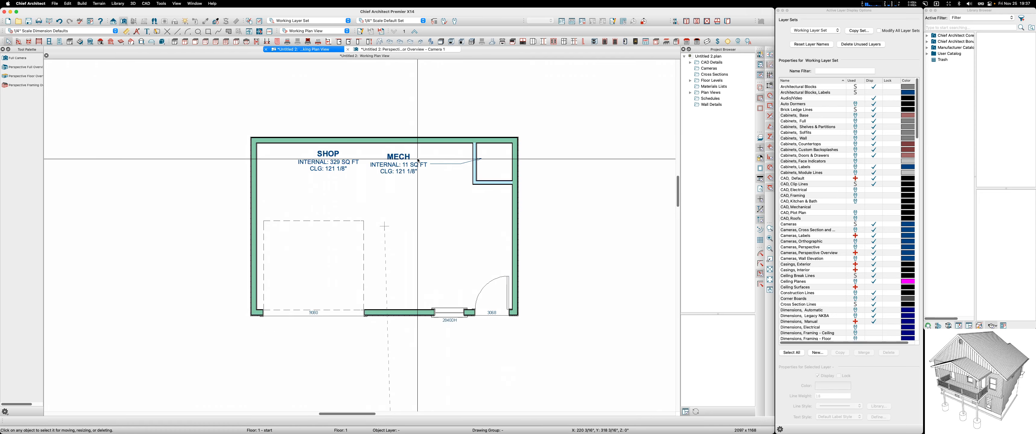
click(59, 43)
scroll(501, 187, up, 3)
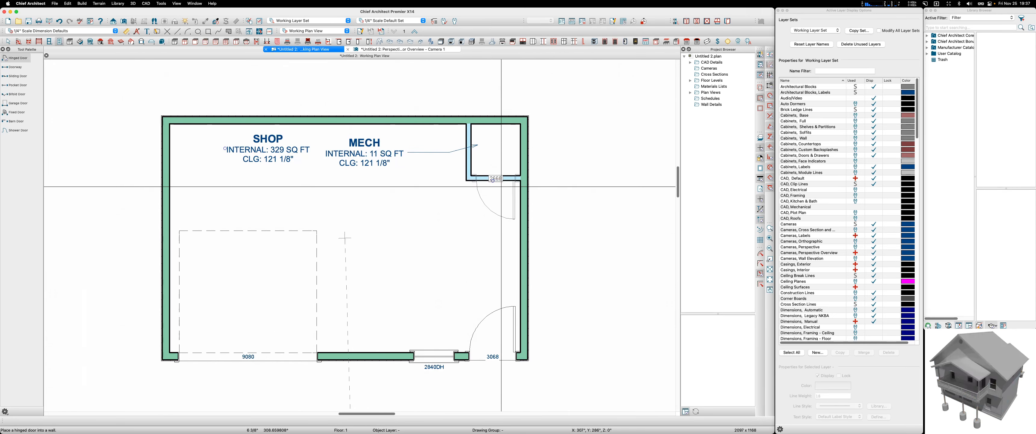
click(501, 187)
key(space)
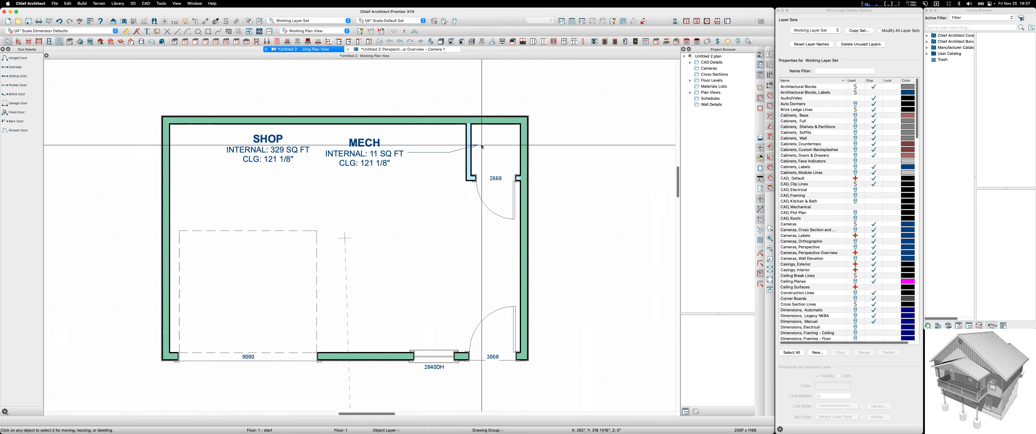
Widen the MECH room by adding 6 inches to the distance between its left wall and the right exterior wall
click(470, 147)
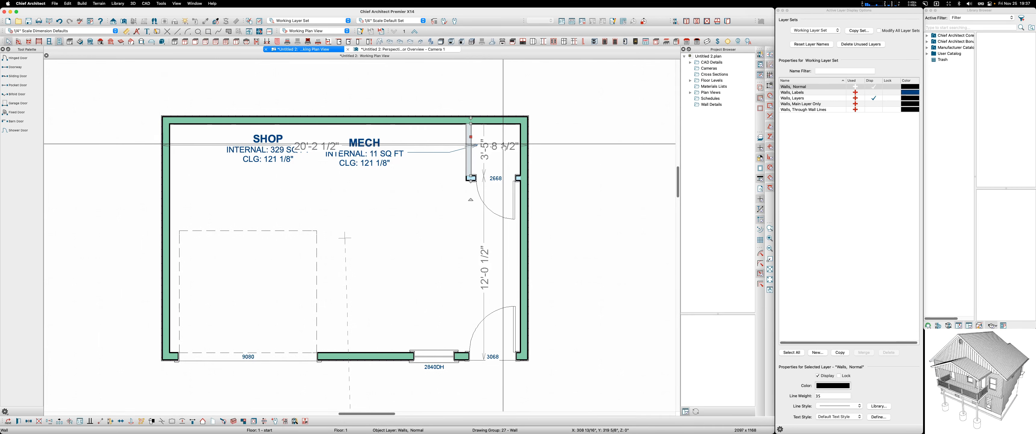
scroll(504, 147, up, 2)
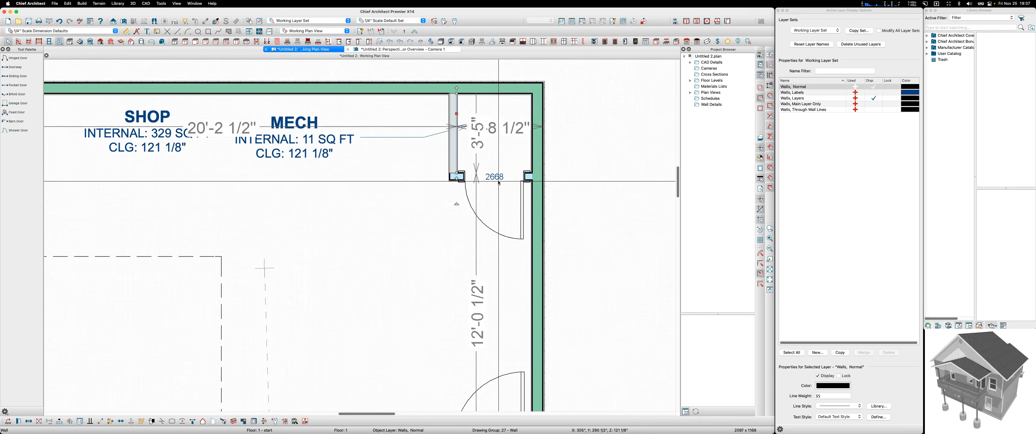
click(504, 128)
click(530, 124)
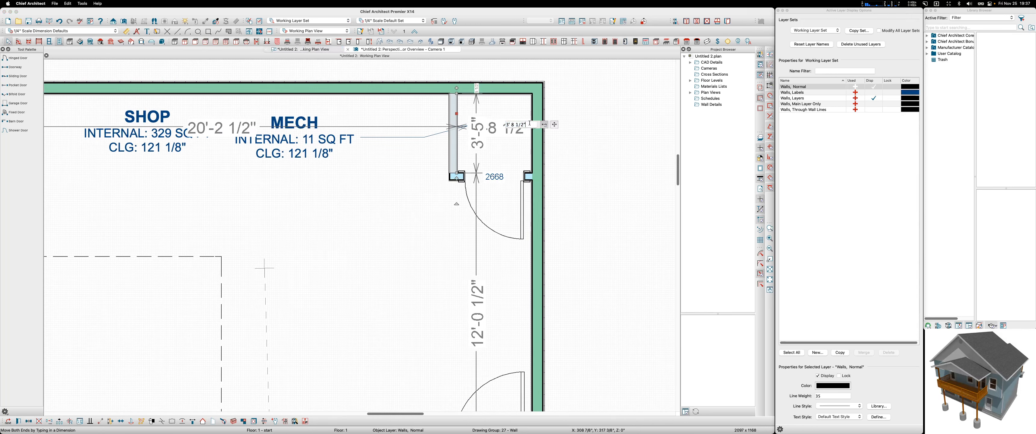
text(+6)
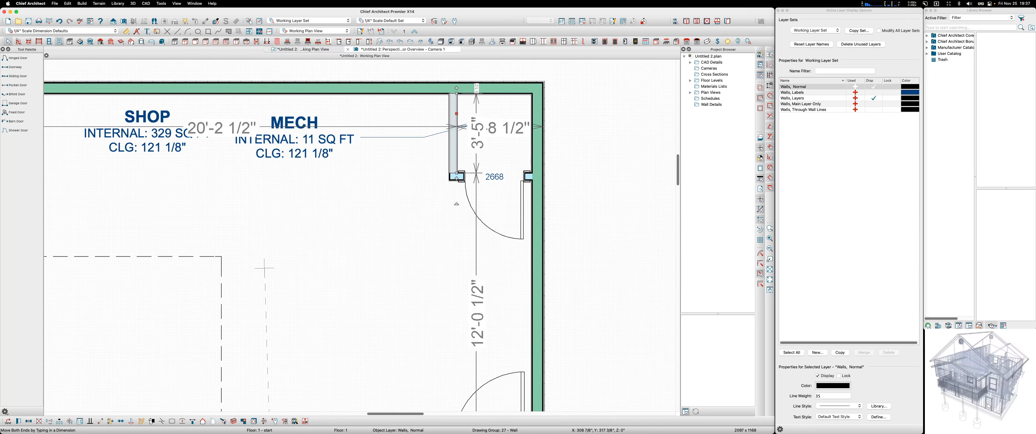
key(Return)
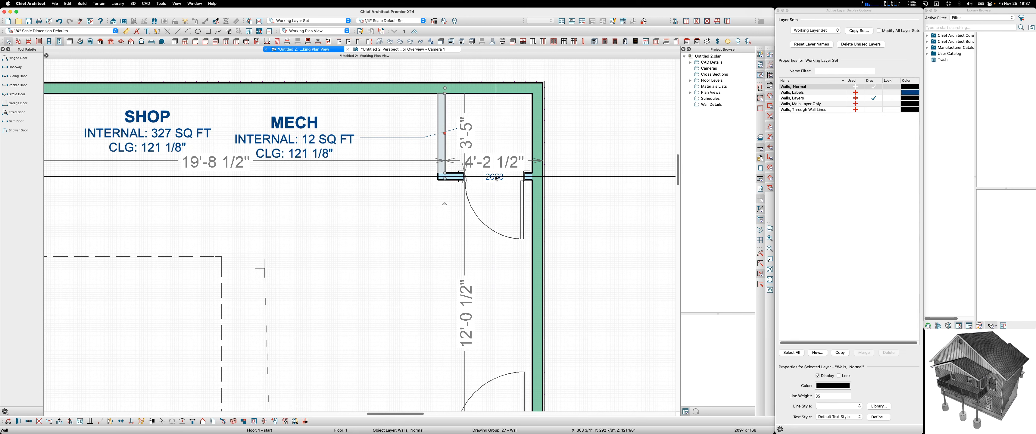
Set the width of the MECH room's interior door to 3'
double_click(498, 188)
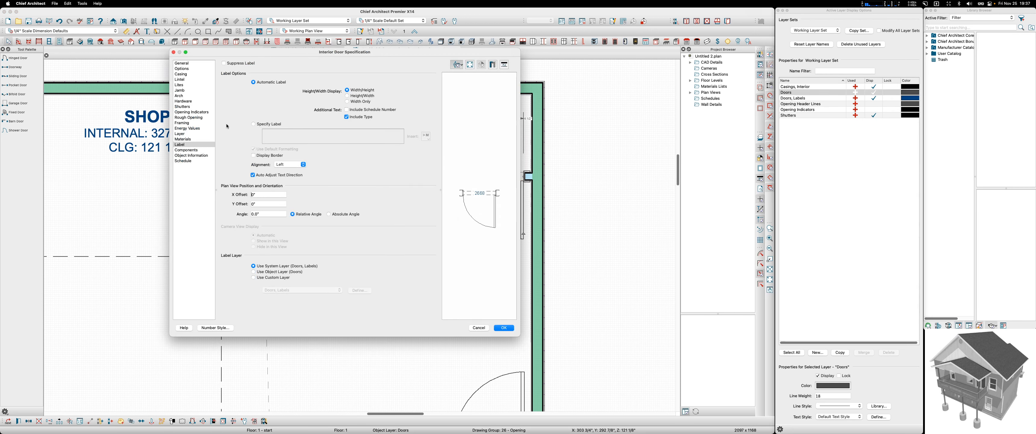
click(188, 64)
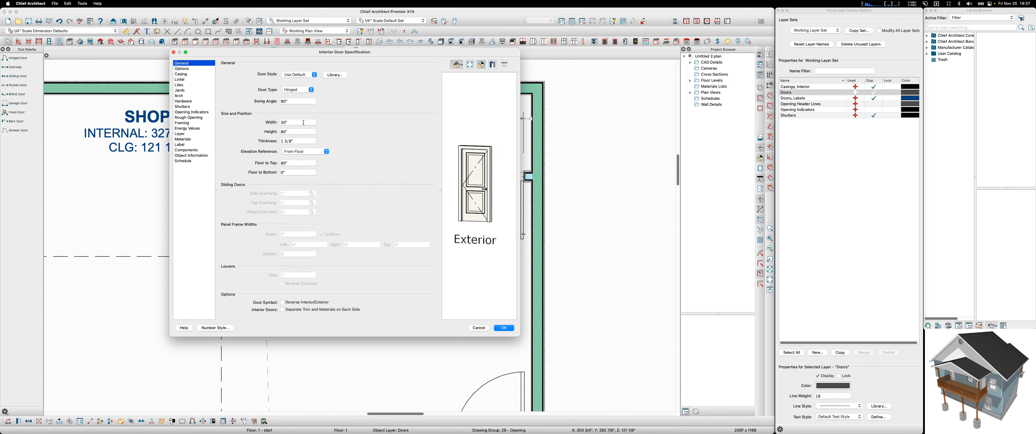
double_click(285, 122)
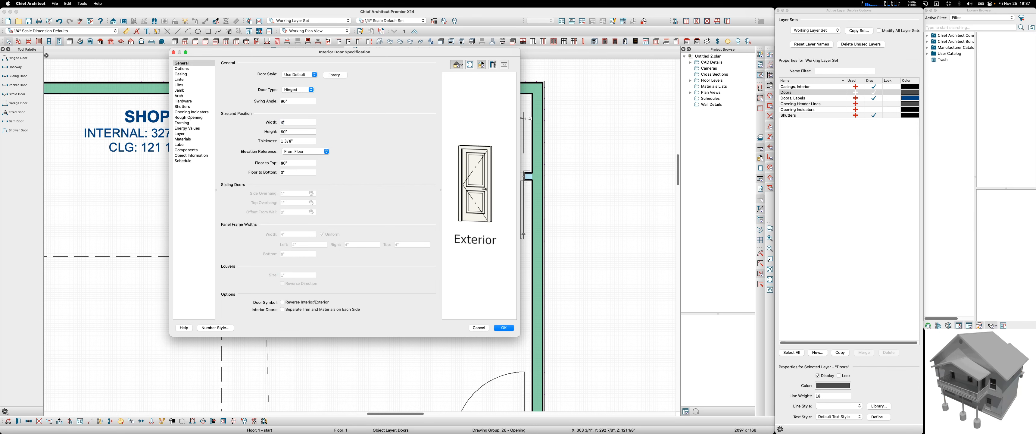
key(Return)
key(Escape)
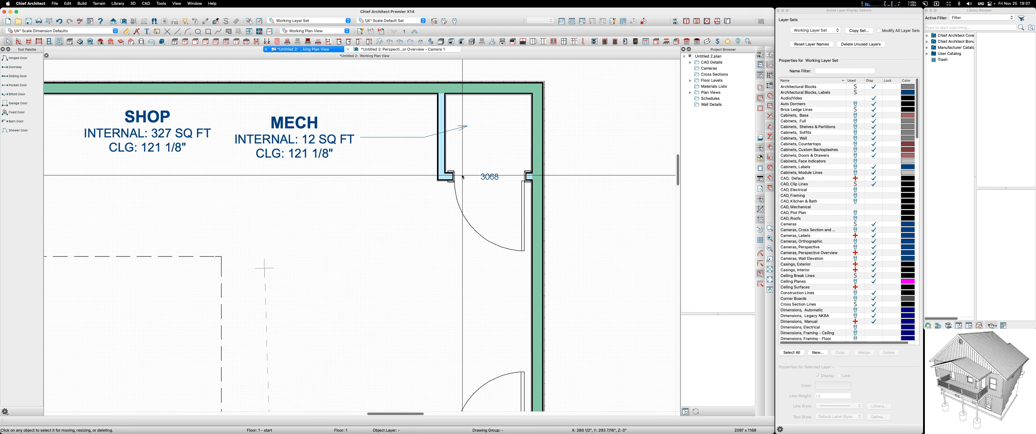
Turn off the display of line weights in the floor plan around the MECH room door
scroll(532, 174, up, 2)
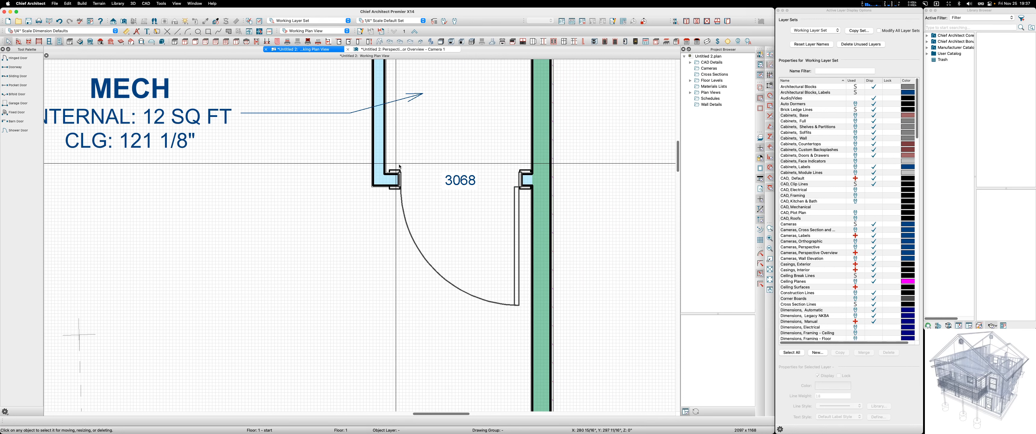
click(759, 181)
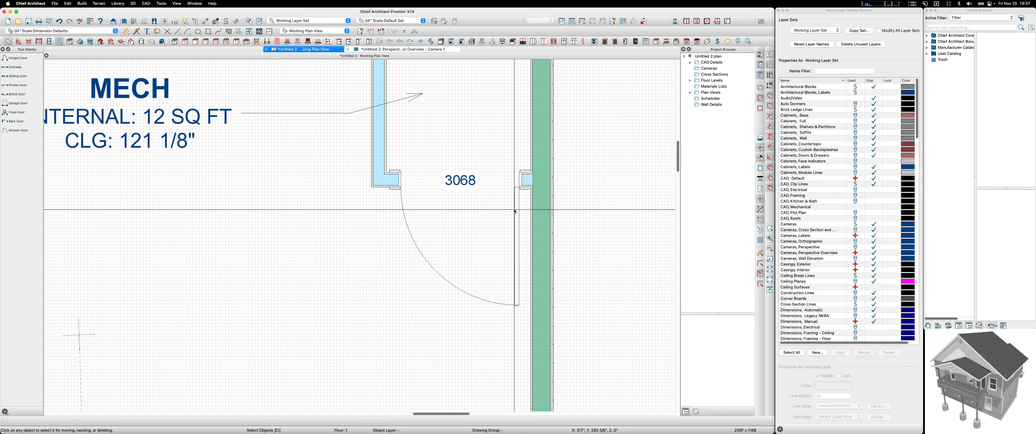
scroll(388, 171, up, 2)
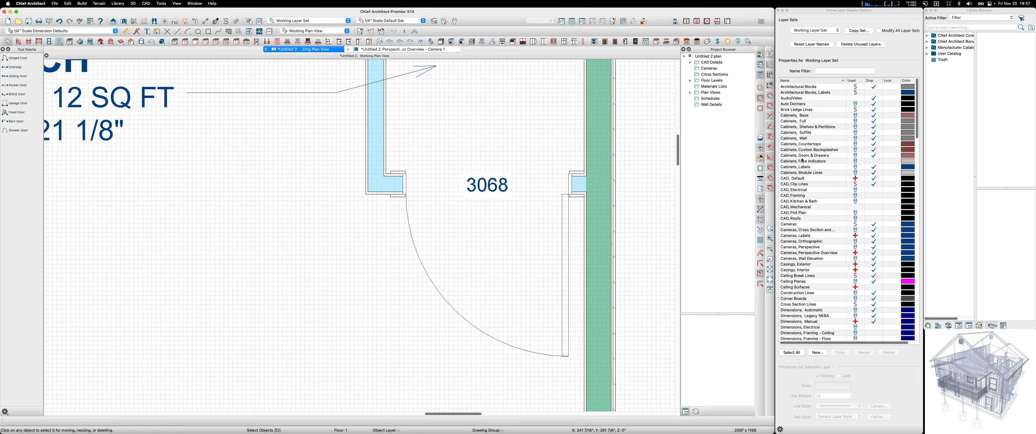
Turn on the display of the "Walls, Main Layer Only" layer in the Working Layer Set
click(381, 153)
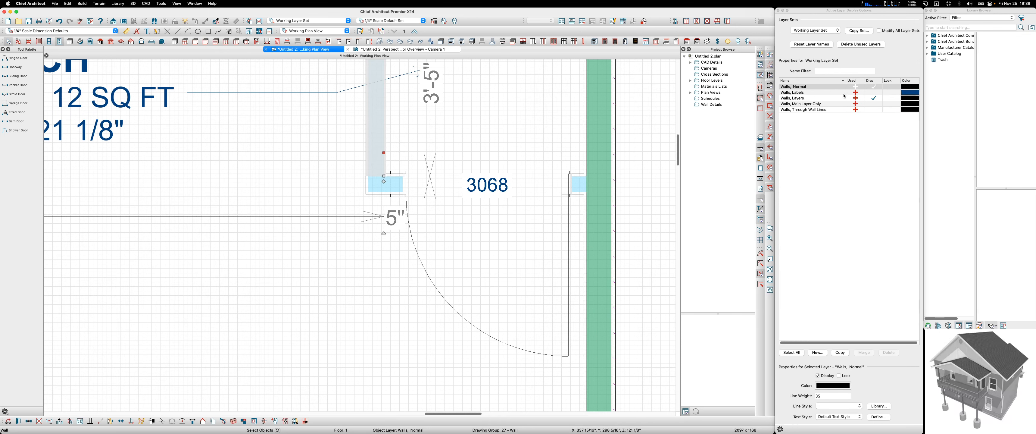
click(780, 430)
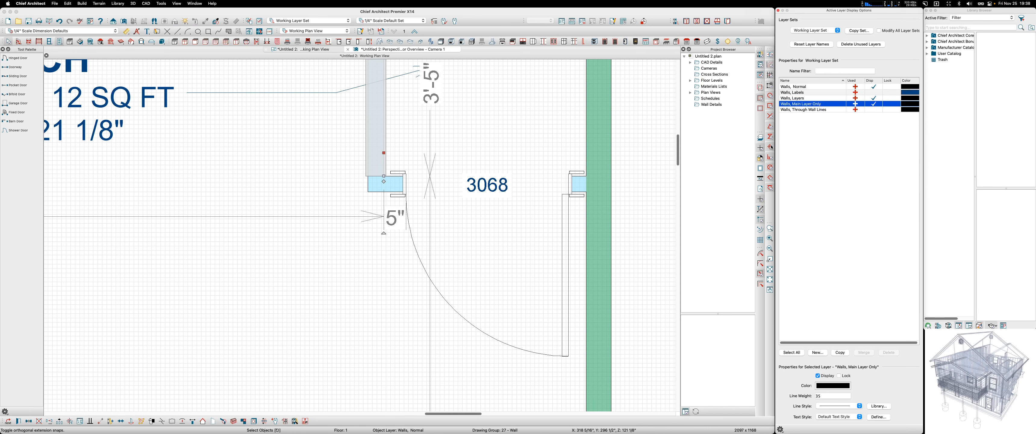
click(320, 209)
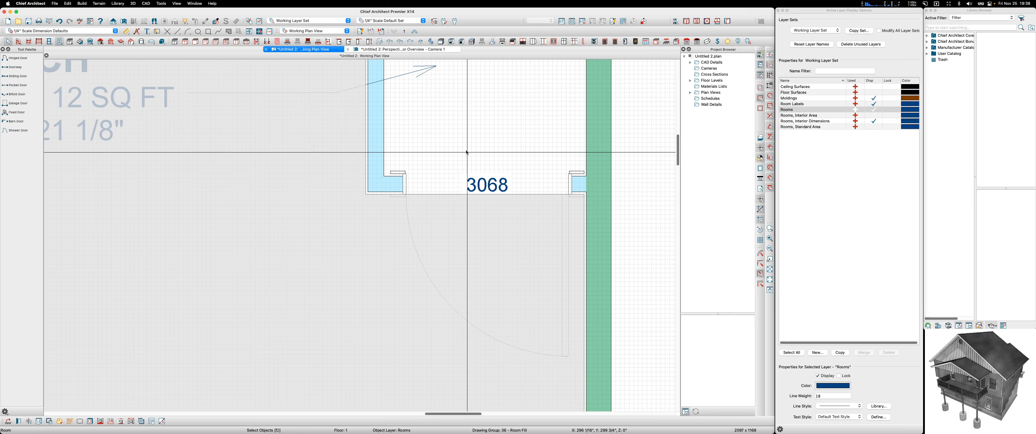
key(Escape)
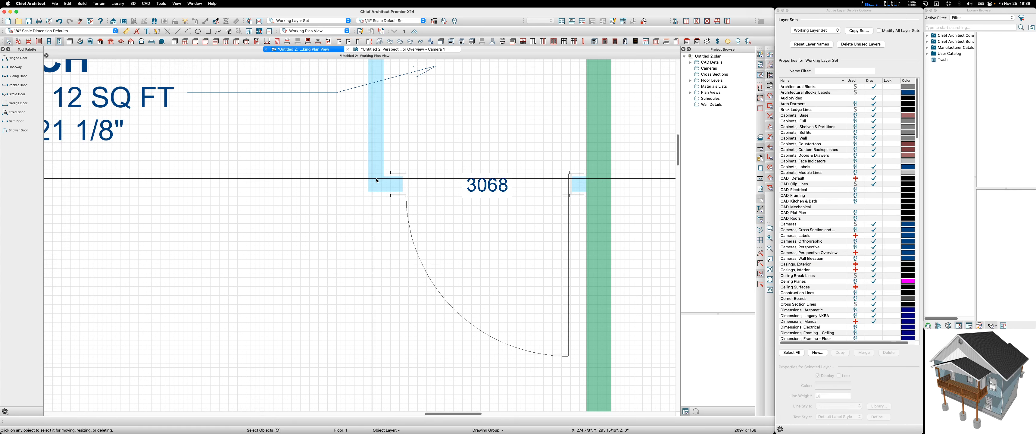
Center the 3068 door in the MECH room's lower wall using Center Object
scroll(548, 182, down, 3)
scroll(547, 185, up, 3)
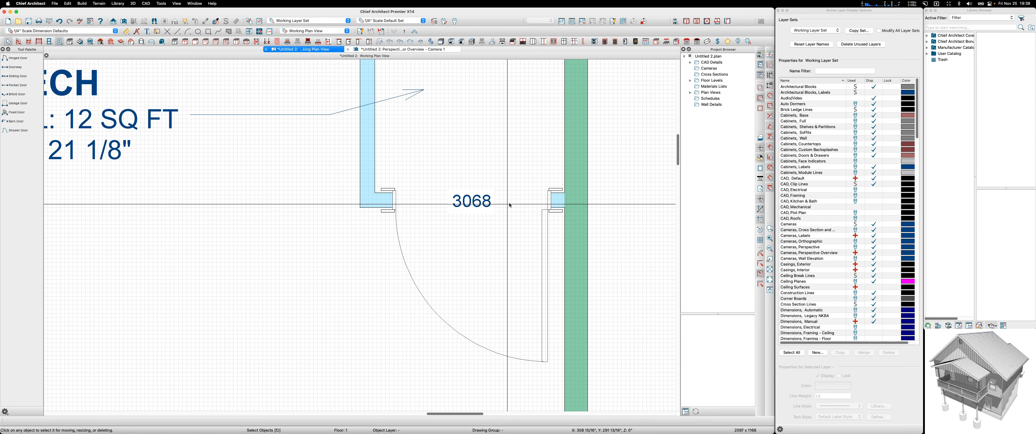
click(473, 205)
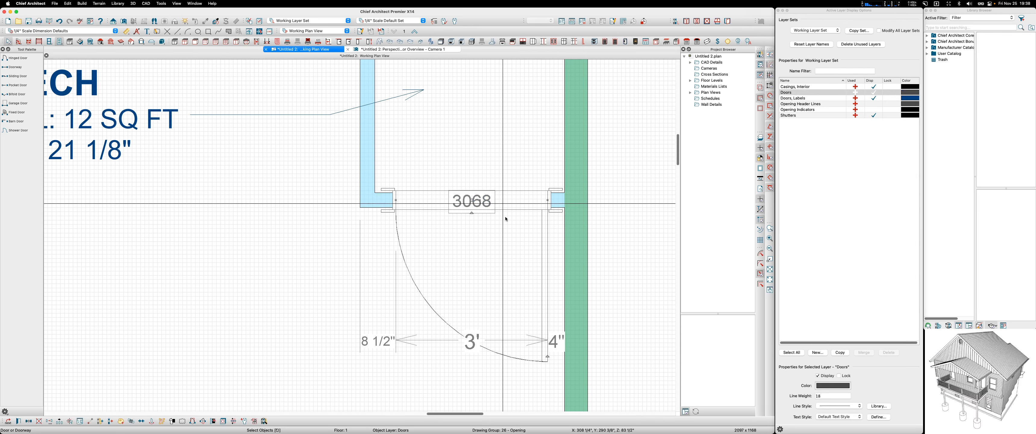
scroll(506, 219, down, 3)
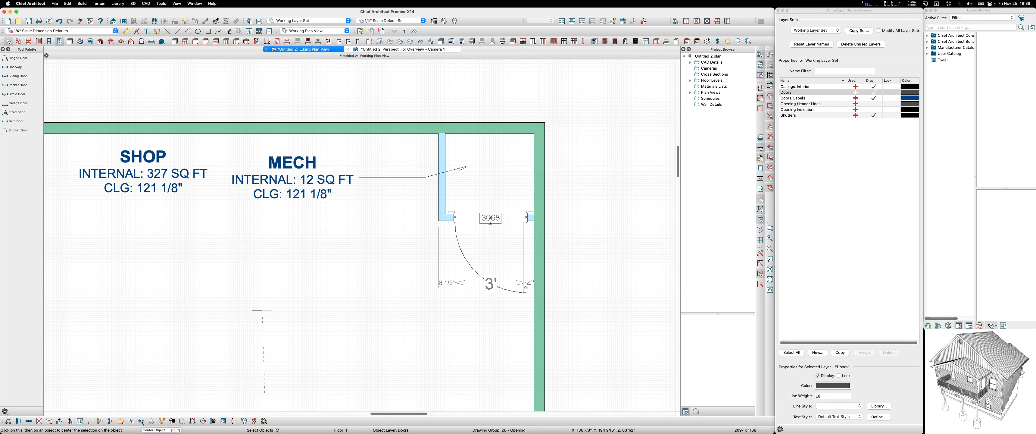
drag(458, 154, 488, 141)
scroll(488, 212, up, 5)
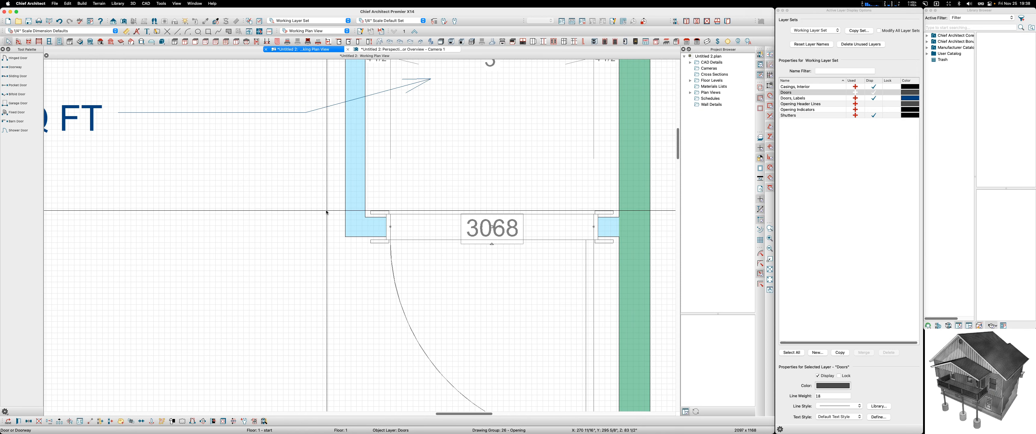
scroll(545, 241, down, 4)
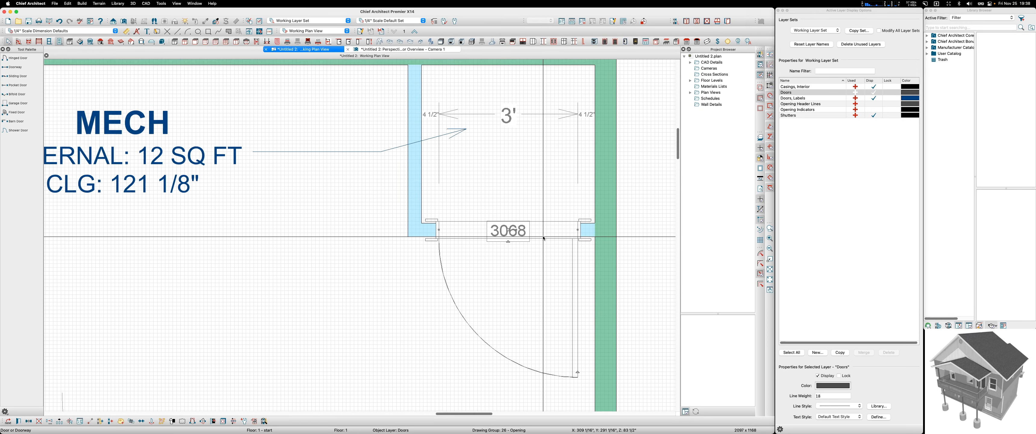
scroll(545, 242, down, 4)
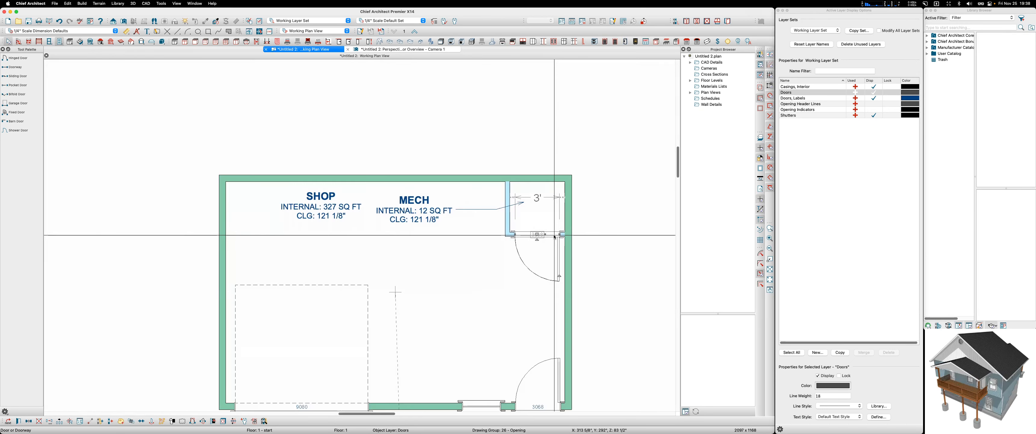
scroll(564, 195, down, 2)
scroll(506, 328, up, 2)
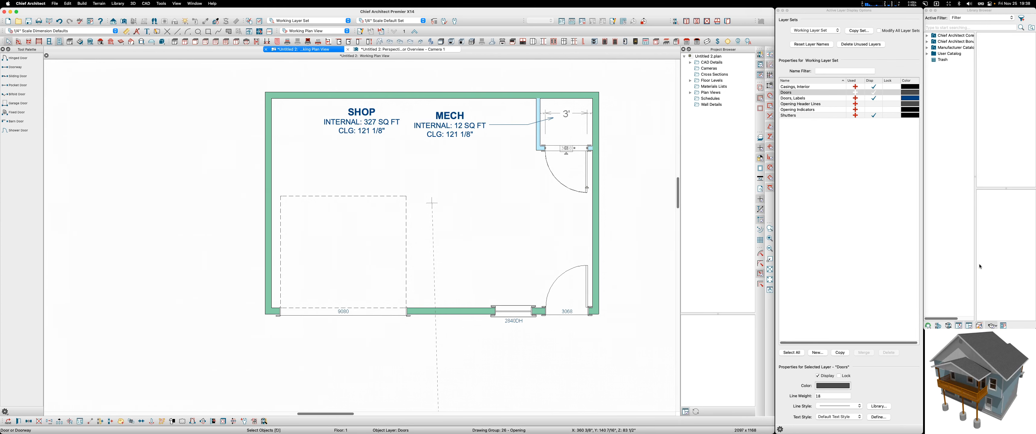
Bring the Stream Deck window onto the main screen, and open the recent file StreamDeck Icons for Chief.plan in Chief Architect
drag(1035, 46, 687, 47)
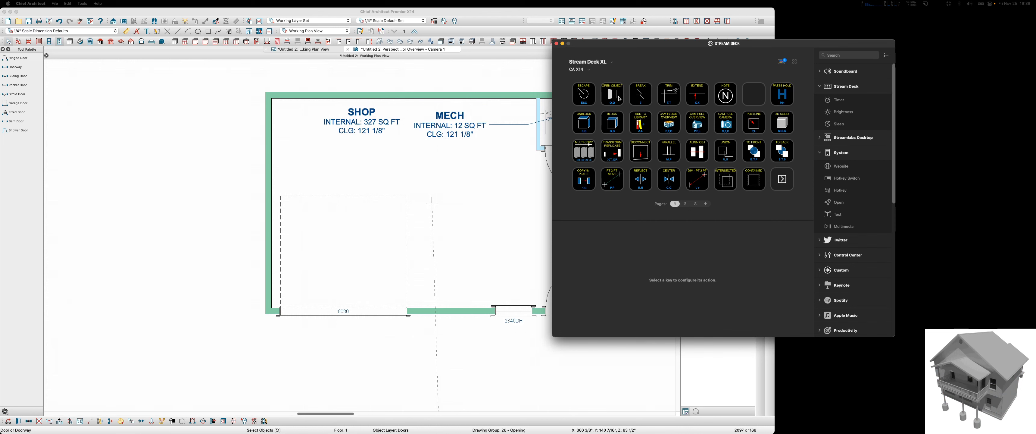
click(57, 4)
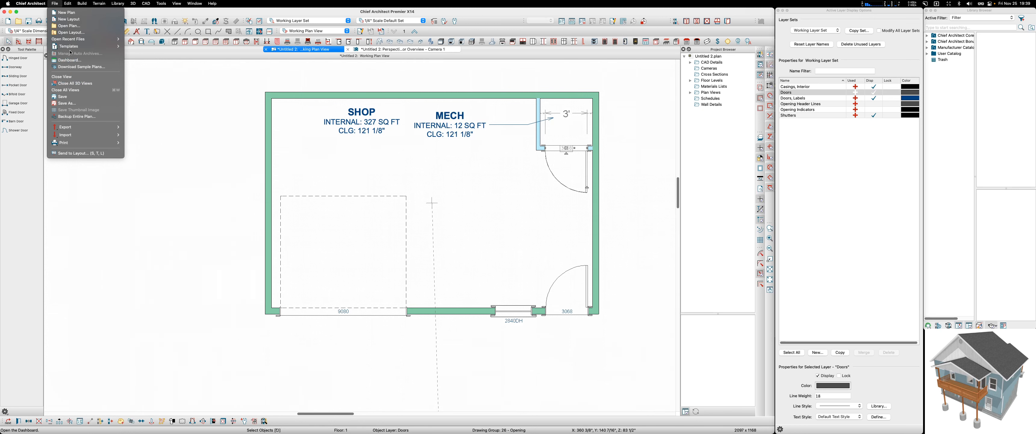
mouse_move(80, 39)
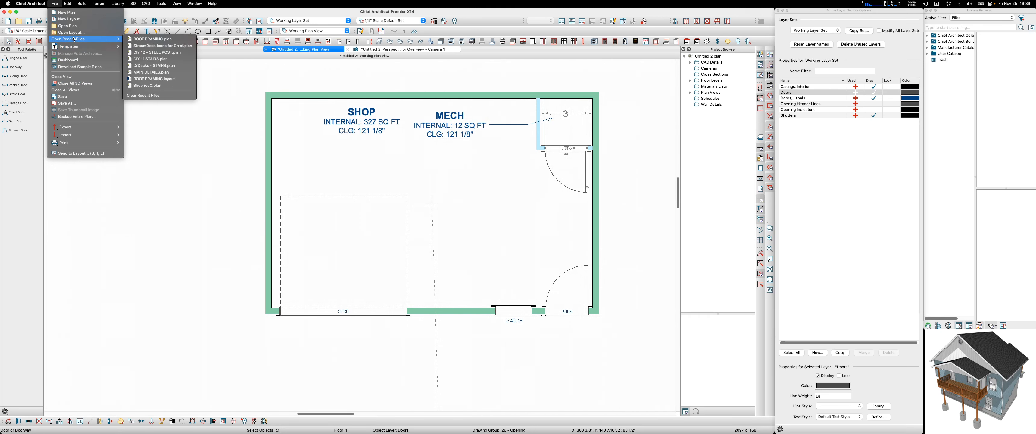
click(160, 46)
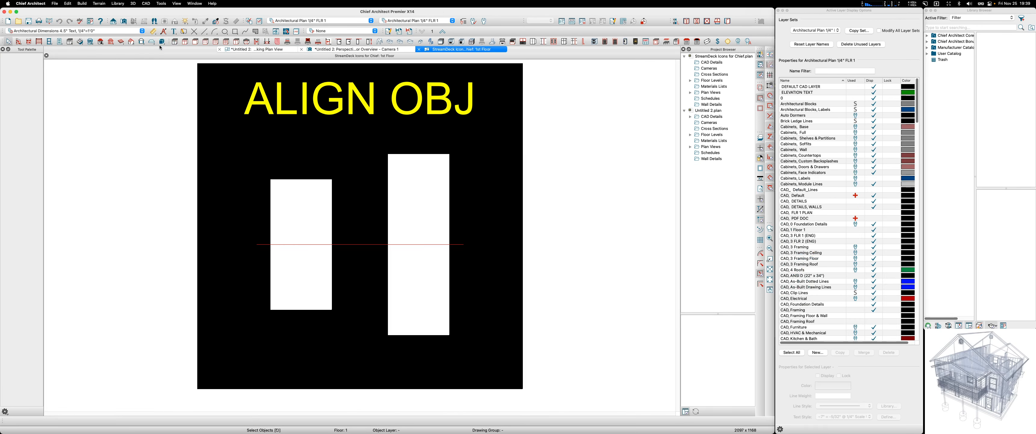
Explode the ESCAPE icon's CAD block in the PAGE 1 group into its separate objects
scroll(509, 228, down, 5)
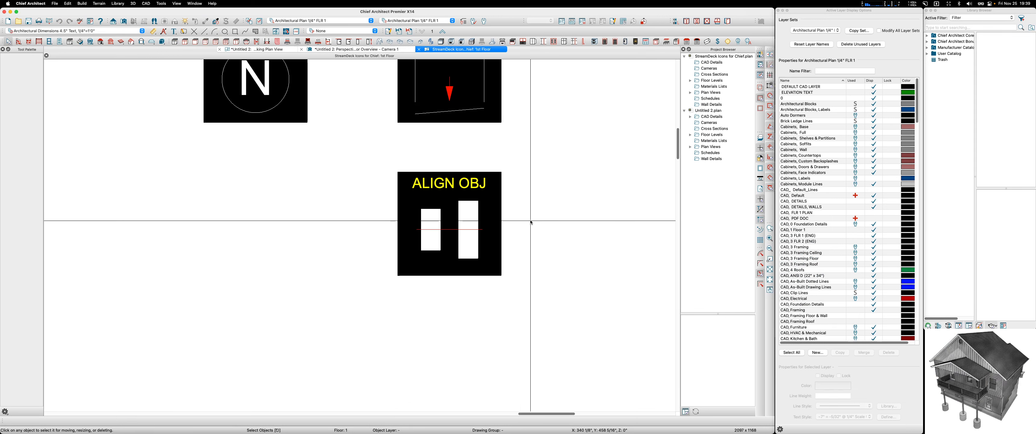
scroll(532, 222, down, 5)
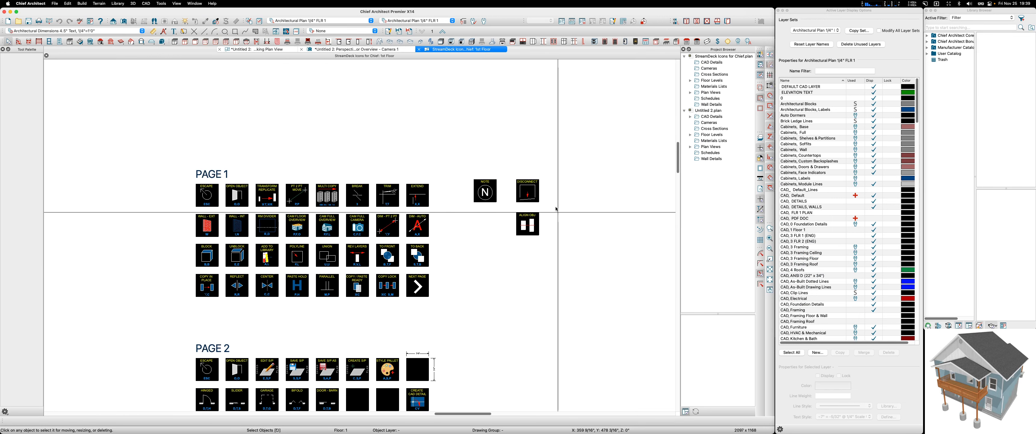
scroll(451, 127, down, 2)
scroll(308, 152, up, 5)
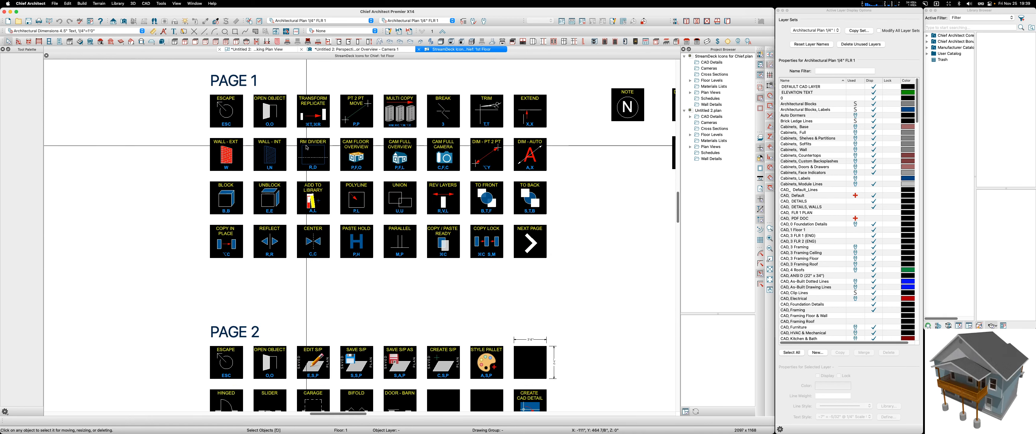
scroll(237, 96, up, 2)
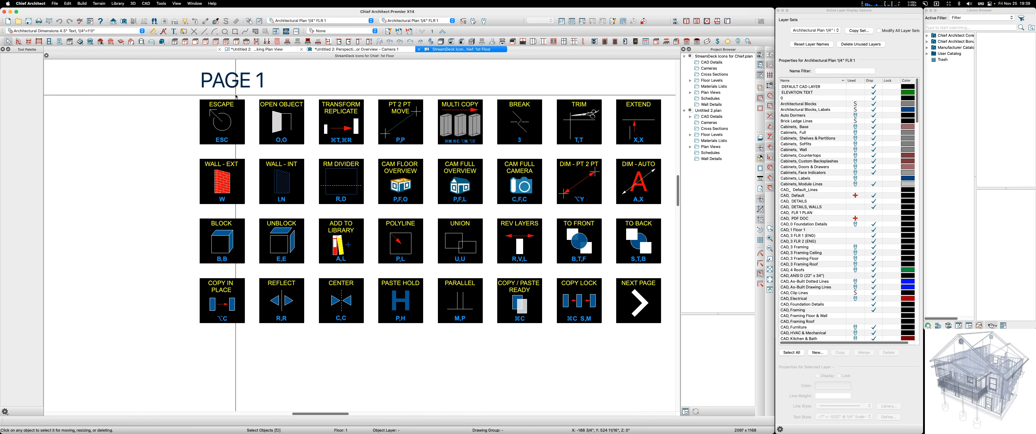
scroll(236, 97, up, 2)
click(244, 150)
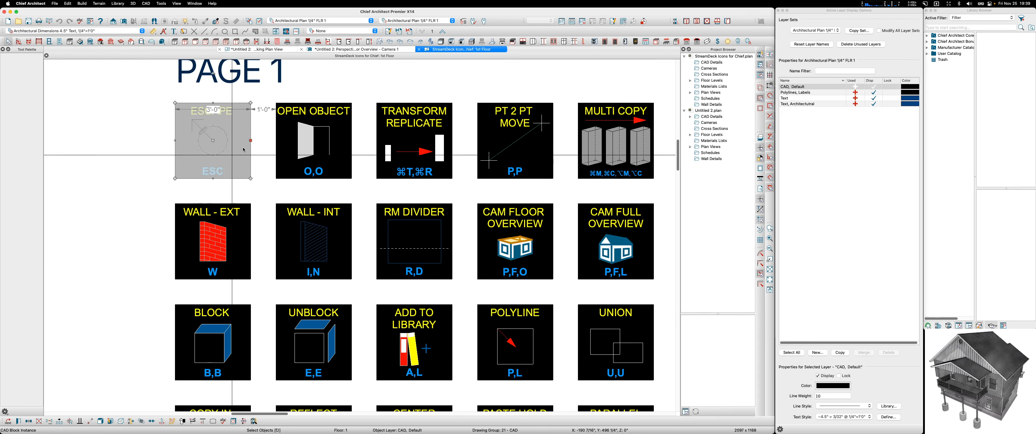
click(139, 121)
click(203, 112)
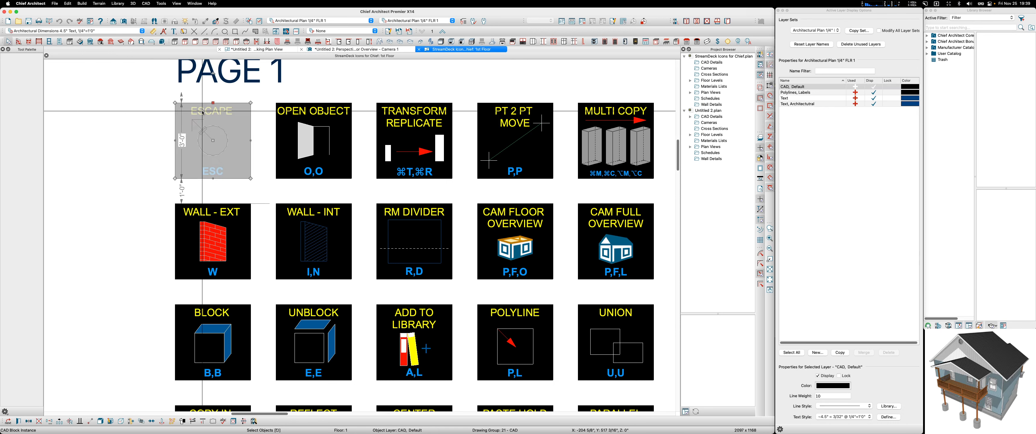
scroll(203, 113, up, 3)
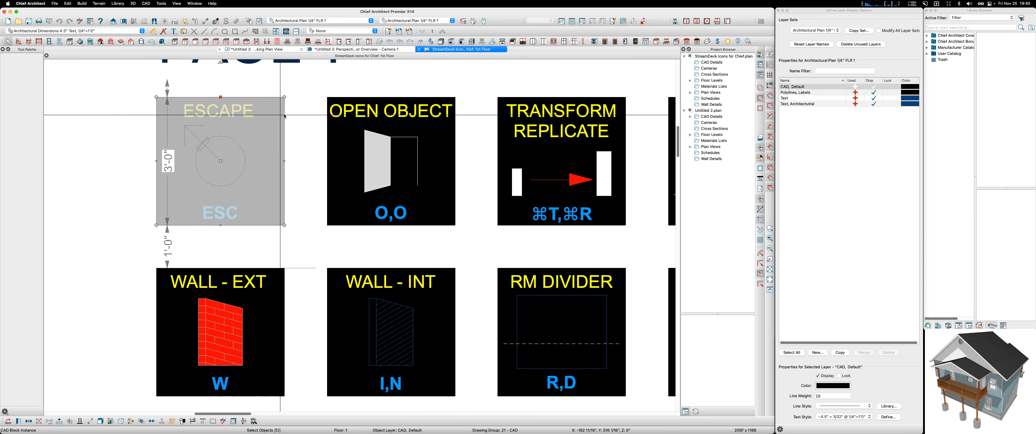
click(101, 424)
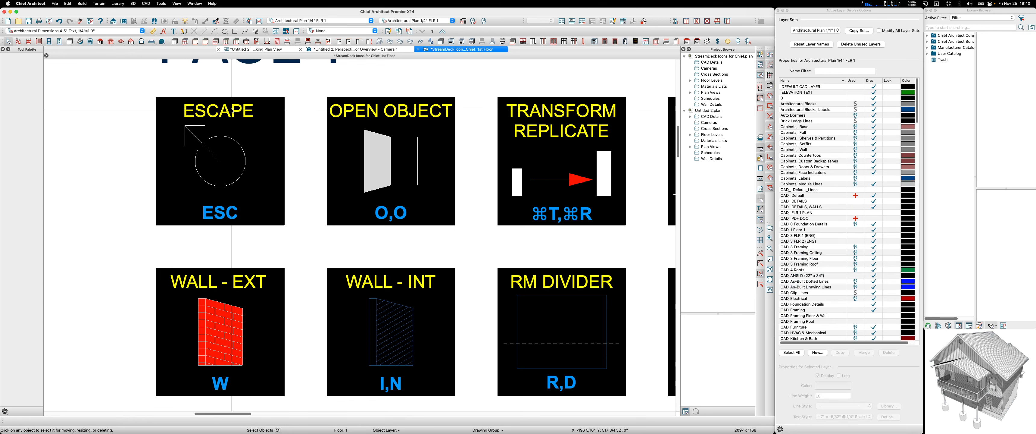
Inspect the ESCAPE icon's separate title and ESC shortcut text, and look over the other PAGE 1 icons
click(225, 112)
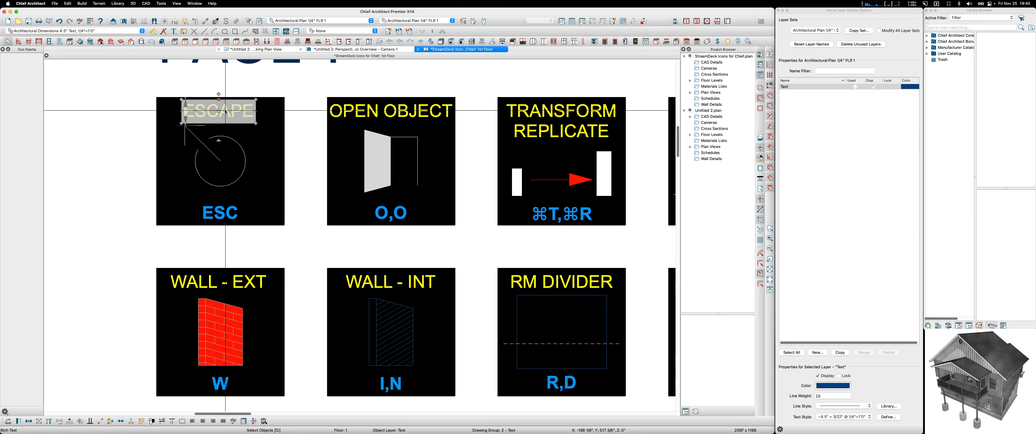
click(217, 213)
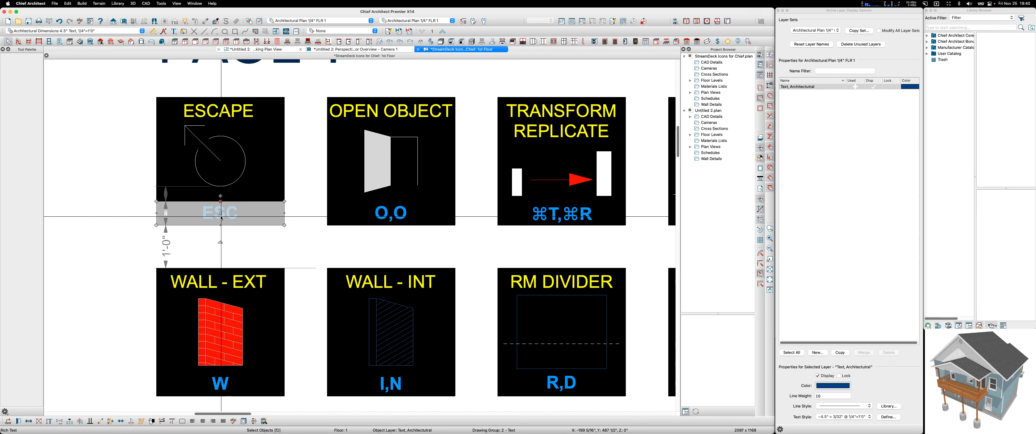
click(78, 180)
scroll(80, 177, down, 5)
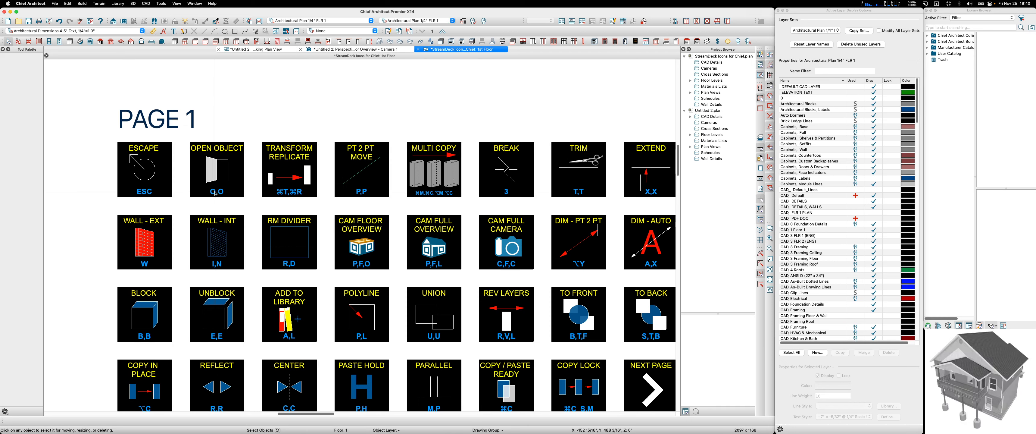
scroll(188, 133, down, 2)
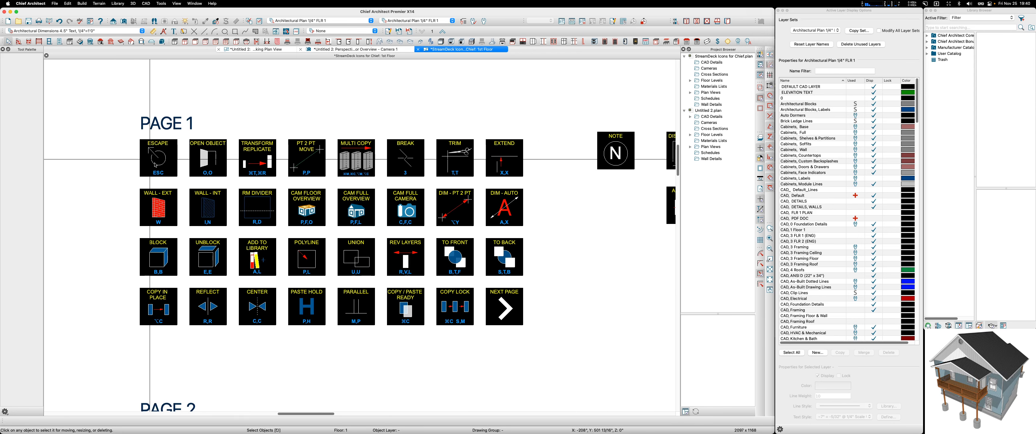
scroll(383, 159, up, 2)
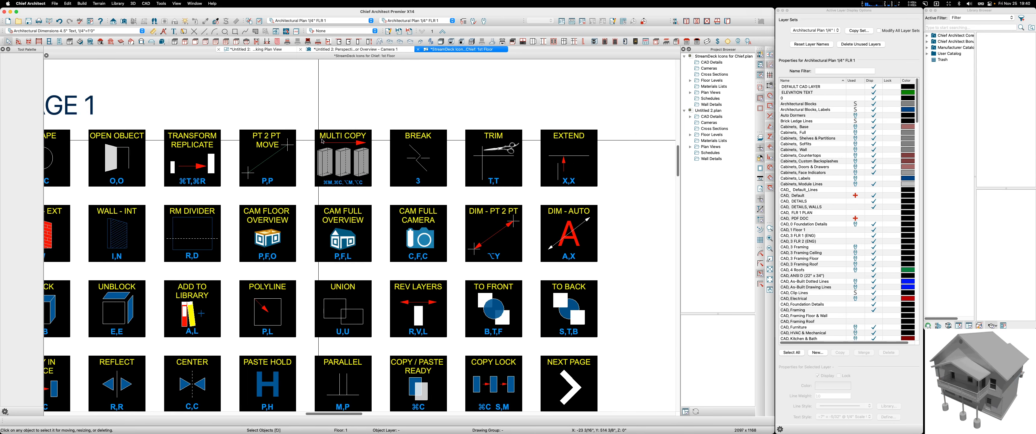
scroll(308, 140, down, 3)
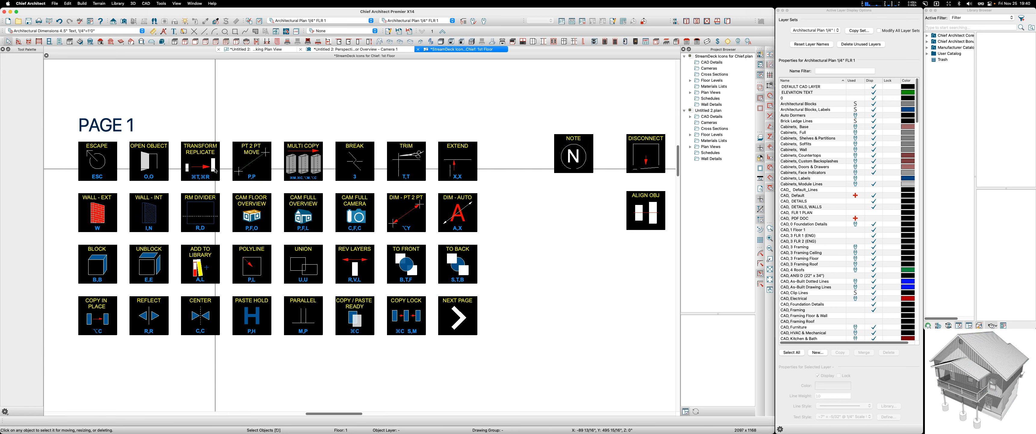
Frame the black square of the EXTEND icon with the Zoom tool to view it at full size
scroll(345, 176, up, 9)
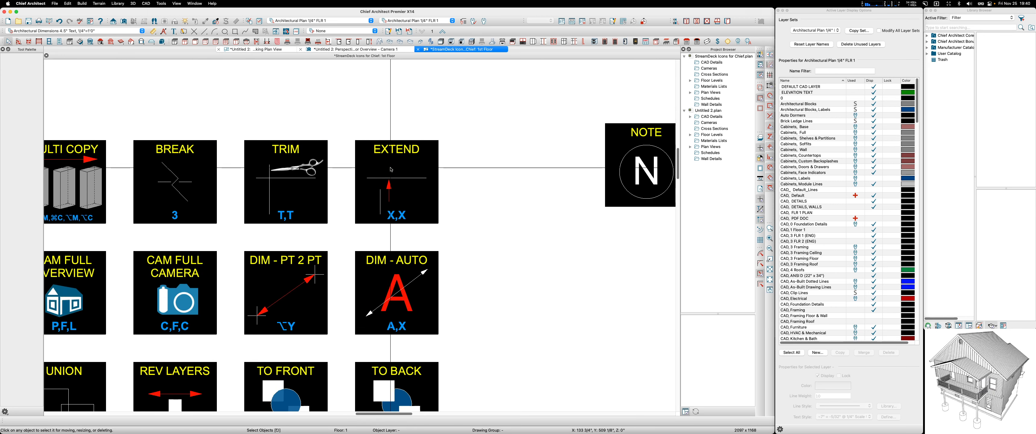
scroll(394, 147, up, 2)
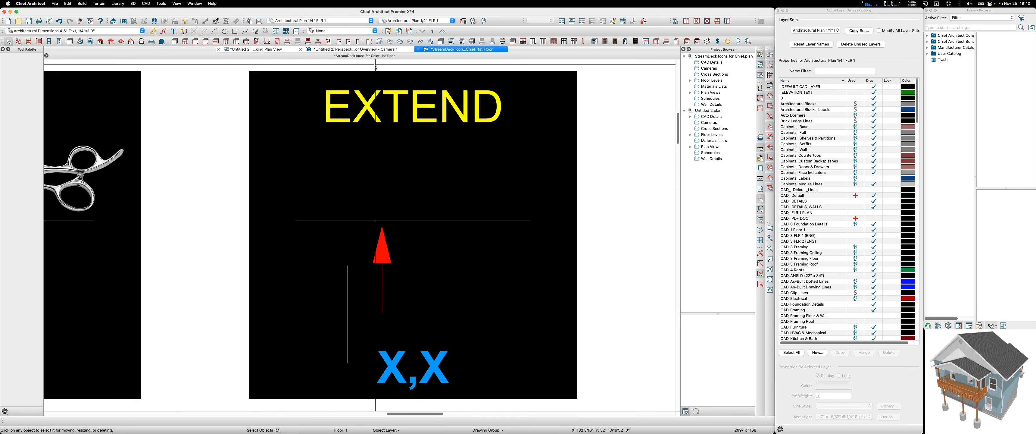
scroll(394, 147, up, 1)
scroll(402, 227, down, 2)
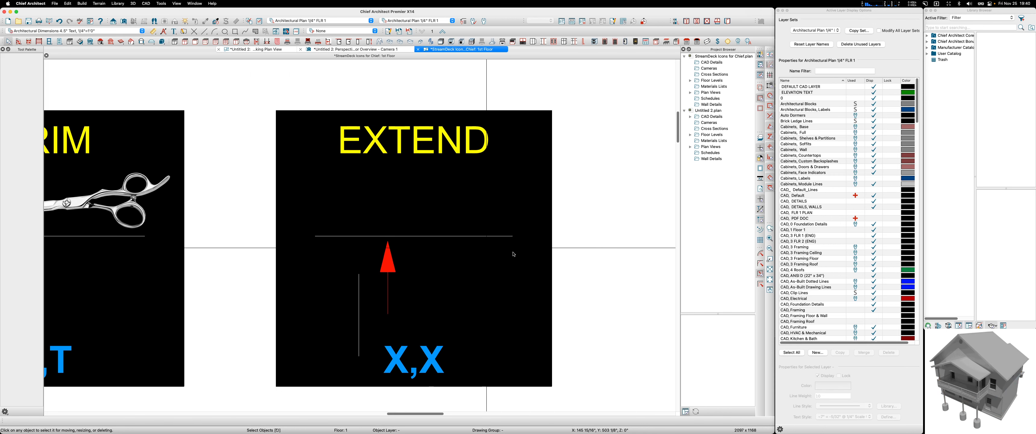
click(770, 230)
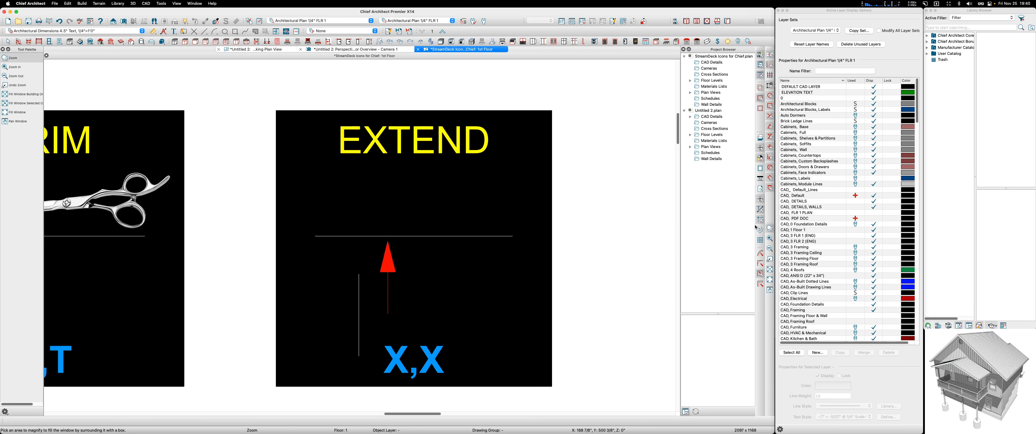
drag(277, 111, 557, 393)
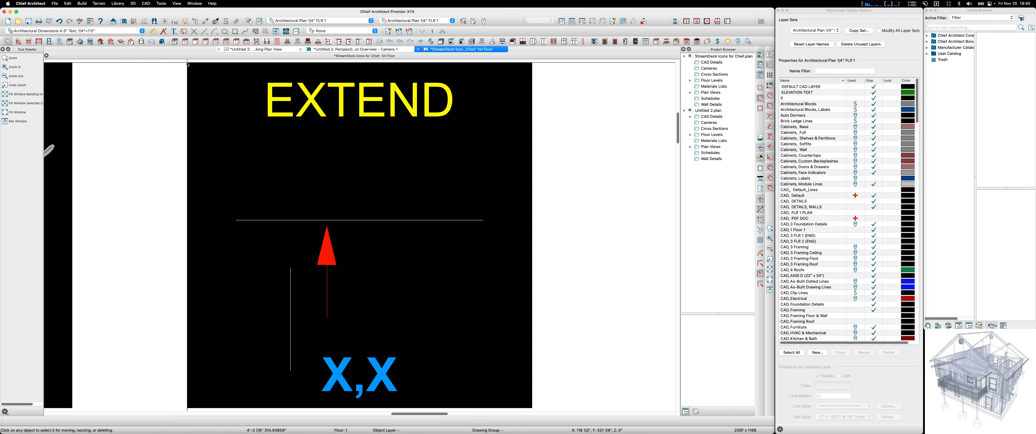
scroll(462, 266, down, 7)
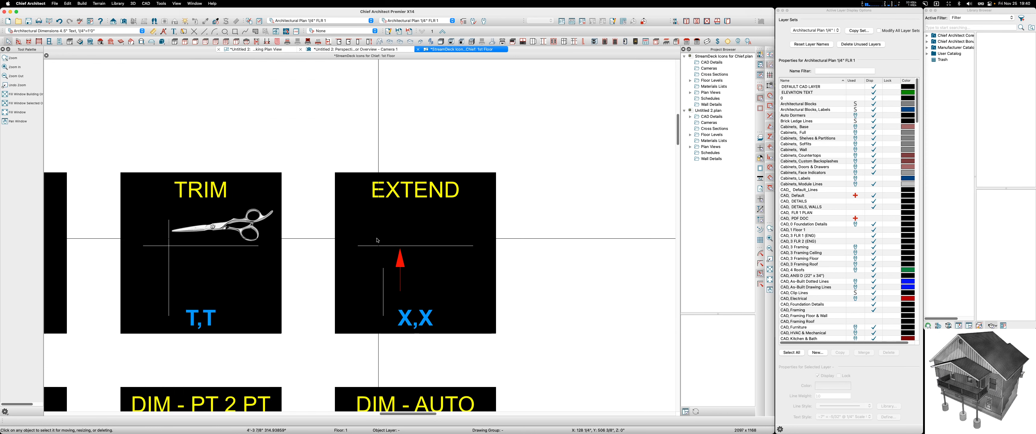
scroll(328, 232, down, 2)
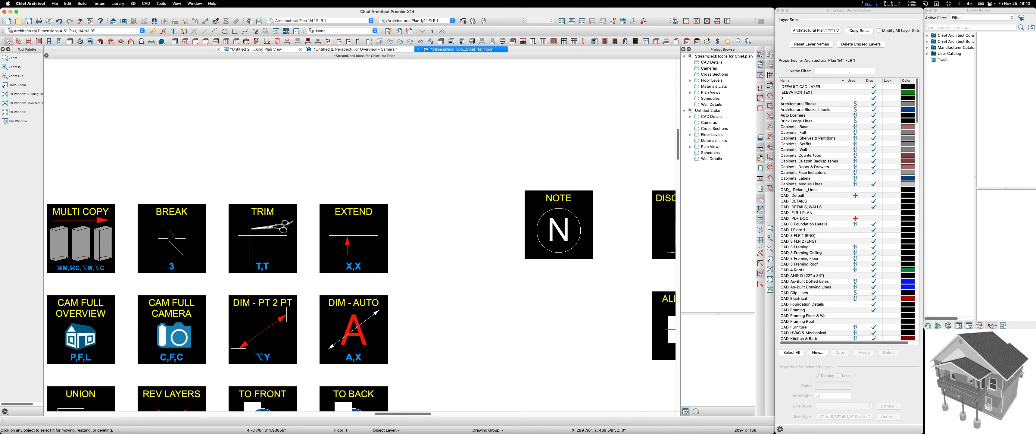
Switch to Stream Deck and assign a System Hotkey action to the empty key beside the NOTE key
click(16, 246)
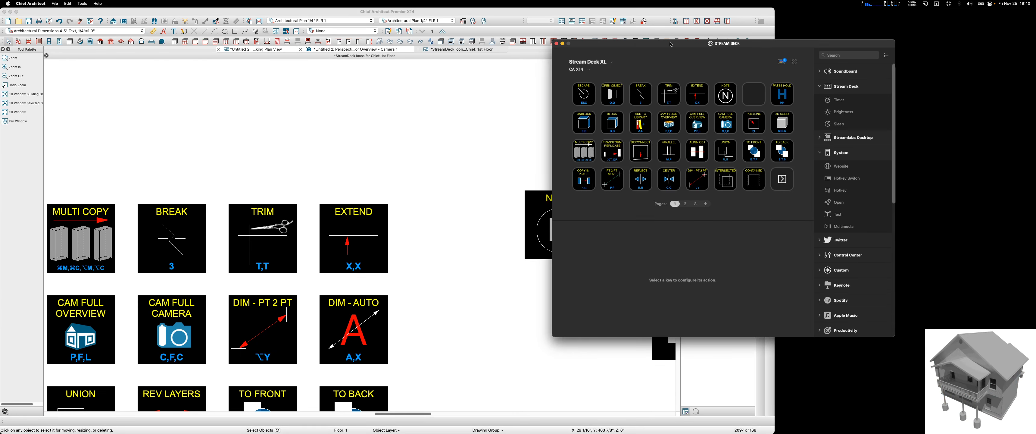
drag(671, 45, 357, 88)
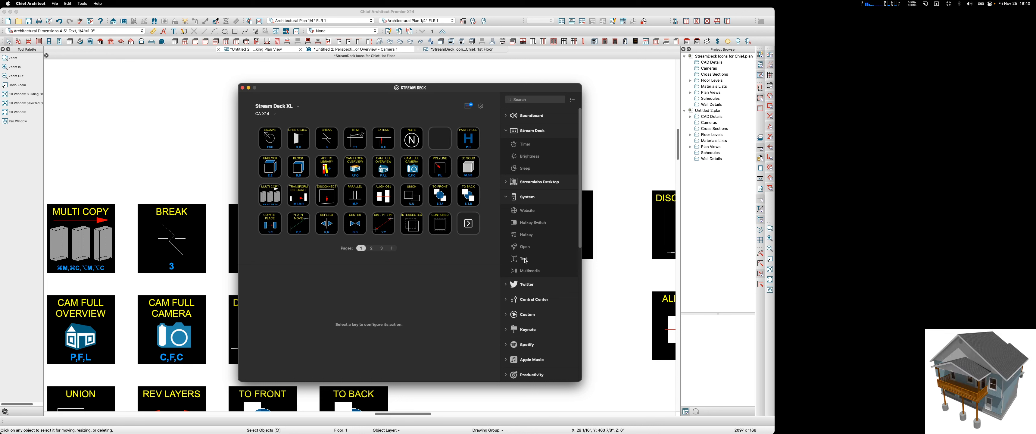
drag(526, 261, 443, 144)
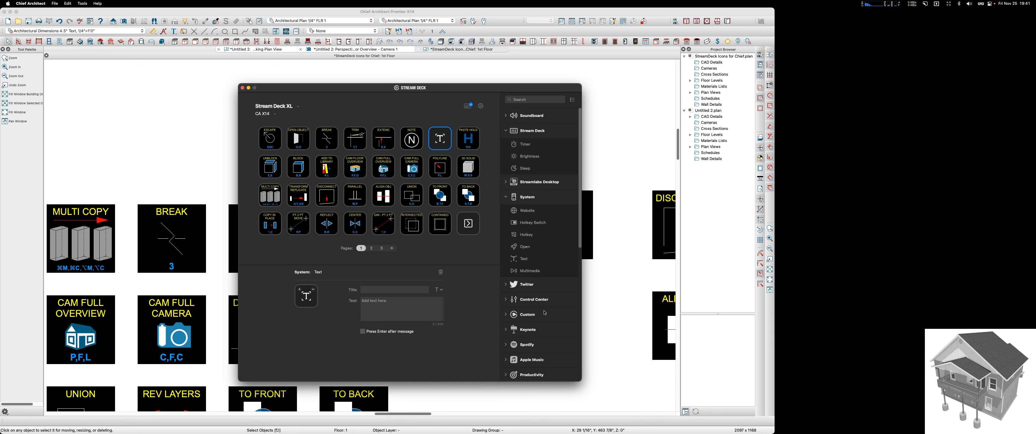
drag(524, 236, 442, 142)
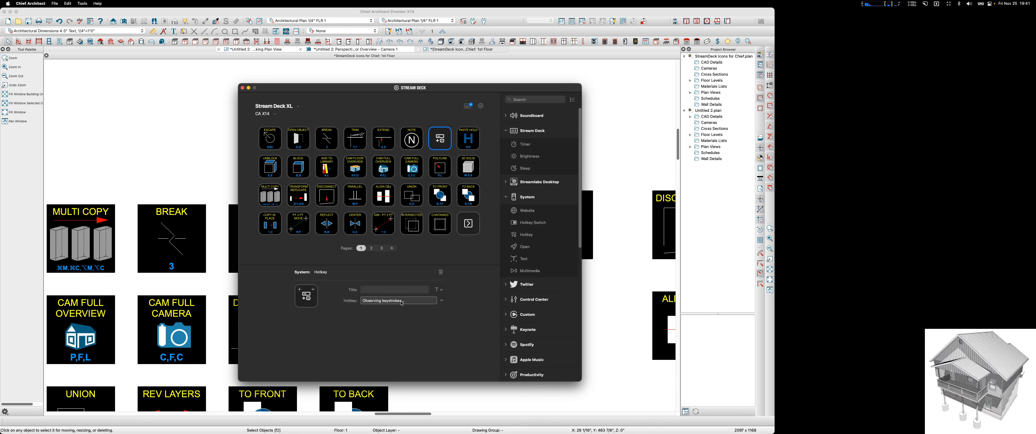
Set the new key's hotkey to ⌘S and its title to SAVE, and move the Stream Deck window off the main screen
key(super+s)
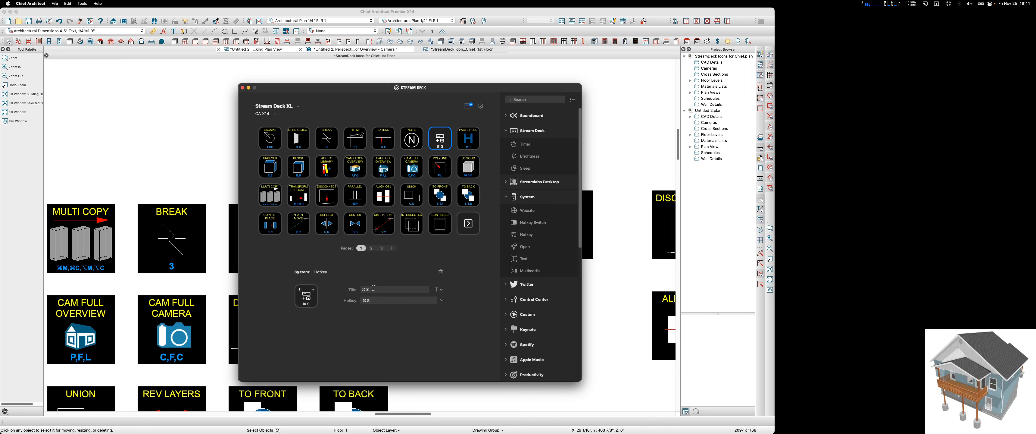
drag(373, 289, 340, 285)
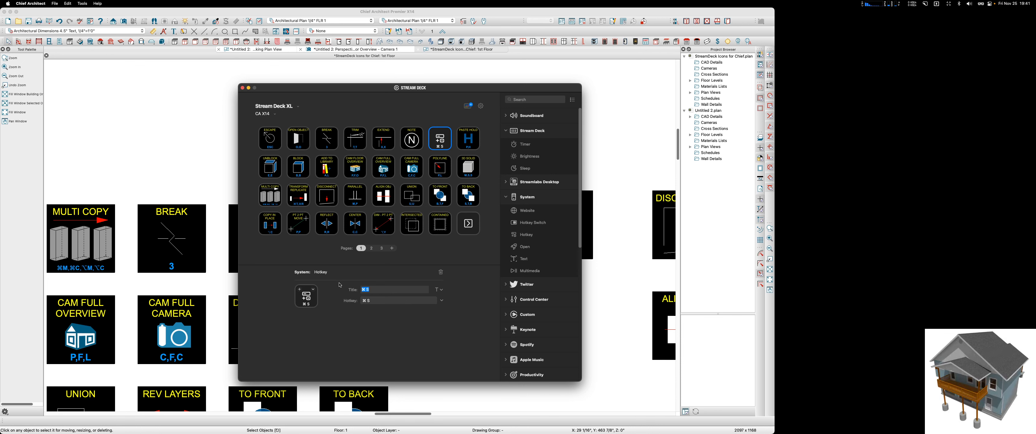
text(SAVE)
drag(354, 88, 1035, 141)
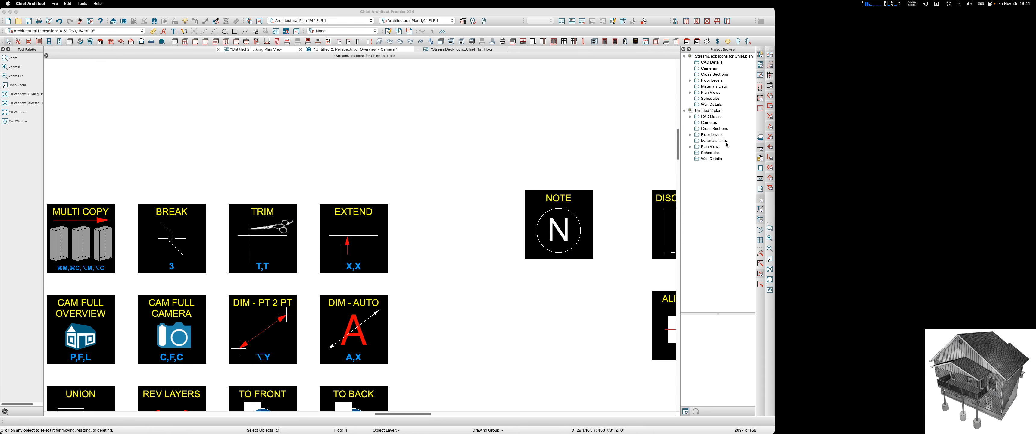
Save and close the StreamDeck Icons for Chief plan, declining to manage its archived files
scroll(290, 165, down, 3)
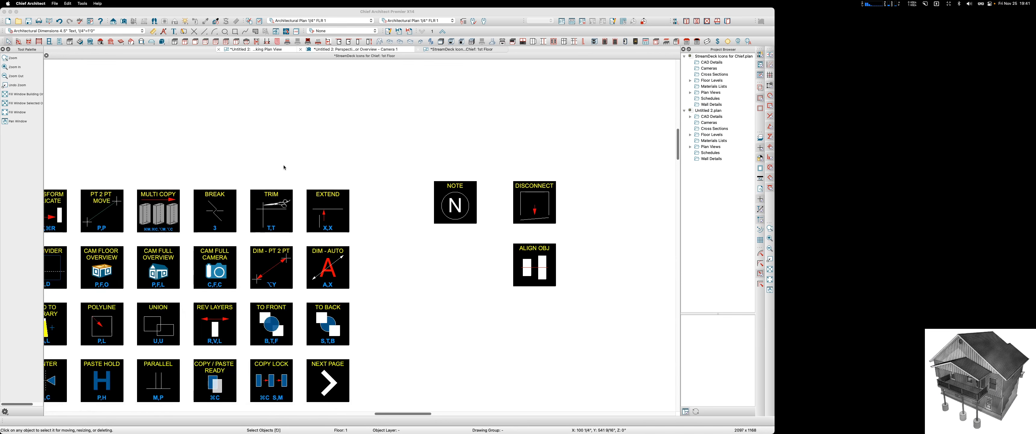
click(425, 50)
click(418, 49)
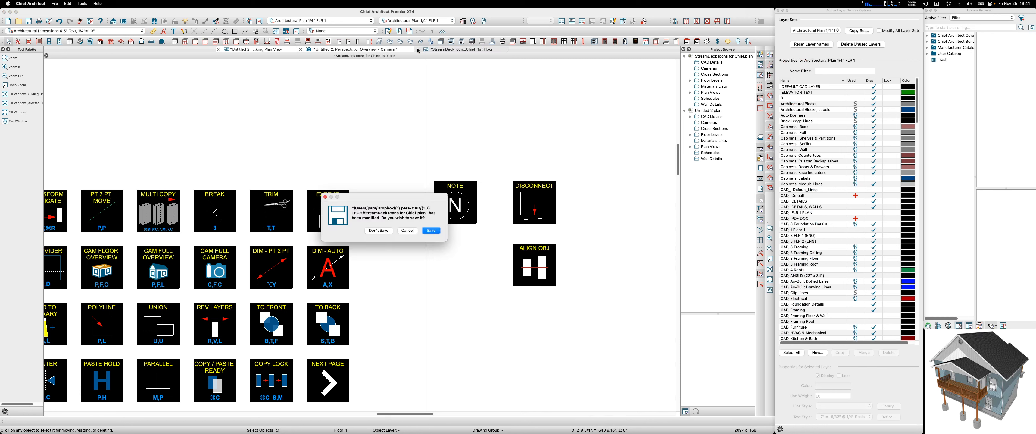
click(433, 230)
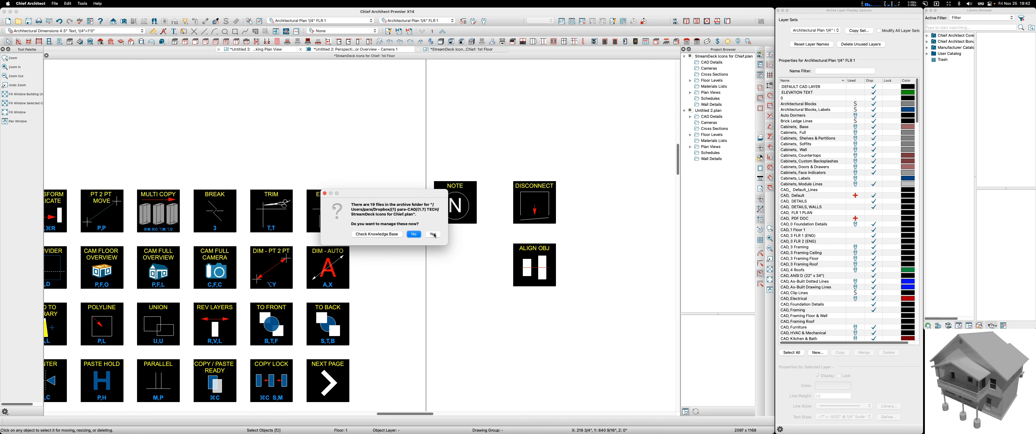
click(414, 234)
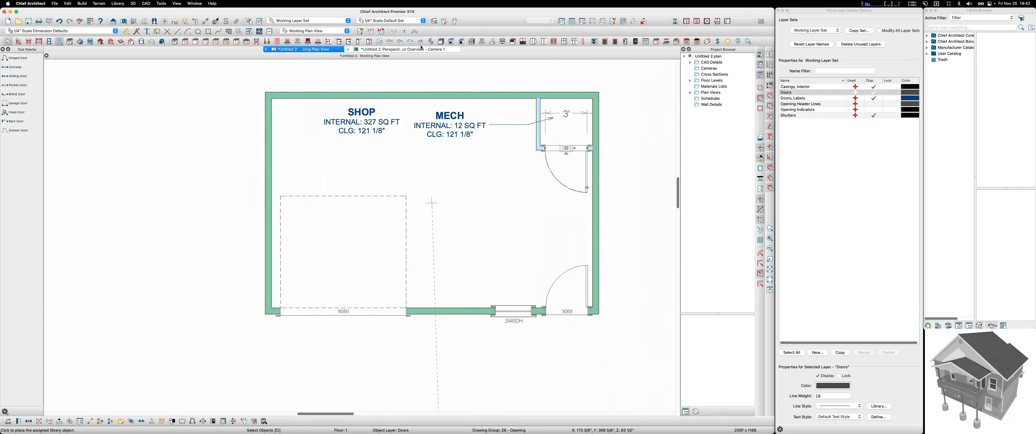
View the shop plan in a perspective framing overview, close that camera view, and return to selecting objects in plan
scroll(284, 145, down, 2)
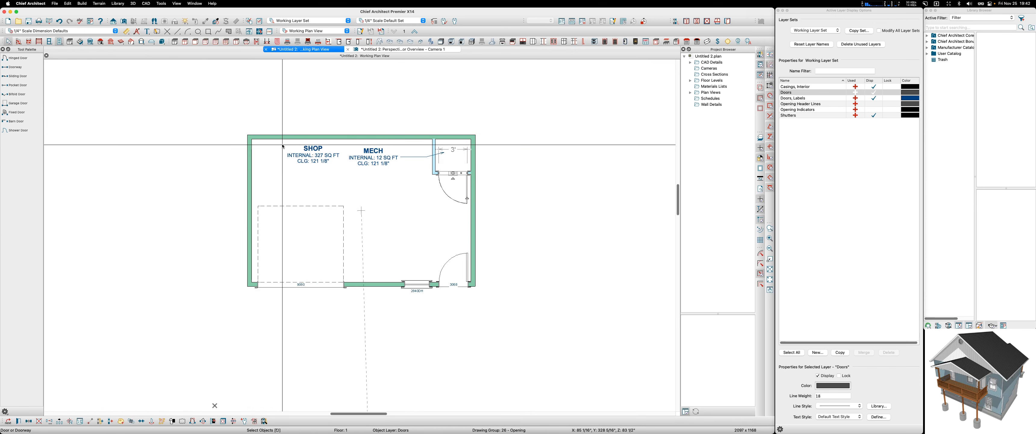
scroll(284, 145, up, 3)
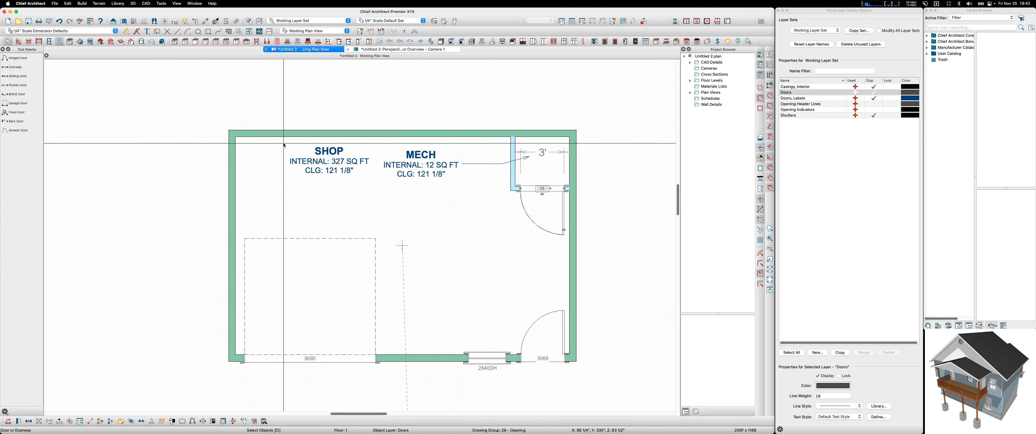
click(125, 23)
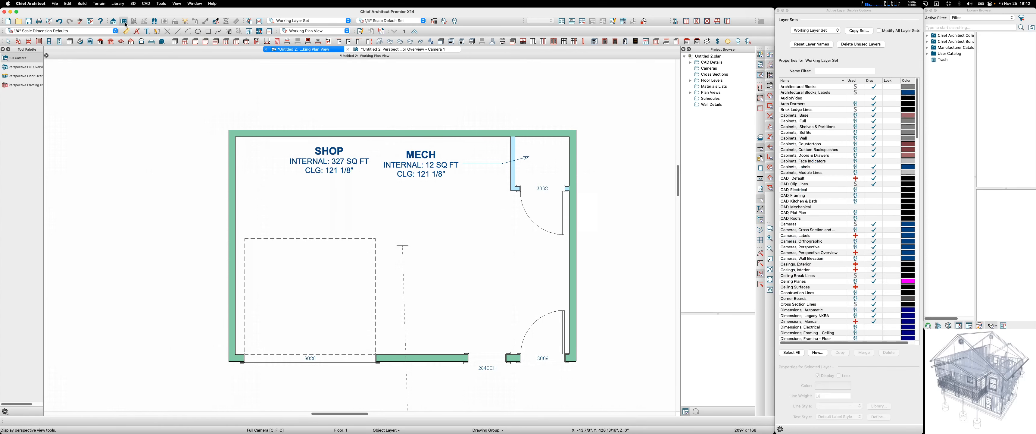
click(20, 86)
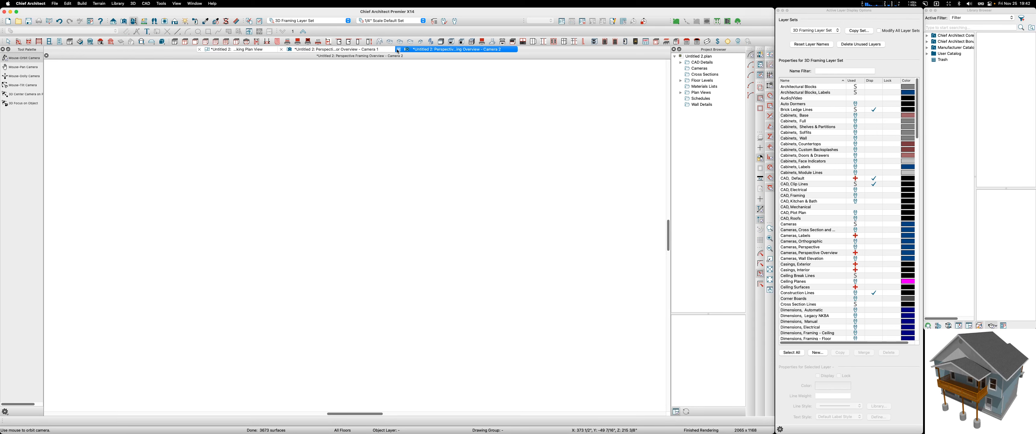
click(399, 50)
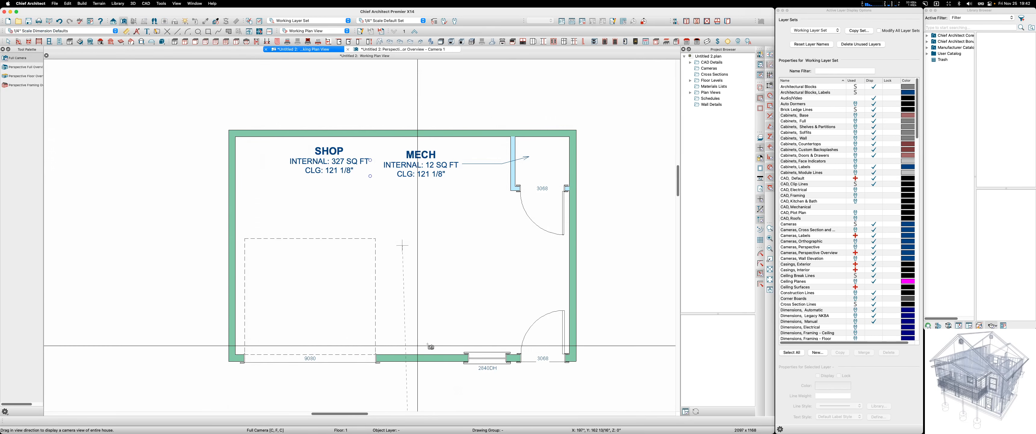
key(space)
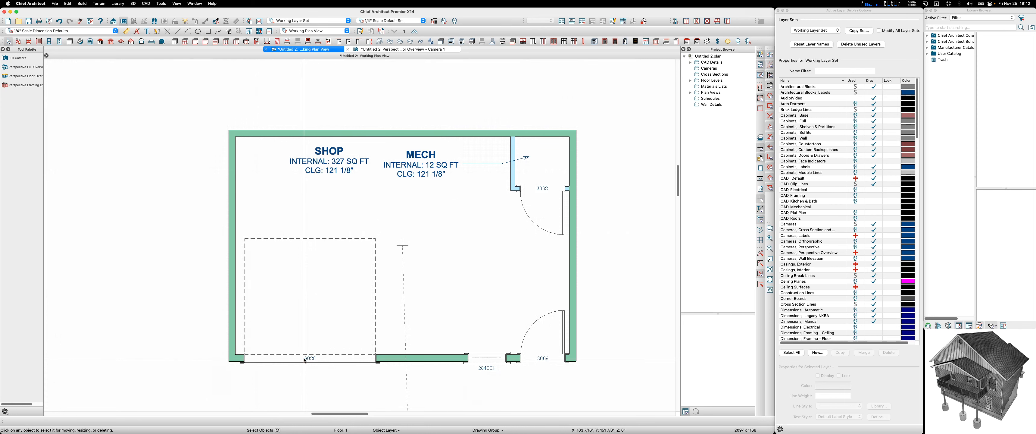
Reposition the 9080 garage door so its opening starts 3' from the outer corner of the shop wall
click(314, 356)
scroll(239, 330, up, 3)
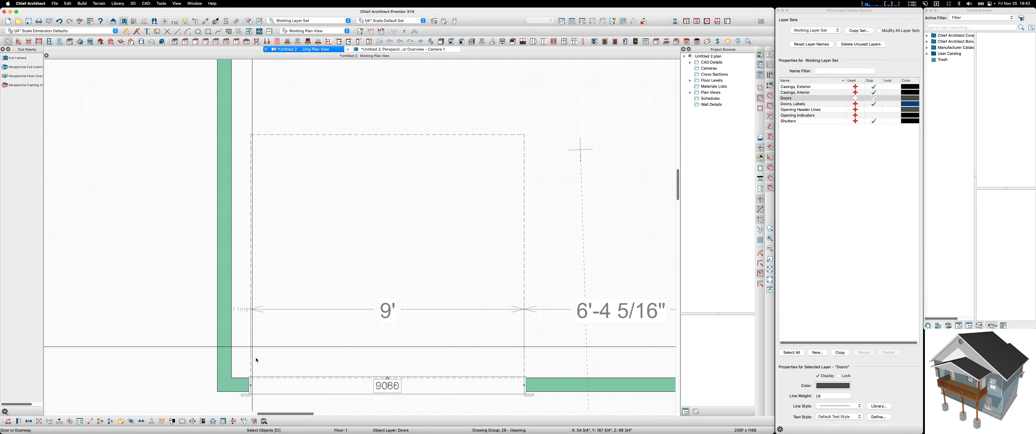
click(336, 394)
scroll(336, 394, down, 3)
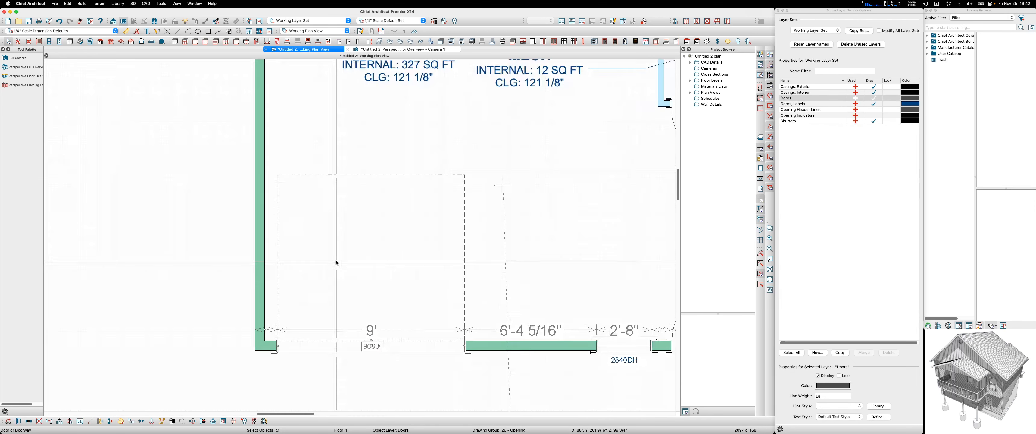
click(358, 344)
scroll(264, 396, up, 5)
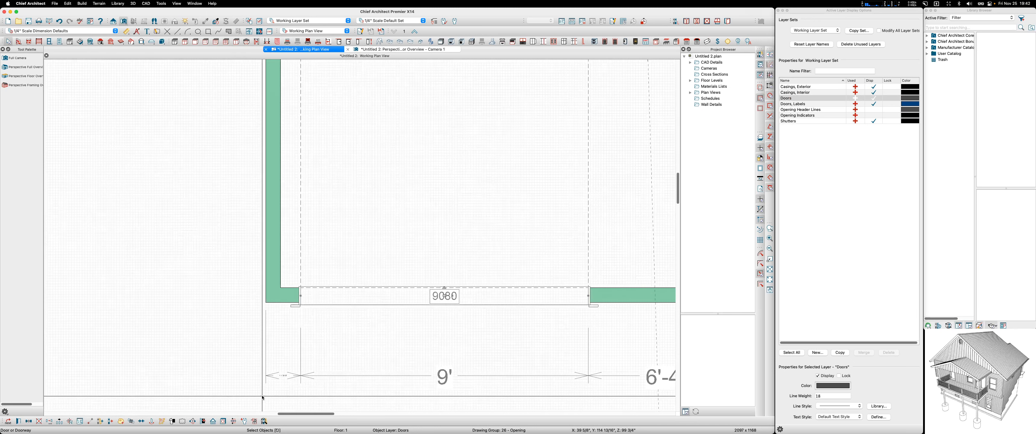
scroll(264, 395, up, 1)
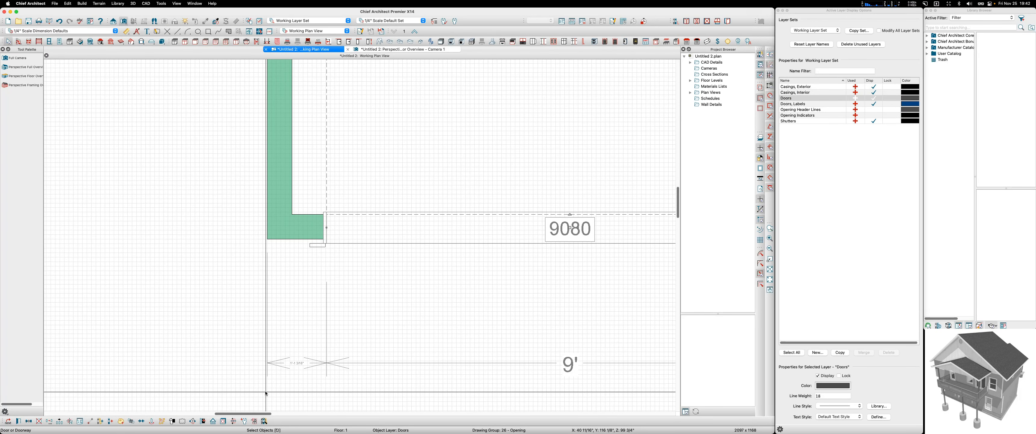
click(297, 363)
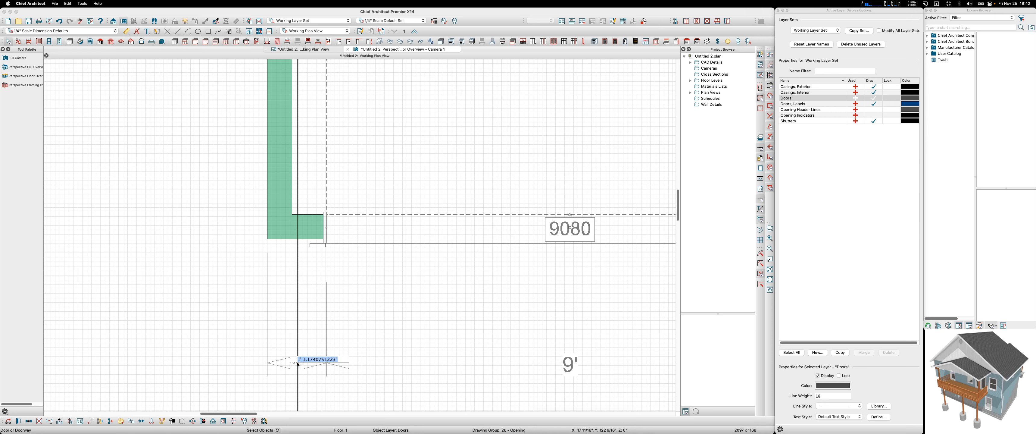
text(3)
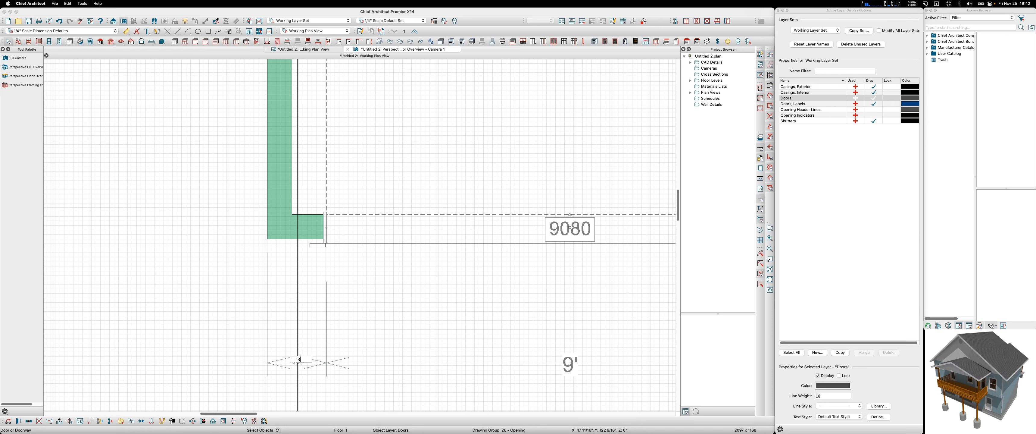
scroll(194, 343, down, 6)
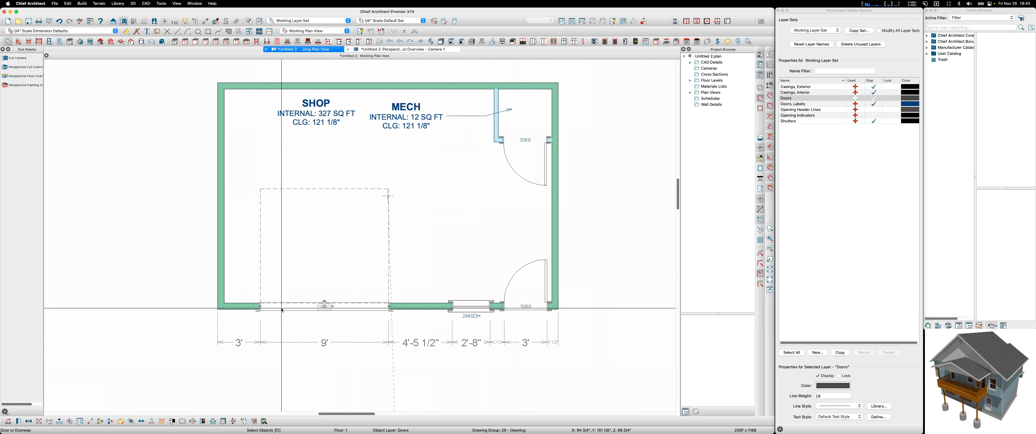
scroll(282, 310, down, 2)
scroll(288, 310, up, 5)
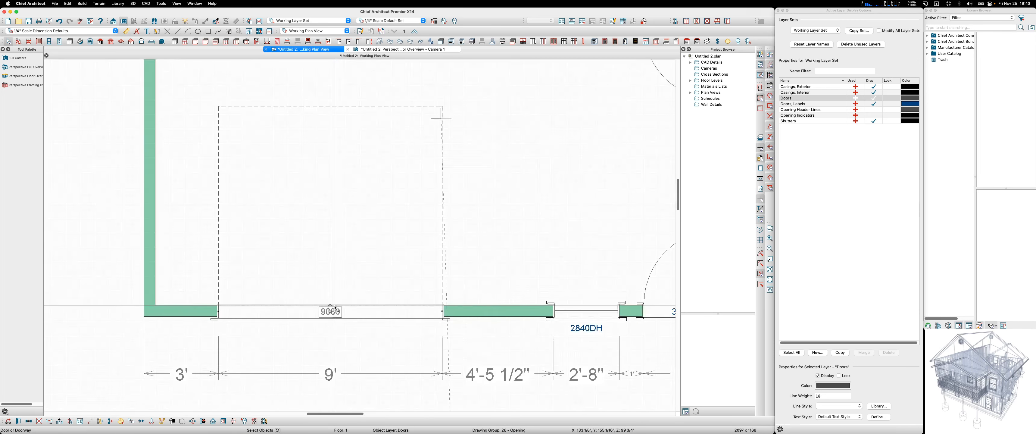
scroll(335, 308, up, 2)
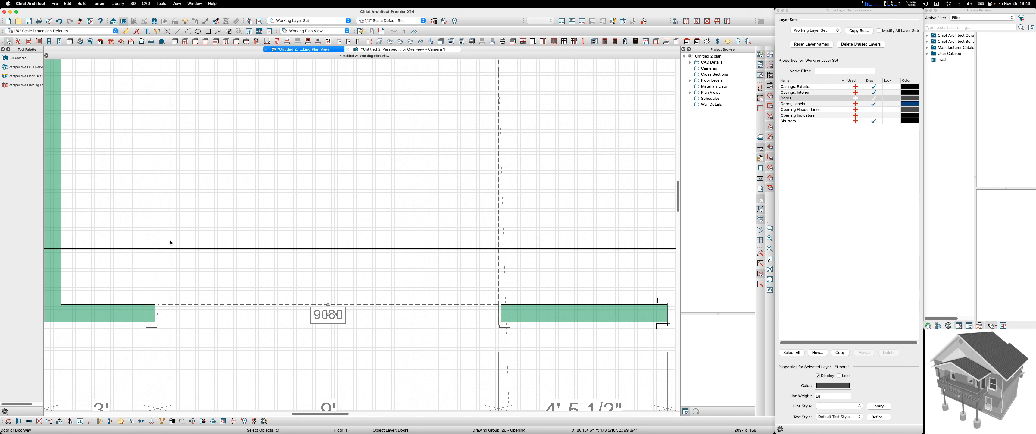
scroll(161, 282, down, 3)
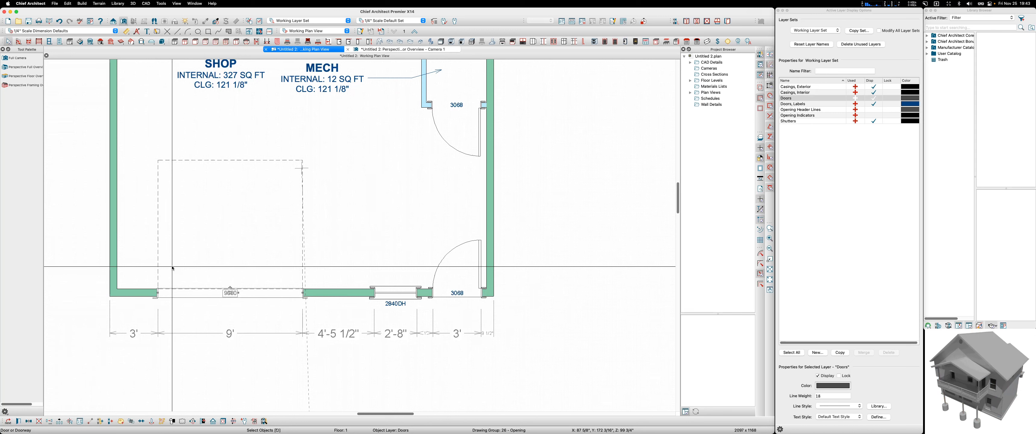
scroll(165, 318, down, 2)
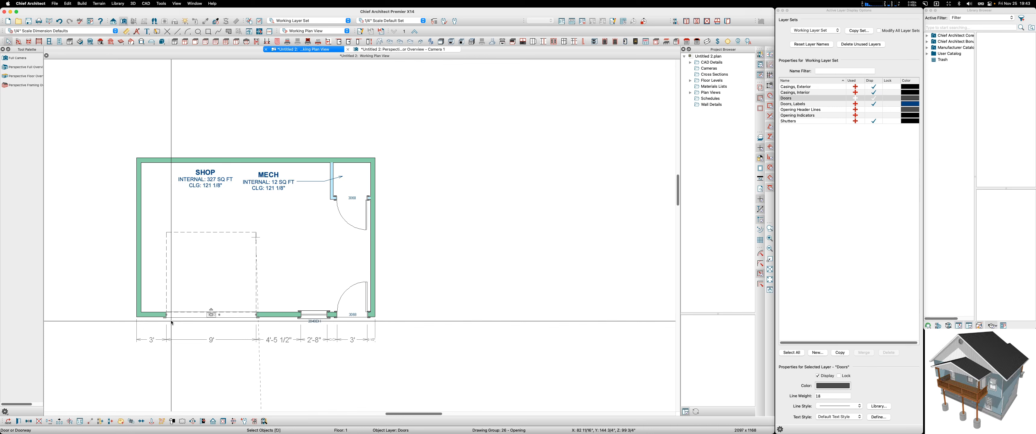
Set the width of the window between the garage door and the entry door to 36"
scroll(327, 313, up, 3)
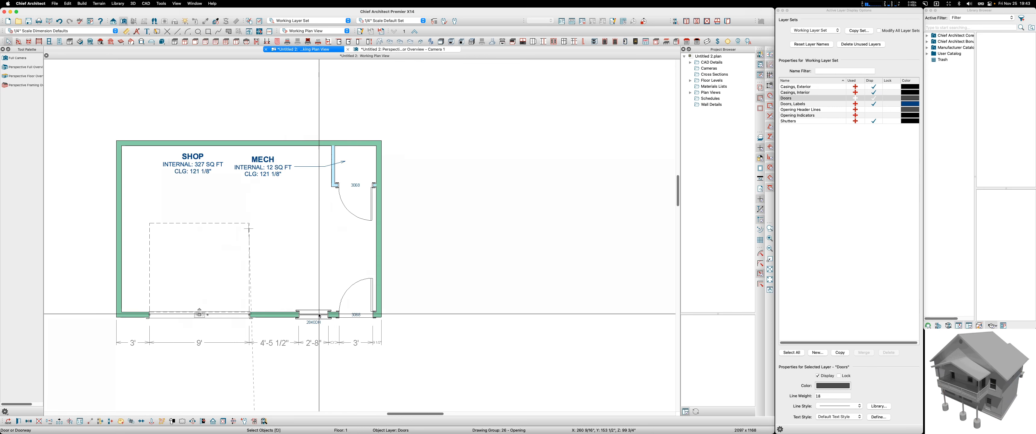
double_click(312, 319)
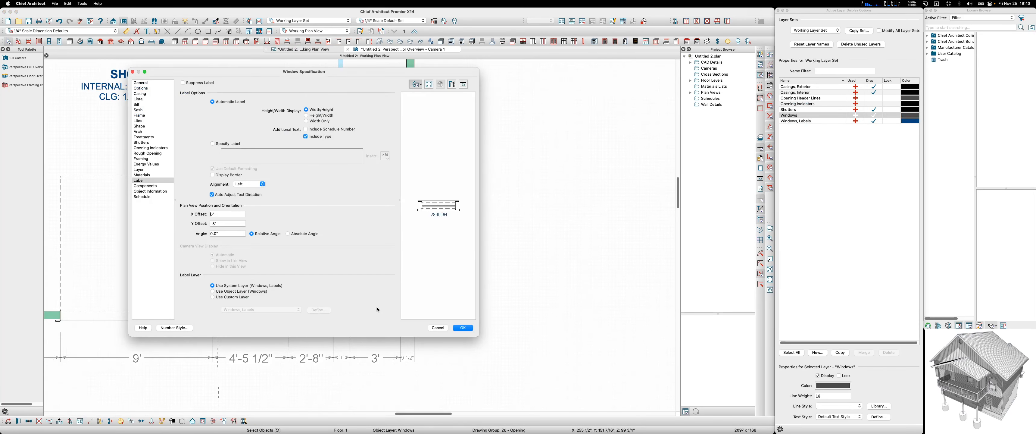
click(144, 83)
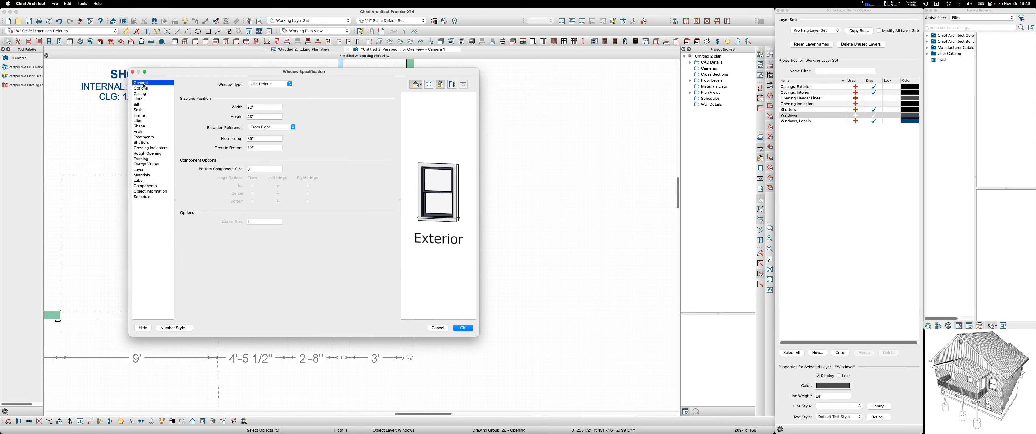
drag(260, 107, 205, 108)
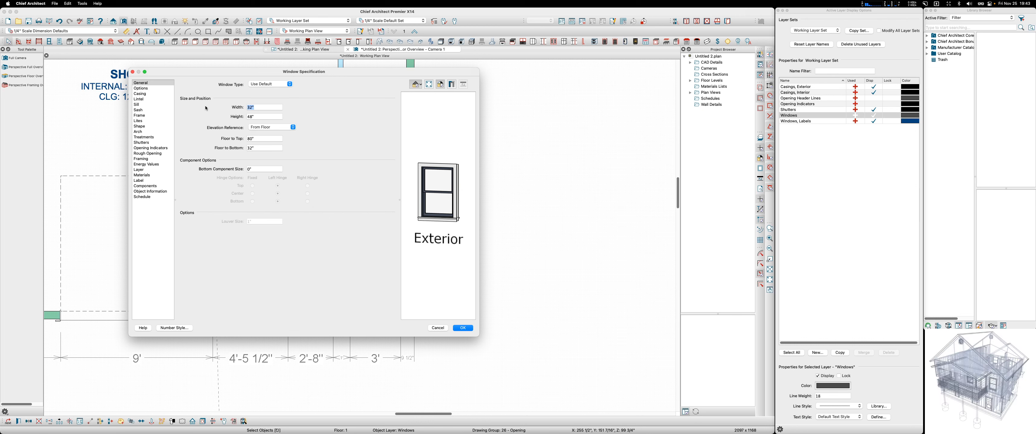
text(6)
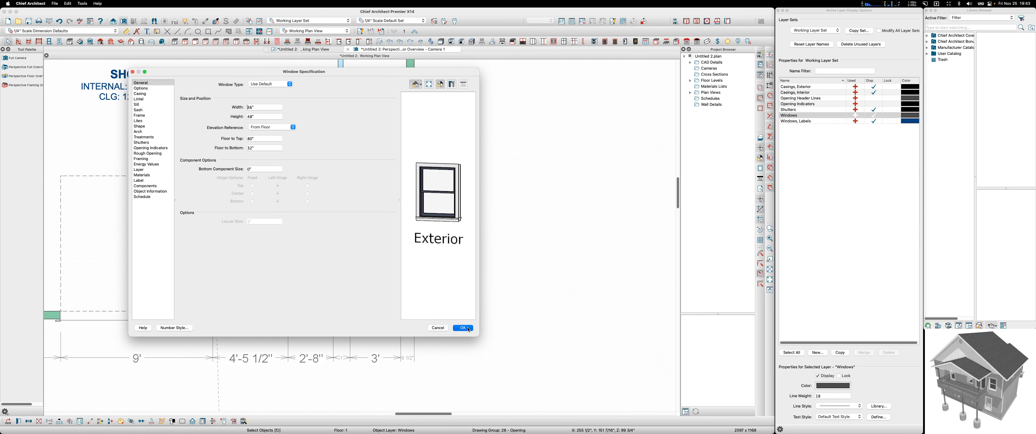
click(464, 328)
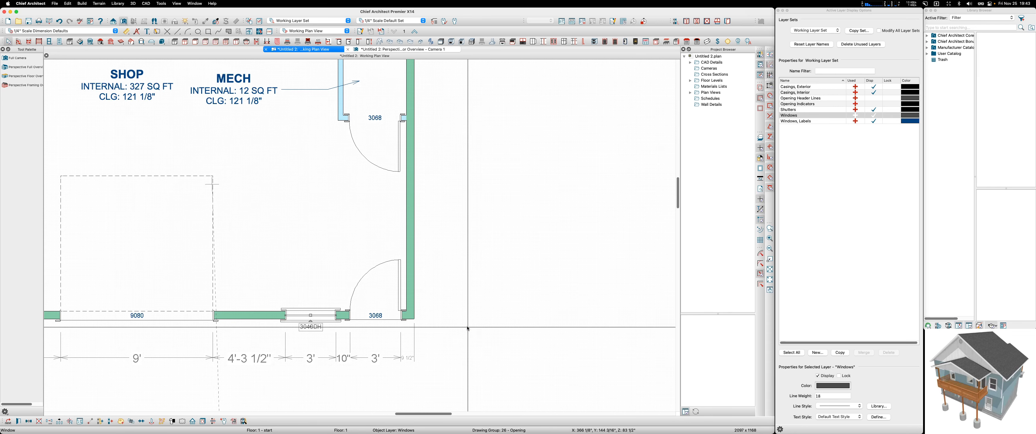
Set the window beside the entry door to 48" wide and 36" high, with the Left Sliding type
double_click(320, 317)
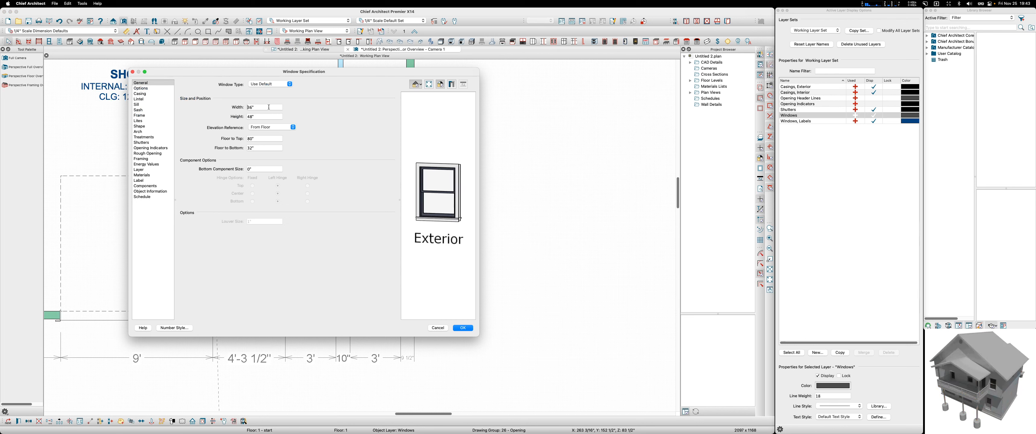
text(48)
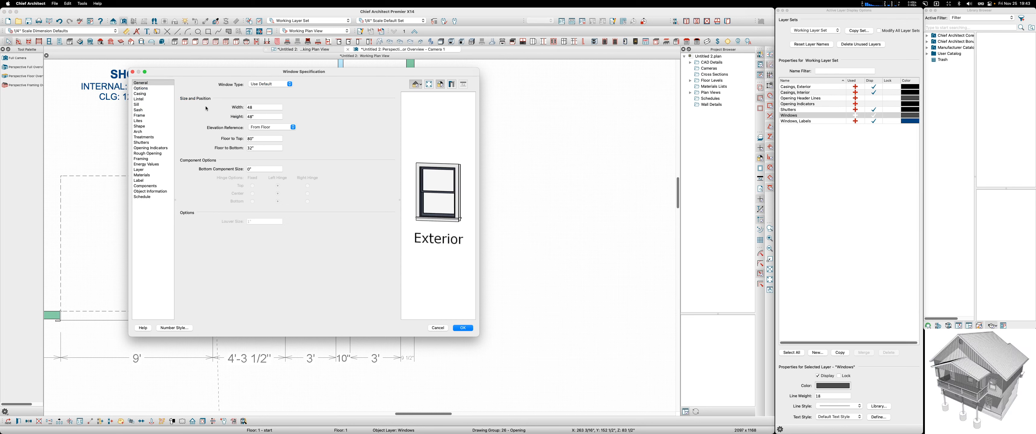
click(255, 116)
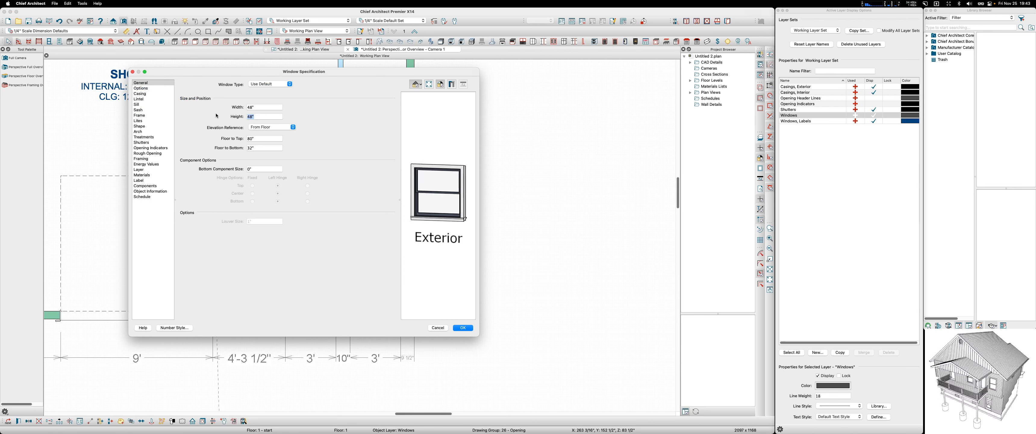
text(36)
click(270, 84)
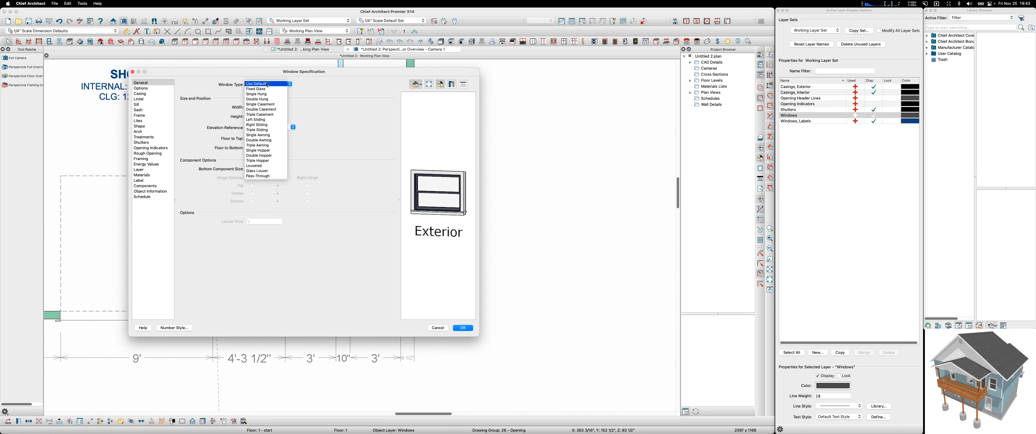
click(261, 120)
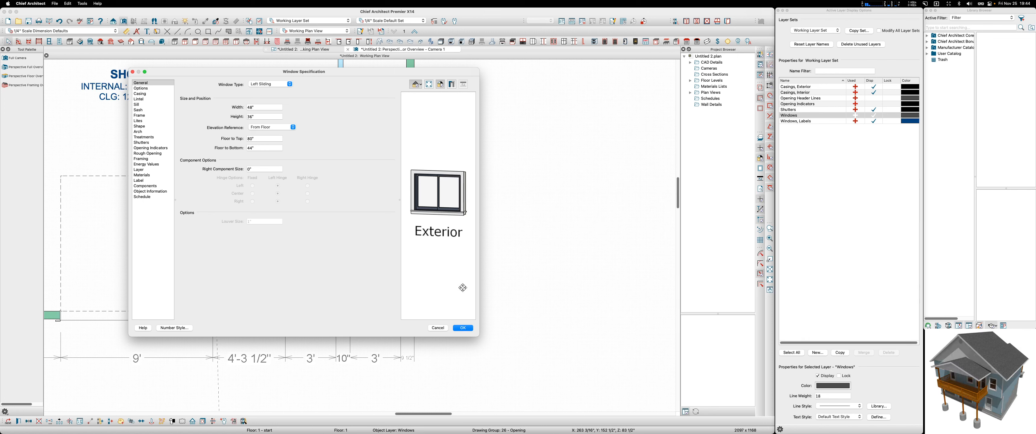
Turn off the interior casing and turn on the exterior lintel for the window beside the entry door
drag(457, 192, 416, 186)
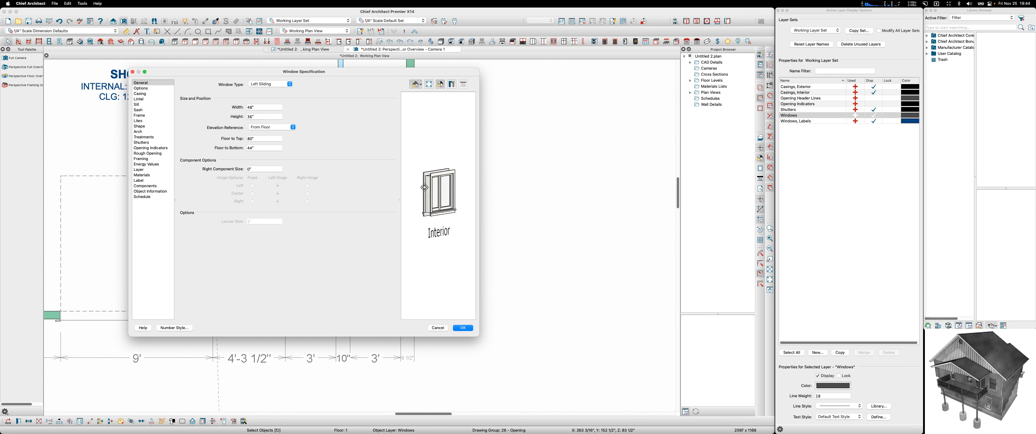
click(142, 94)
click(183, 83)
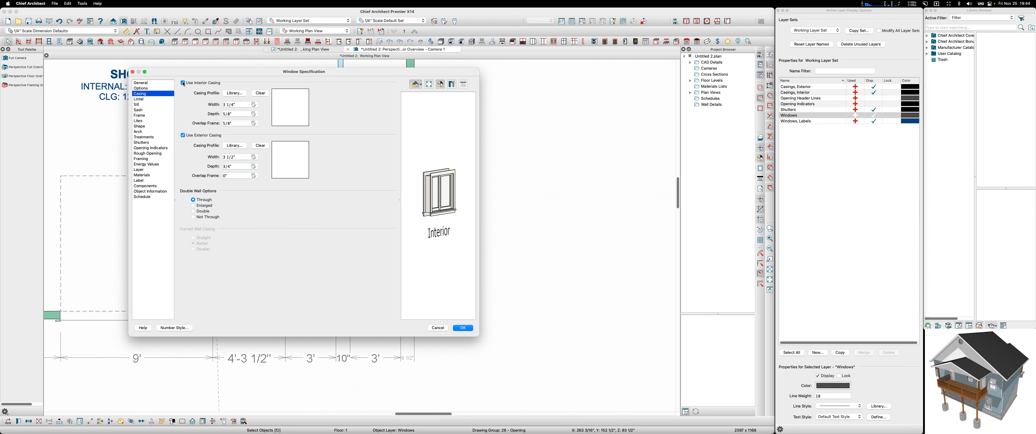
click(148, 98)
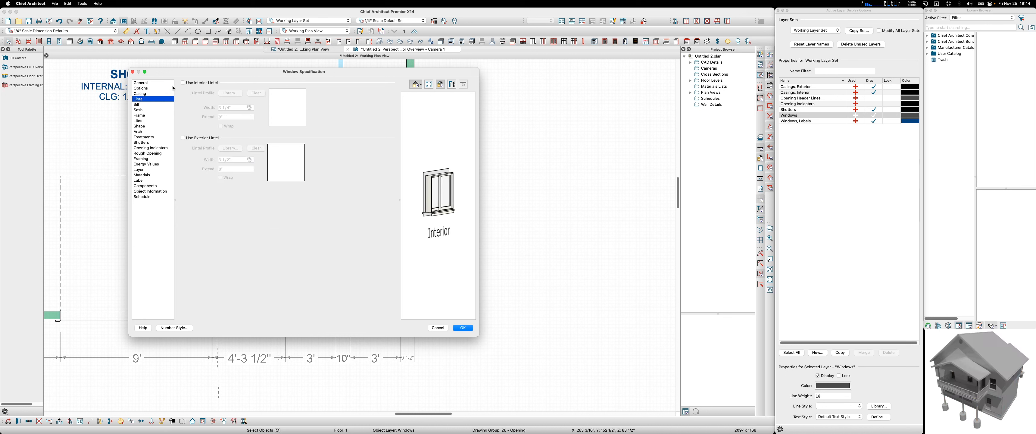
click(183, 138)
drag(429, 195, 463, 194)
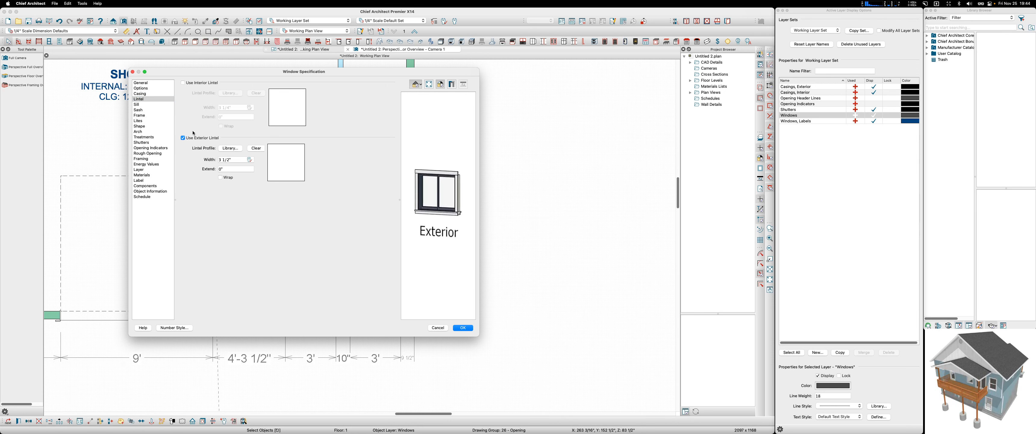
Turn off the window's interior and exterior sills and set its opening indicators to Show
click(139, 104)
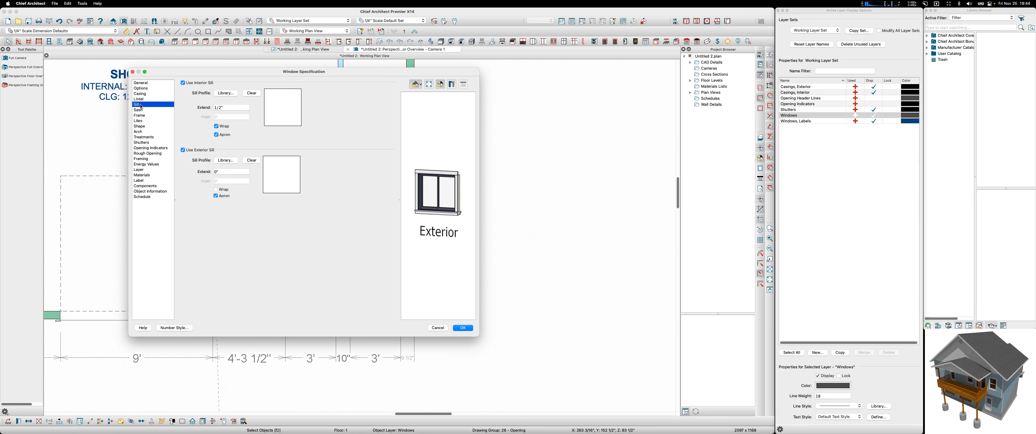
click(183, 82)
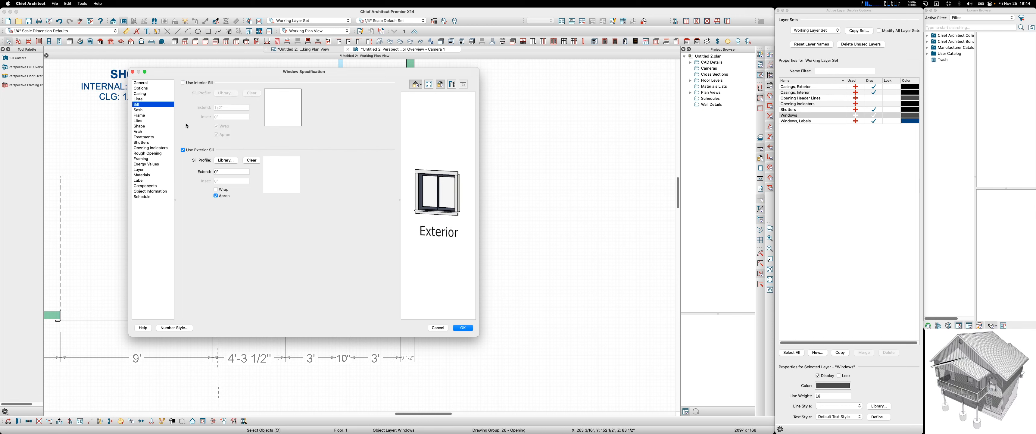
click(183, 150)
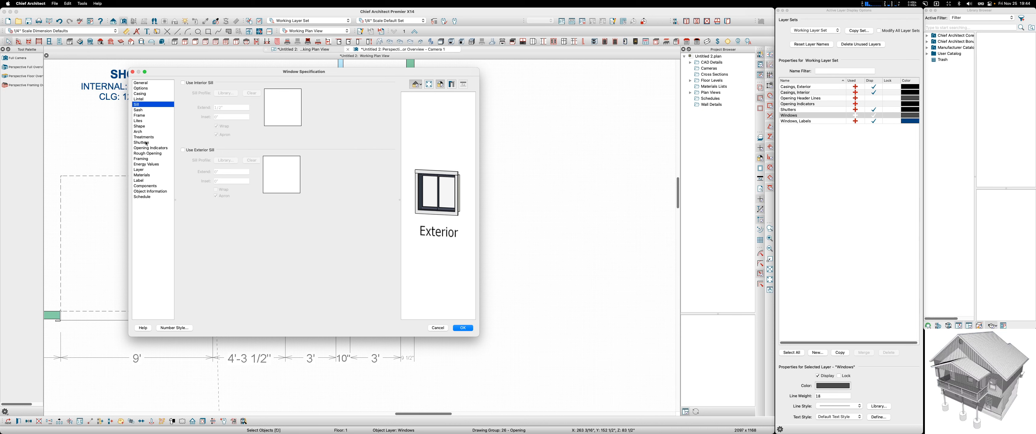
click(156, 149)
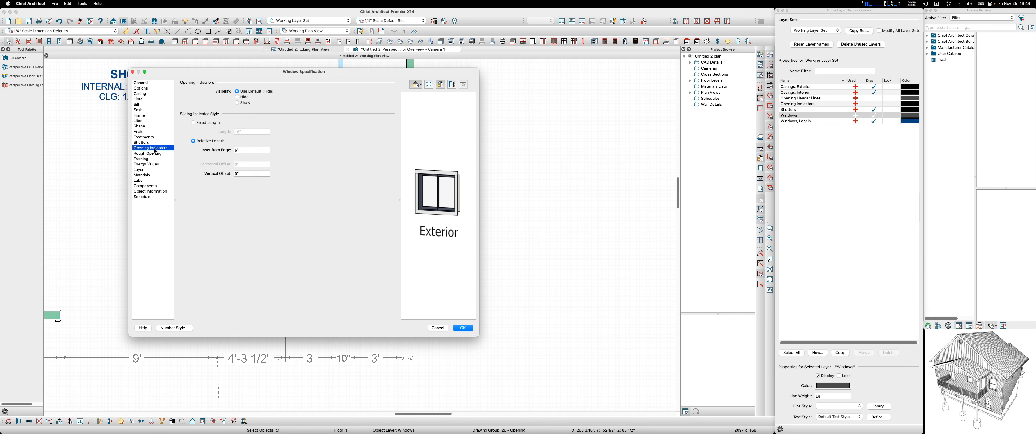
click(237, 103)
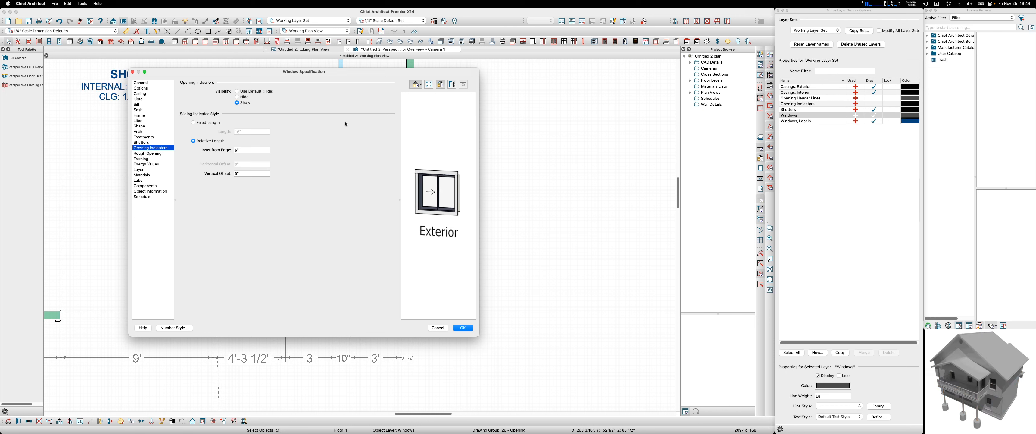
Set the window's framing header to 3 1/2" thickness, count 1 and 7.25" depth, and apply the window specification
click(150, 154)
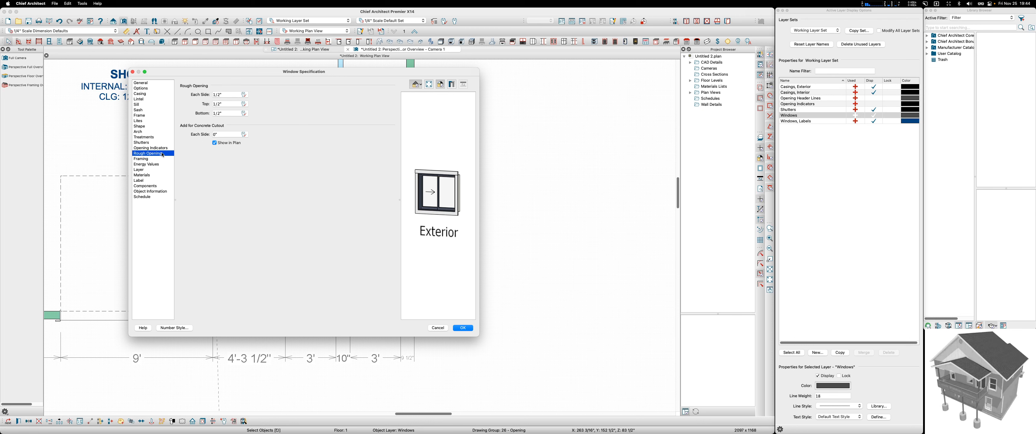
click(159, 159)
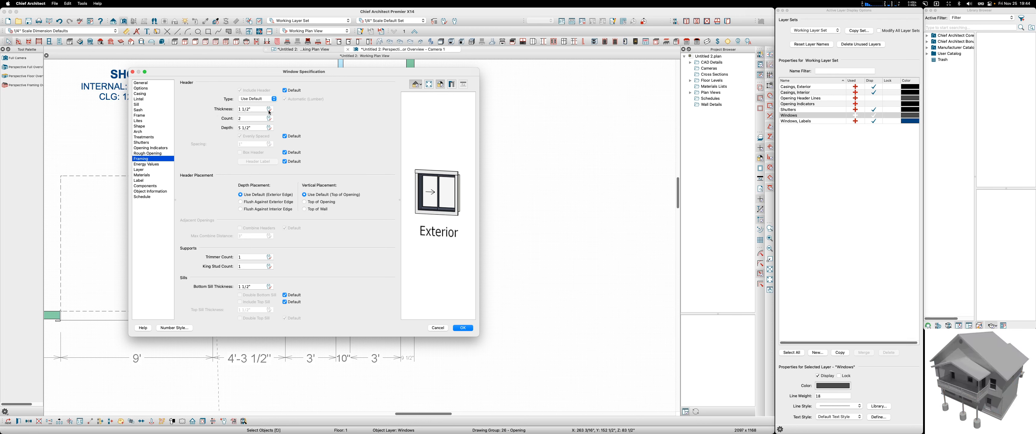
key(Tab)
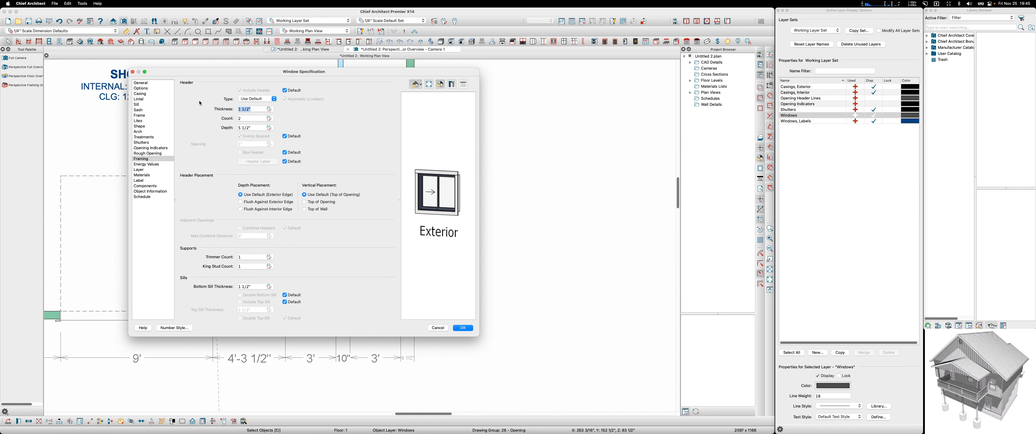
text(3.5)
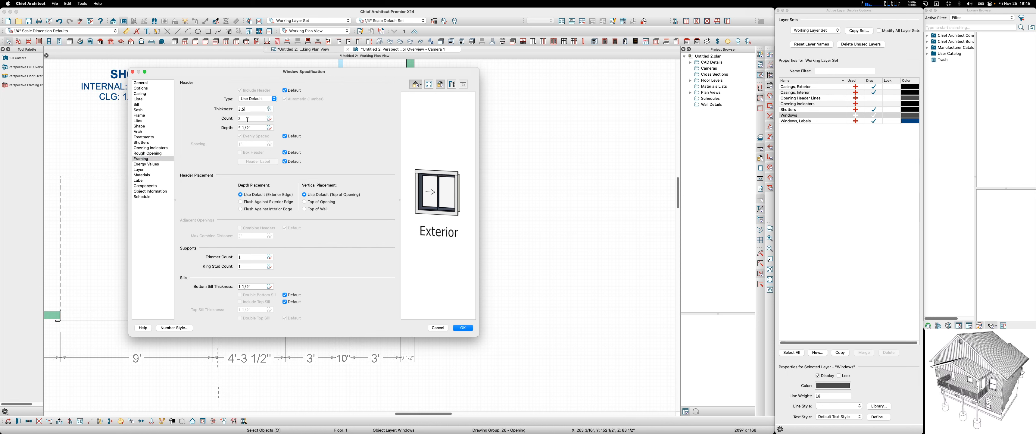
key(Tab)
text(1)
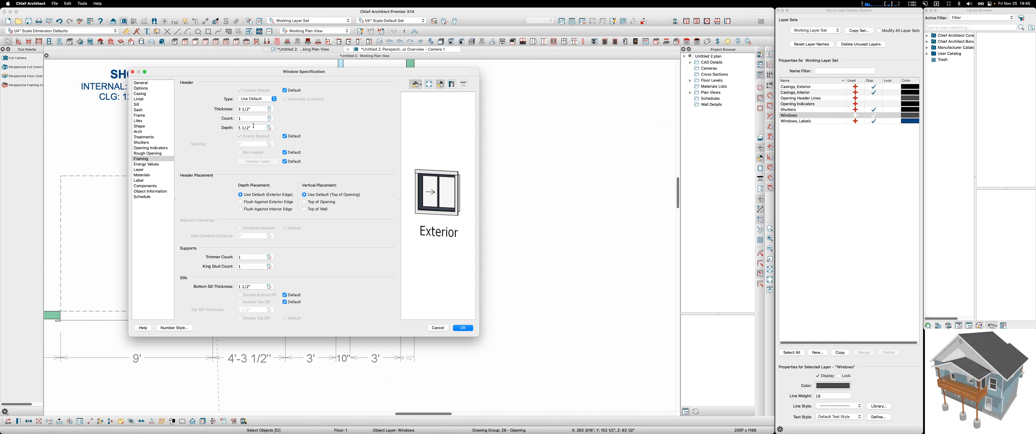
key(Tab)
text(7)
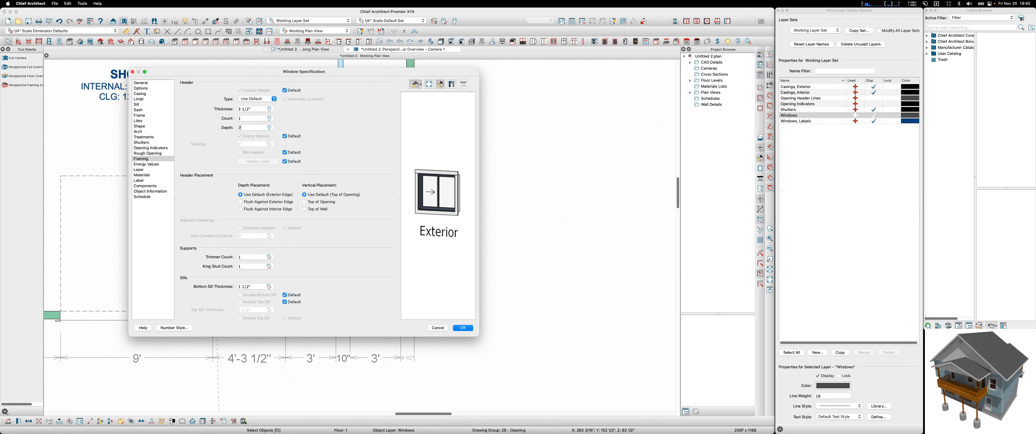
text(.25)
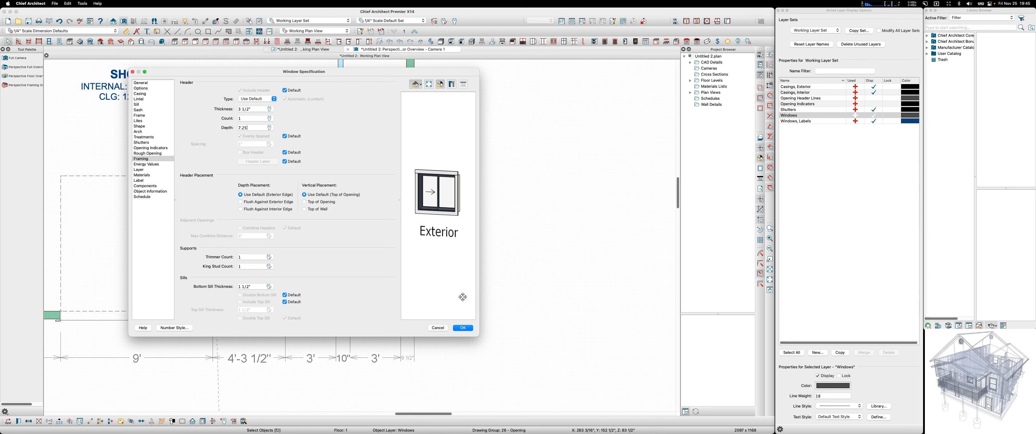
click(464, 328)
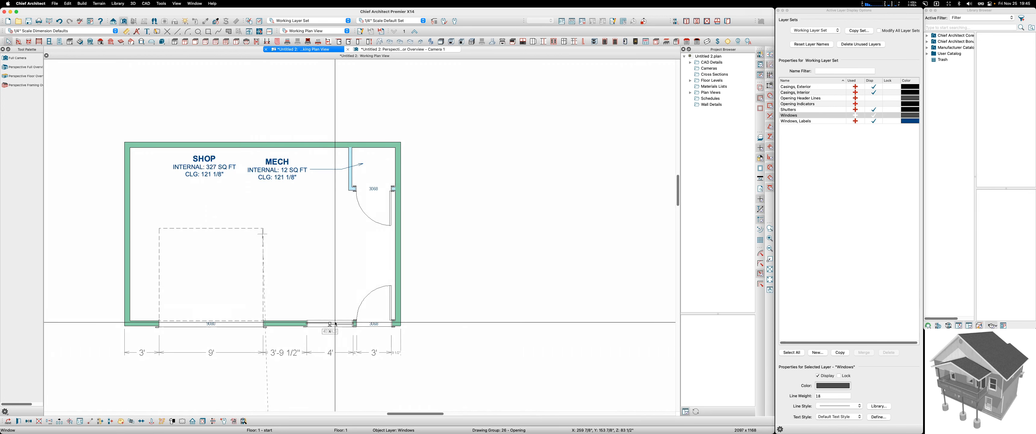
Set the distance between the sliding window and the entry door to 6"
scroll(345, 335, up, 3)
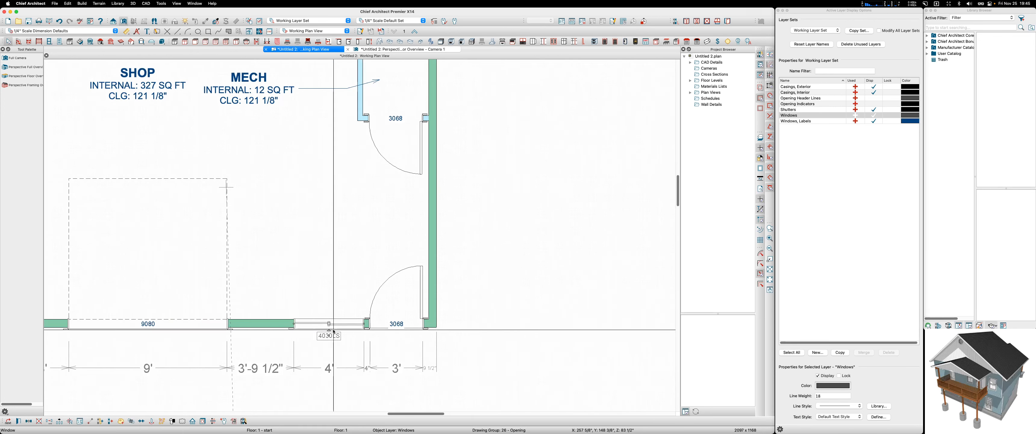
scroll(367, 370, up, 2)
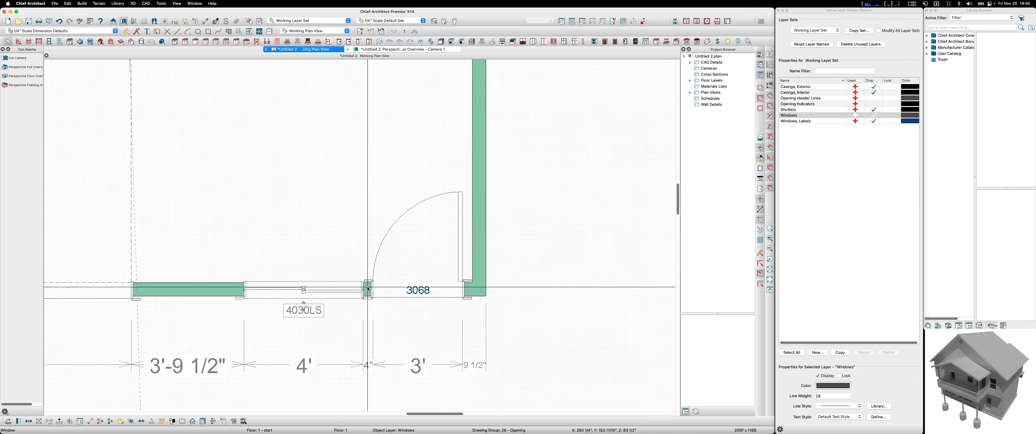
key(Escape)
click(313, 292)
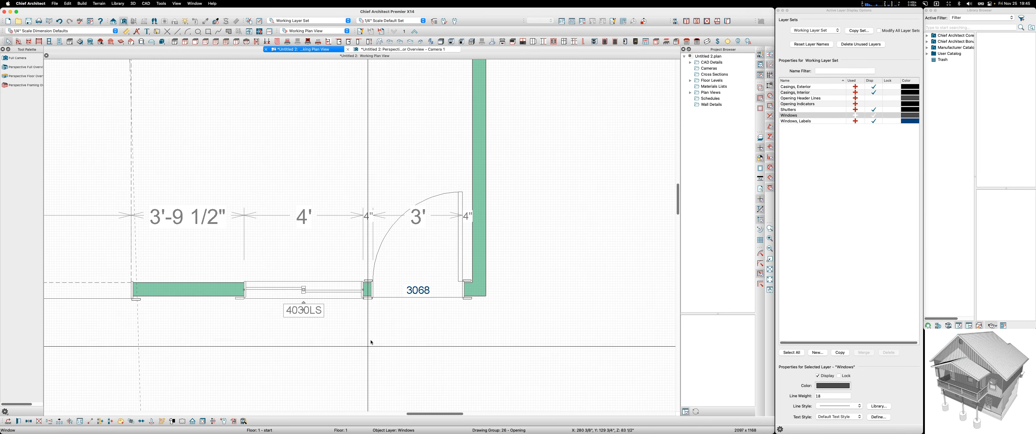
click(368, 214)
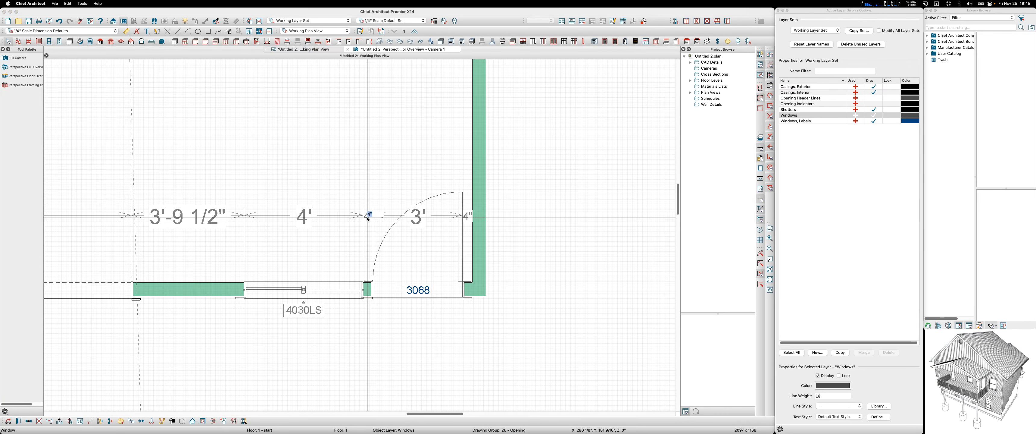
text(6)
key(Return)
scroll(444, 361, down, 2)
scroll(444, 361, down, 2)
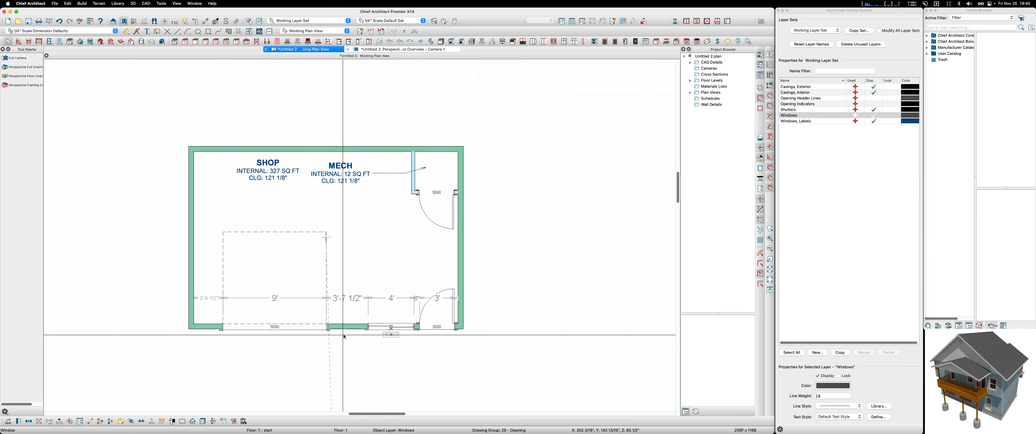
Copy the sliding window to two places on the wall opposite the garage door, one near each end of the open shop area
click(445, 20)
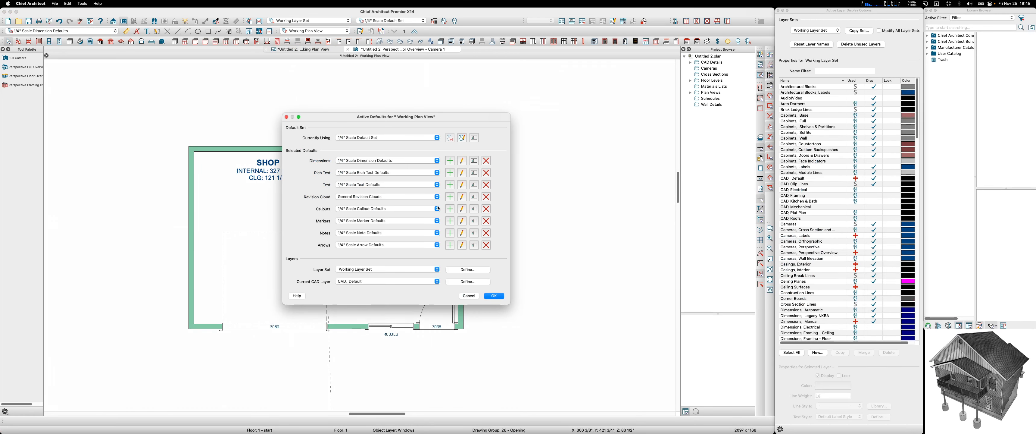
click(478, 297)
click(385, 327)
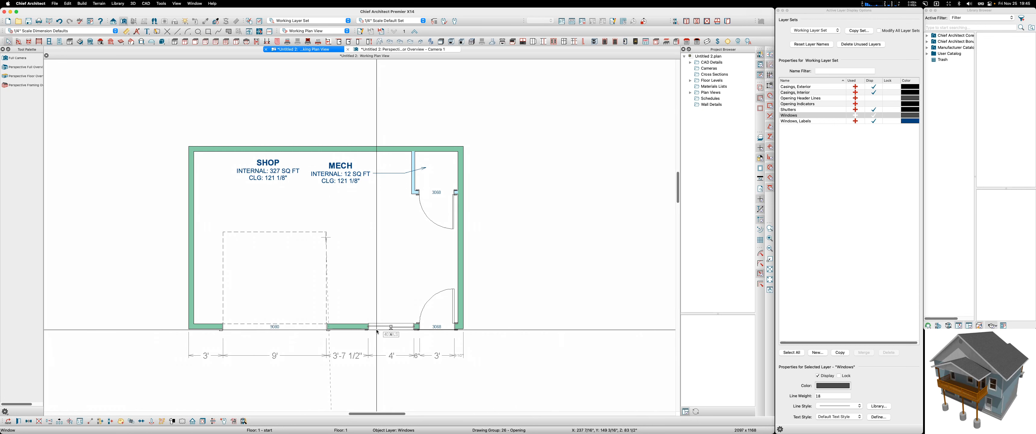
key(Escape)
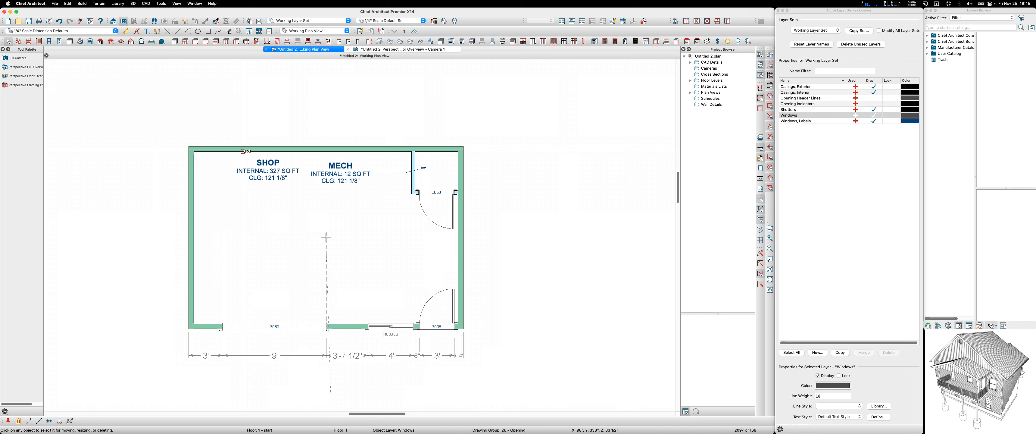
click(243, 150)
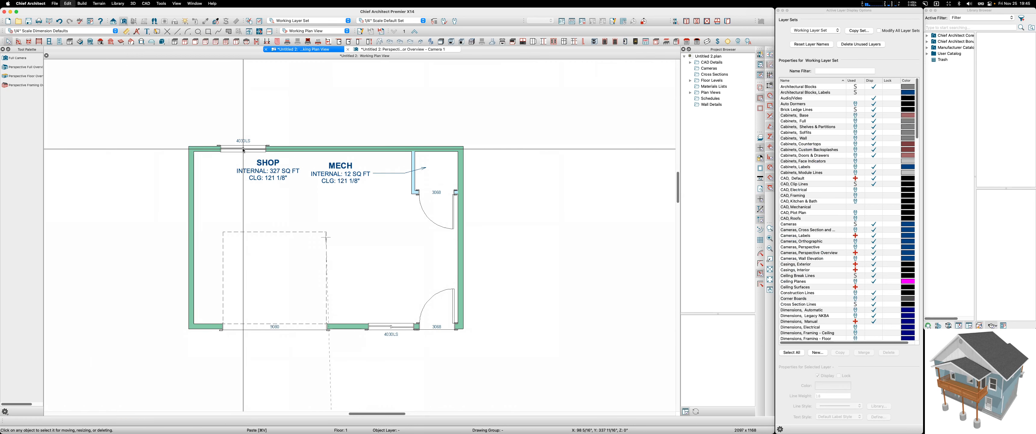
click(374, 150)
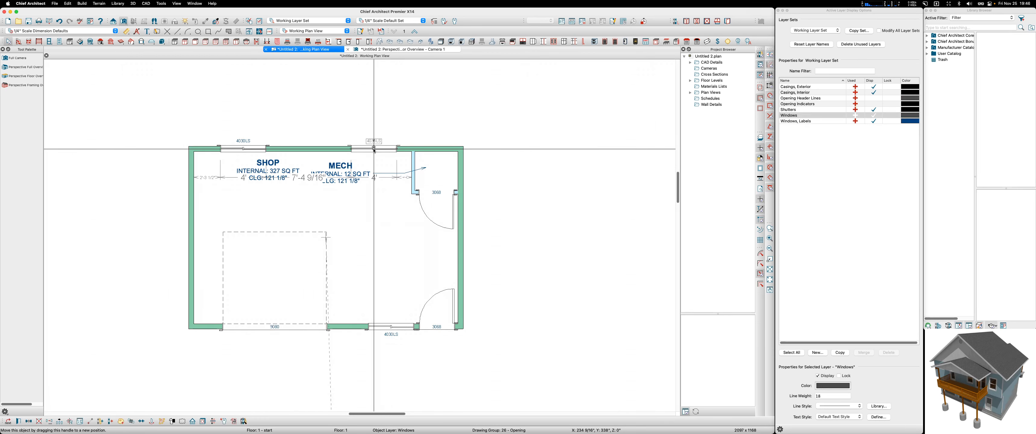
click(348, 168)
key(Delete)
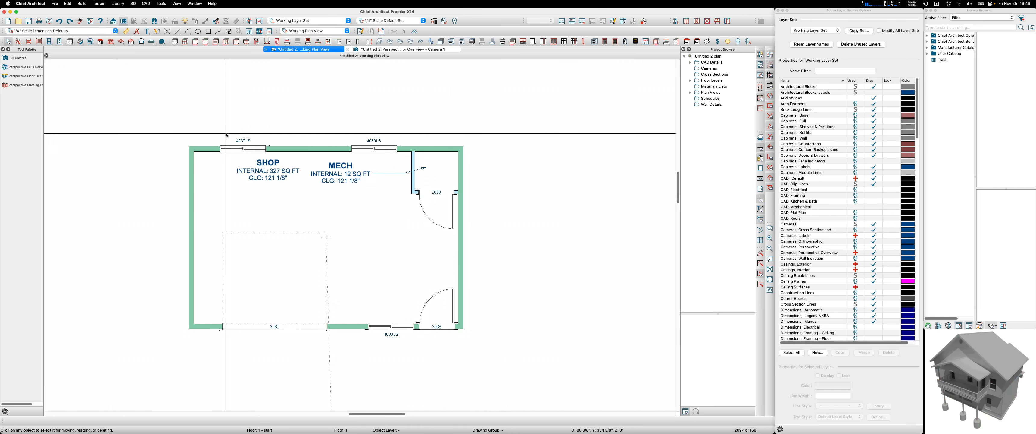
Select the SHOP and MECH room labels together and open the layer definitions from their shared text specification
click(349, 172)
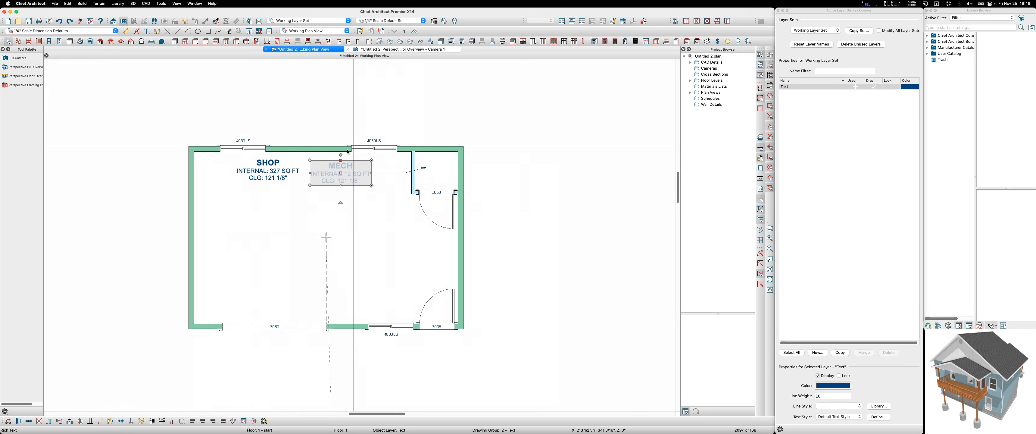
key(Escape)
shift+click(262, 172)
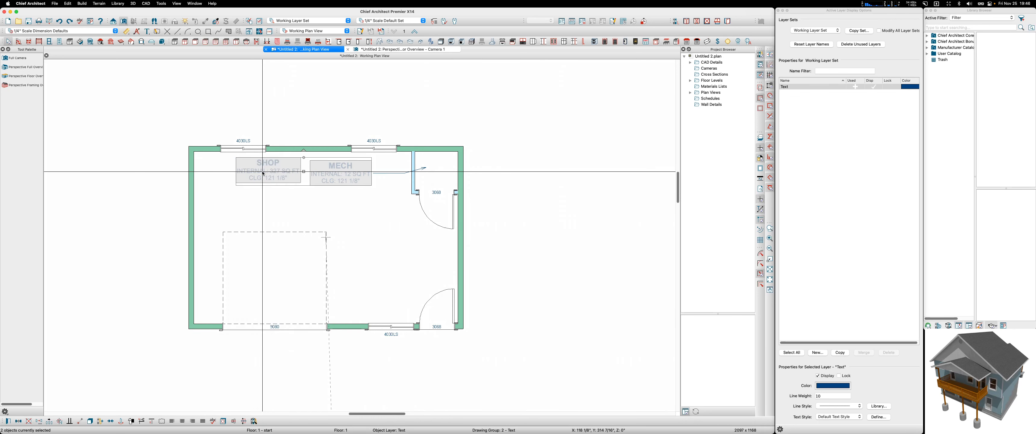
key(super+e)
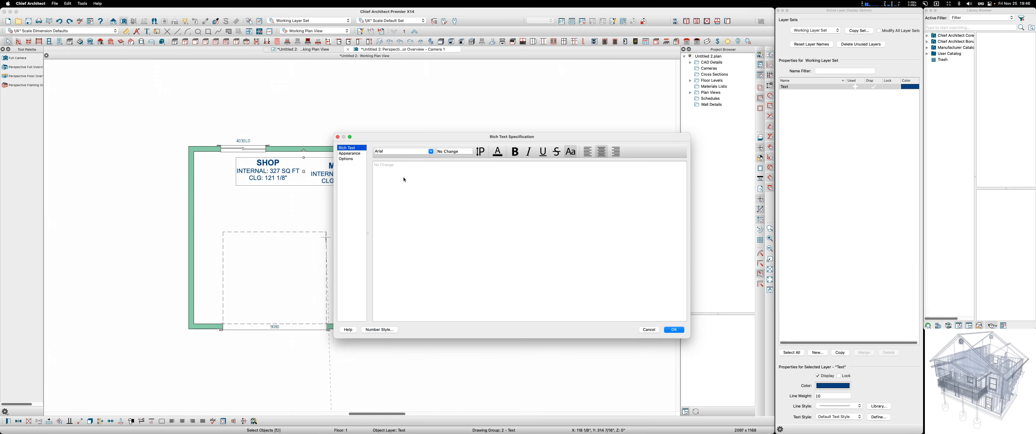
click(346, 154)
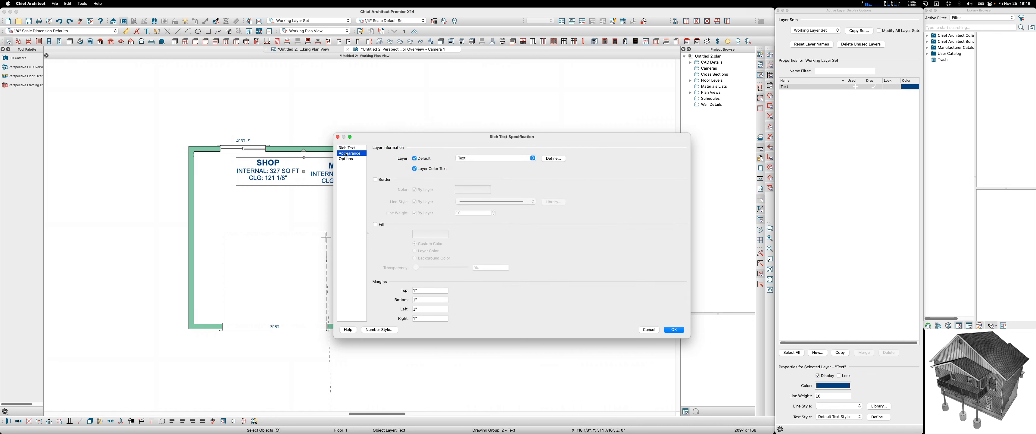
click(553, 159)
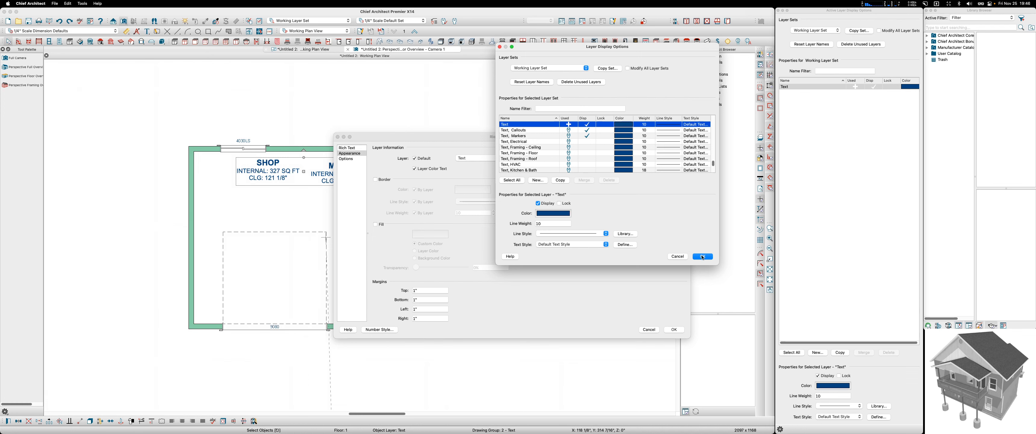
Copy the Text layer as "Text ROOM LABELS" and assign the selected SHOP and MECH room labels to the new layer
click(565, 182)
click(513, 131)
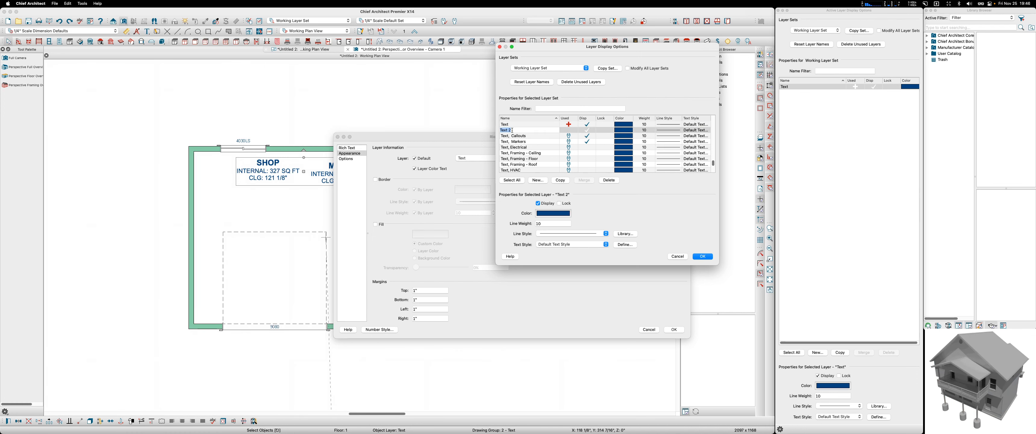
click(509, 131)
drag(509, 130, 513, 130)
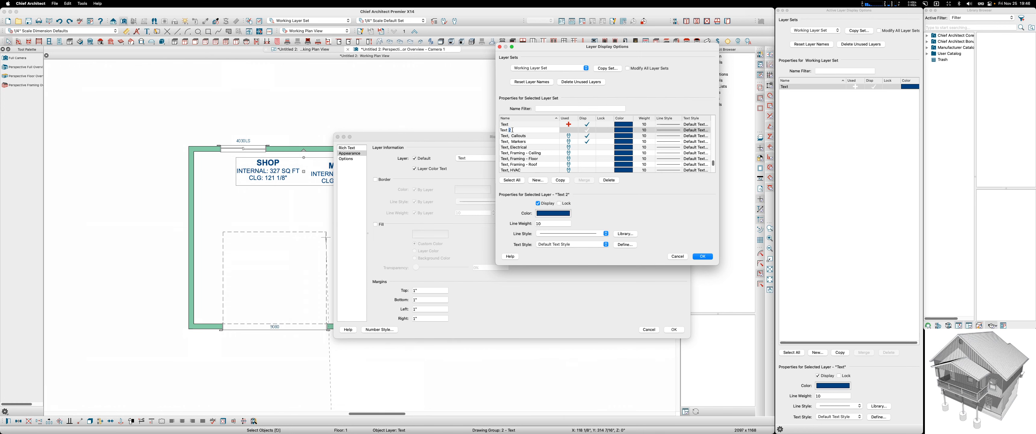
text(ROO)
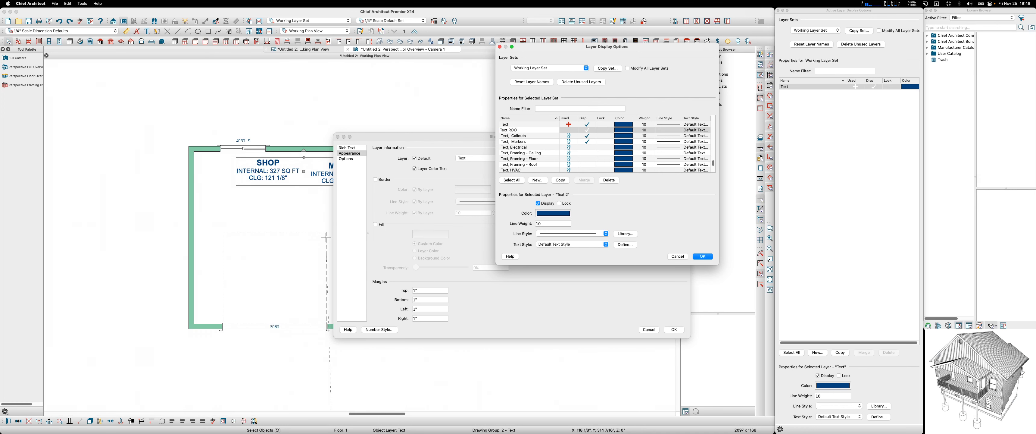
text(M LAB)
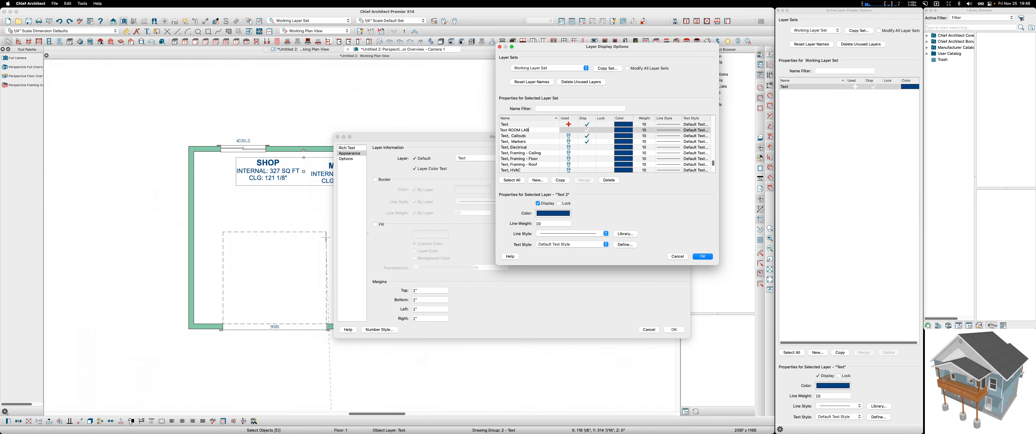
text(ELS)
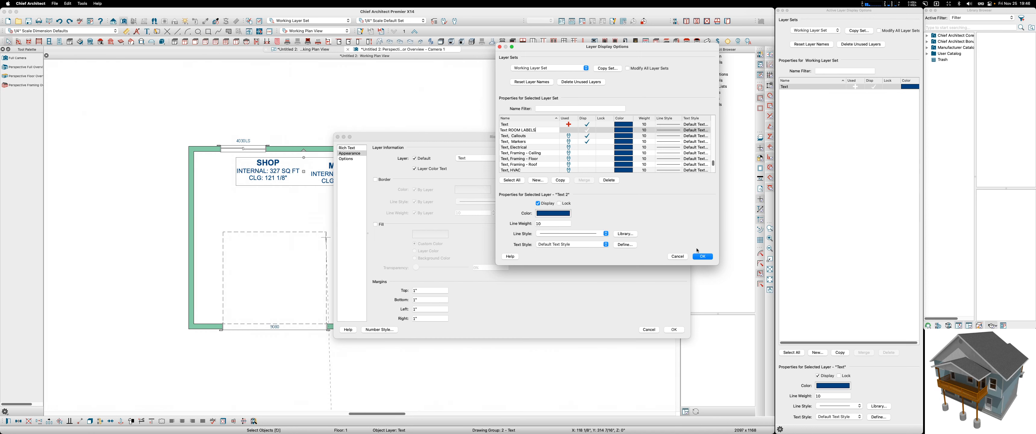
click(705, 258)
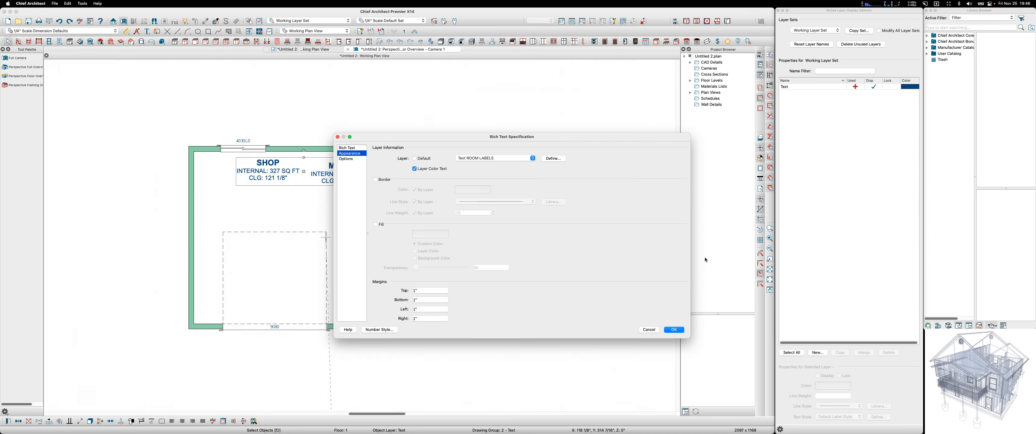
click(675, 330)
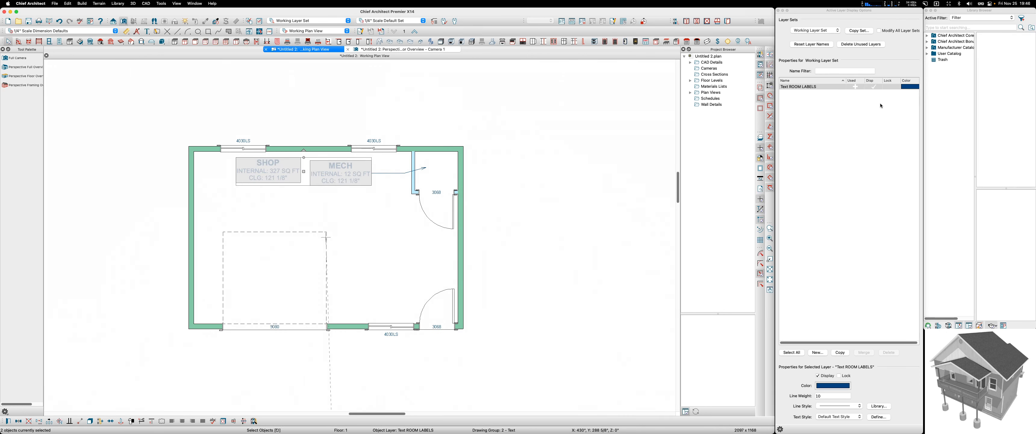
Hide the Text ROOM LABELS layer and move the MECH label's leader arrow onto that layer
click(874, 87)
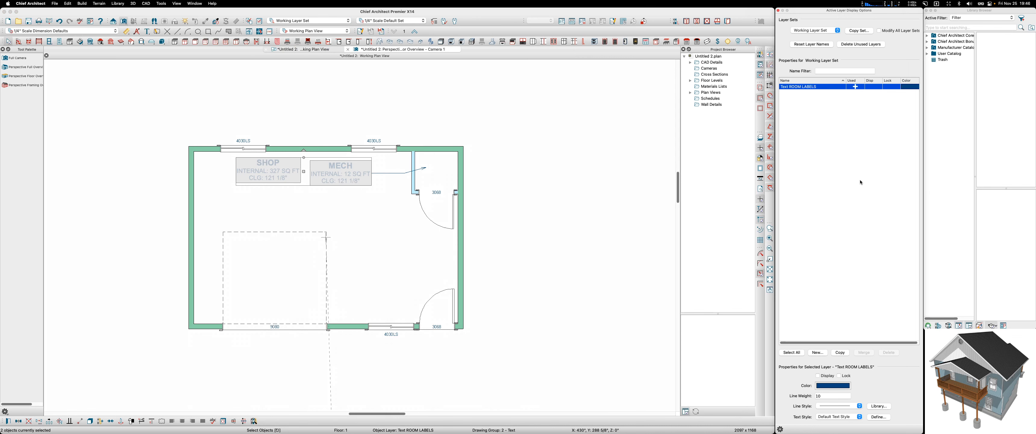
click(395, 176)
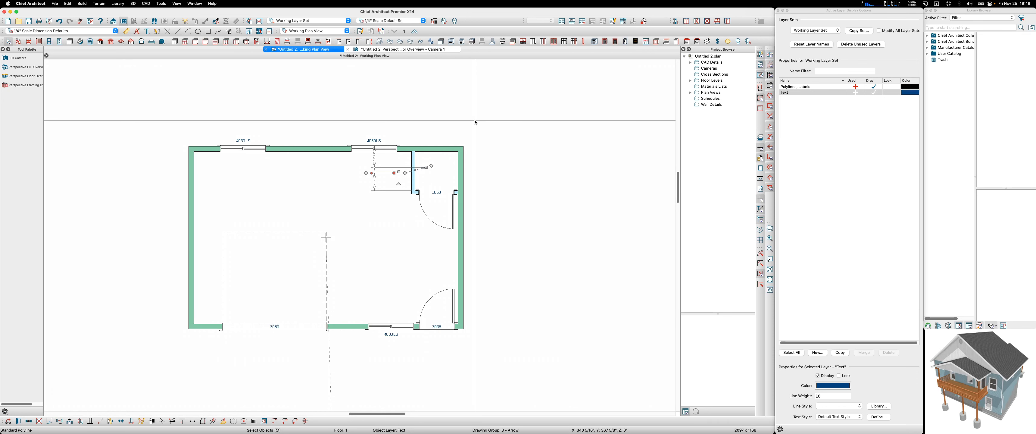
key(super+e)
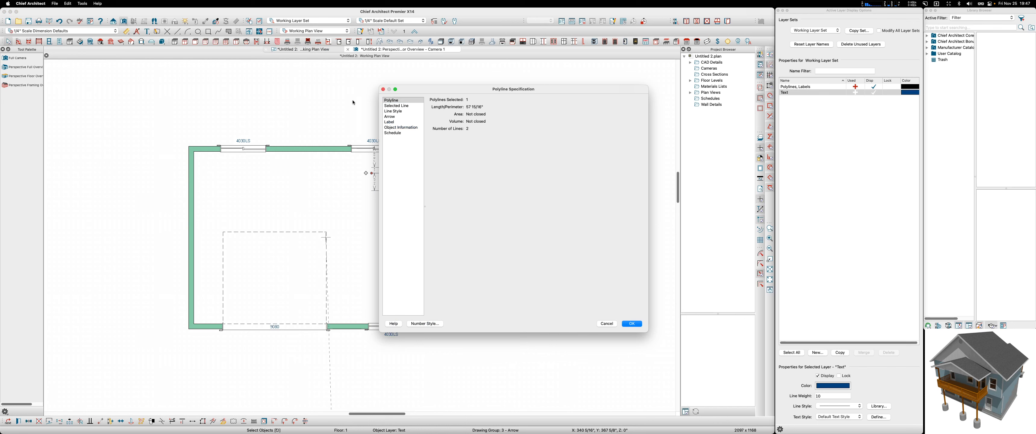
click(395, 111)
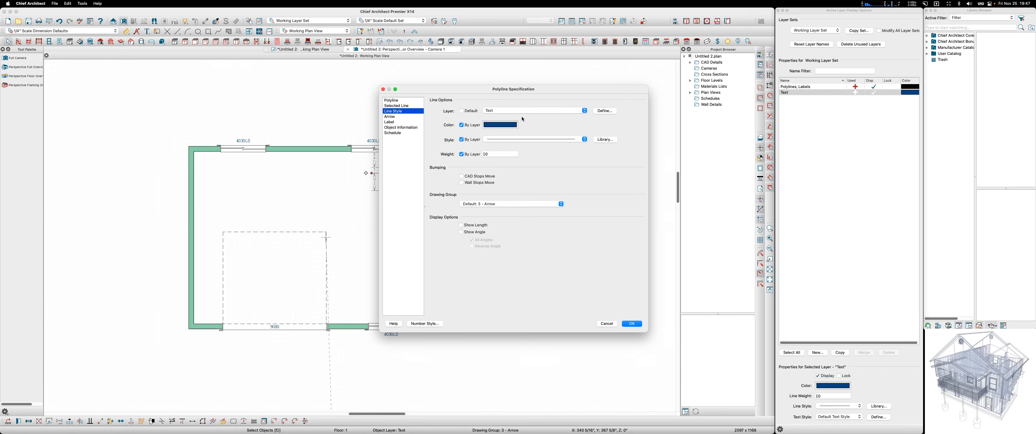
click(597, 112)
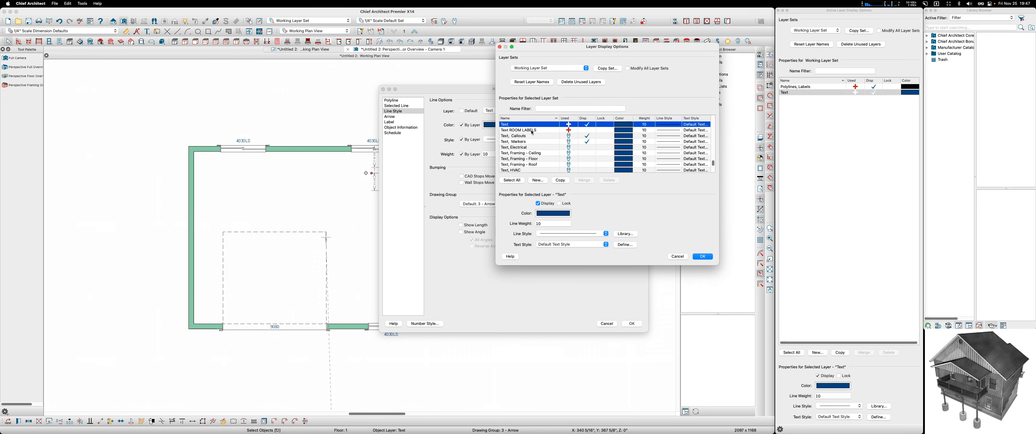
click(532, 130)
click(703, 257)
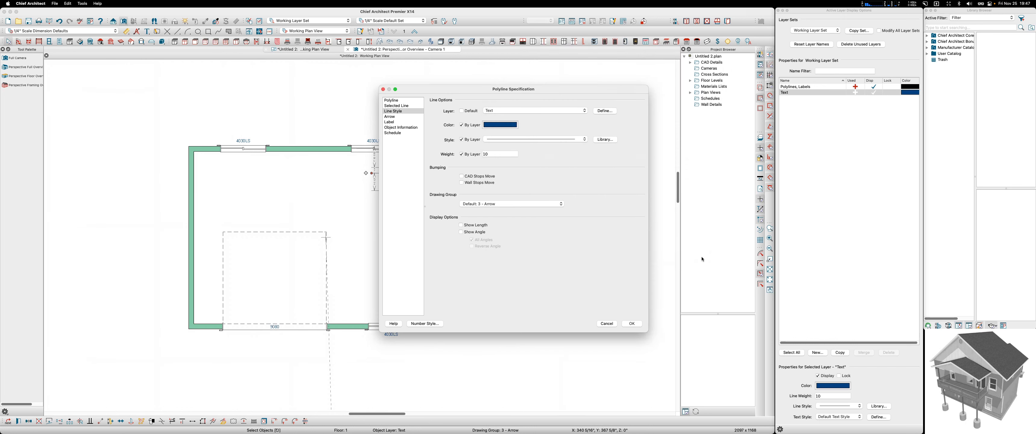
click(632, 324)
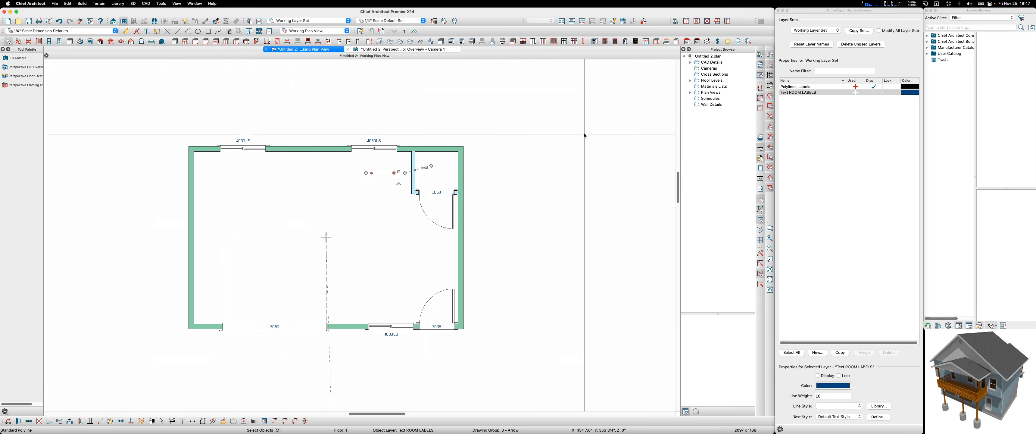
Set the rich text defaults to the Arial font at 4.5" height with the Ocean text color
scroll(550, 138, down, 1)
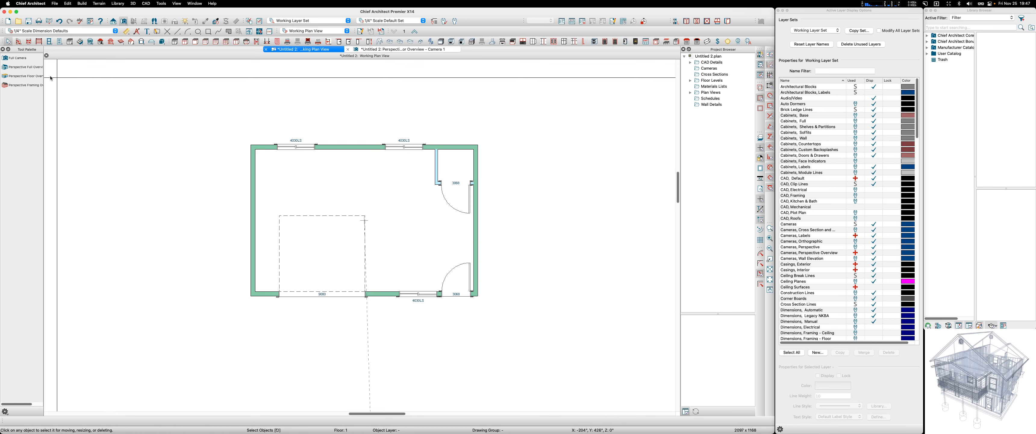
click(148, 32)
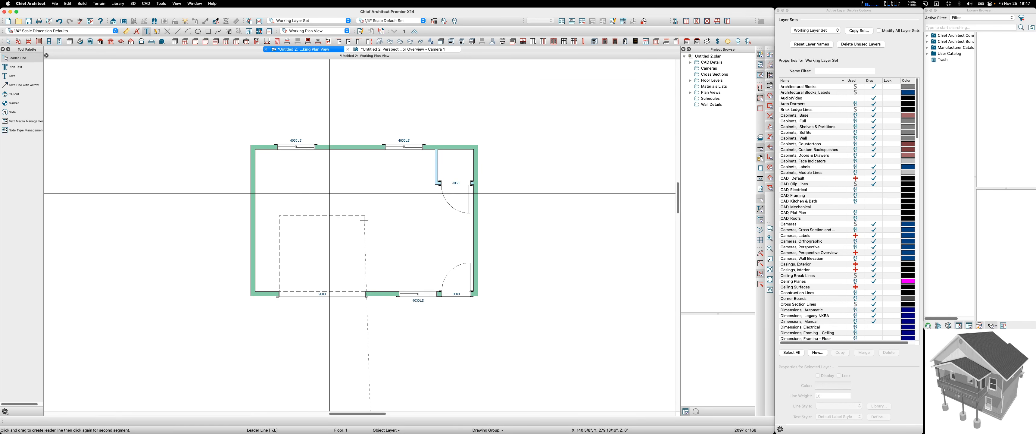
click(365, 220)
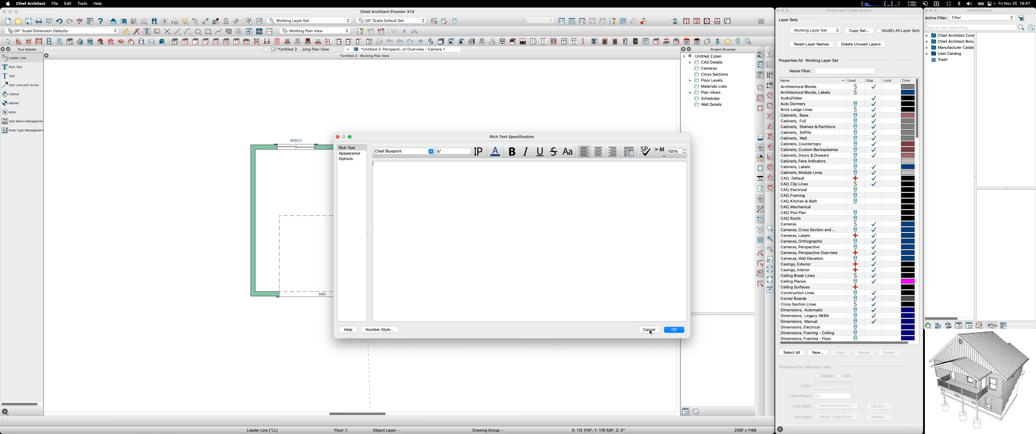
click(649, 329)
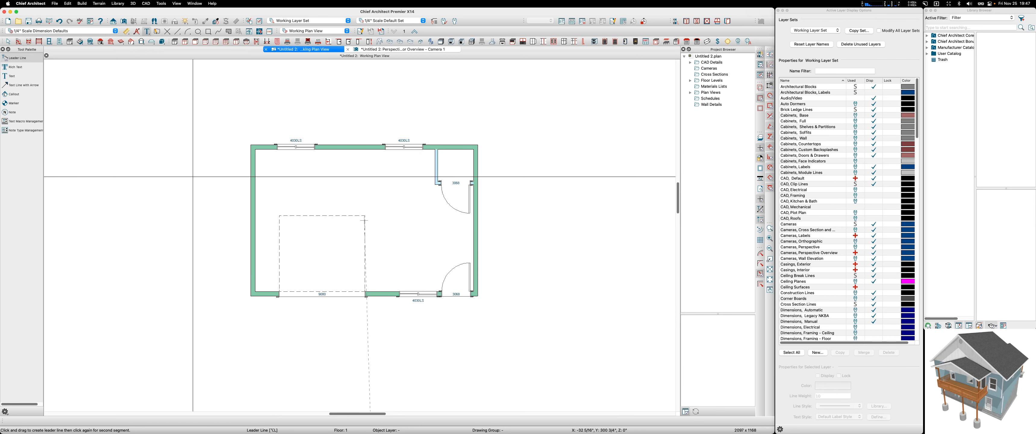
double_click(15, 68)
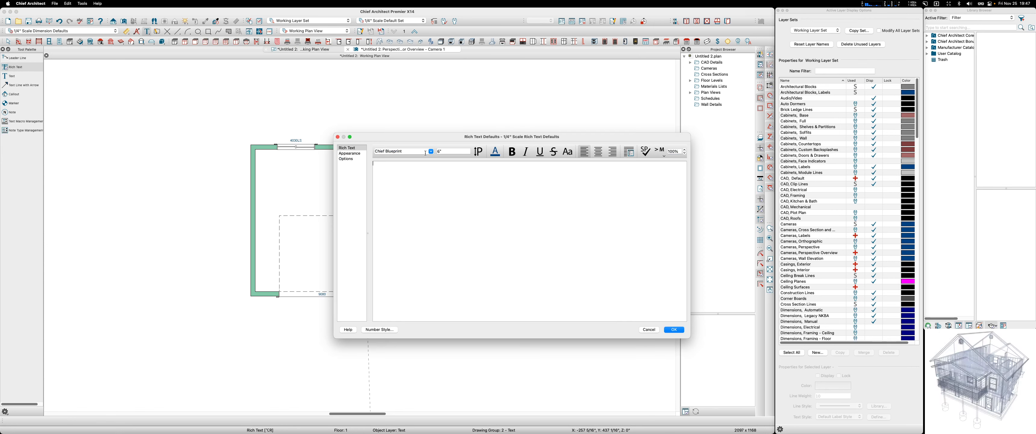
click(426, 151)
scroll(426, 183, up, 5)
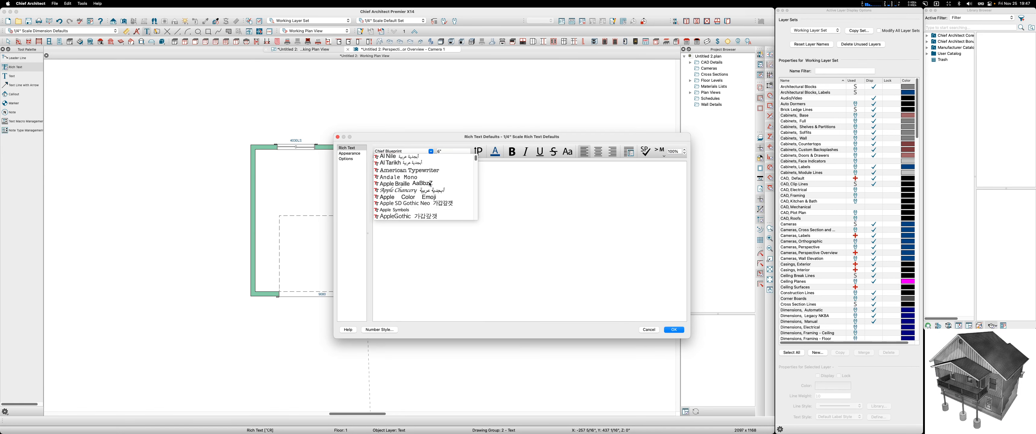
scroll(426, 187, down, 2)
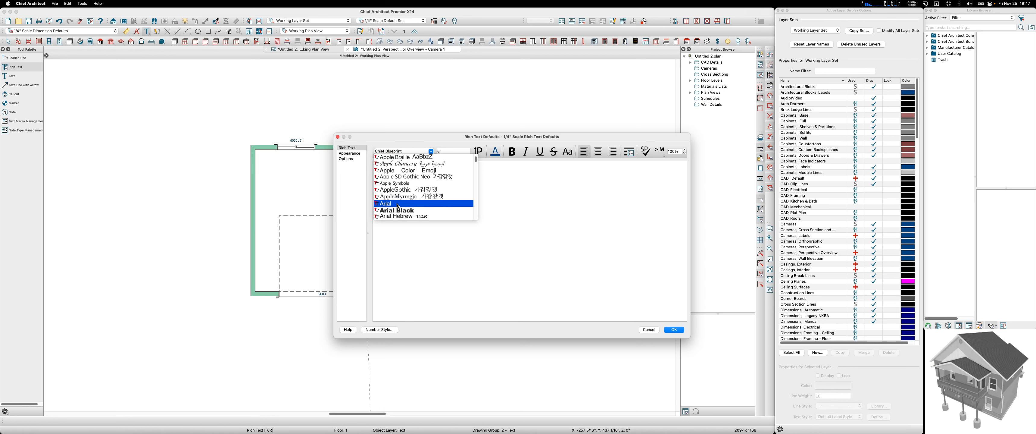
click(399, 205)
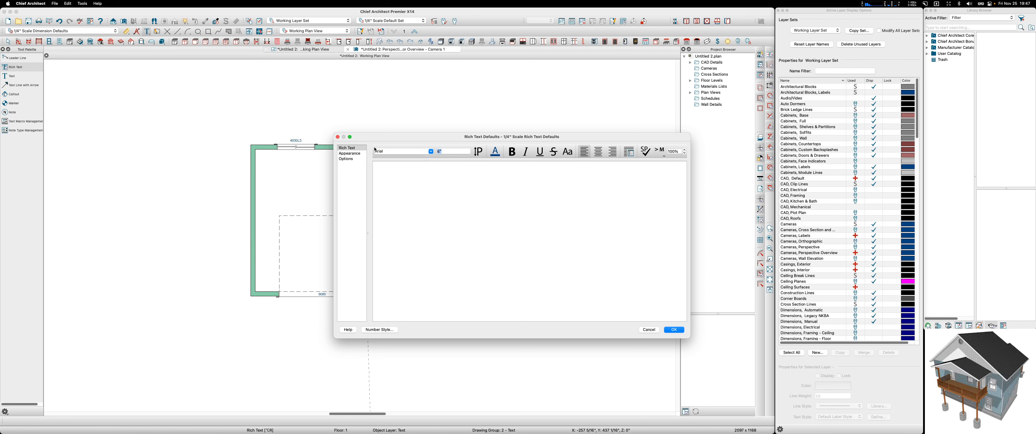
text(4.5)
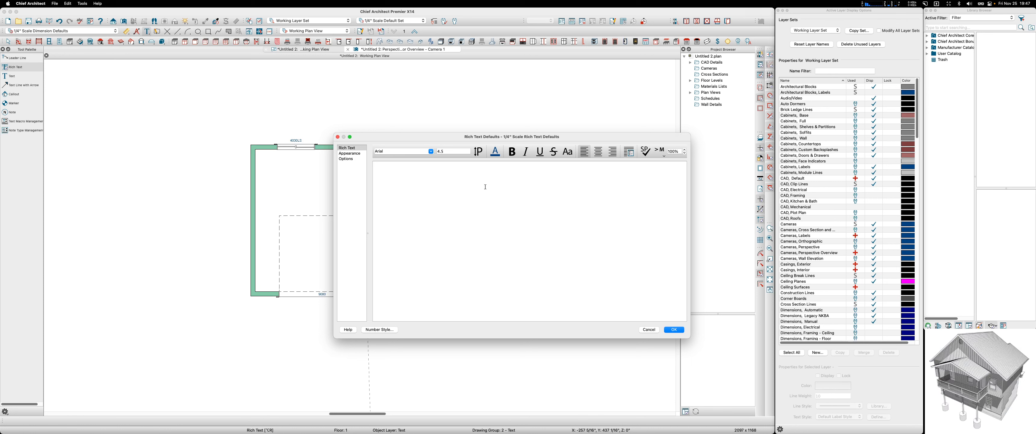
click(495, 152)
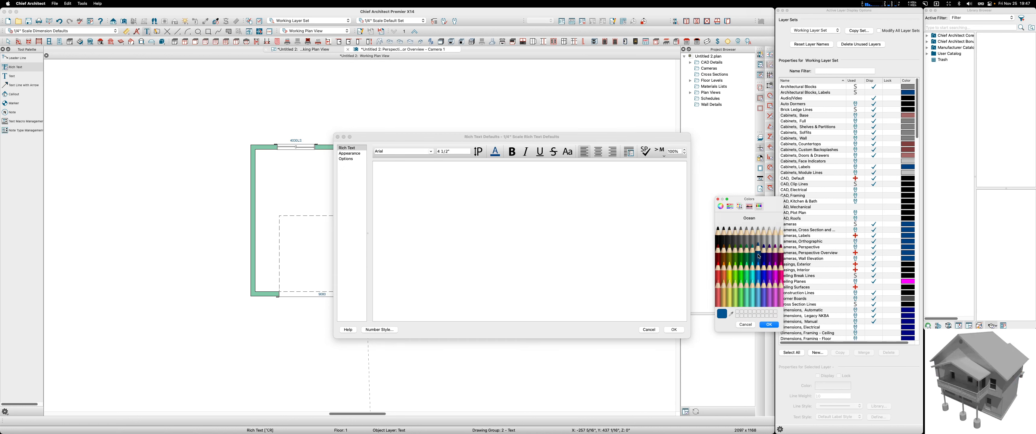
click(767, 325)
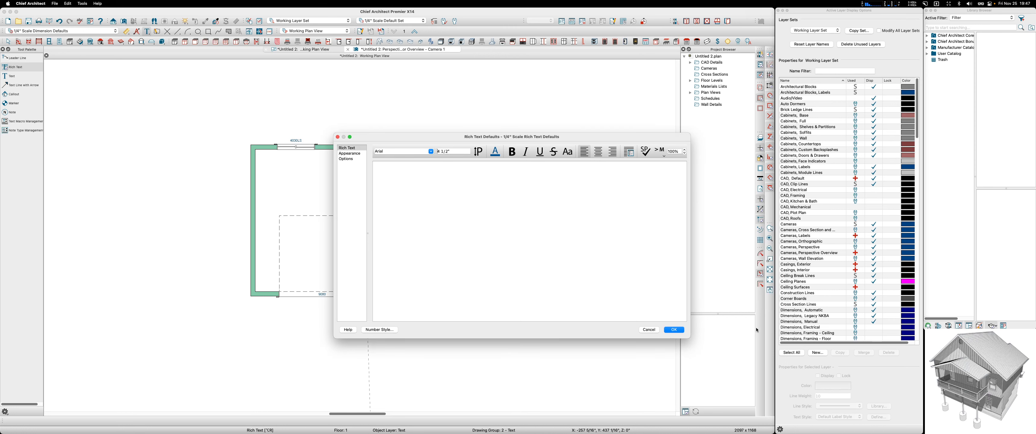
click(678, 330)
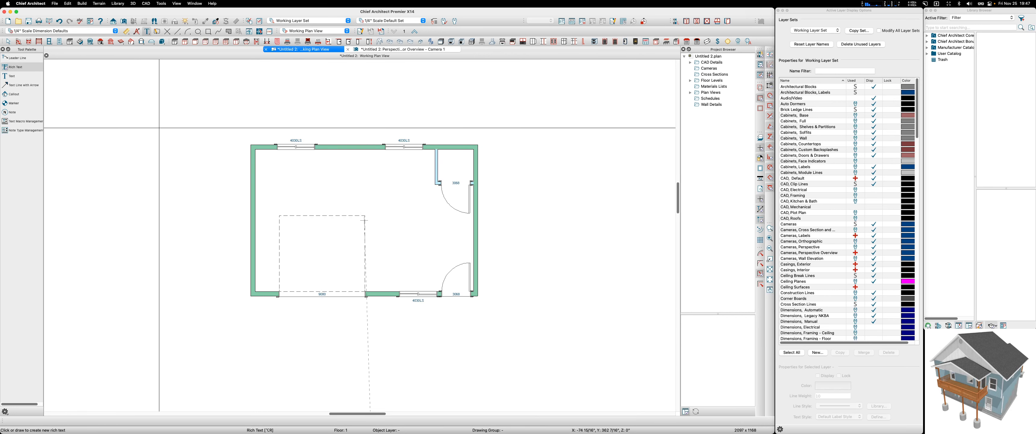
Place a rich text note reading "ROLL TOP DOOR" in the empty area outside the shop's upper-left corner
click(157, 127)
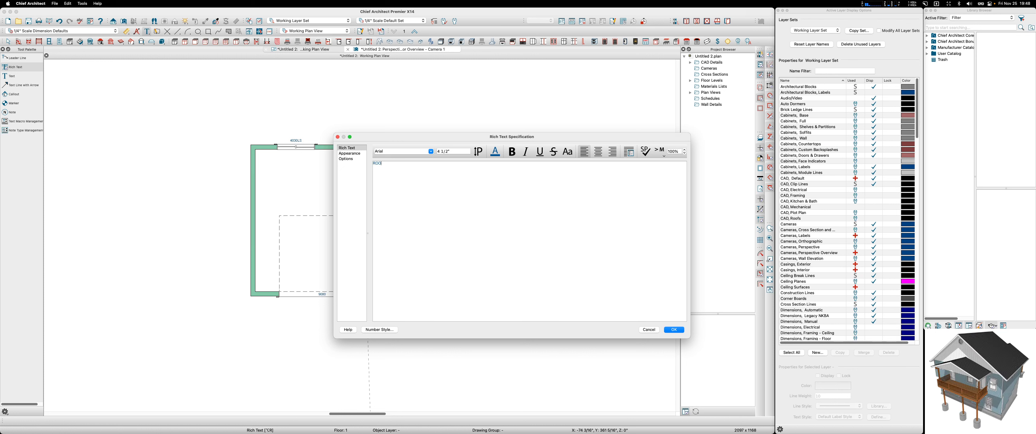
text(LL T)
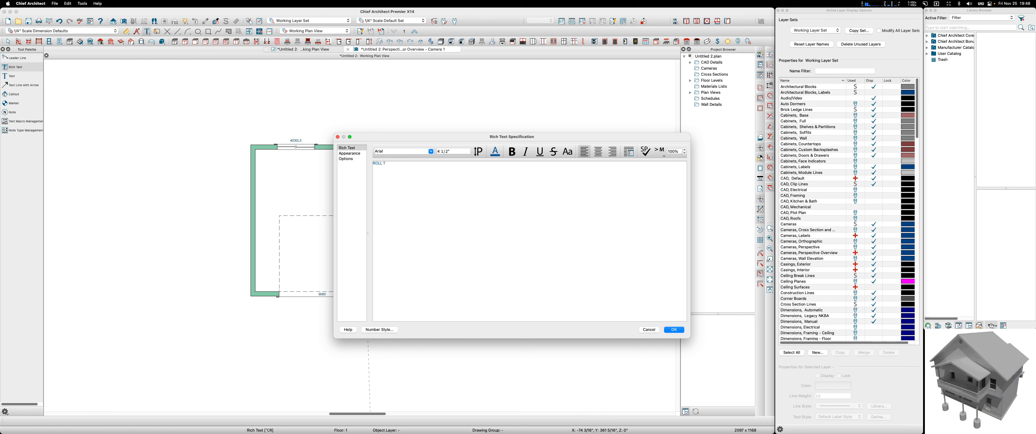
text(OP DOOR)
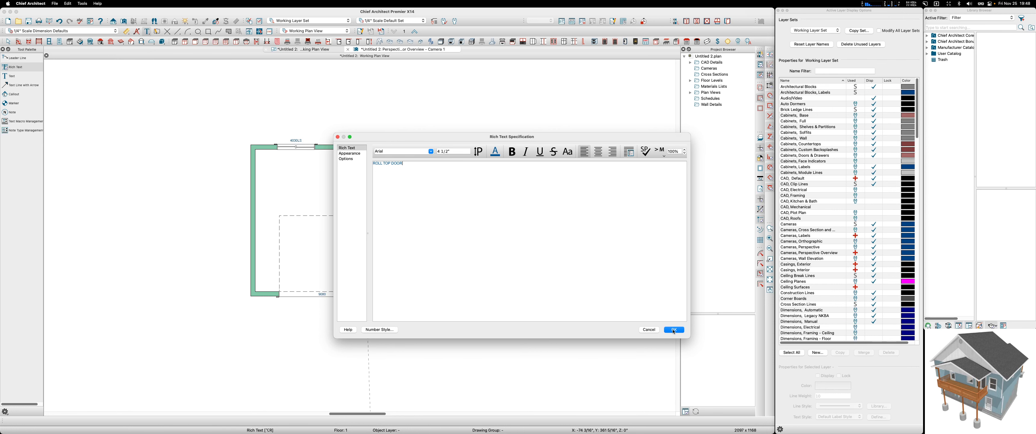
click(675, 330)
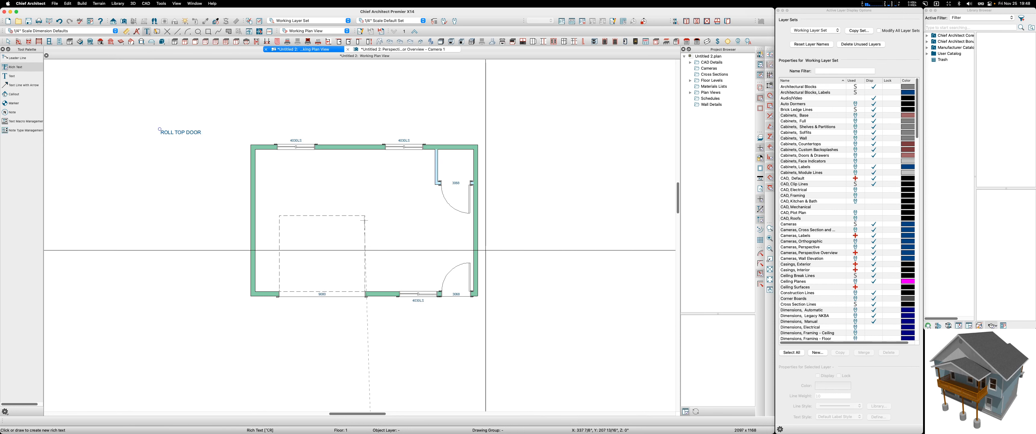
Move the ROLL TOP DOOR note just inside the garage door, center-align its text and center it on the door
click(174, 132)
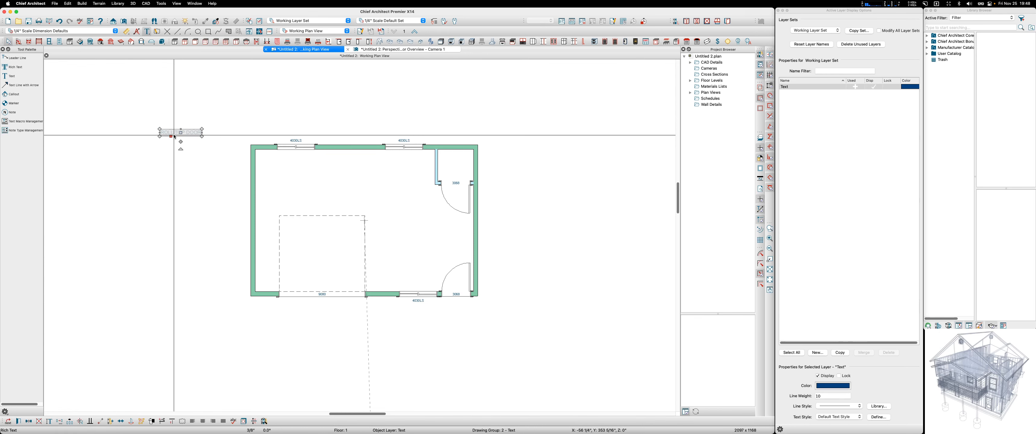
drag(180, 133, 328, 281)
double_click(328, 281)
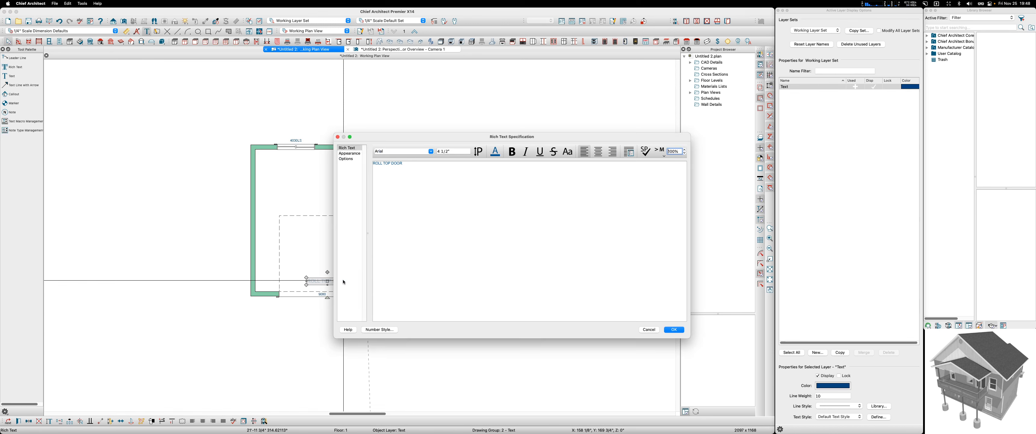
click(598, 151)
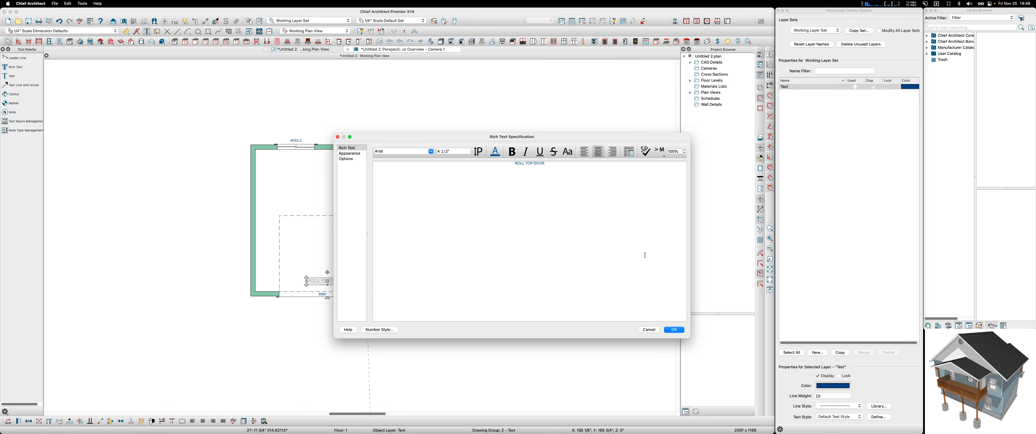
click(674, 329)
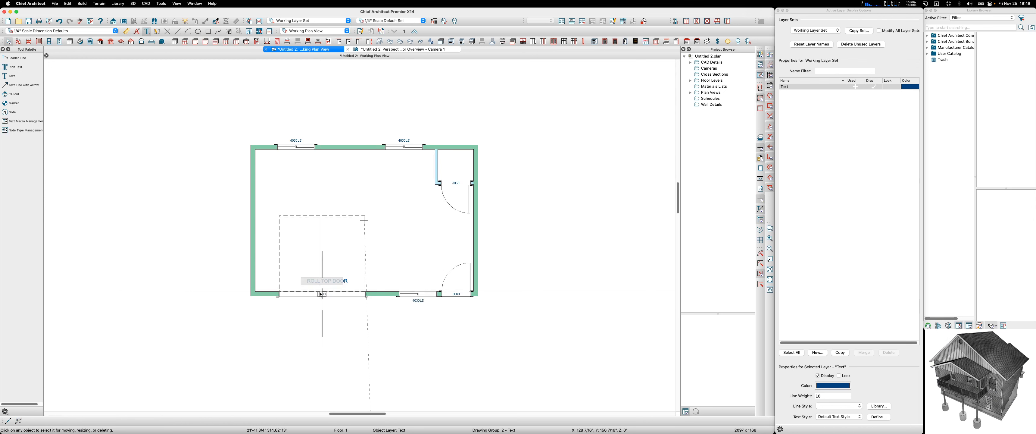
key(Escape)
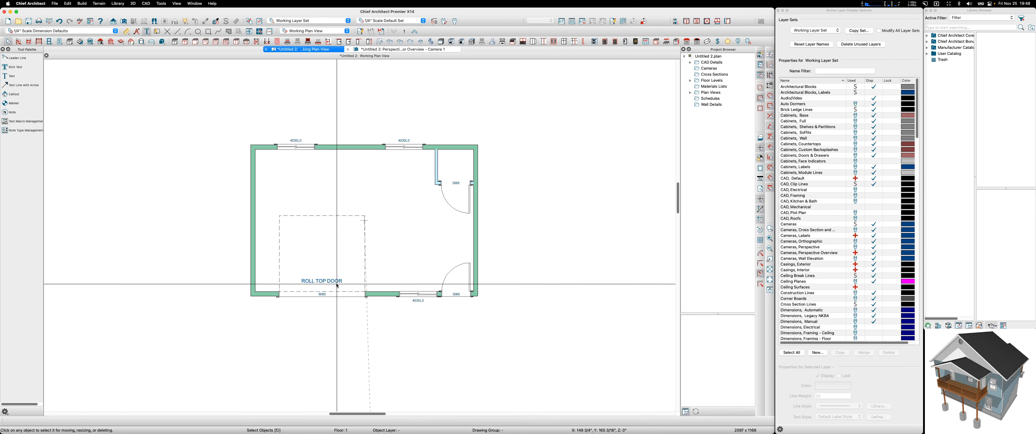
click(323, 279)
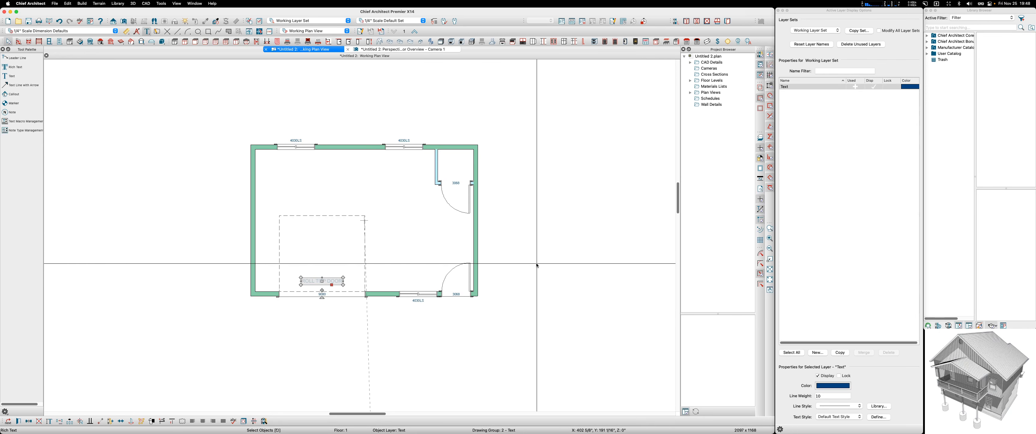
key(Escape)
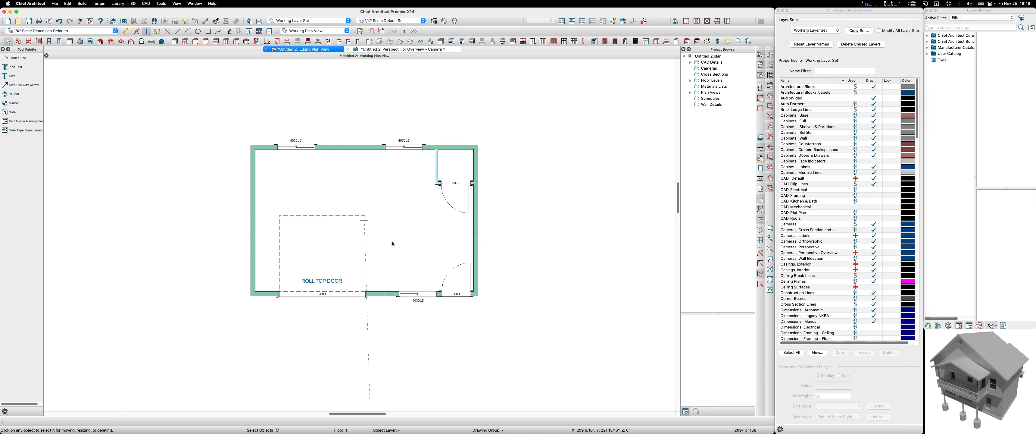
Build an automatically rebuilt monolithic slab foundation with the Lower Garage Floor value set to 0"
click(91, 42)
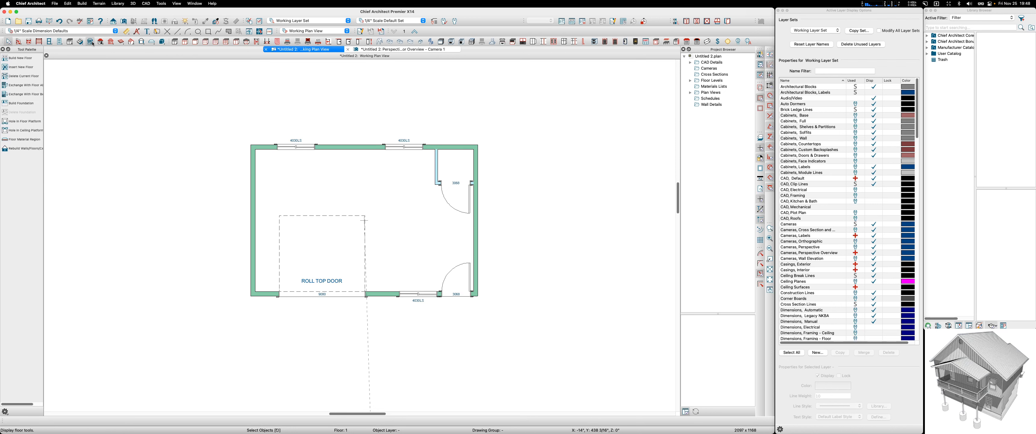
click(18, 103)
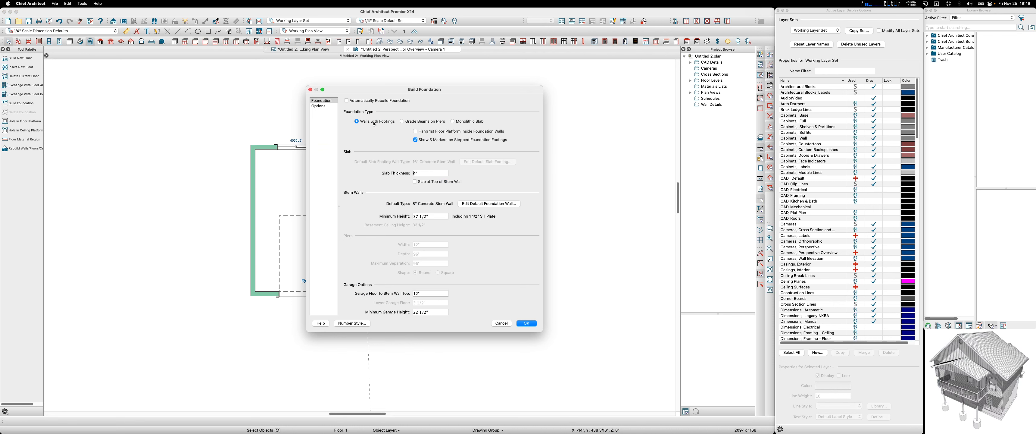
click(452, 121)
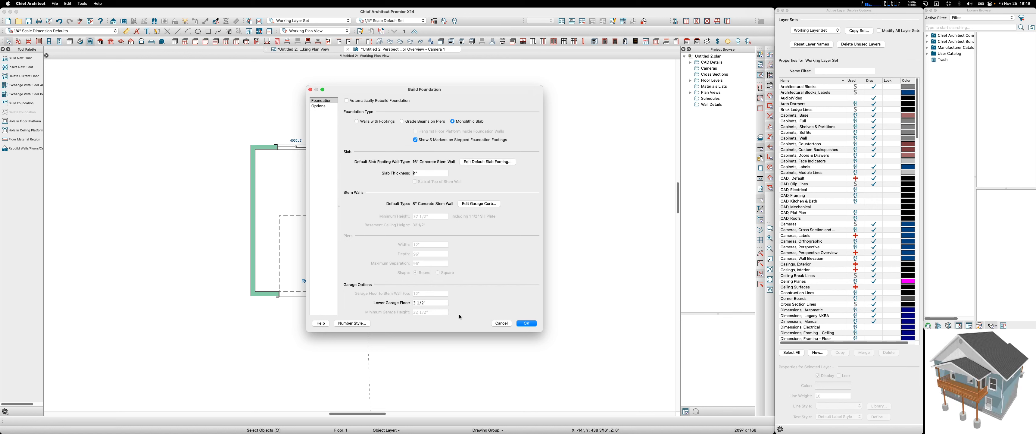
click(433, 303)
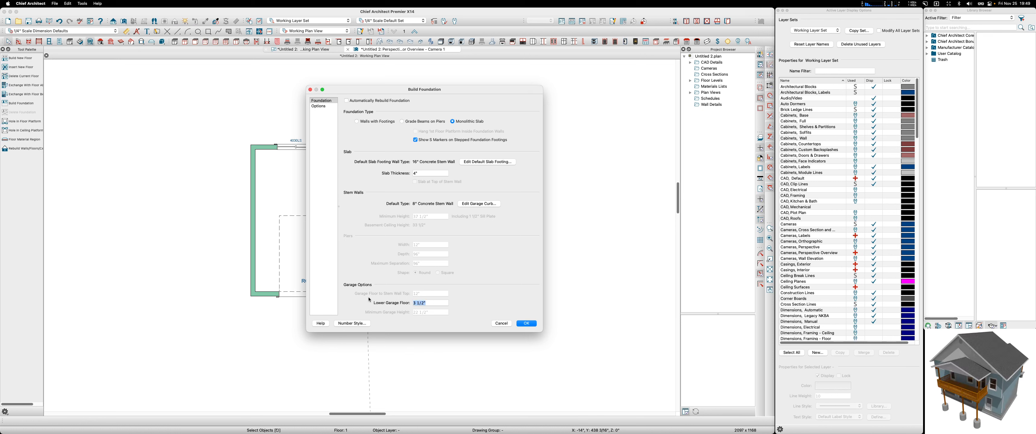
text(0)
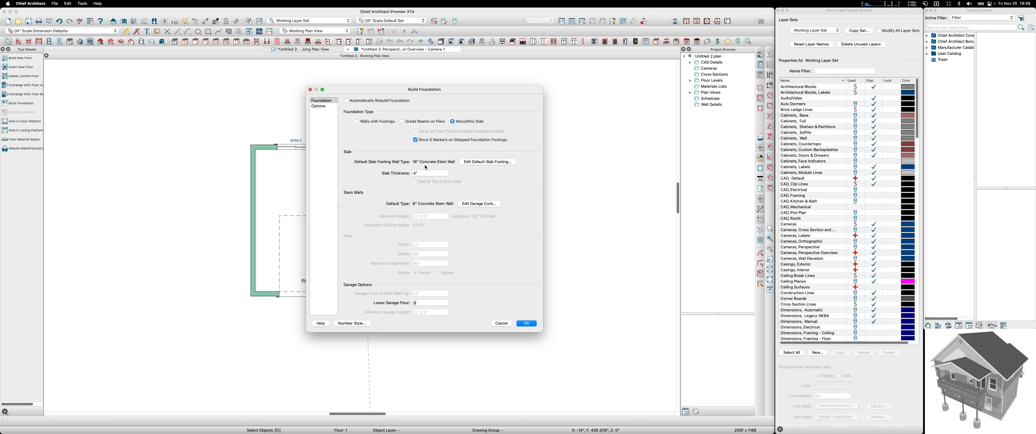
click(347, 101)
click(318, 107)
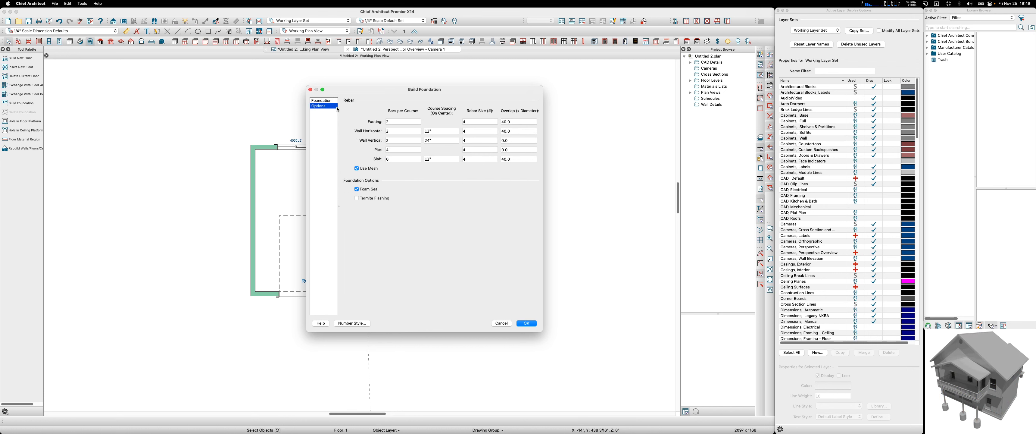
click(321, 100)
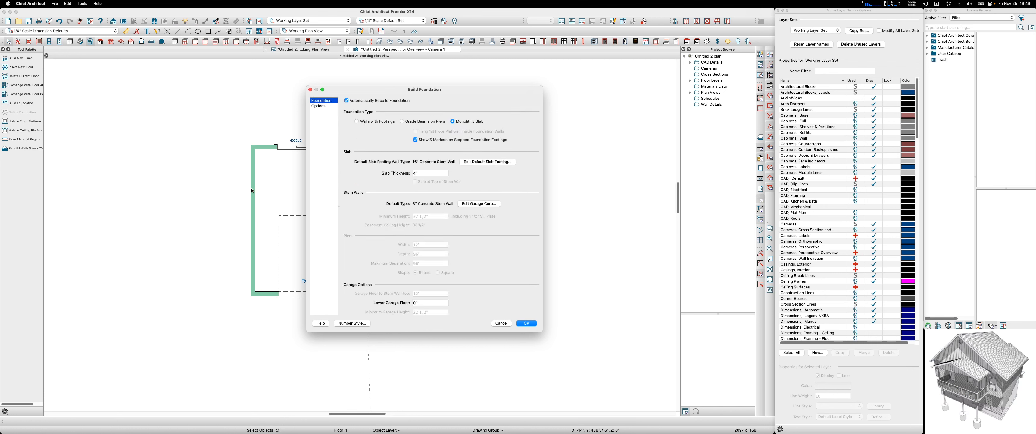
click(526, 324)
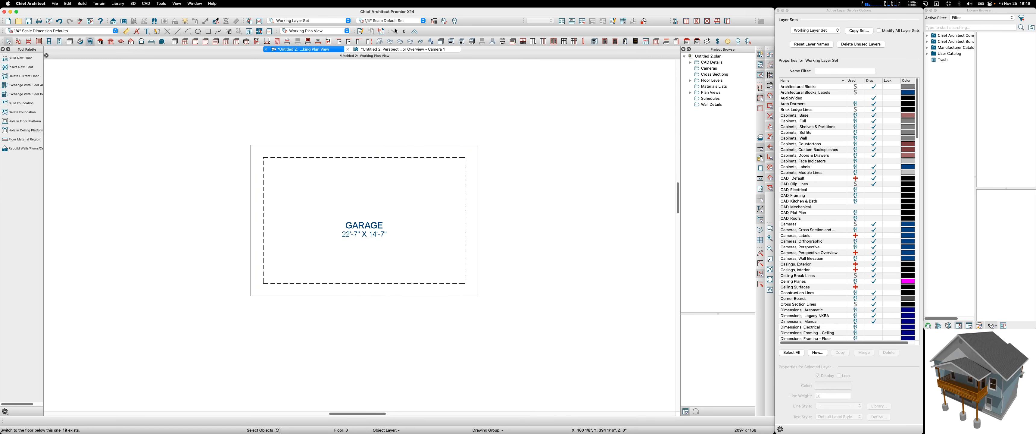
Delete the GARAGE room label from the foundation plan
click(372, 226)
key(Delete)
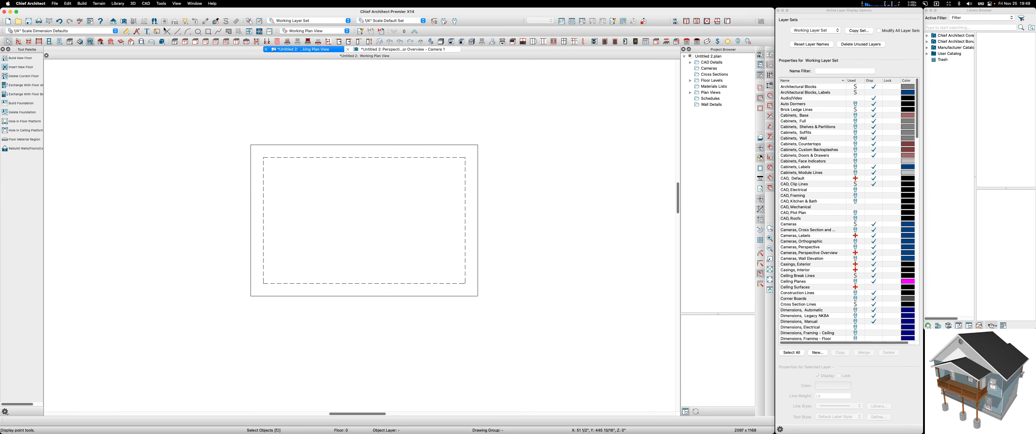
Create a back clipped cross section looking across the middle of the slab
click(113, 21)
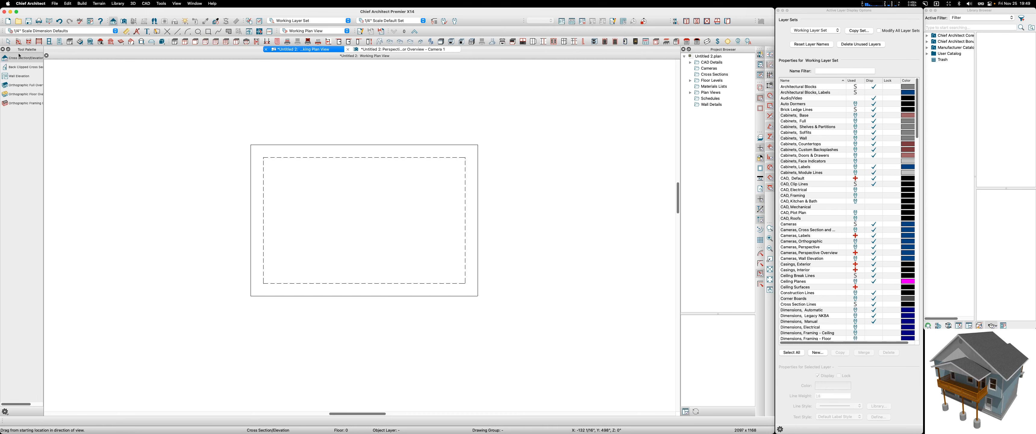
click(12, 67)
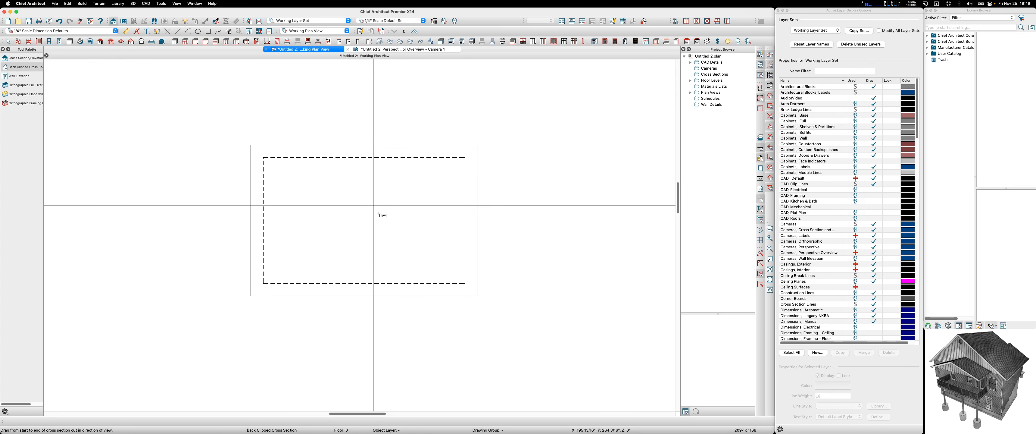
drag(365, 218, 375, 219)
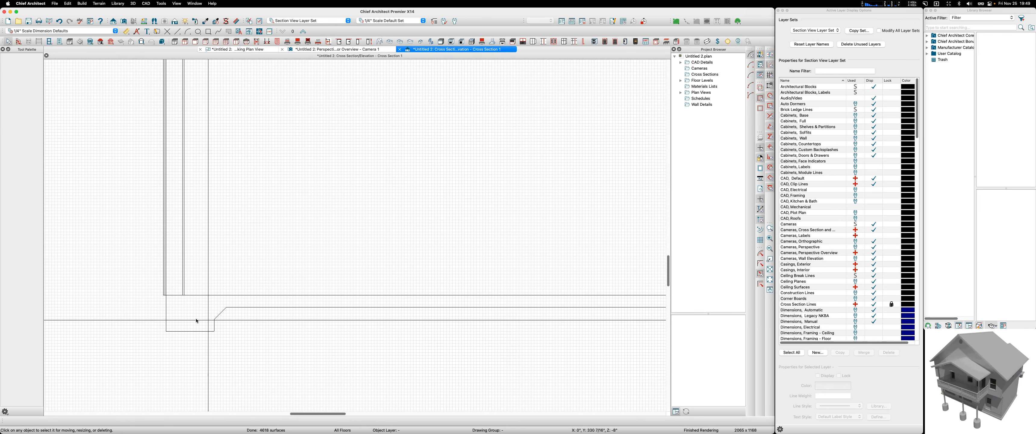
Examine the slab's thickened edges, the wall bases and the ceiling line in the cross section, and close that view
scroll(169, 322, down, 3)
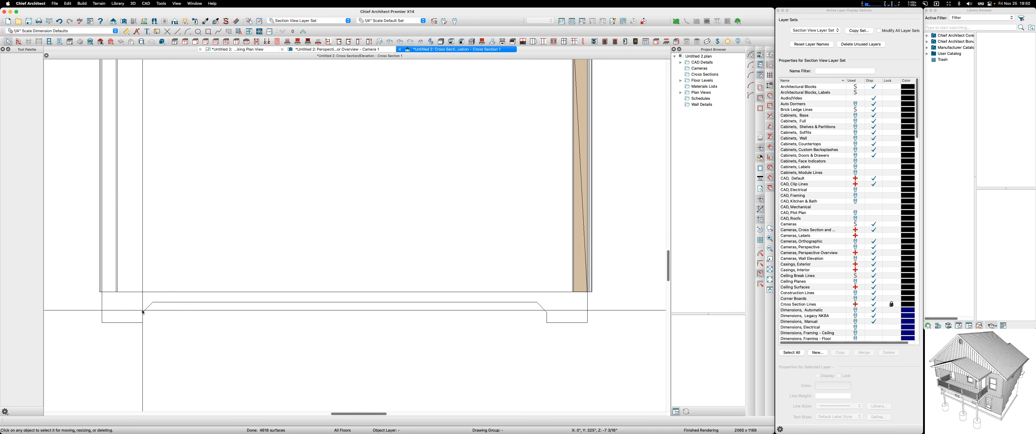
scroll(146, 313, up, 2)
scroll(60, 302, down, 3)
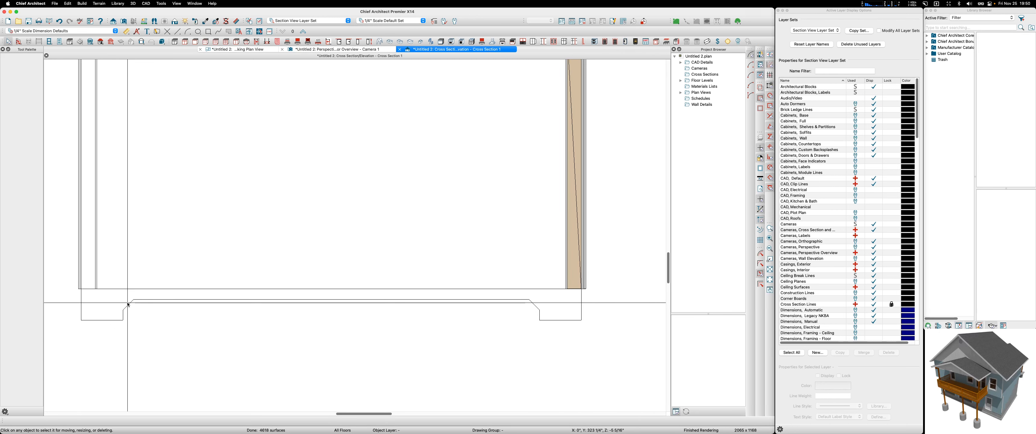
scroll(273, 343, down, 3)
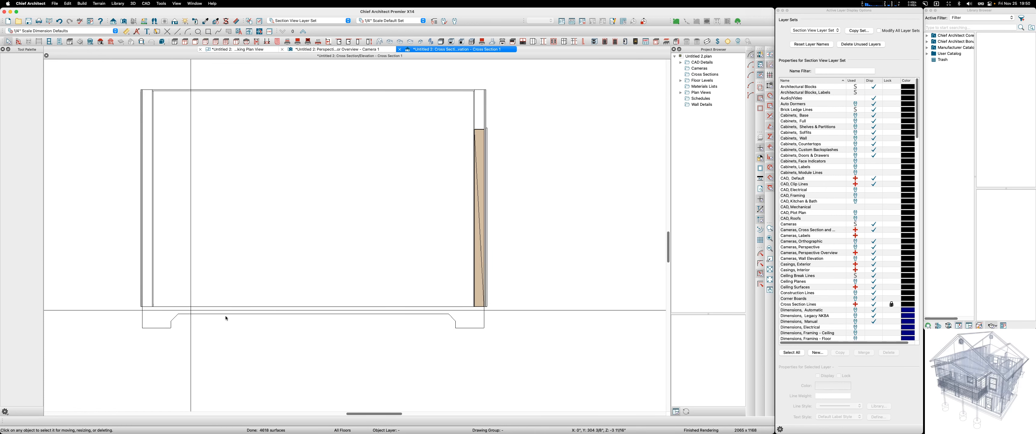
scroll(128, 299, up, 3)
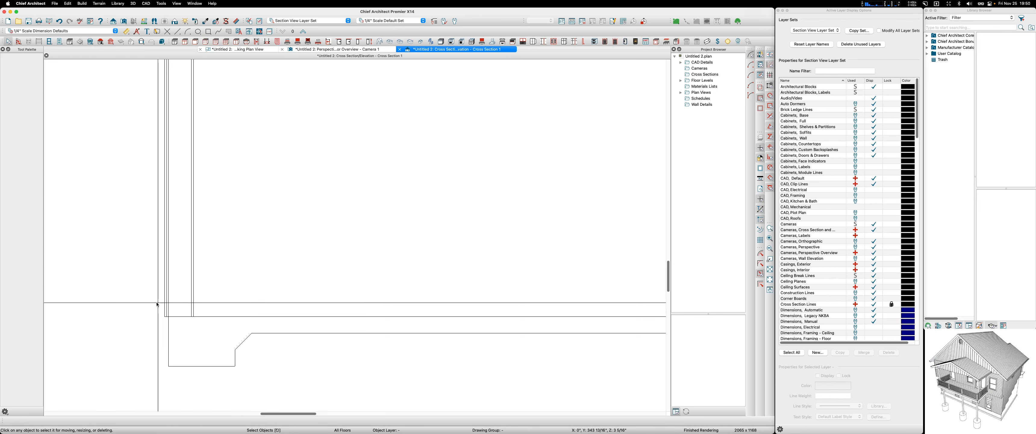
scroll(198, 310, down, 6)
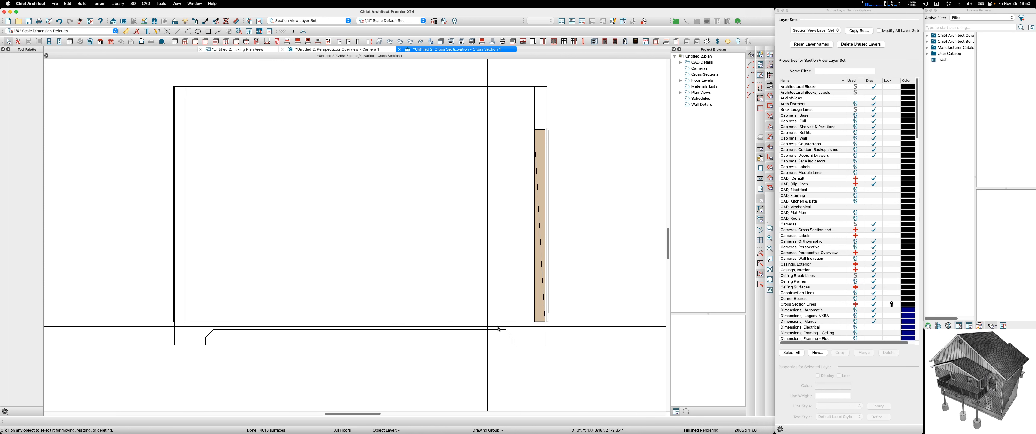
scroll(342, 366, down, 2)
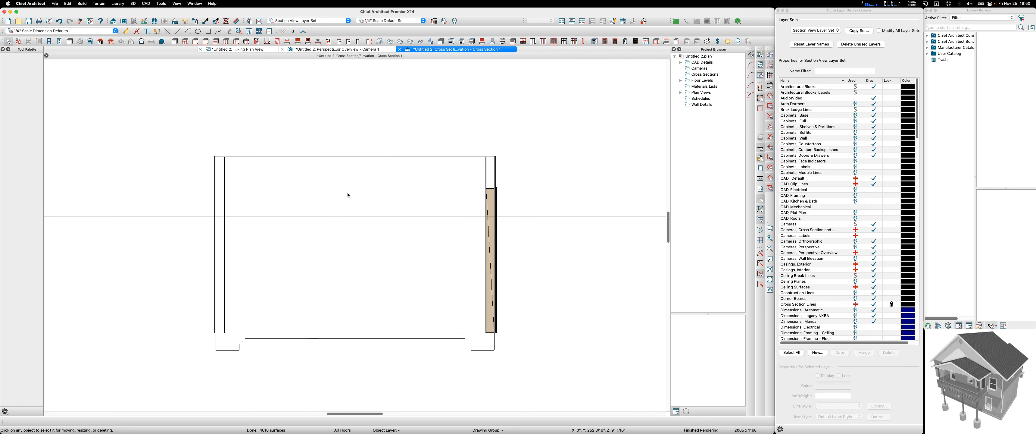
scroll(356, 161, up, 3)
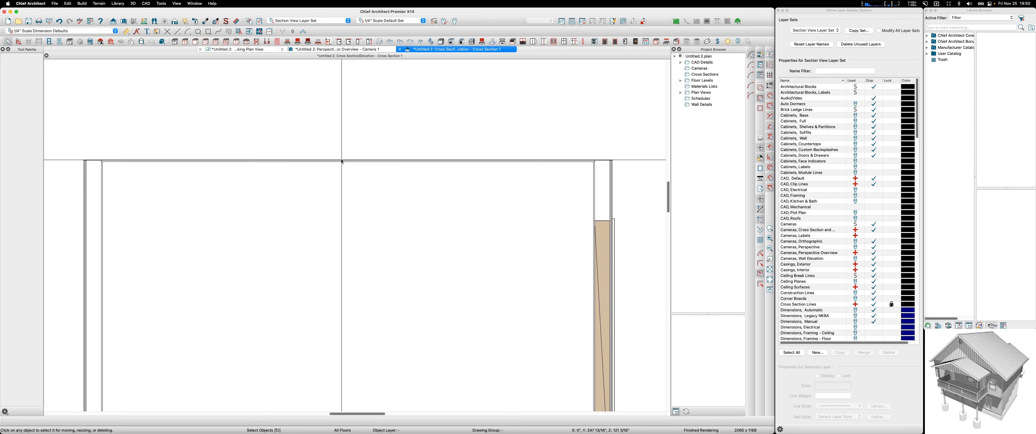
scroll(605, 167, up, 4)
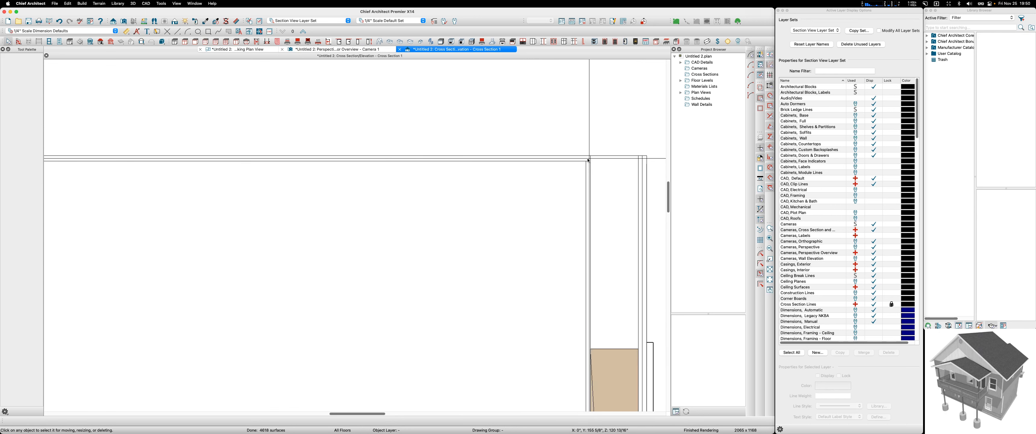
scroll(551, 162, down, 4)
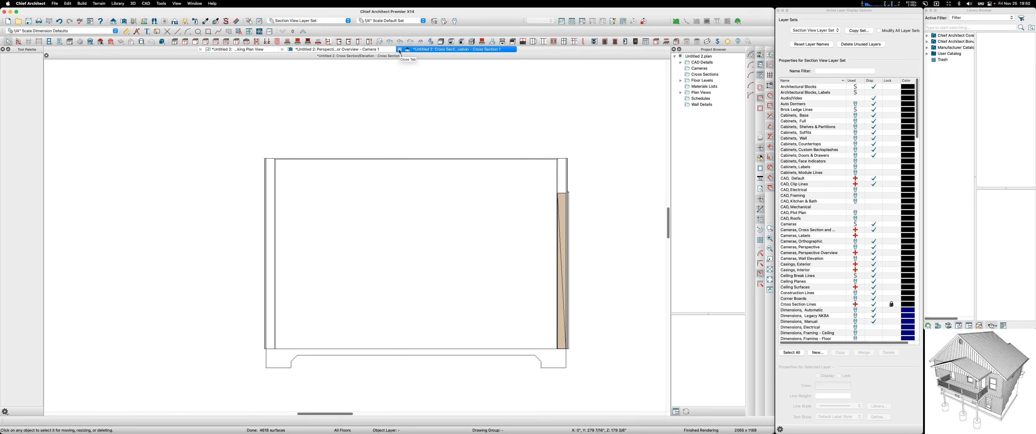
click(400, 50)
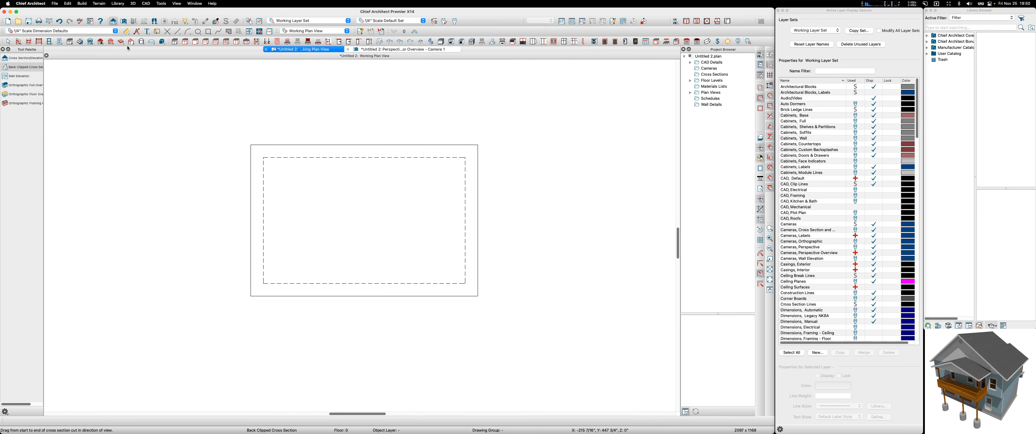
Open the MM PLAN TEXT folder of the User Catalog in the library to show its stored notes
click(147, 32)
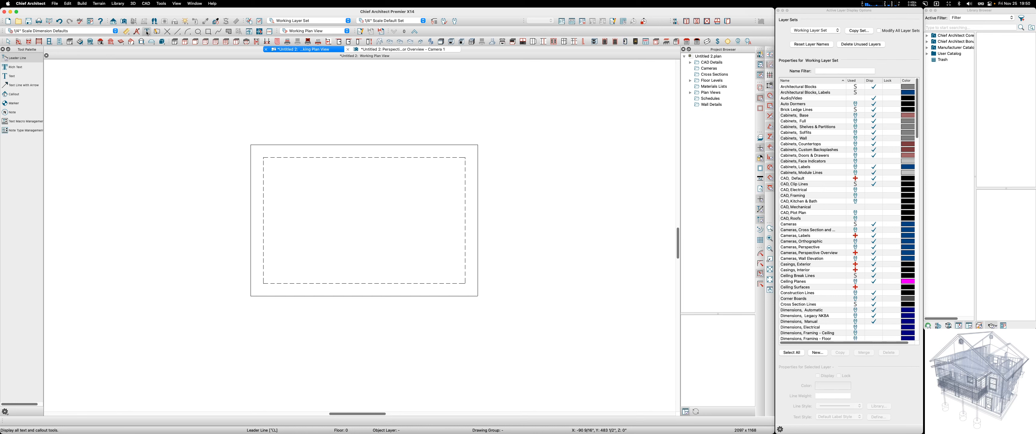
click(927, 54)
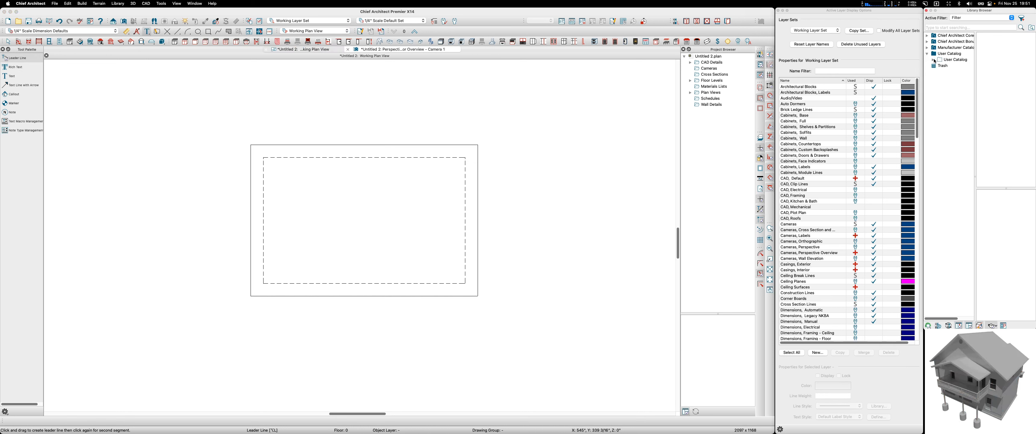
click(934, 60)
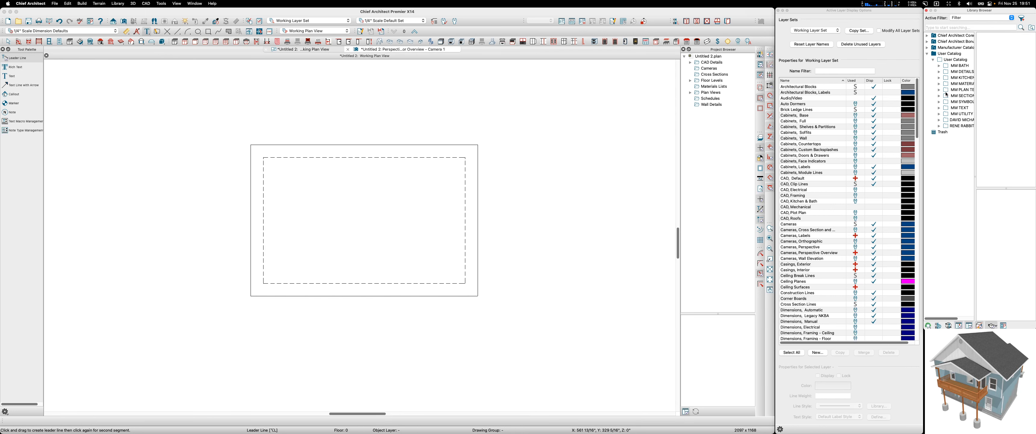
double_click(946, 107)
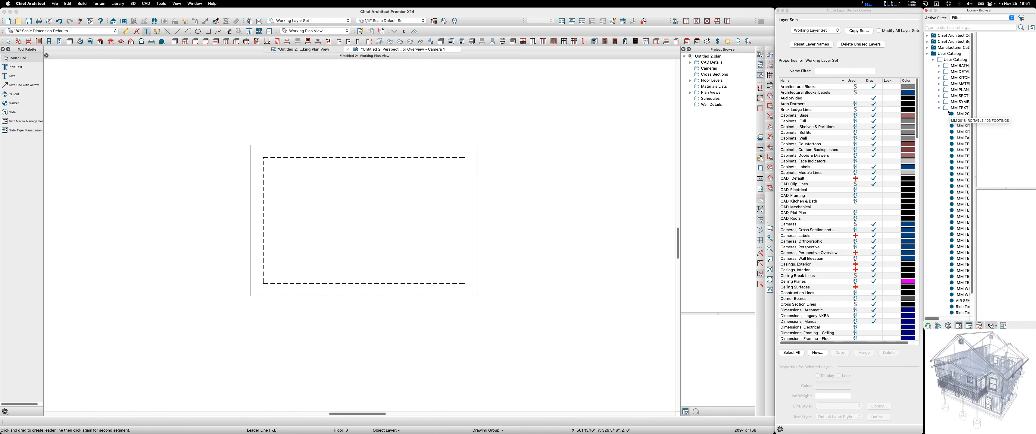
click(939, 90)
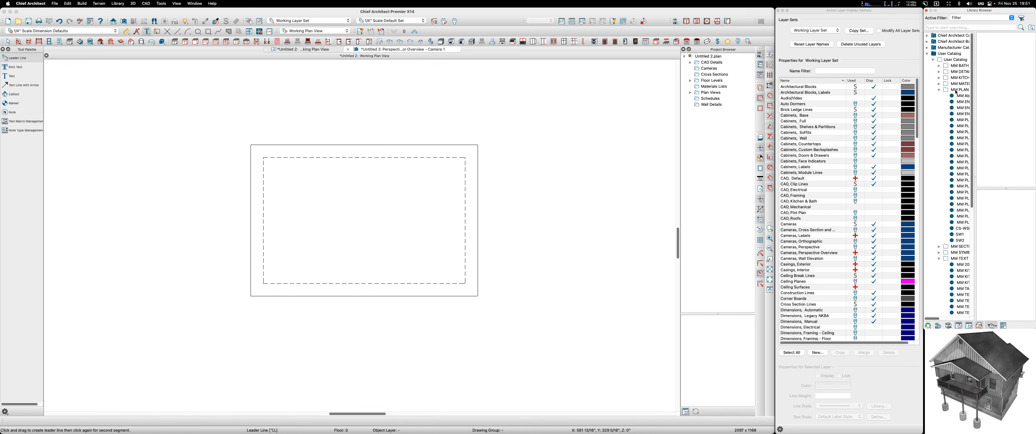
click(957, 91)
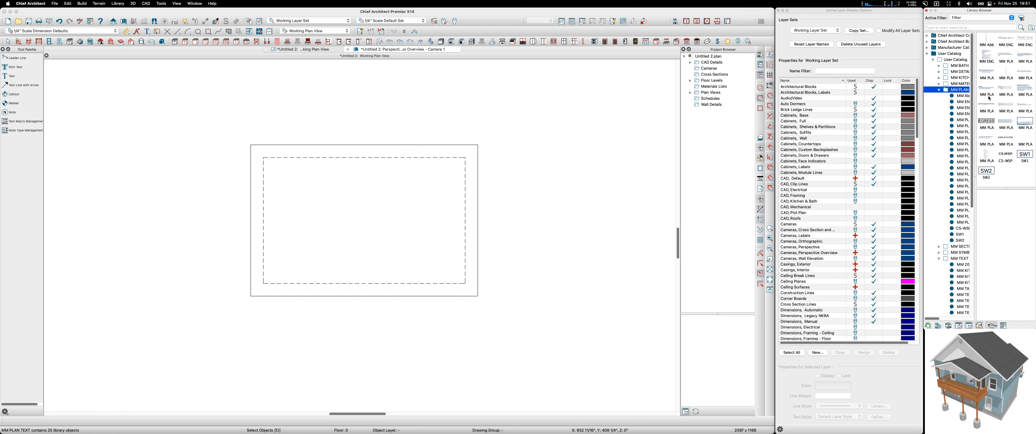
Dock the Library Browser above the plan view and shrink its height so the slab plan is visible
drag(990, 12, 622, 280)
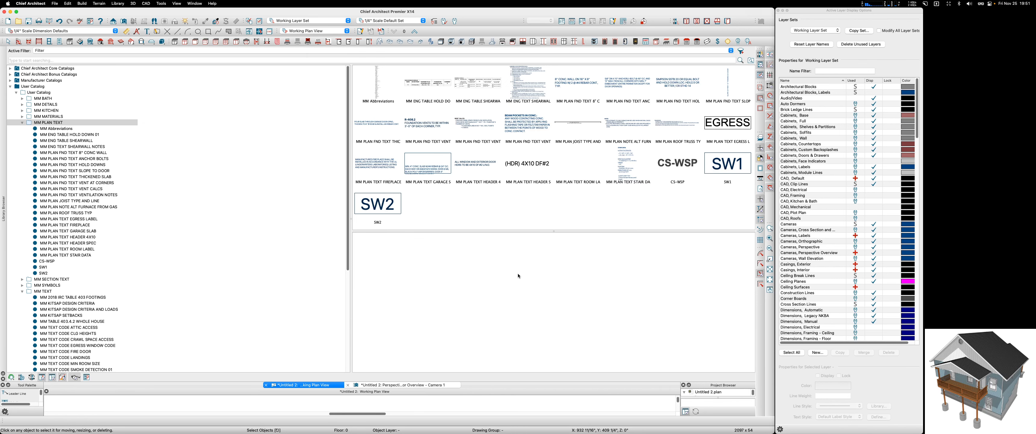
drag(514, 381, 523, 162)
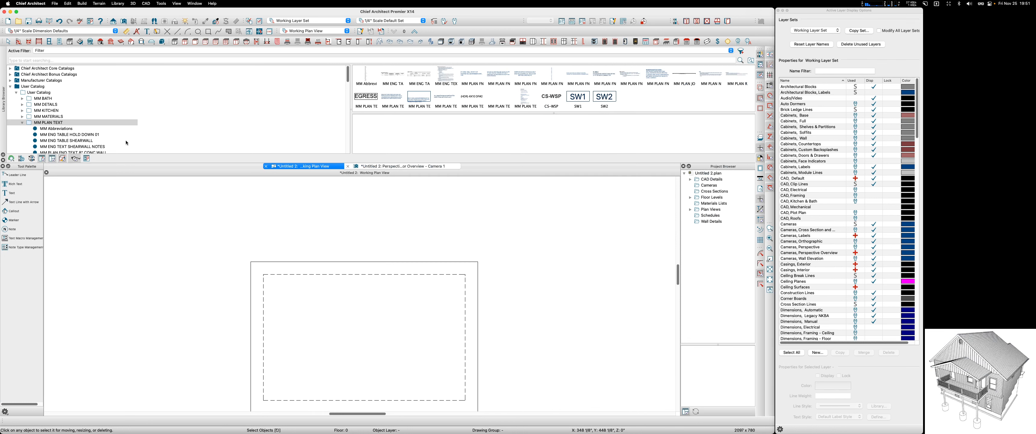
Place the MM PLAN FND TEXT ANCHOR BOLTS library note inside the slab outline, near its upper edge
scroll(107, 114, down, 5)
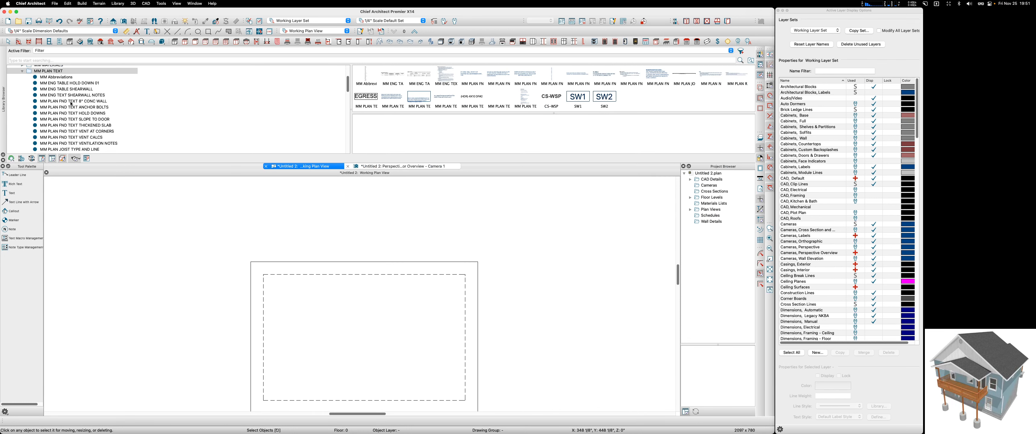
click(74, 101)
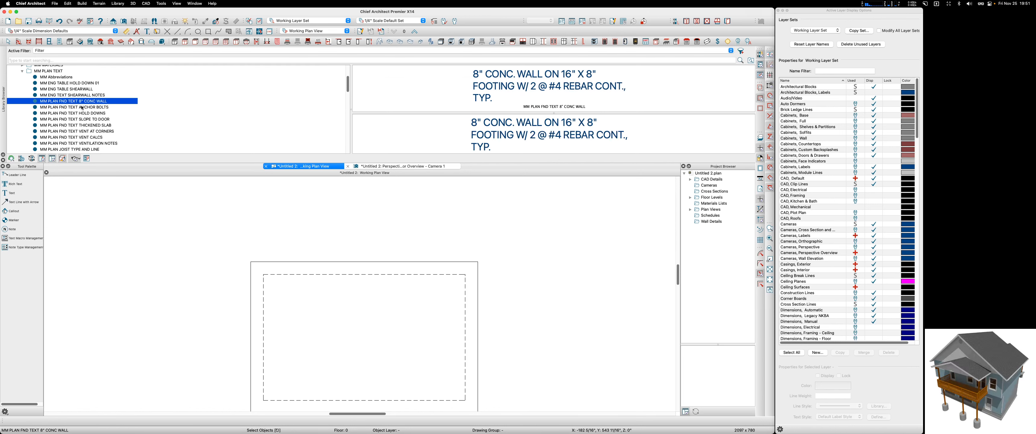
click(83, 107)
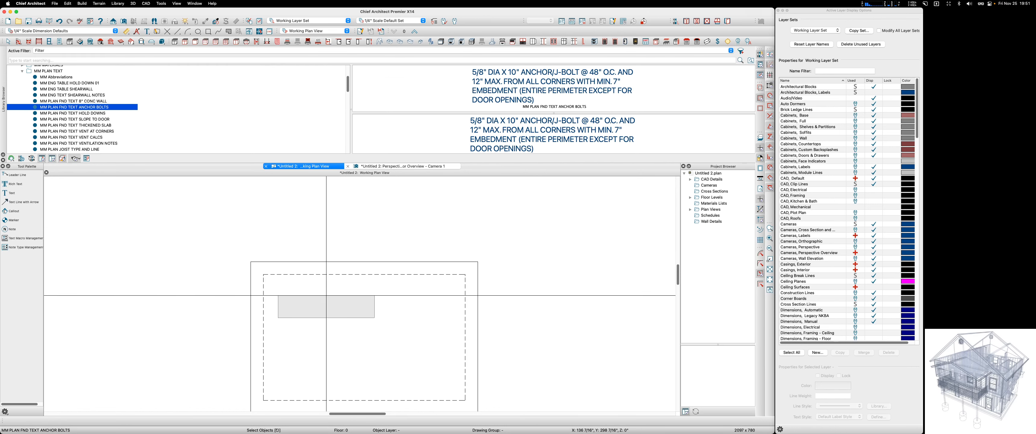
click(323, 287)
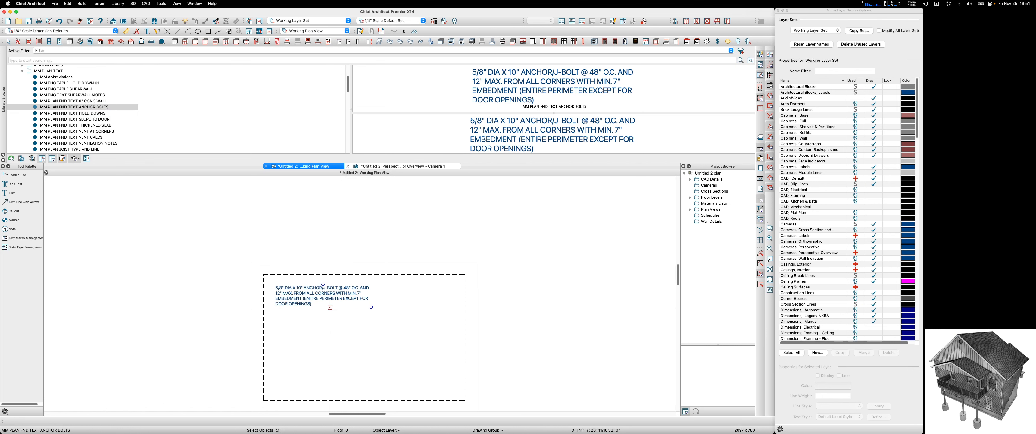
Change the anchor bolt note's text to Arial at size 4.5 and suppress the missing-font warning for this session
double_click(312, 300)
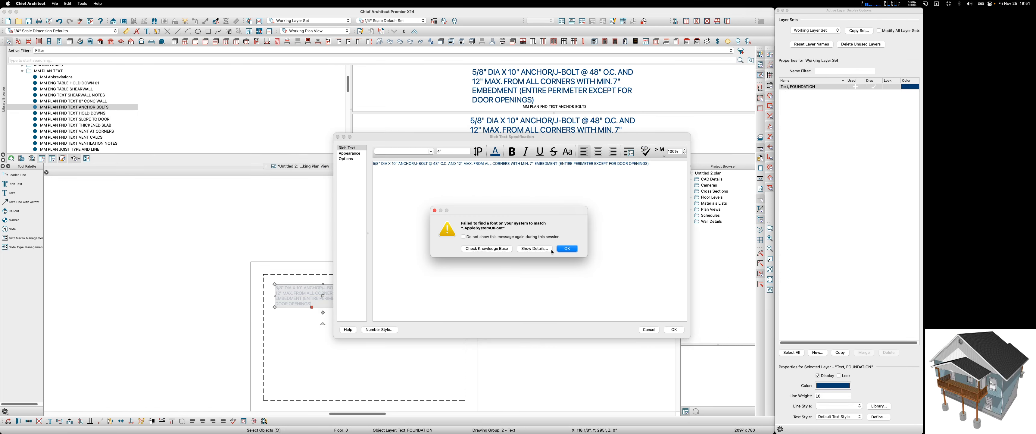
click(516, 238)
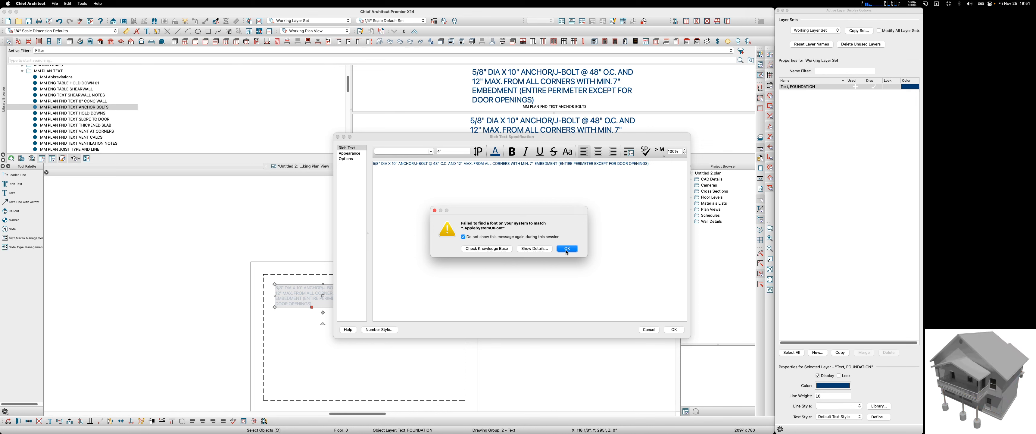
click(566, 249)
drag(615, 240, 368, 137)
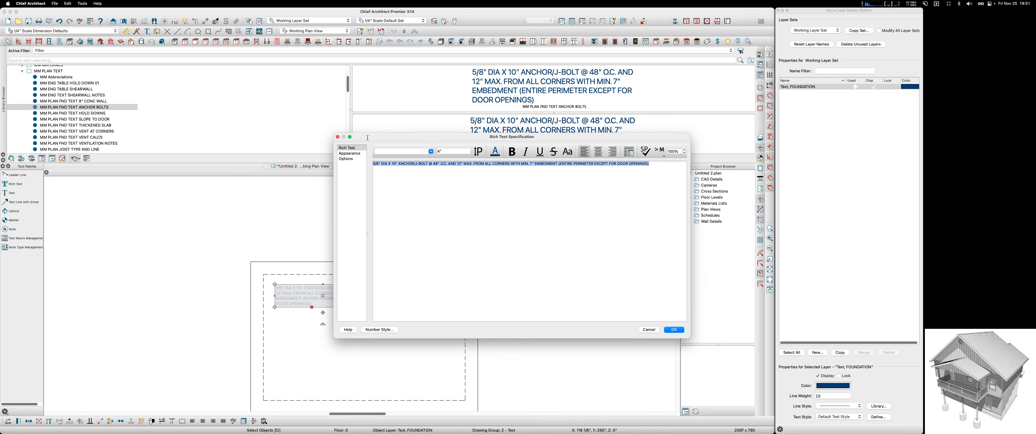
click(431, 152)
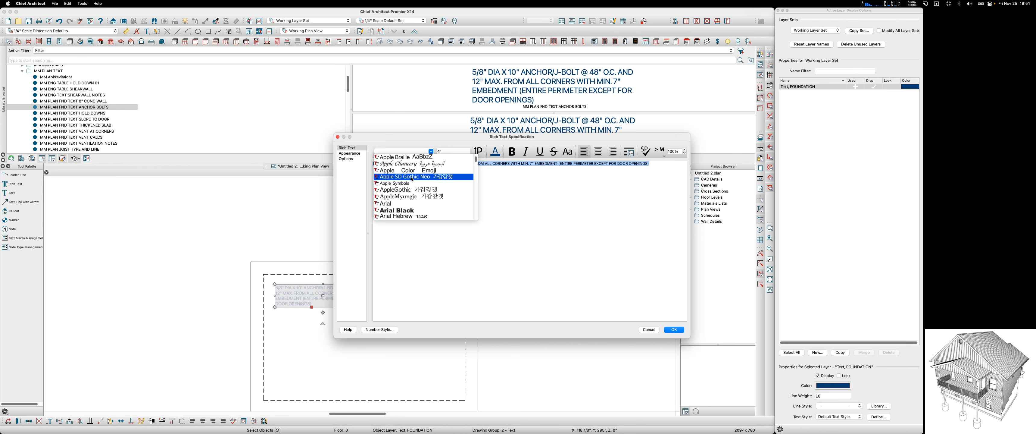
click(404, 204)
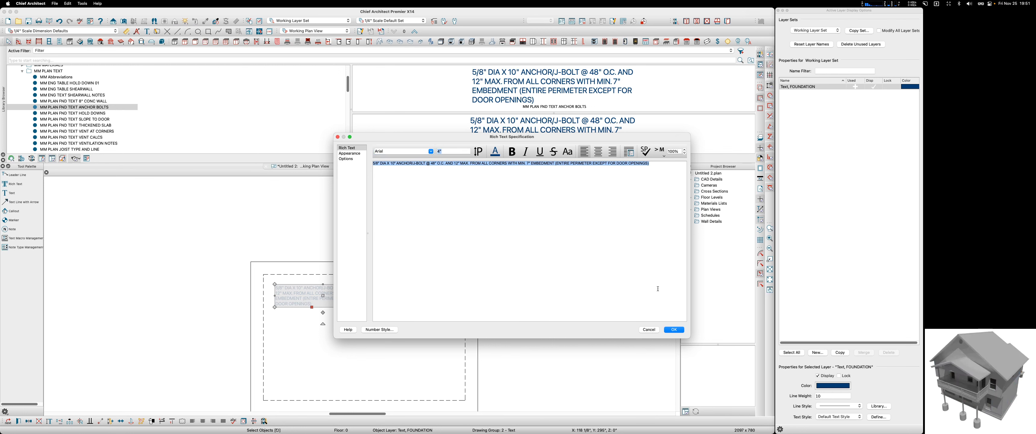
text(4.5)
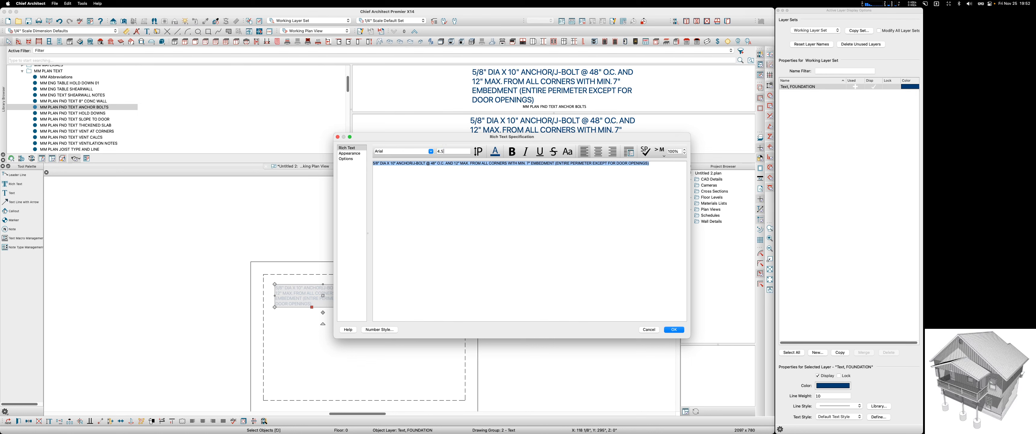
key(Return)
click(333, 325)
scroll(333, 325, up, 2)
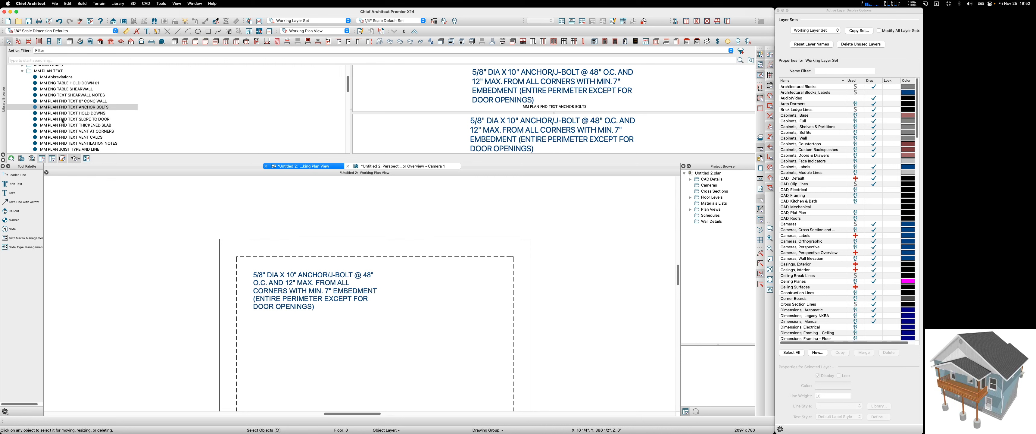
Place the MM PLAN FND TEXT HOLD DOWNS library note over the slab's lower dashed line
click(90, 114)
scroll(243, 108, down, 4)
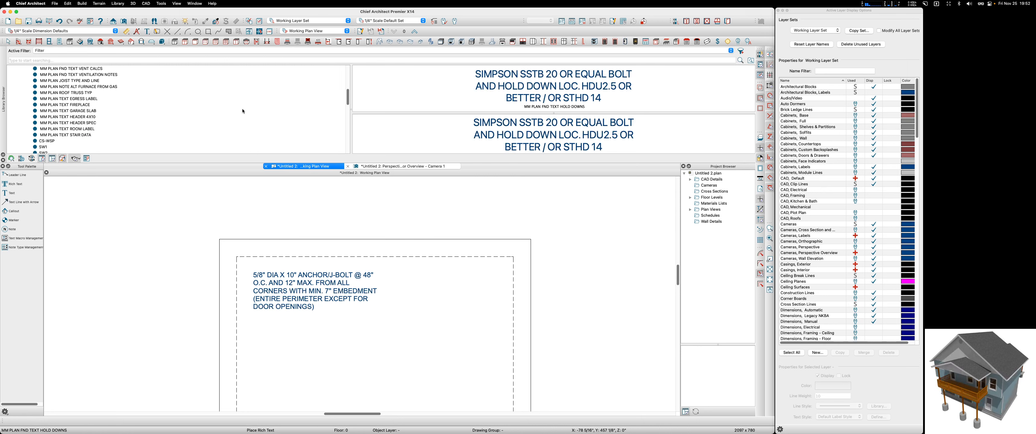
scroll(246, 109, down, 2)
scroll(337, 325, down, 2)
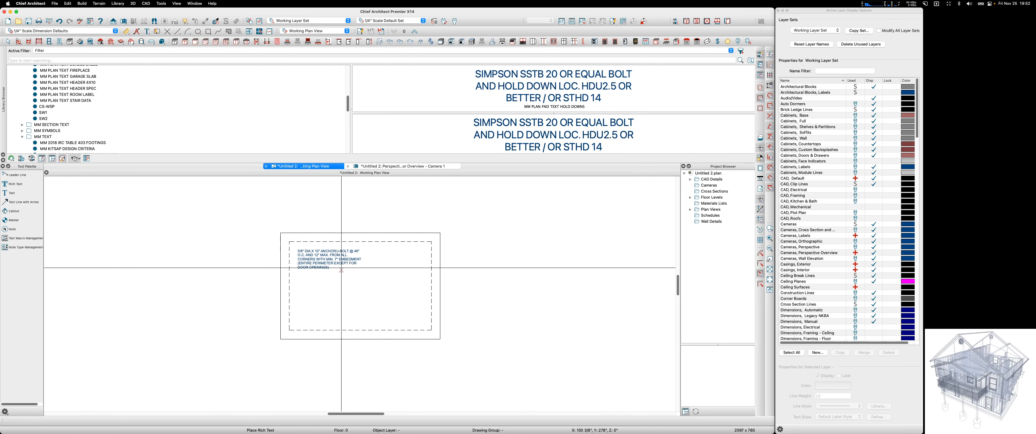
scroll(337, 325, up, 1)
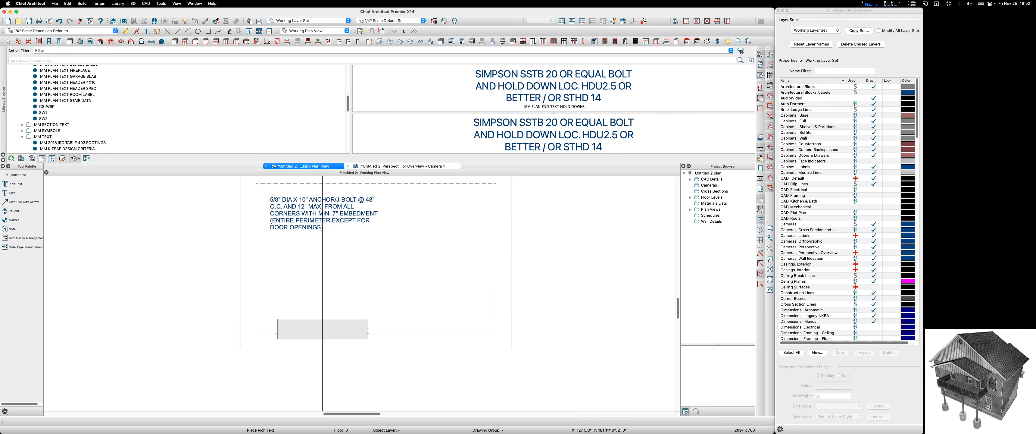
click(321, 319)
key(Escape)
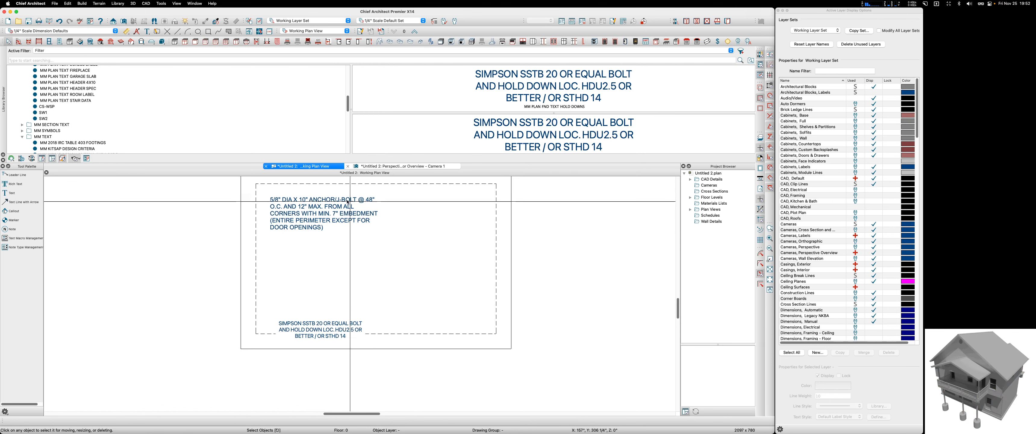
click(327, 202)
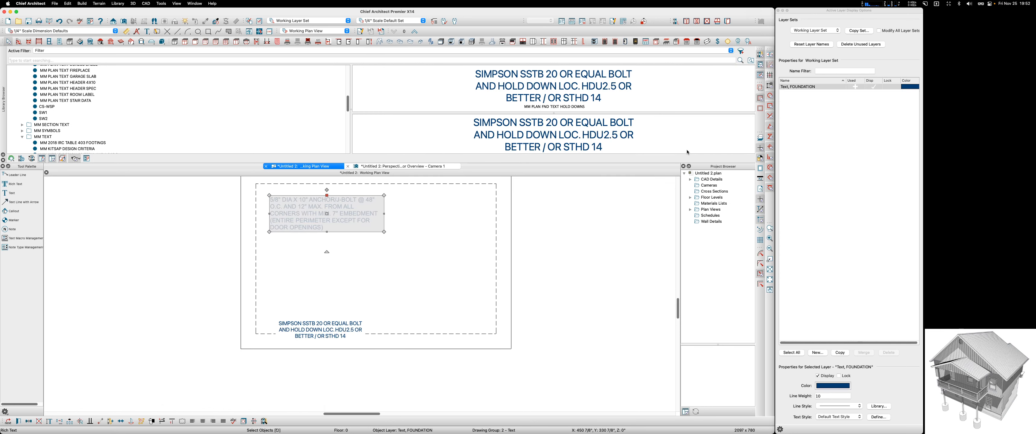
click(404, 275)
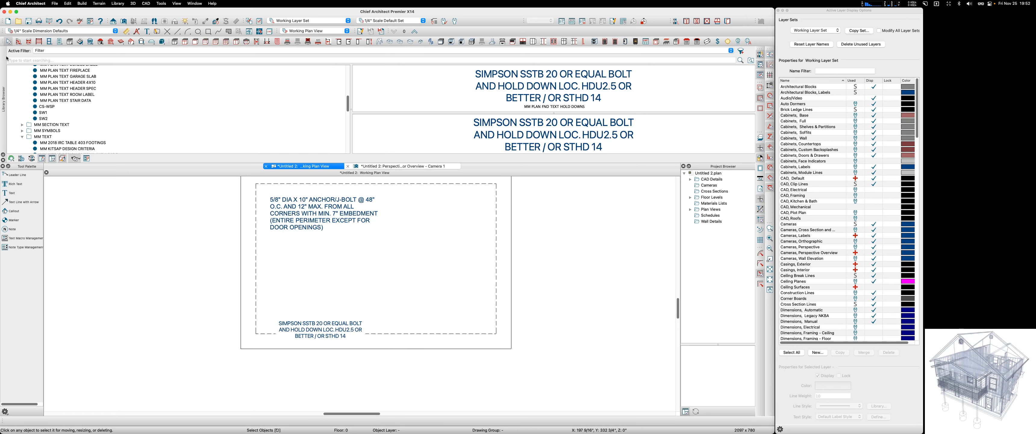
Undock the Library Browser, place it beside the layer display options, and resize it into a tall, narrow window
drag(4, 86, 385, 290)
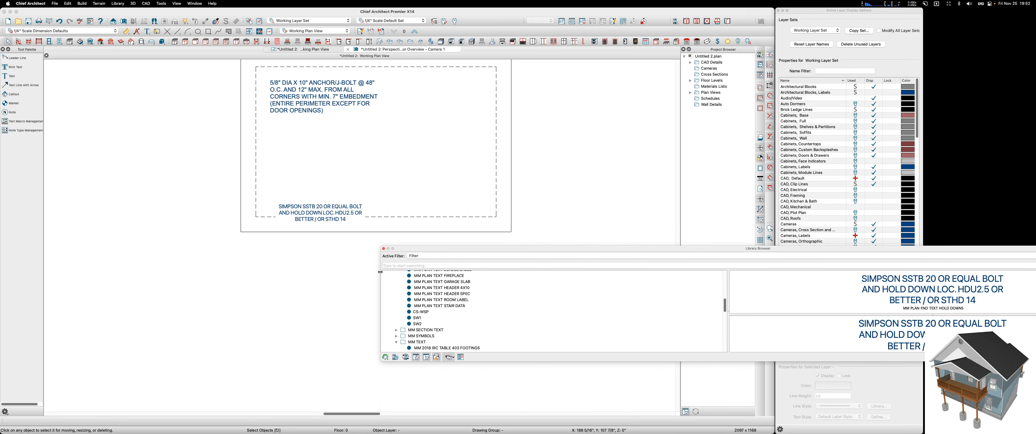
drag(381, 282, 857, 307)
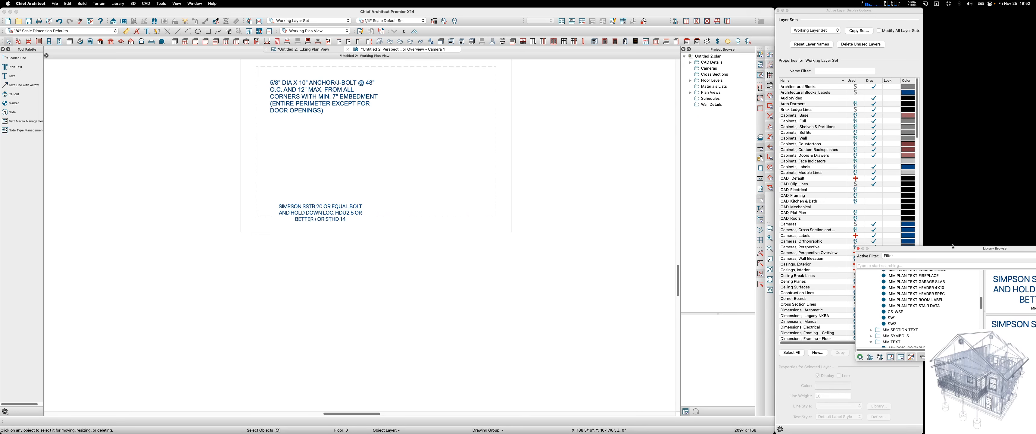
drag(975, 247, 879, 11)
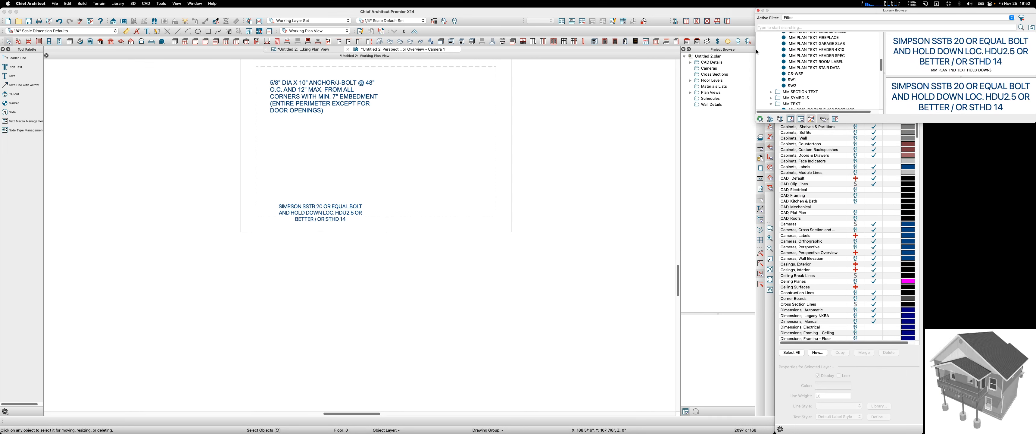
drag(755, 50, 924, 57)
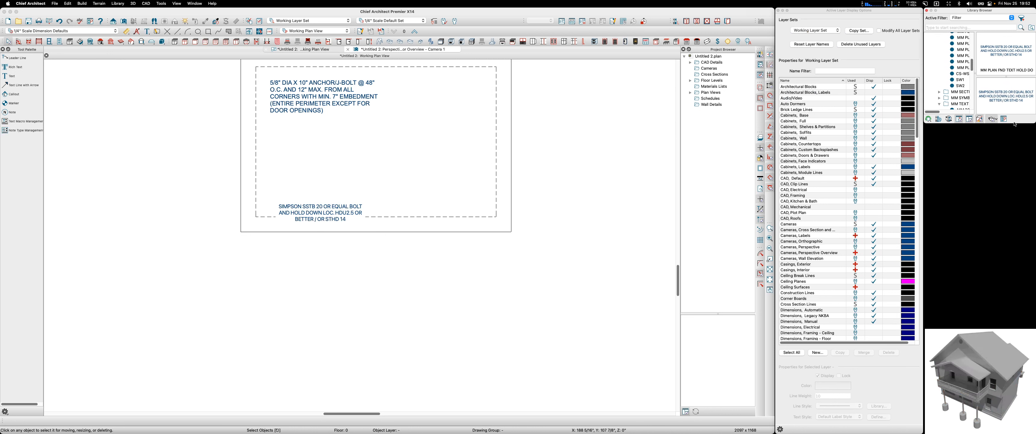
drag(1015, 124, 1014, 328)
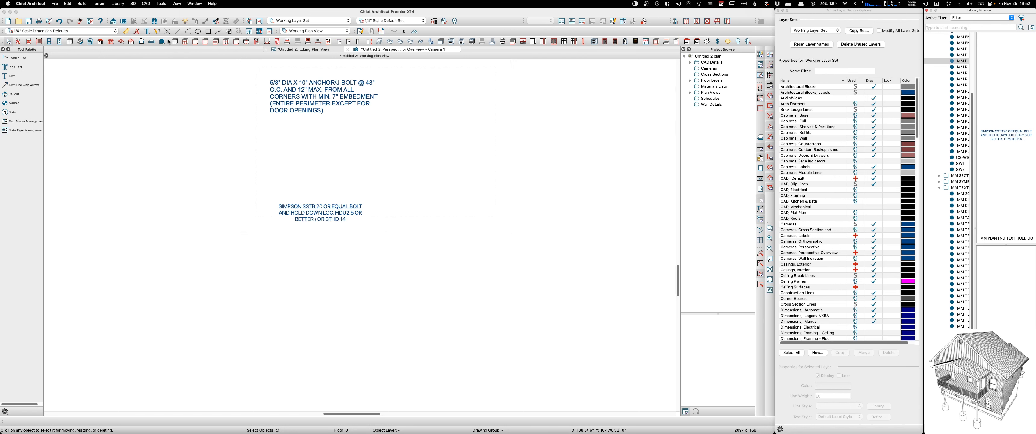
Check which layer the hold-down note is on in its appearance settings
scroll(308, 288, down, 2)
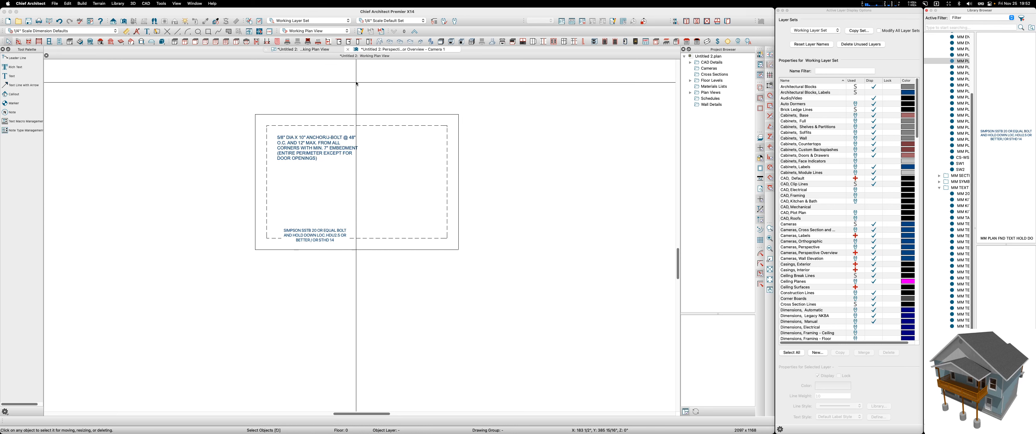
double_click(311, 233)
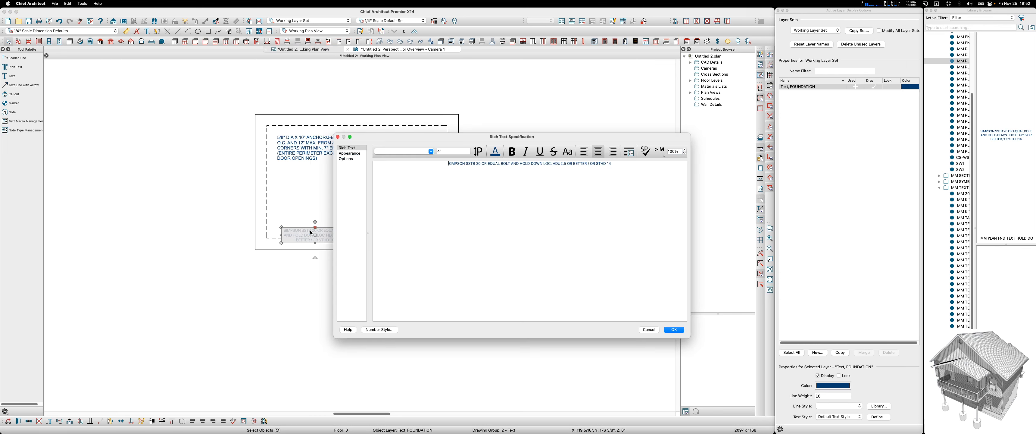
click(348, 154)
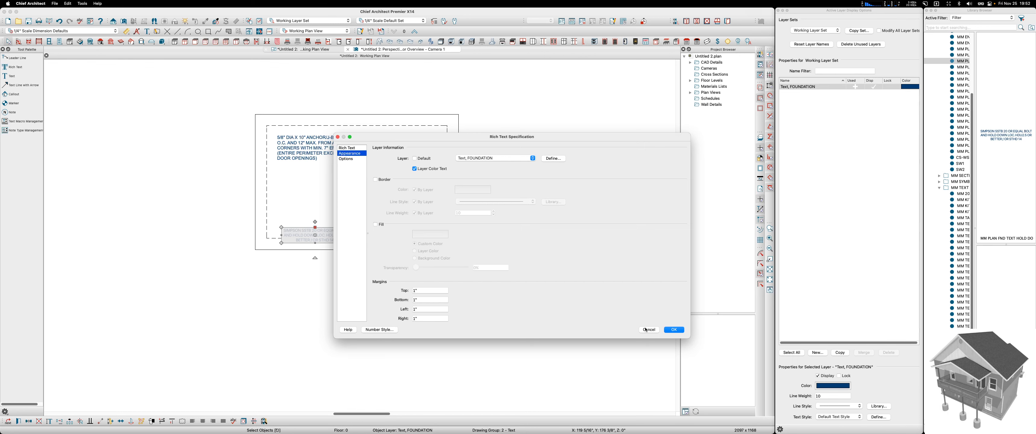
click(675, 330)
scroll(340, 228, up, 3)
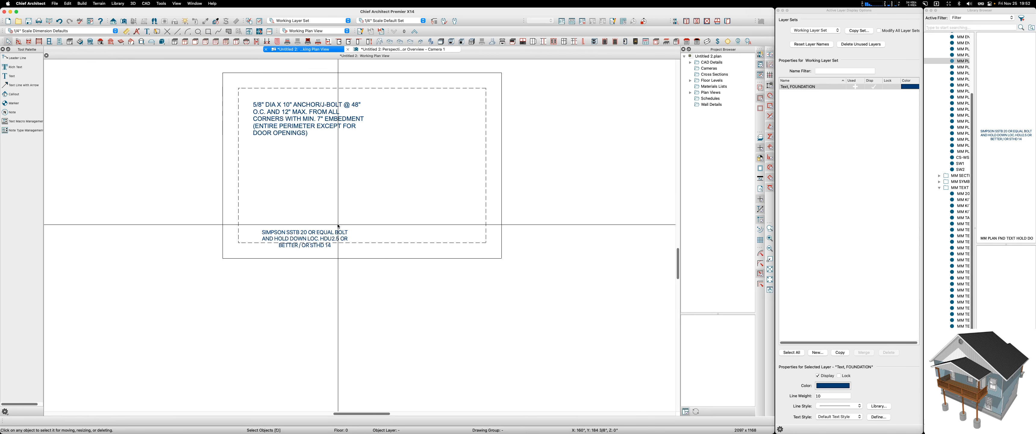
Move the hold-down note straight down so it sits just below the slab outline
click(320, 233)
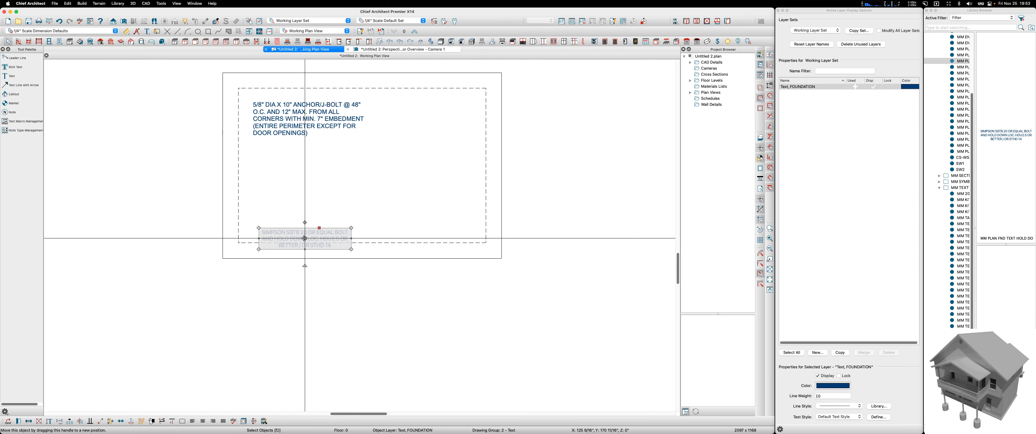
drag(305, 239, 305, 270)
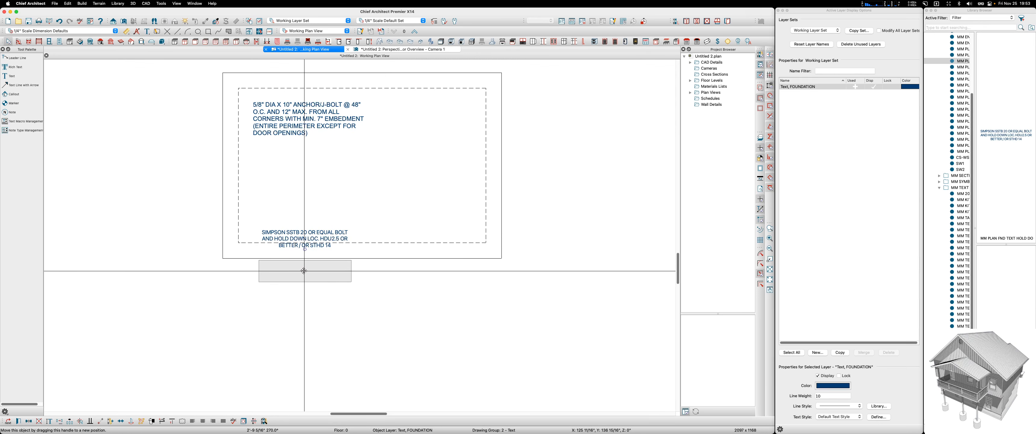
click(372, 233)
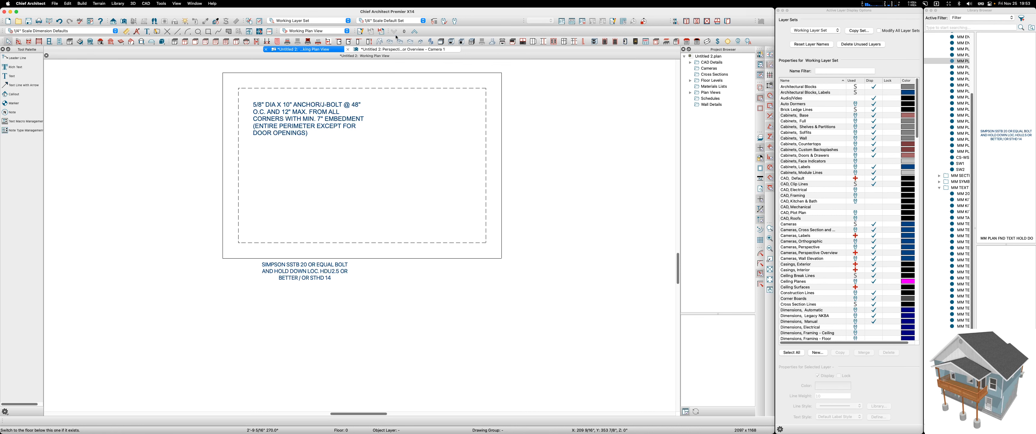
Switch up to the first floor and review the available saved plan views
click(415, 32)
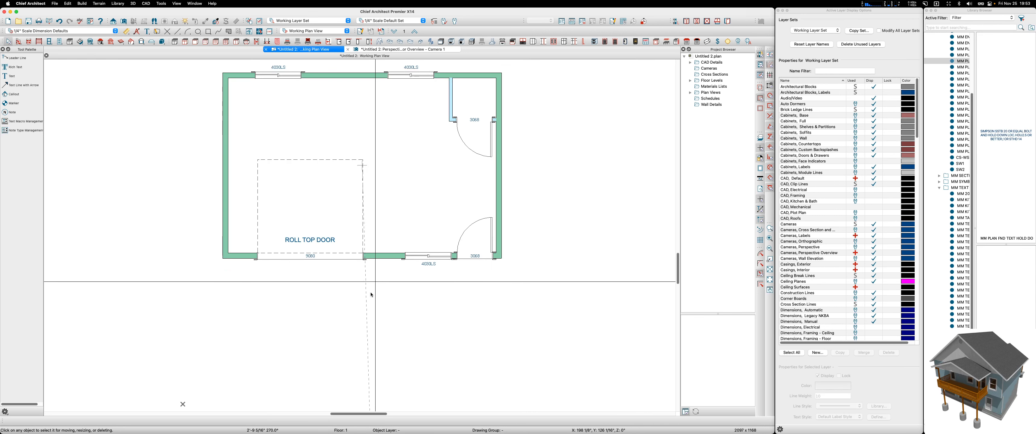
scroll(308, 287, down, 2)
scroll(371, 201, up, 1)
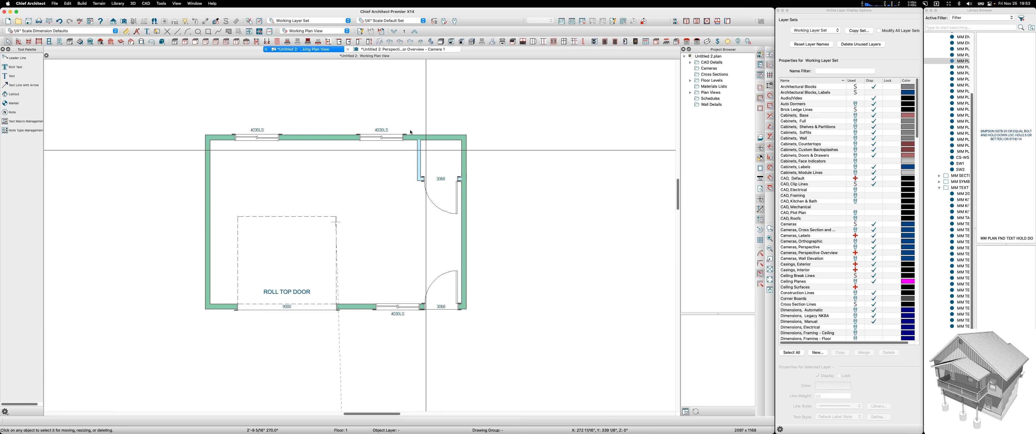
click(346, 32)
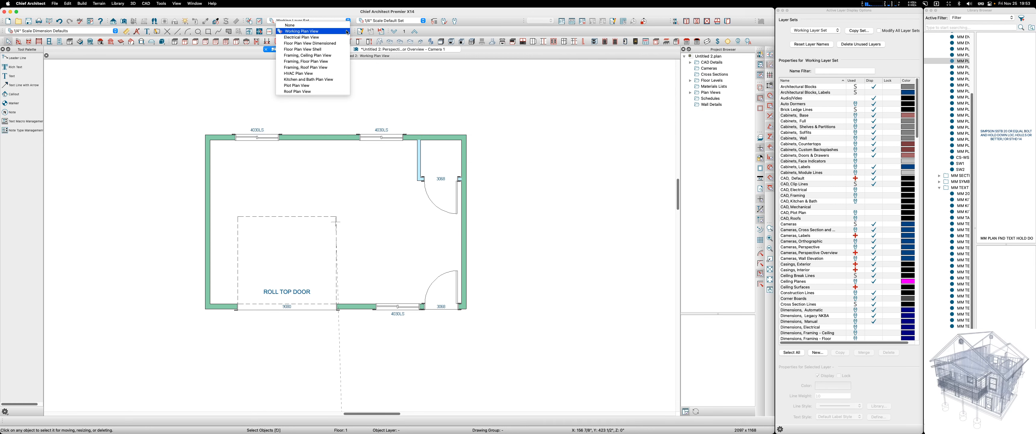
click(493, 98)
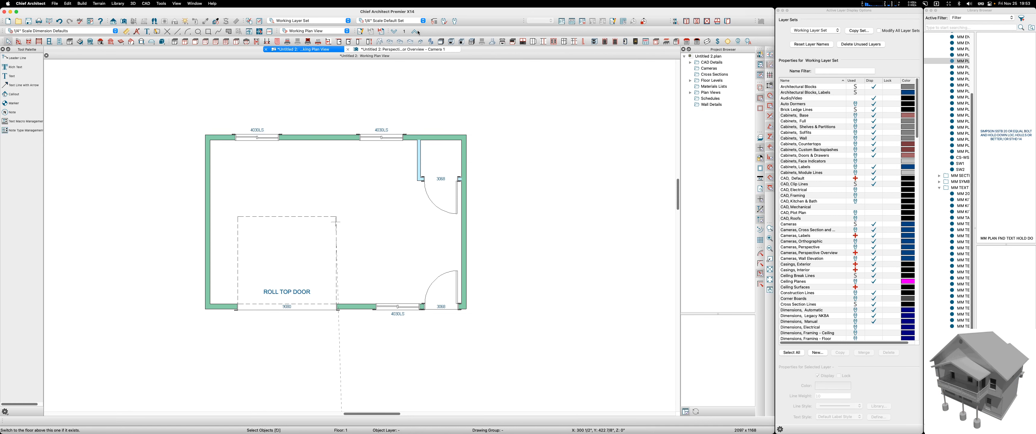
Go down to the foundation level and save it as a new plan view named 001 FOUNDATION
click(392, 33)
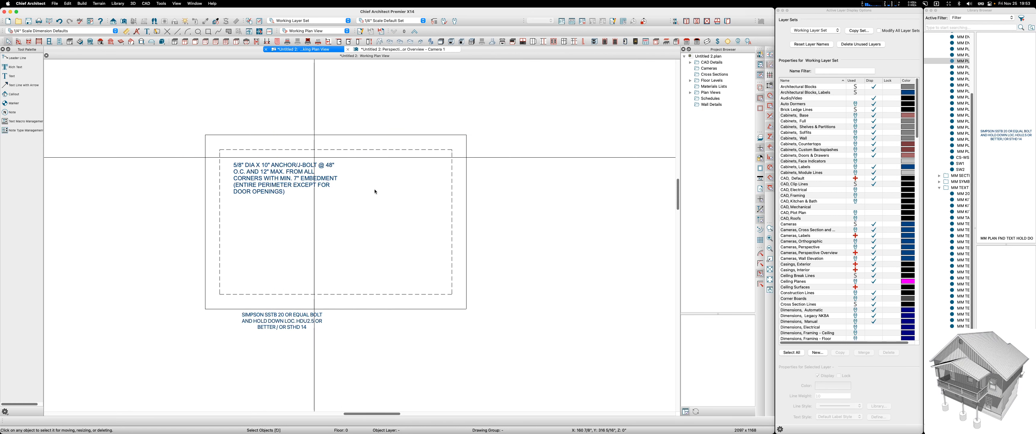
click(382, 32)
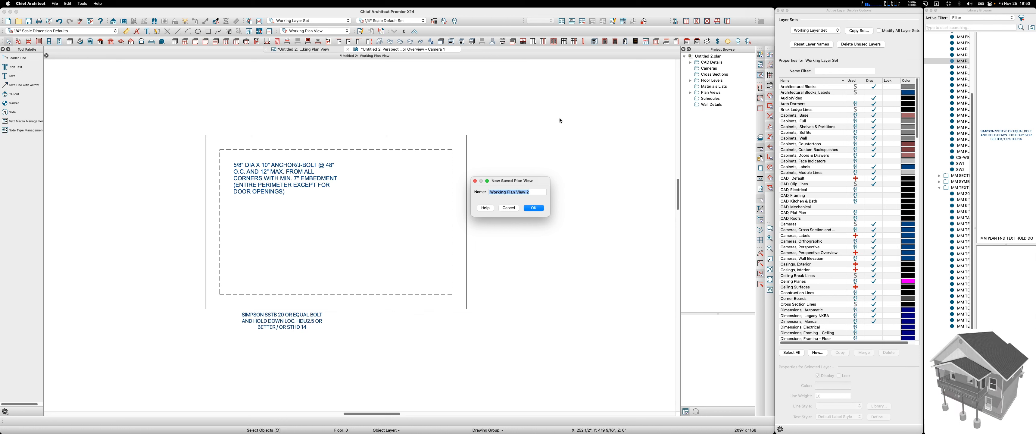
text(01 )
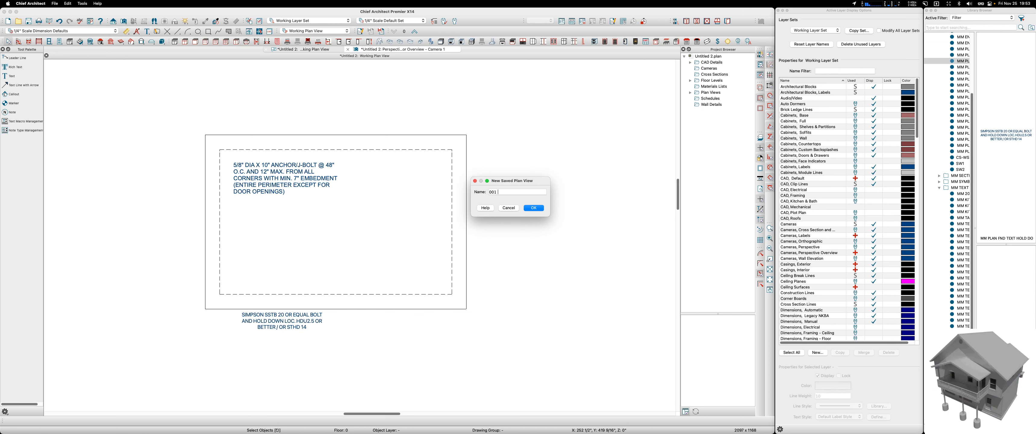
text(FOUN)
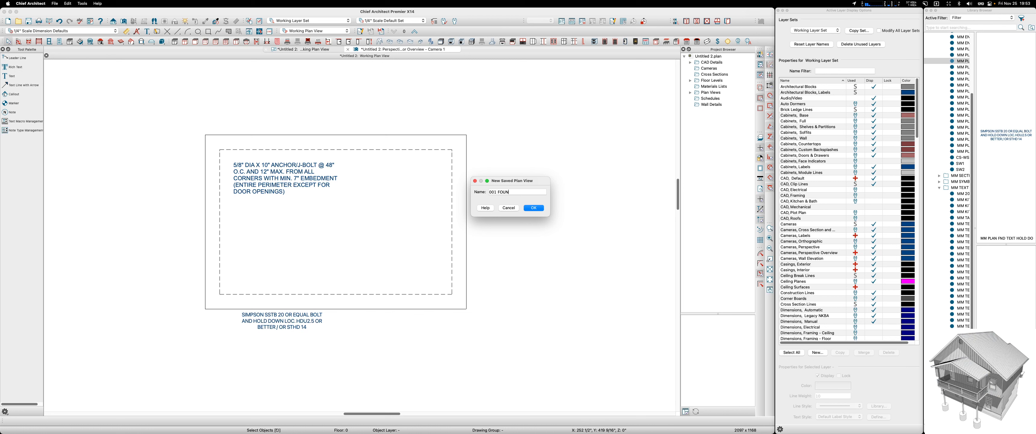
text(DATION)
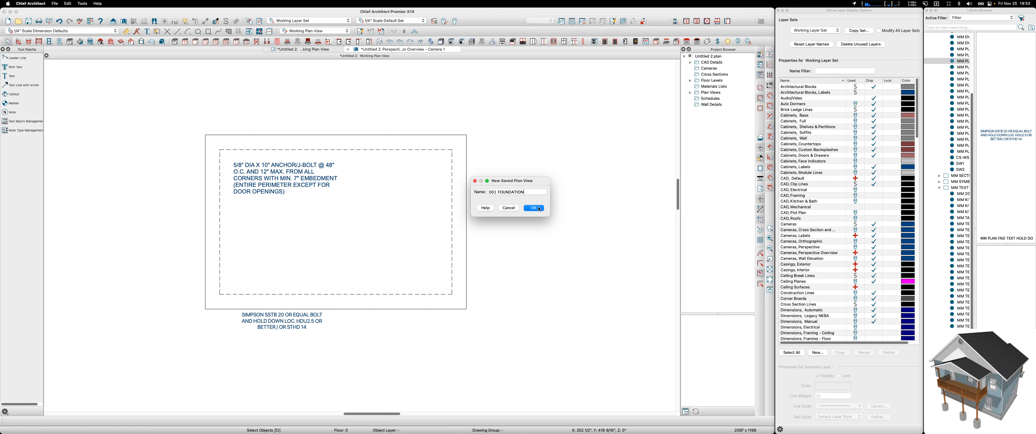
click(540, 207)
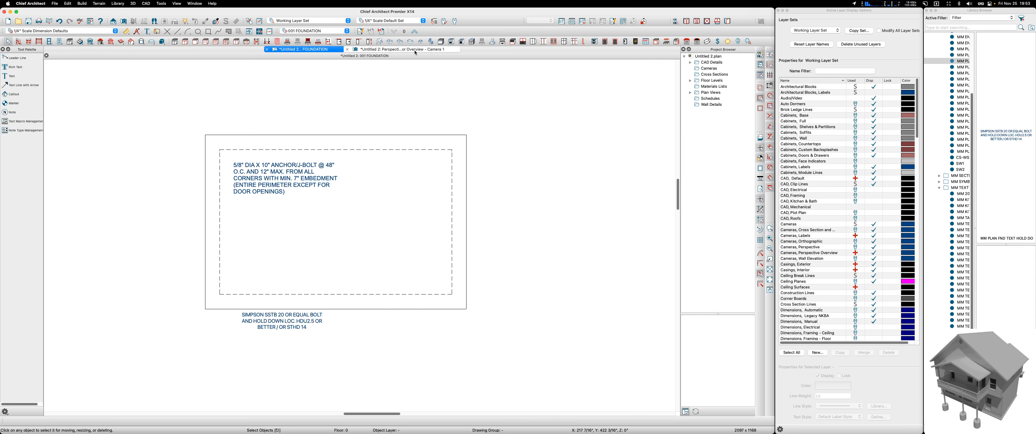
Assign the 001 FOUNDATION plan view to the Foundation floor instead of any floor
click(414, 32)
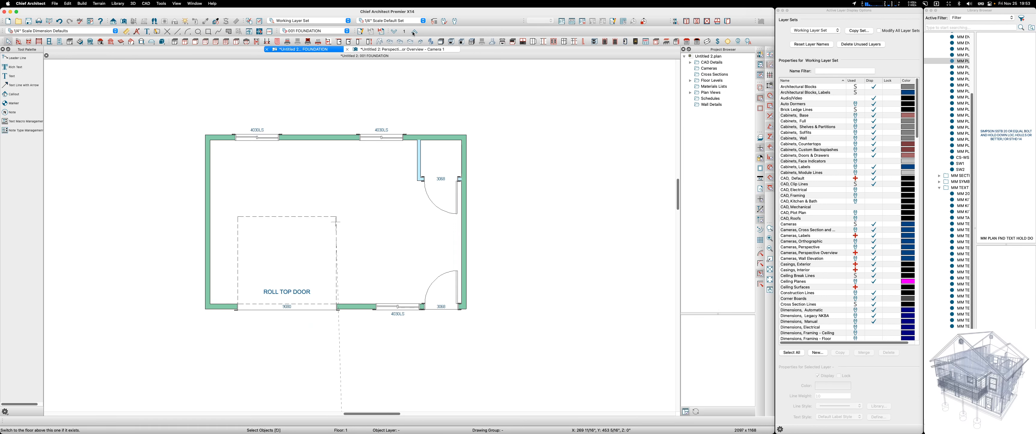
click(395, 32)
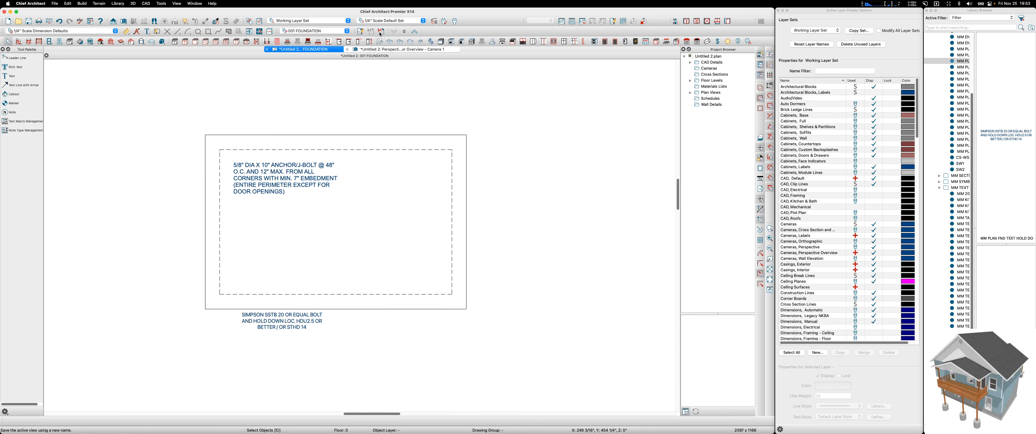
click(361, 32)
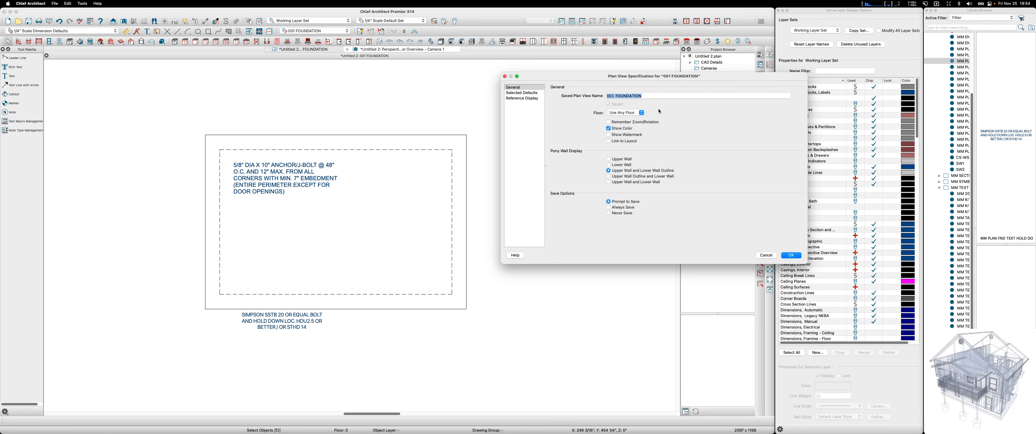
click(626, 113)
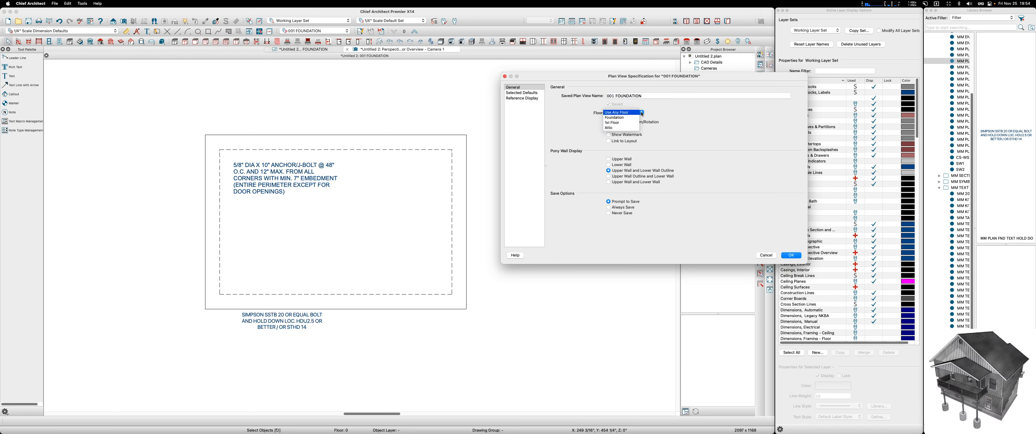
click(626, 118)
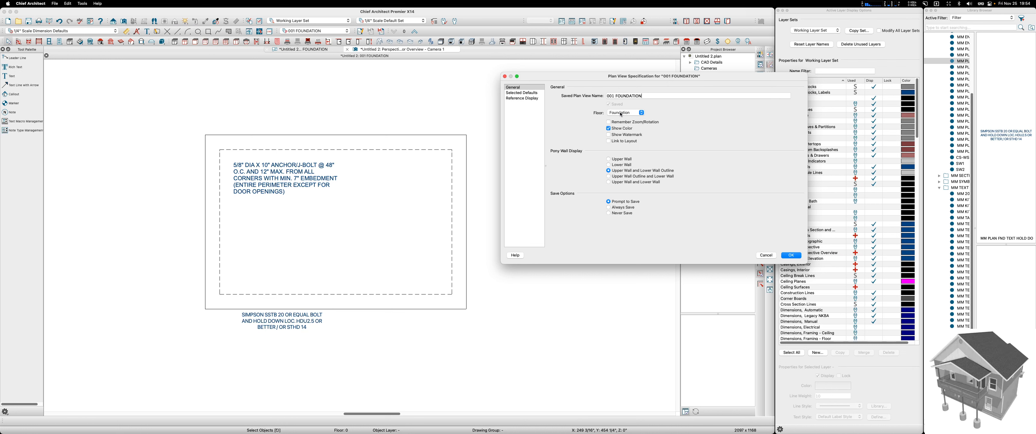
Set the reference display of the 001 FOUNDATION plan view to use Floor Above
click(523, 93)
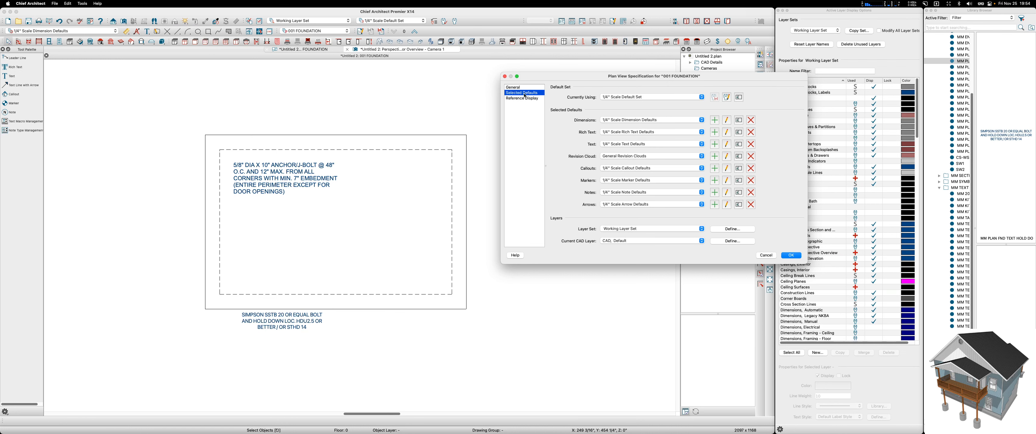
click(525, 98)
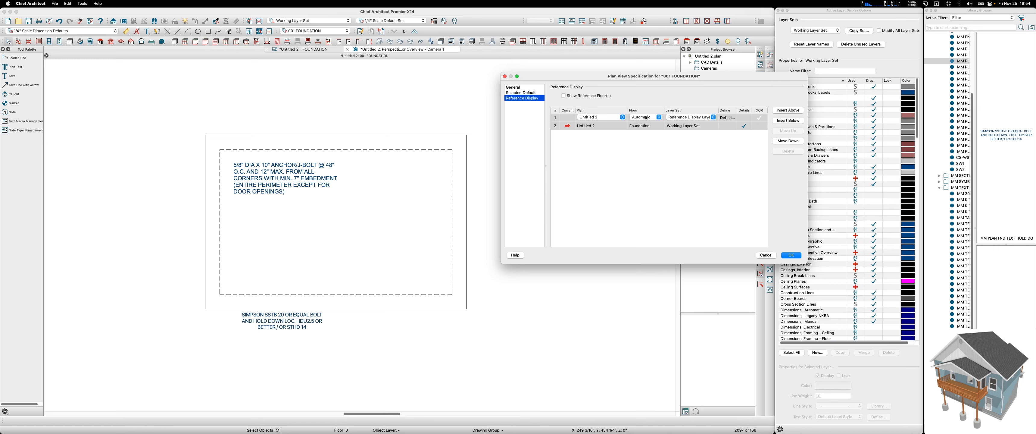
click(662, 119)
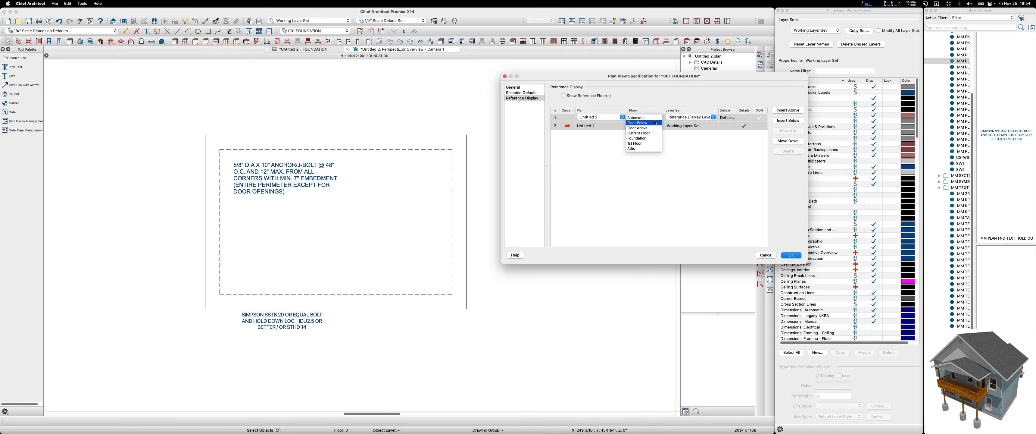
click(656, 128)
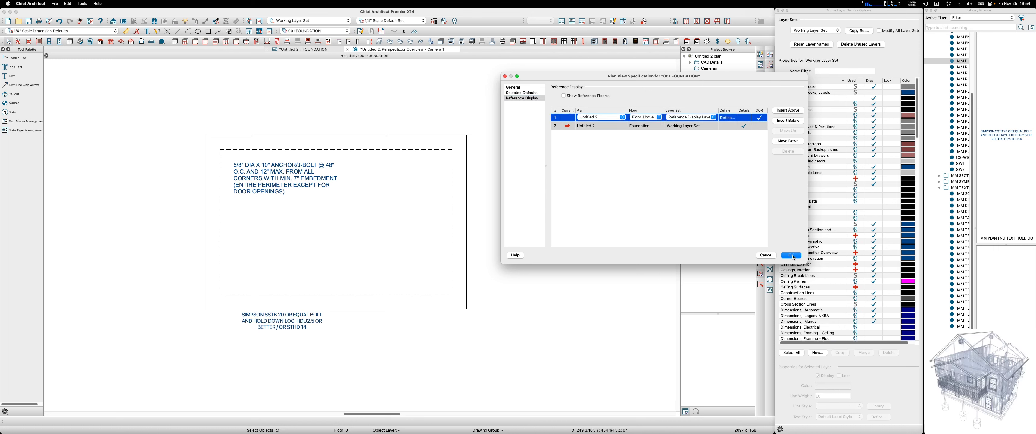
click(791, 256)
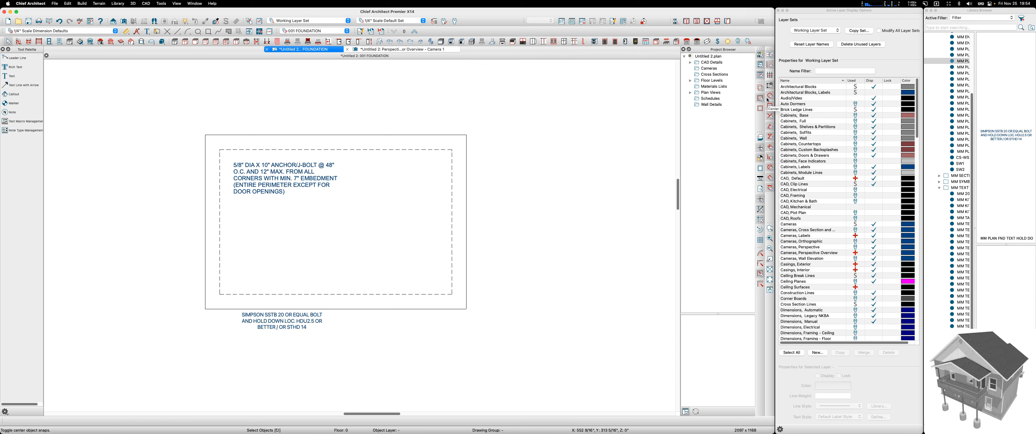
Toggle the reference display on and off to check the floor above against the slab outline
click(760, 139)
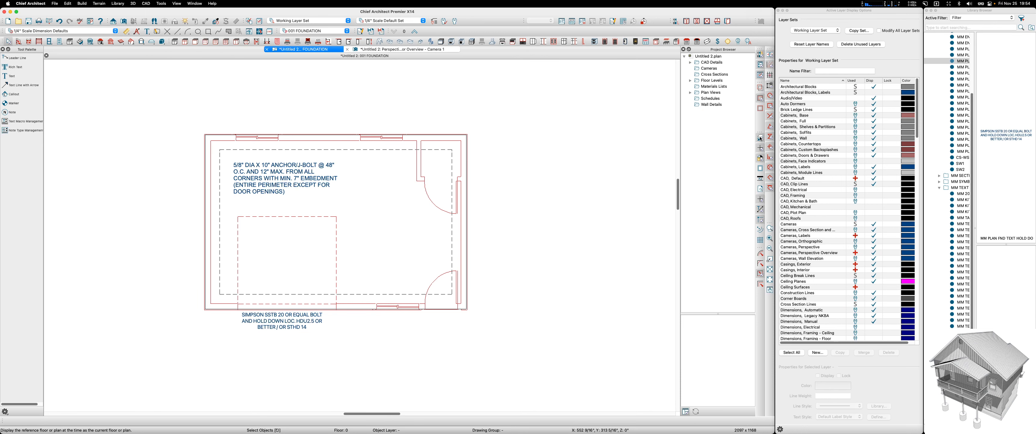
click(760, 138)
click(761, 138)
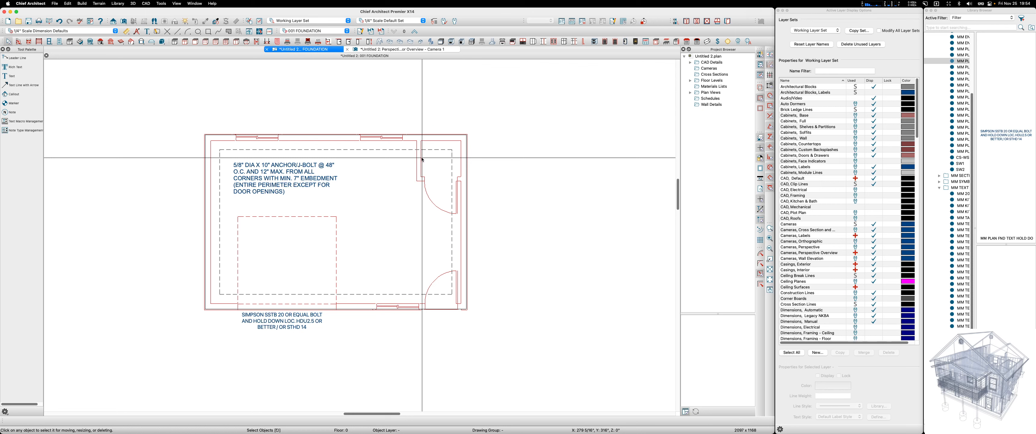
click(761, 138)
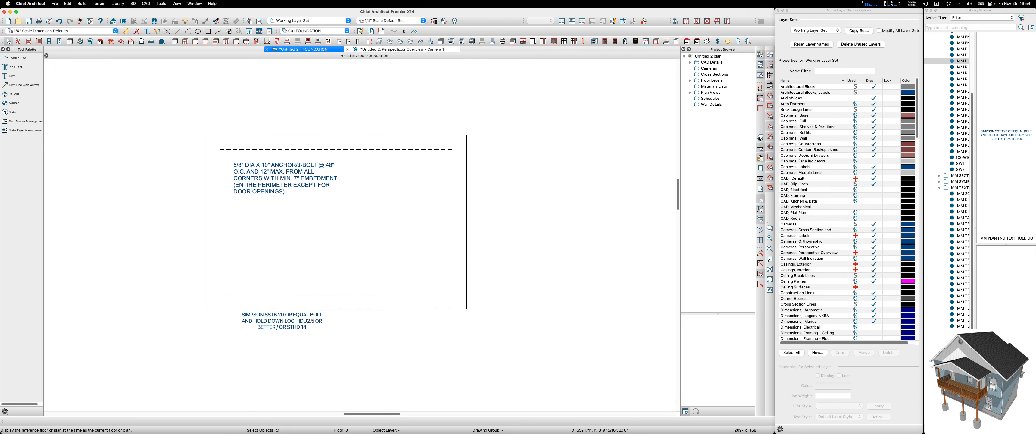
Switch to the Working Plan View, saving the modified settings of the 001 FOUNDATION view
click(347, 31)
click(302, 25)
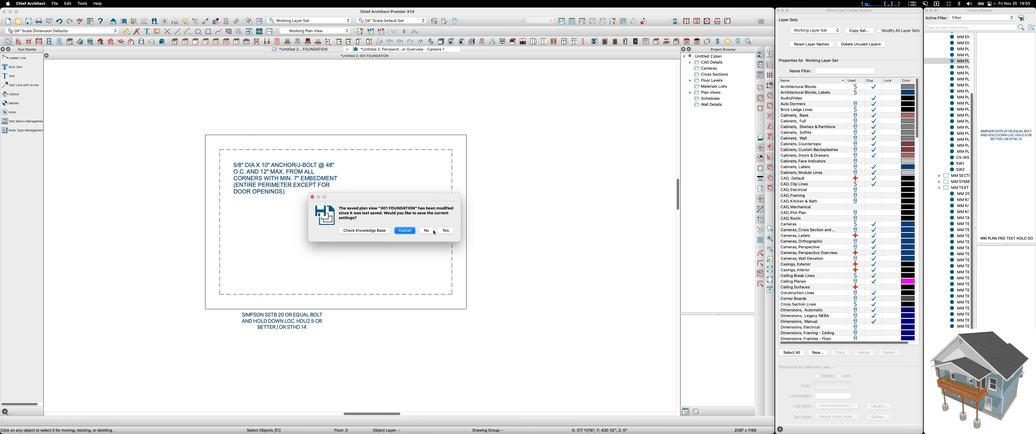
click(445, 231)
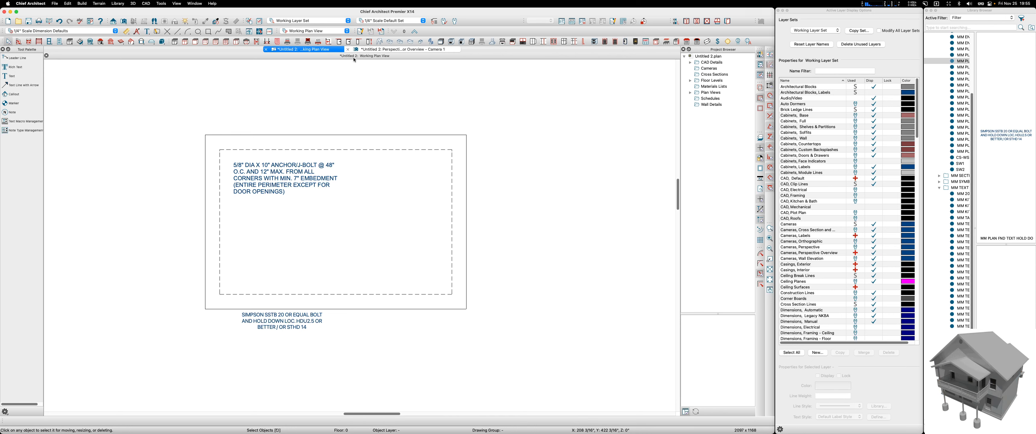
Go up to the first floor and save it as a new plan view named 010 FLOOR 1
click(415, 32)
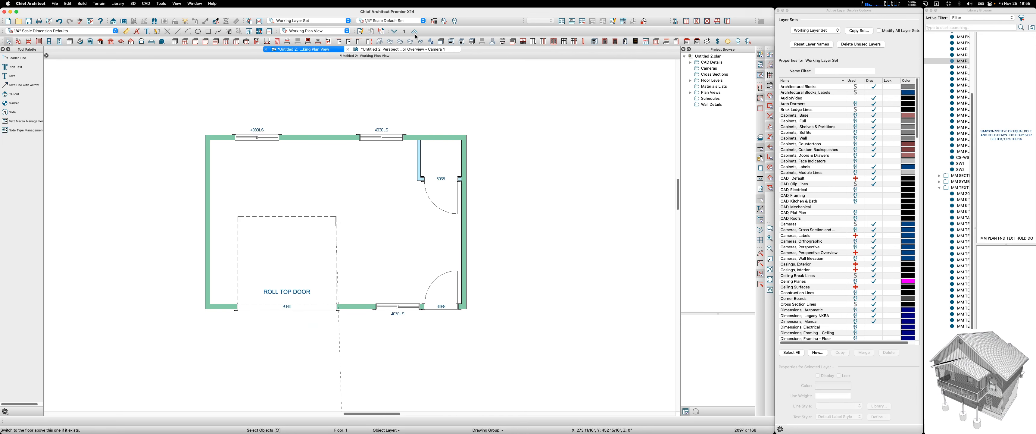
click(384, 31)
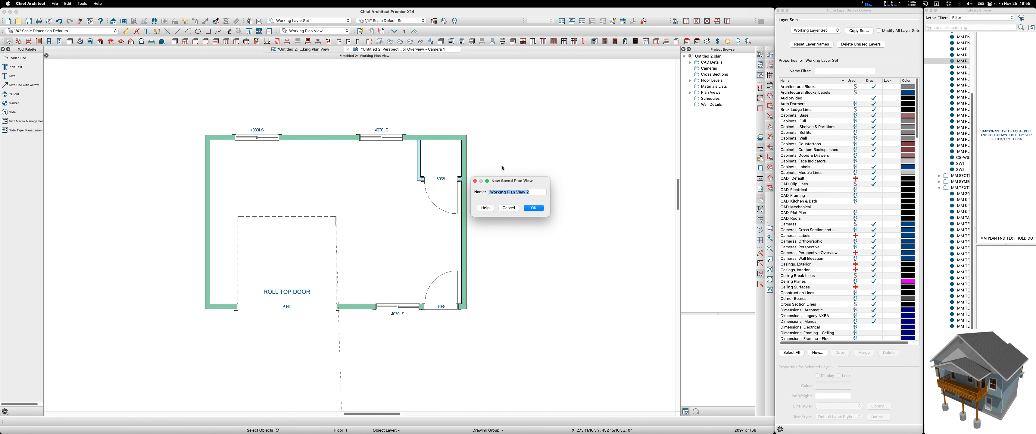
text(010)
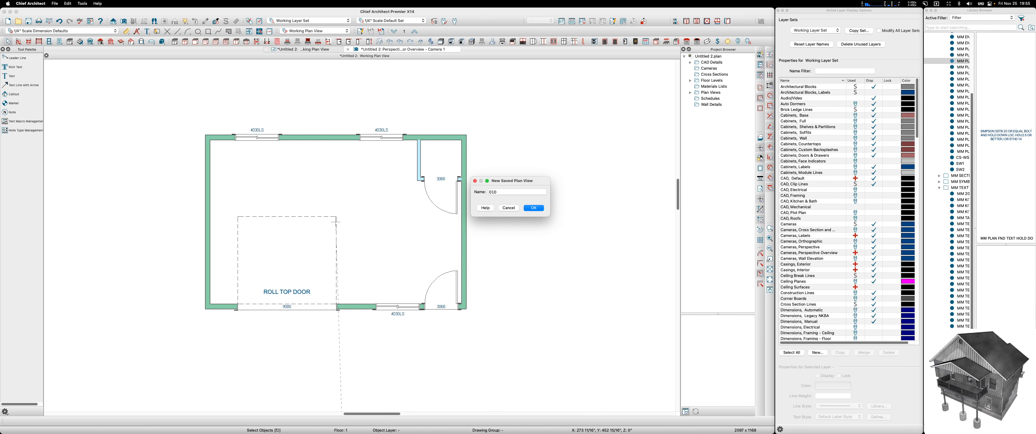
text( FLOOR 1)
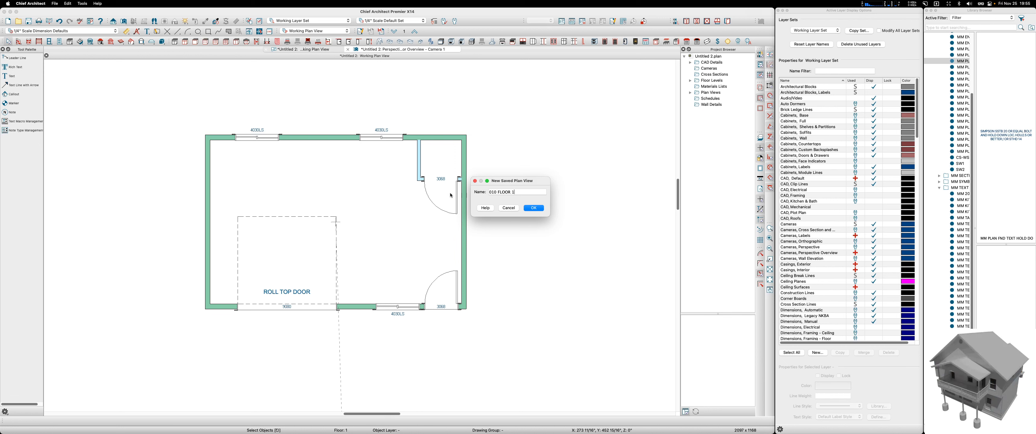
click(539, 209)
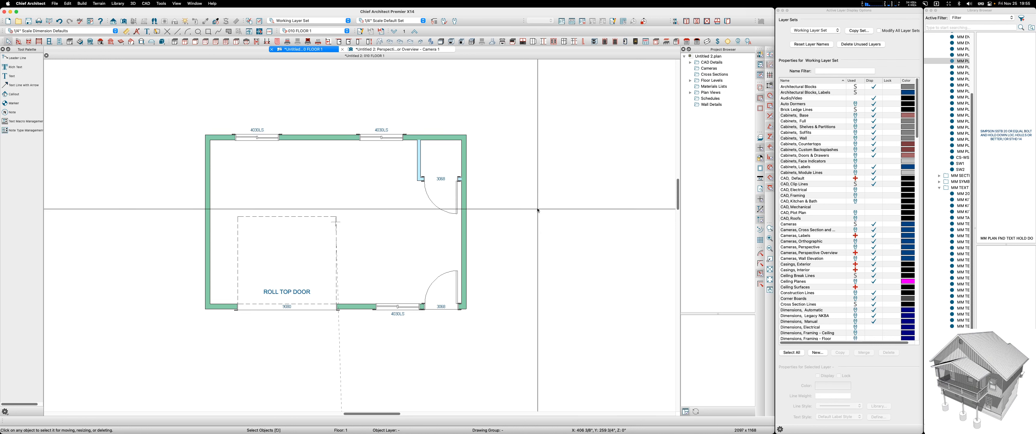
Assign the 010 FLOOR 1 plan view to the 1st Floor
click(362, 32)
click(519, 87)
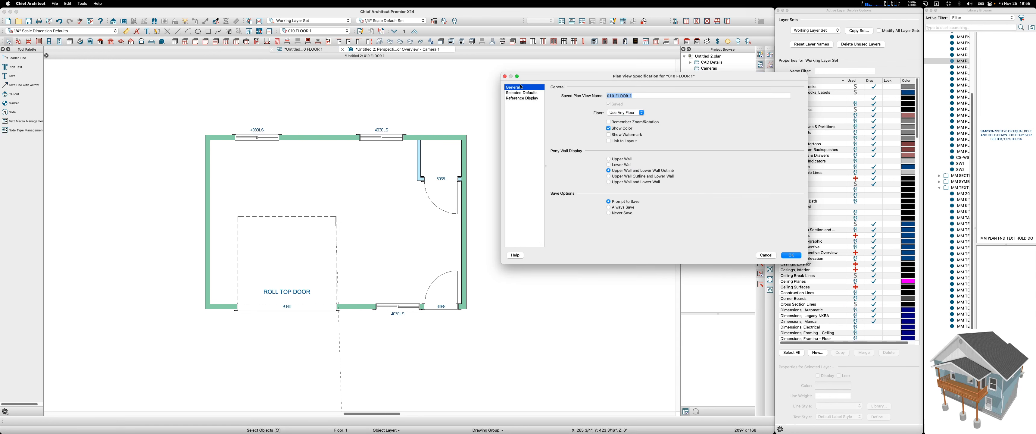
click(641, 113)
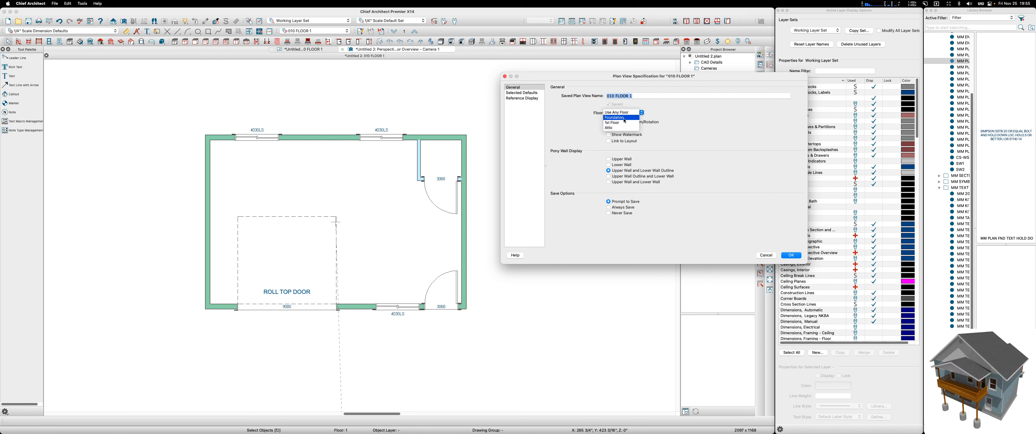
click(614, 122)
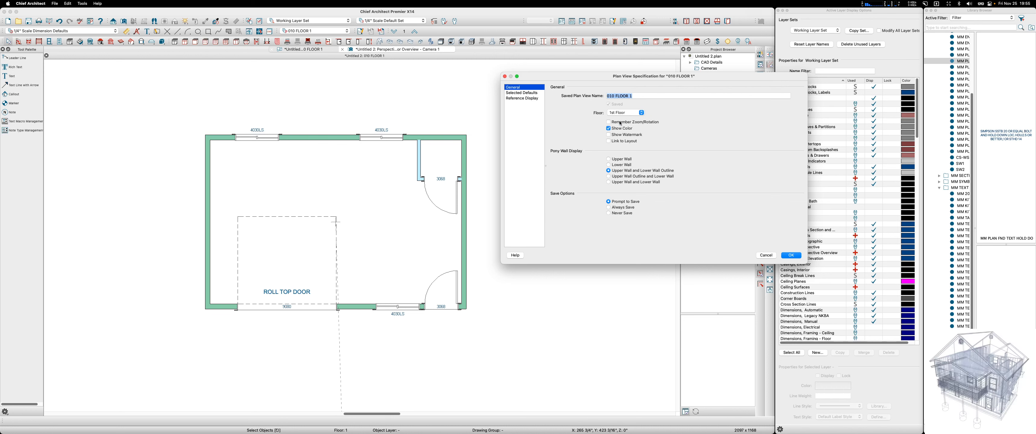
Set the reference display of the 010 FLOOR 1 plan view to use Floor Below
click(518, 98)
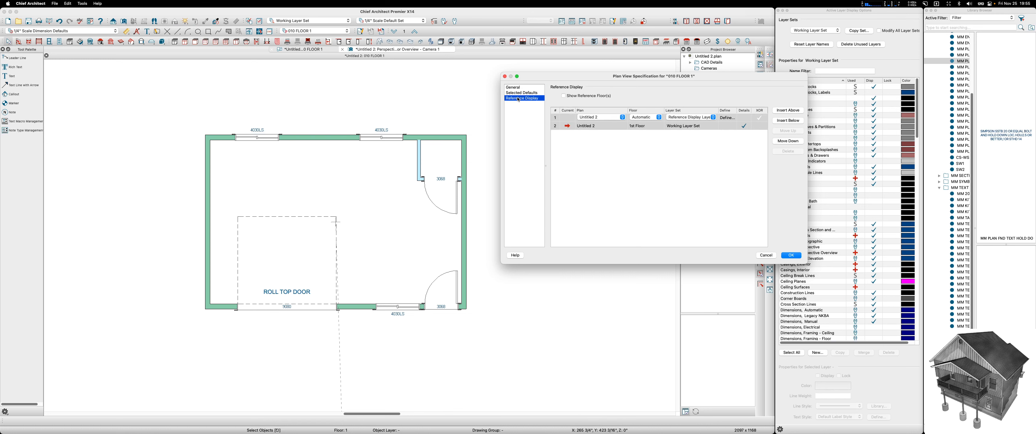
click(656, 119)
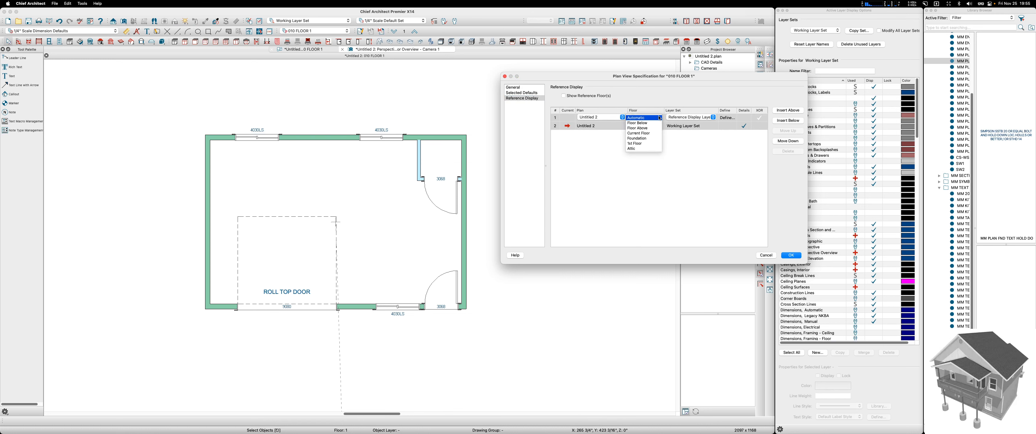
click(644, 125)
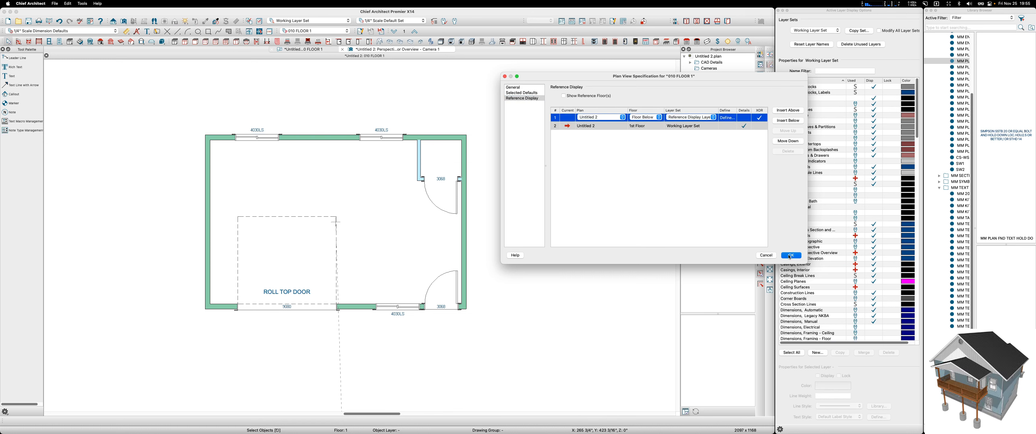
click(791, 255)
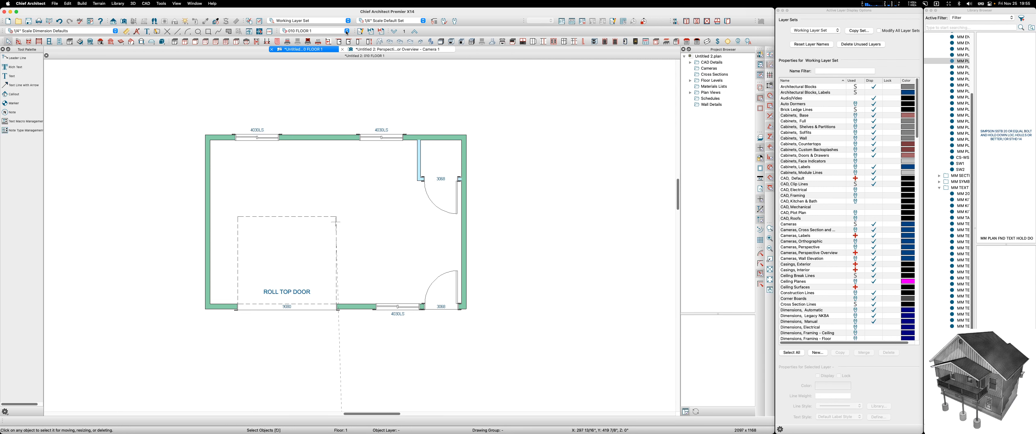
Switch to the 001 FOUNDATION plan view, saving the modified settings of the 010 FLOOR 1 view
click(336, 31)
click(318, 25)
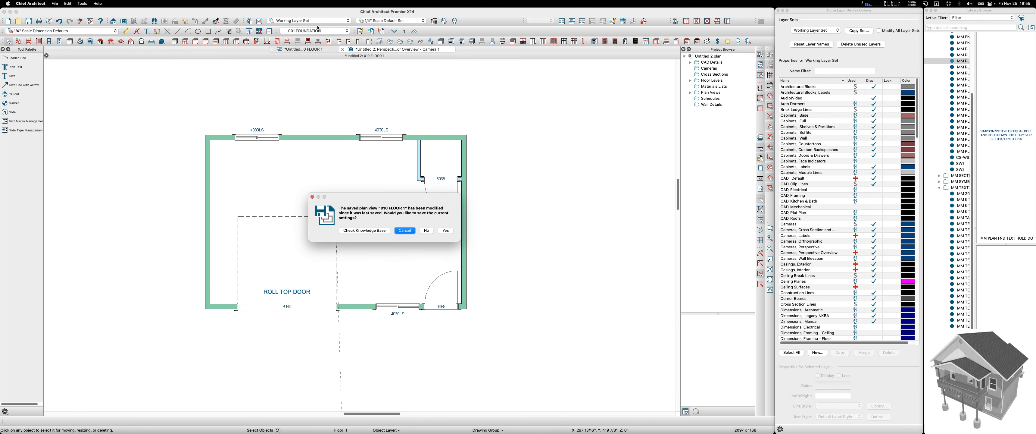
click(446, 232)
Alternate between the 010 FLOOR 1 and 001 FOUNDATION plan views to compare what each one displays
click(347, 31)
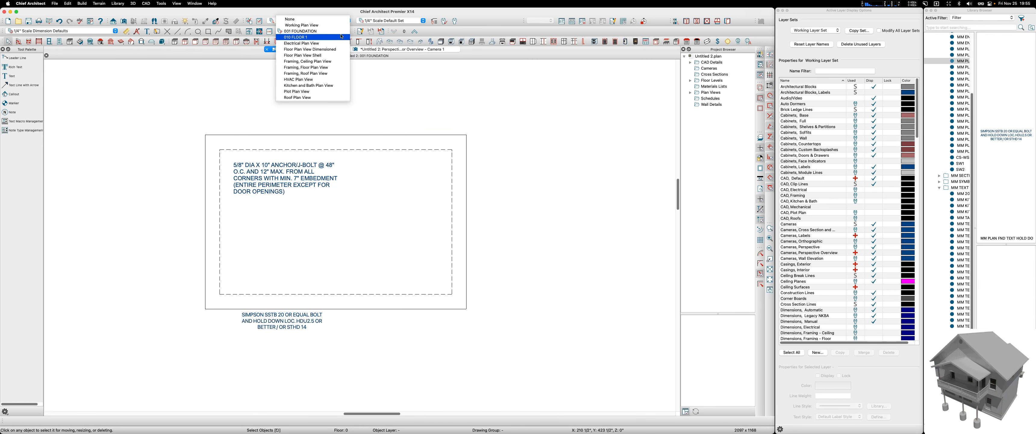
click(337, 37)
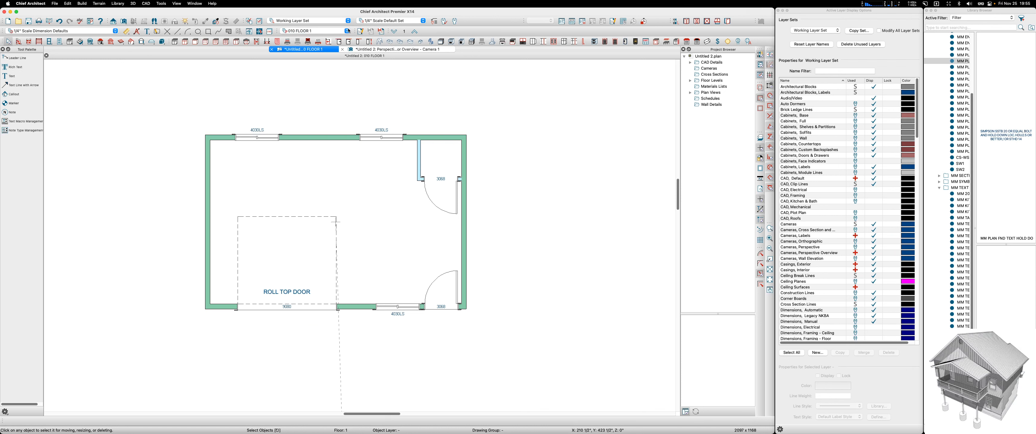
click(347, 31)
click(337, 26)
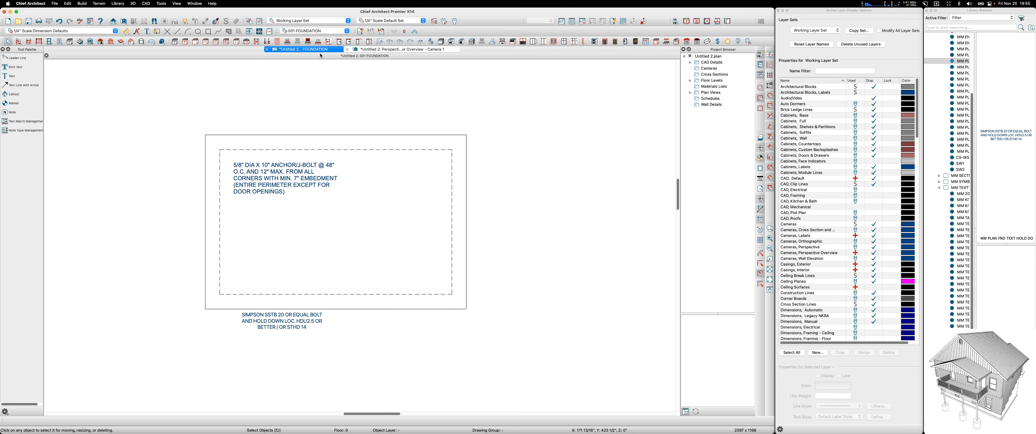
click(348, 31)
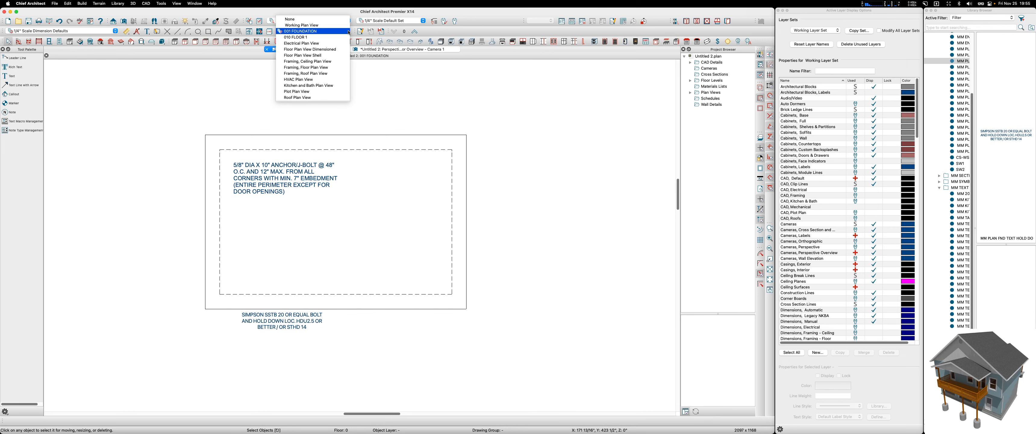
click(338, 31)
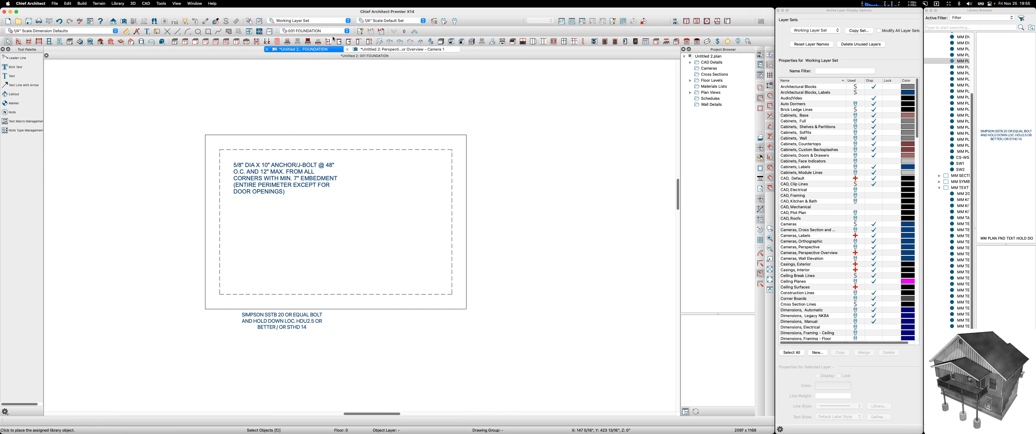
click(322, 31)
click(325, 37)
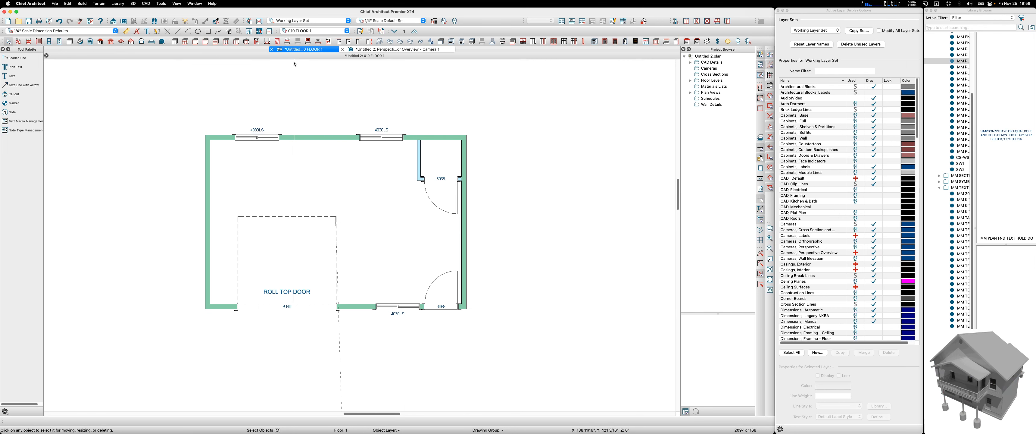
Switch to the Electrical Plan View and automatically place outlets around the main shop room
click(347, 32)
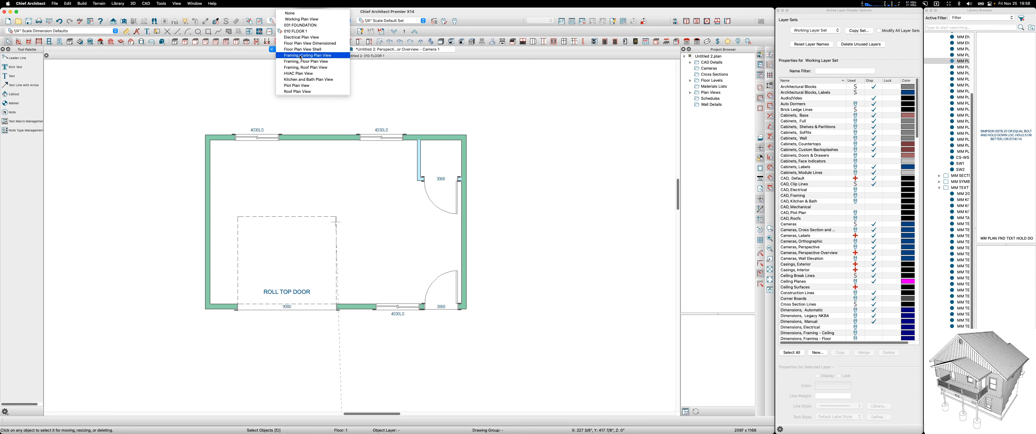
click(301, 37)
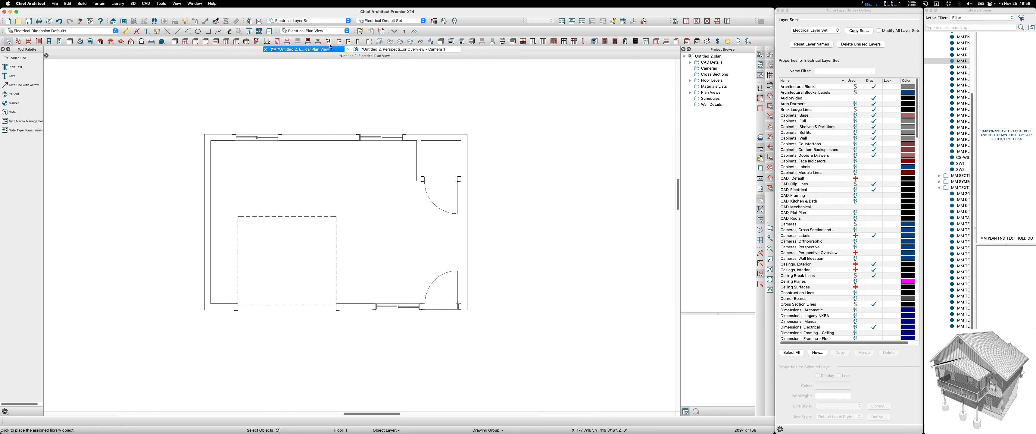
scroll(884, 202, down, 8)
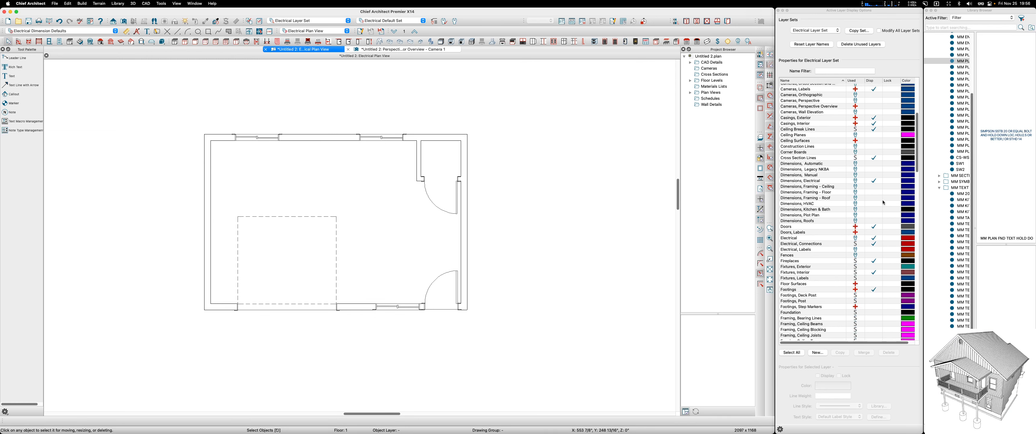
scroll(883, 202, down, 10)
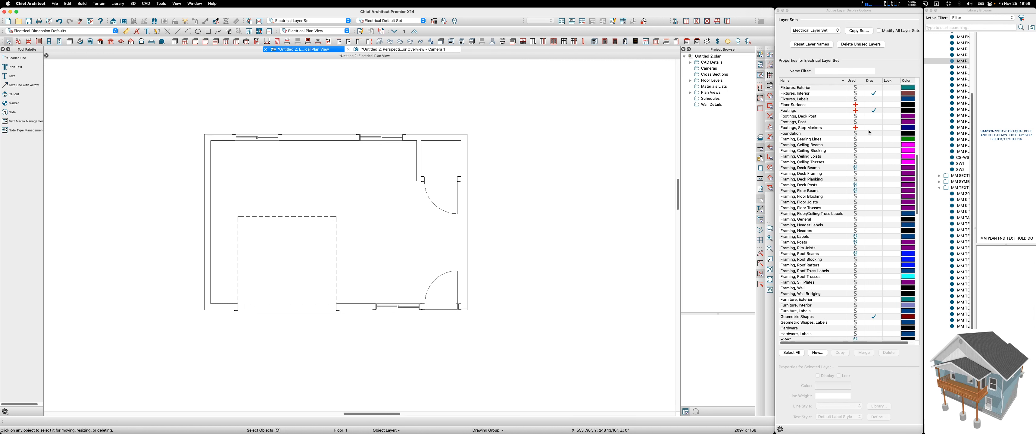
scroll(869, 132, up, 5)
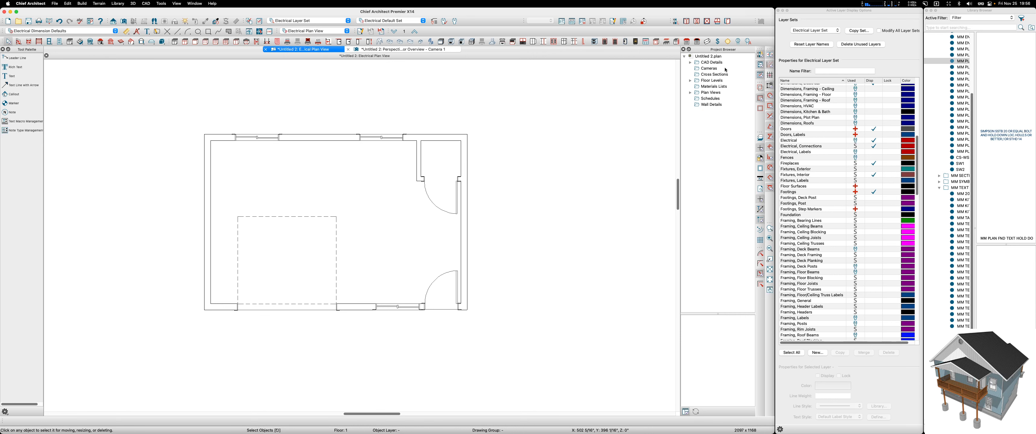
click(749, 42)
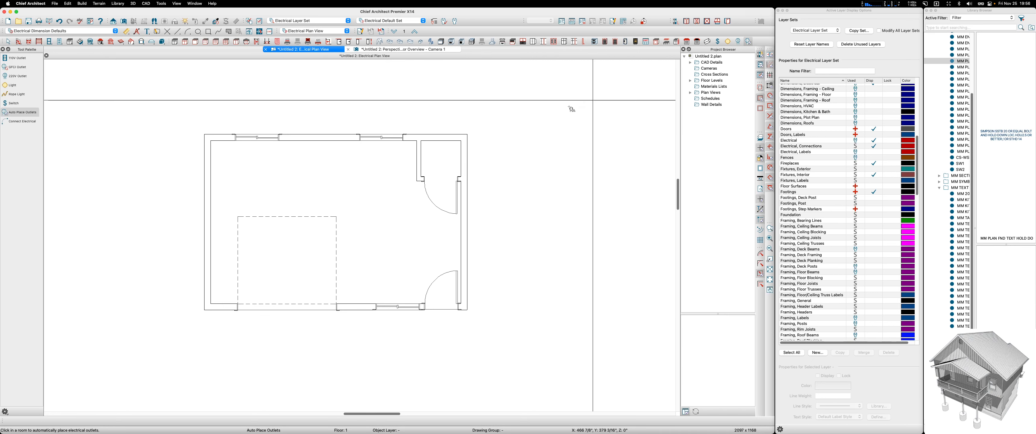
click(299, 172)
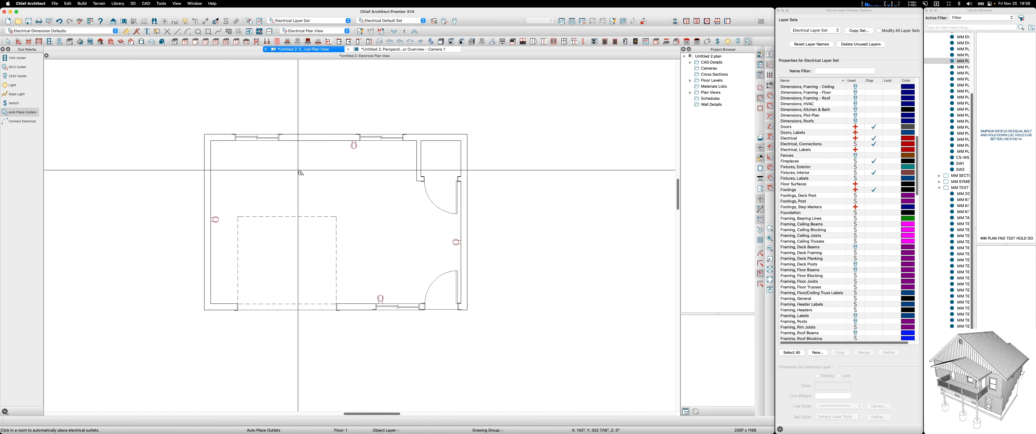
Place two ceiling lights side by side across the middle of the main shop room
click(727, 41)
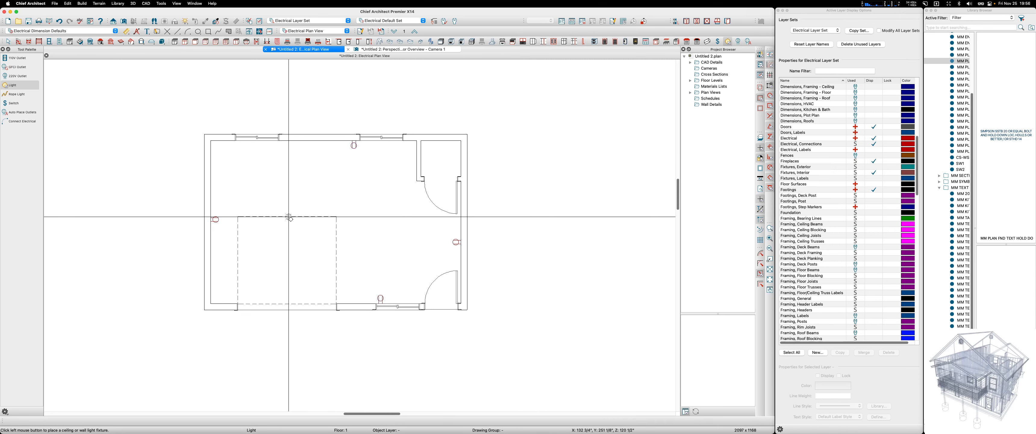
click(289, 211)
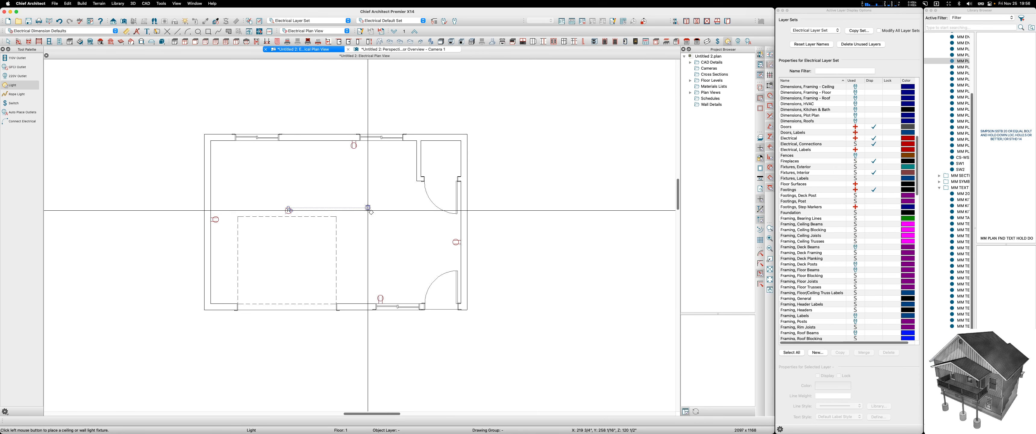
click(384, 208)
key(space)
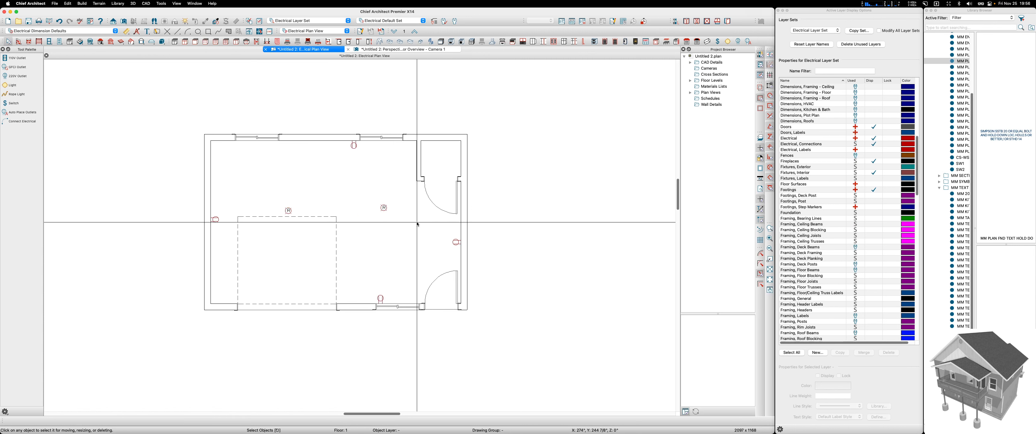
Align the ceiling light nearer the doors with the other ceiling light using Center Object
click(387, 210)
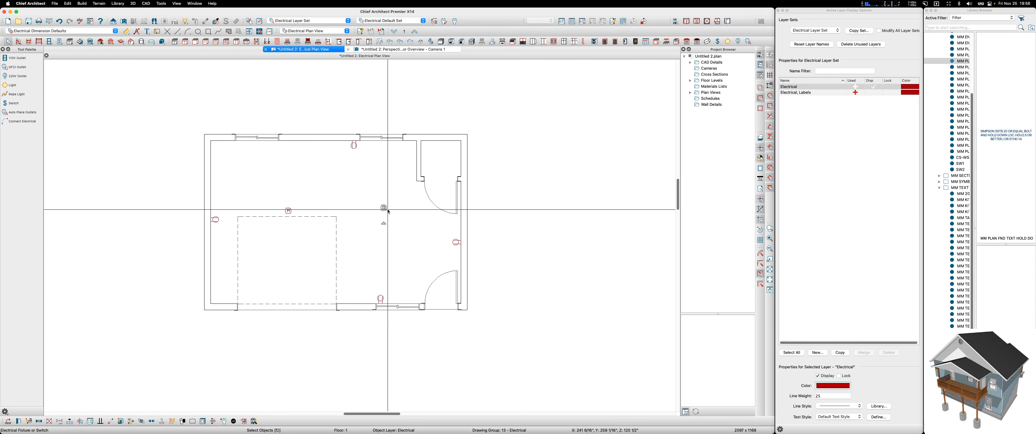
key(c)
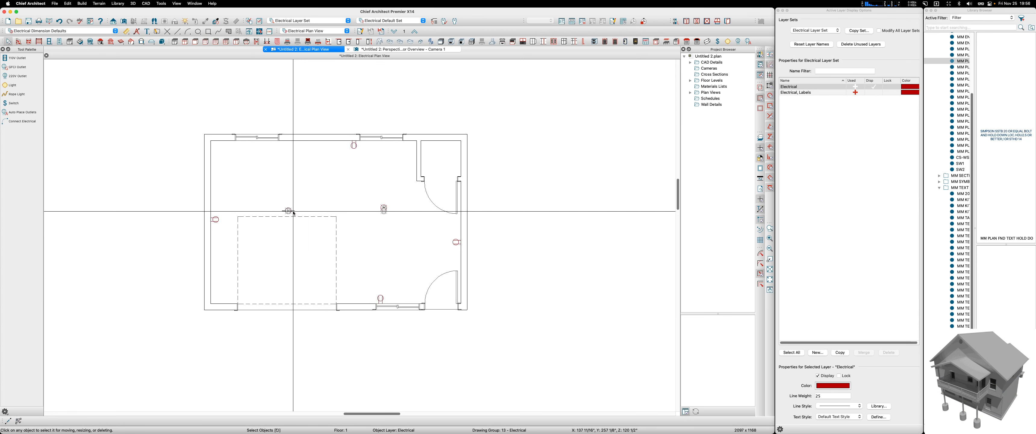
click(293, 213)
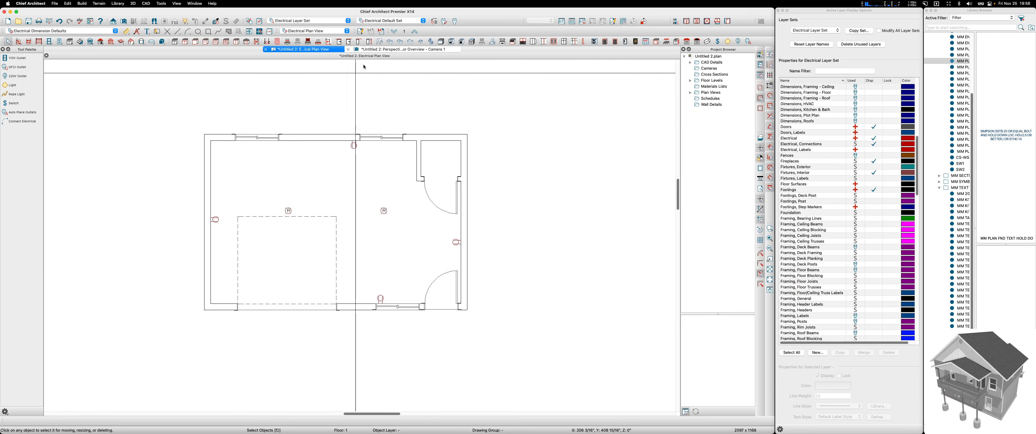
Switch to the 010 FLOOR 1 plan view and turn off display of the Electrical layer
click(347, 31)
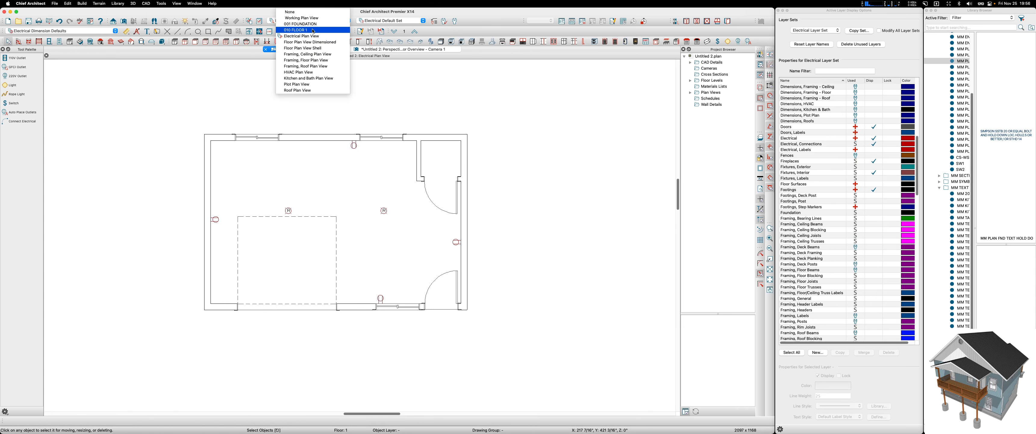
click(342, 30)
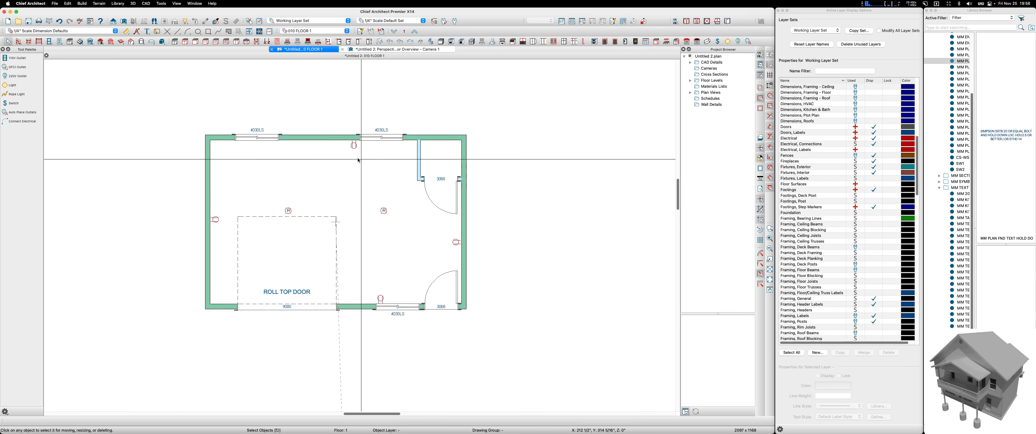
click(354, 144)
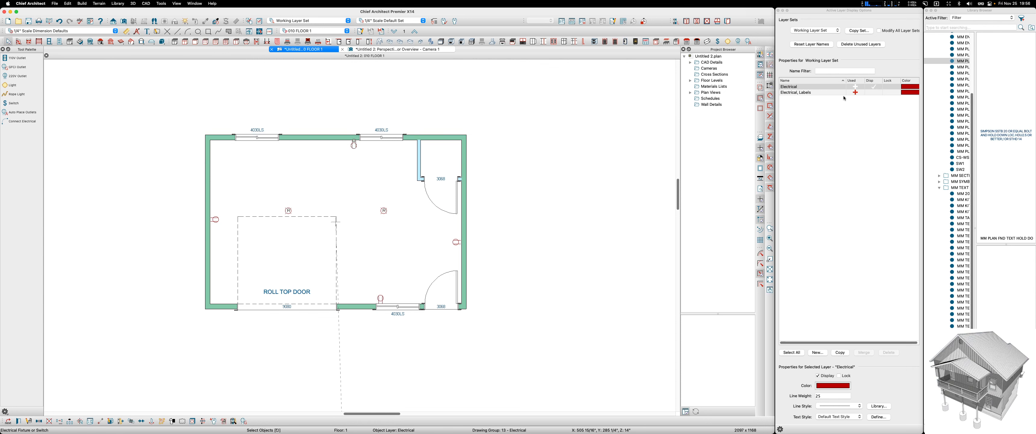
click(570, 137)
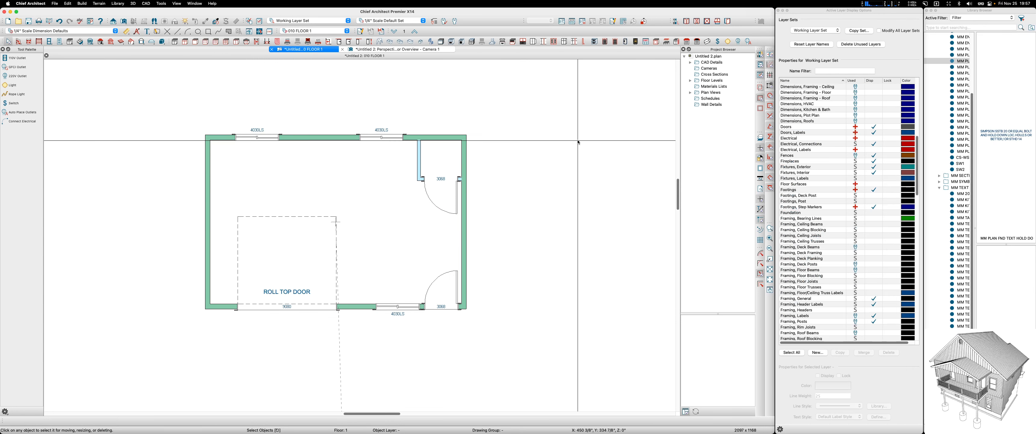
Return to the Electrical Plan View and check the outlets and lights there
click(347, 32)
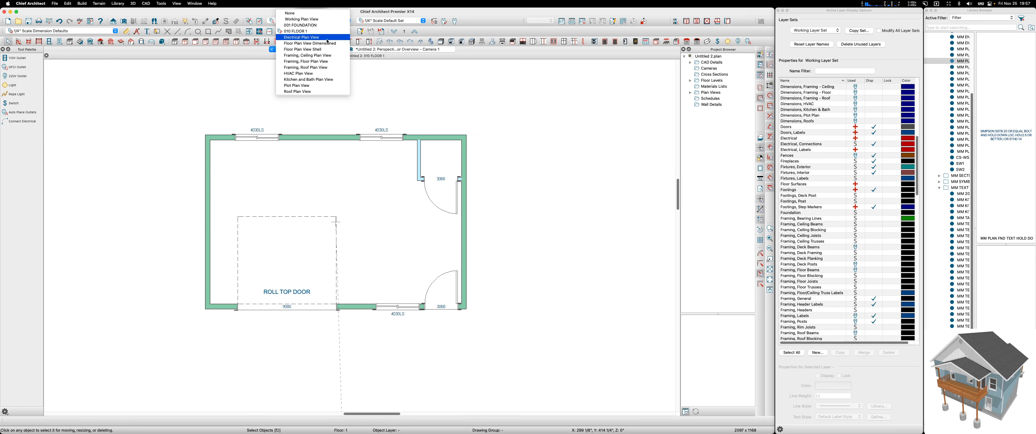
click(316, 39)
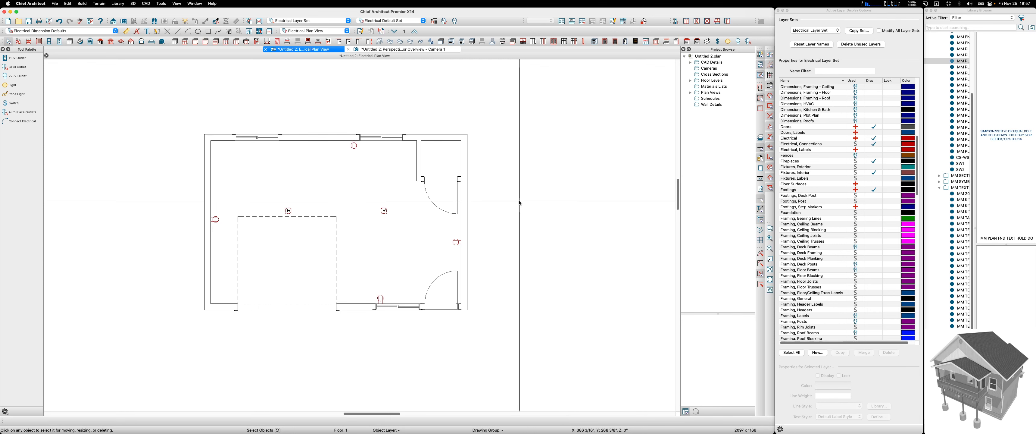
scroll(362, 187, up, 2)
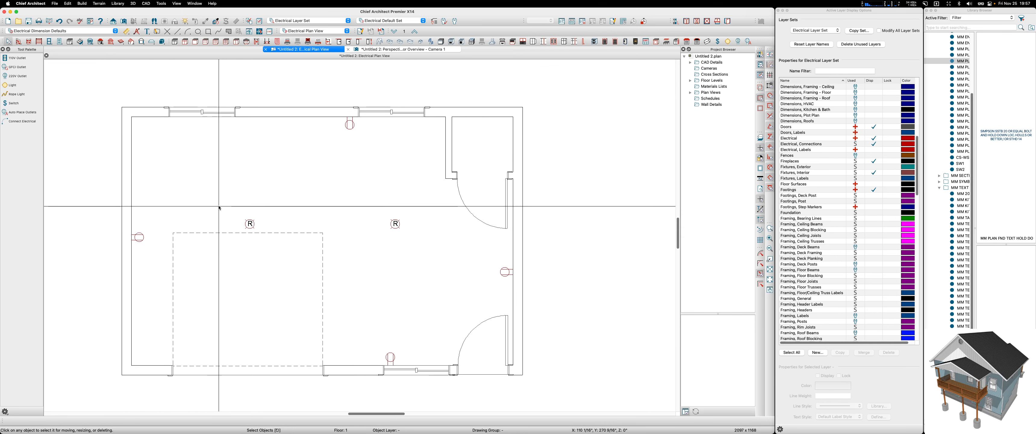
scroll(300, 245, down, 2)
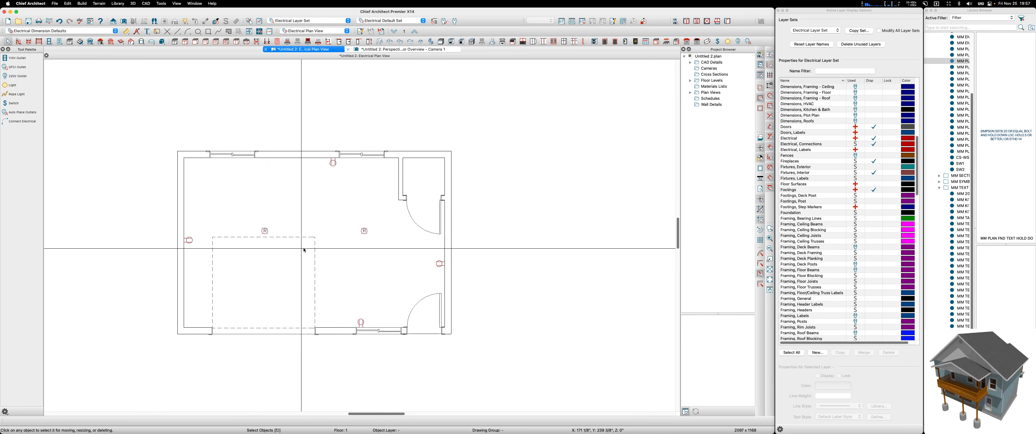
click(347, 30)
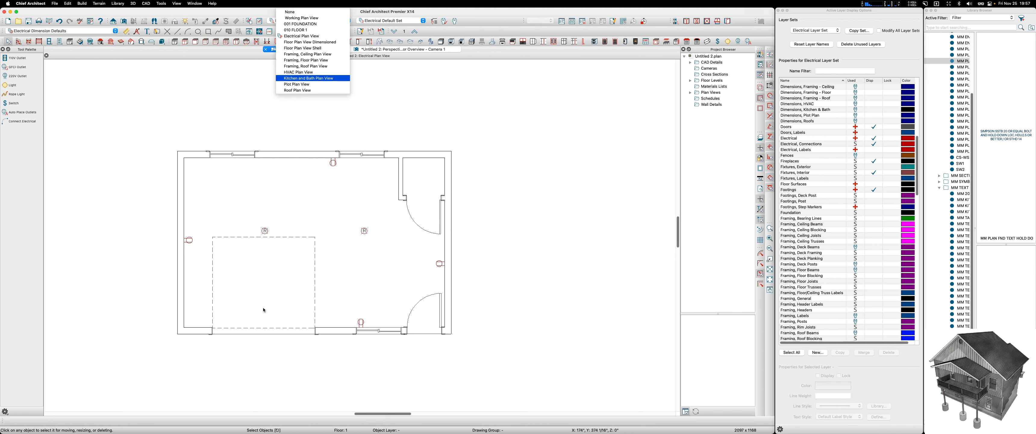
key(Down)
key(Down)
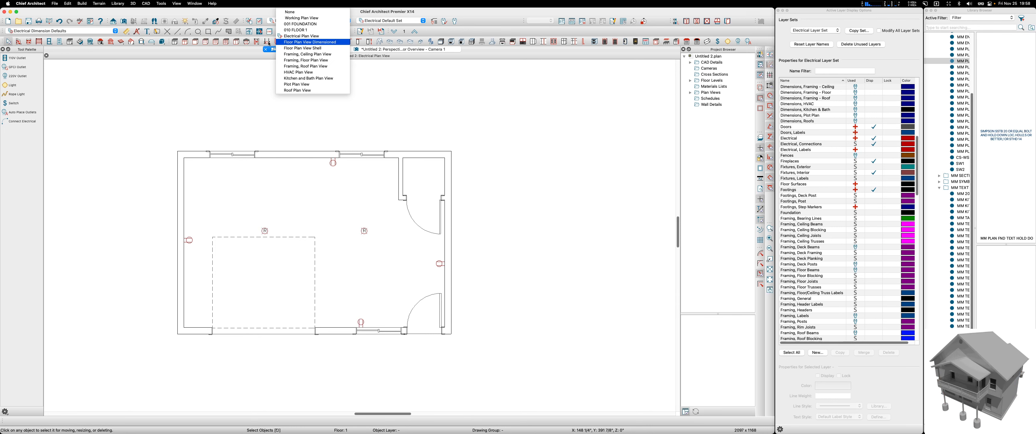
click(461, 108)
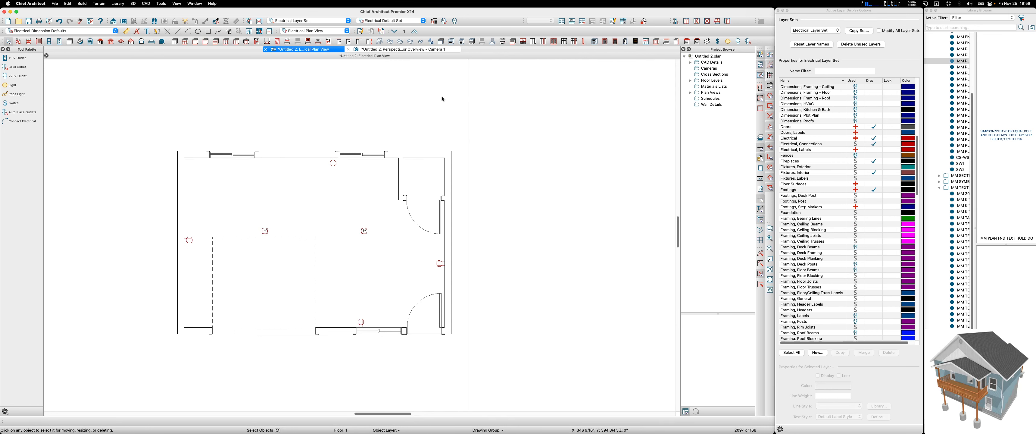
scroll(160, 229, up, 1)
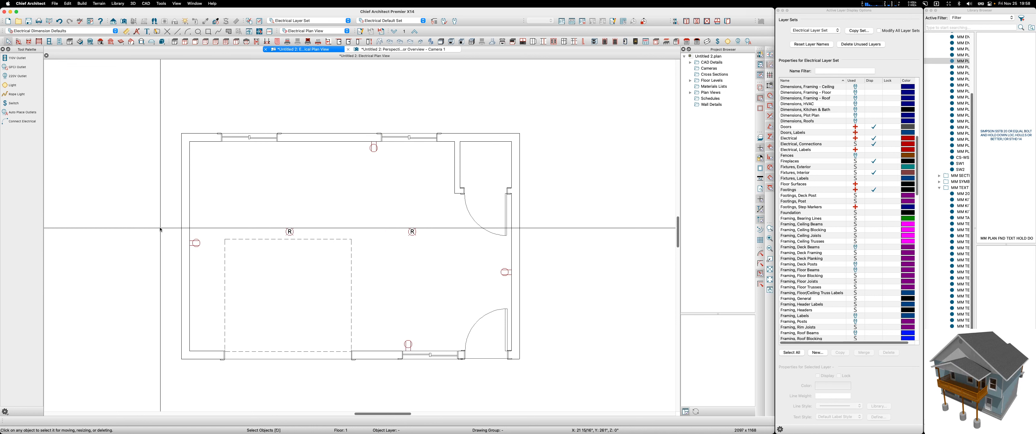